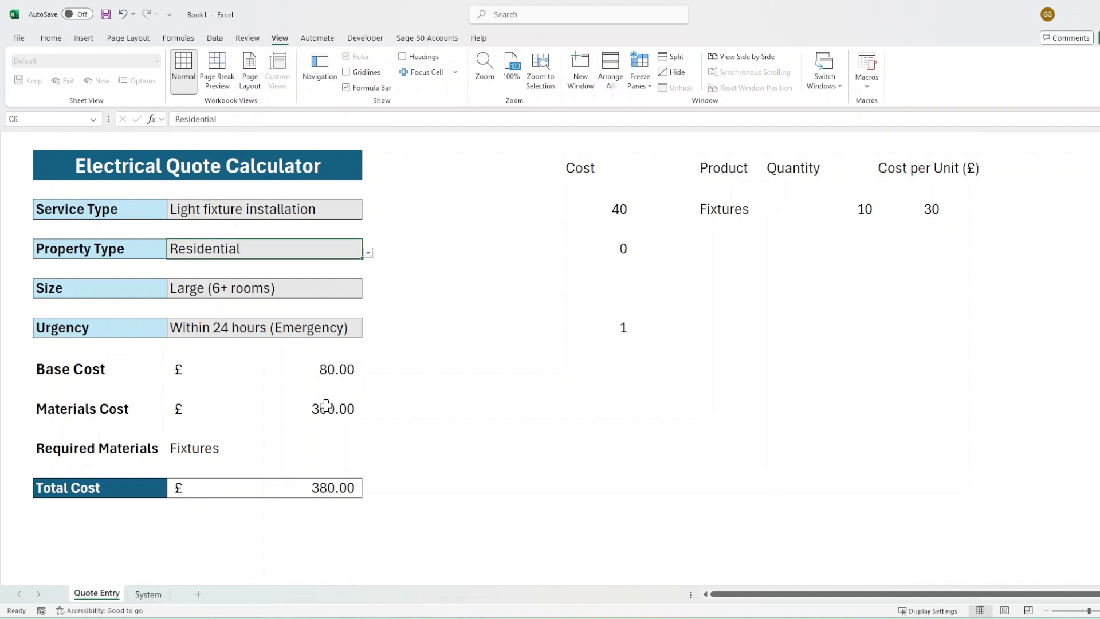
pyautogui.click(368, 252)
pyautogui.click(322, 286)
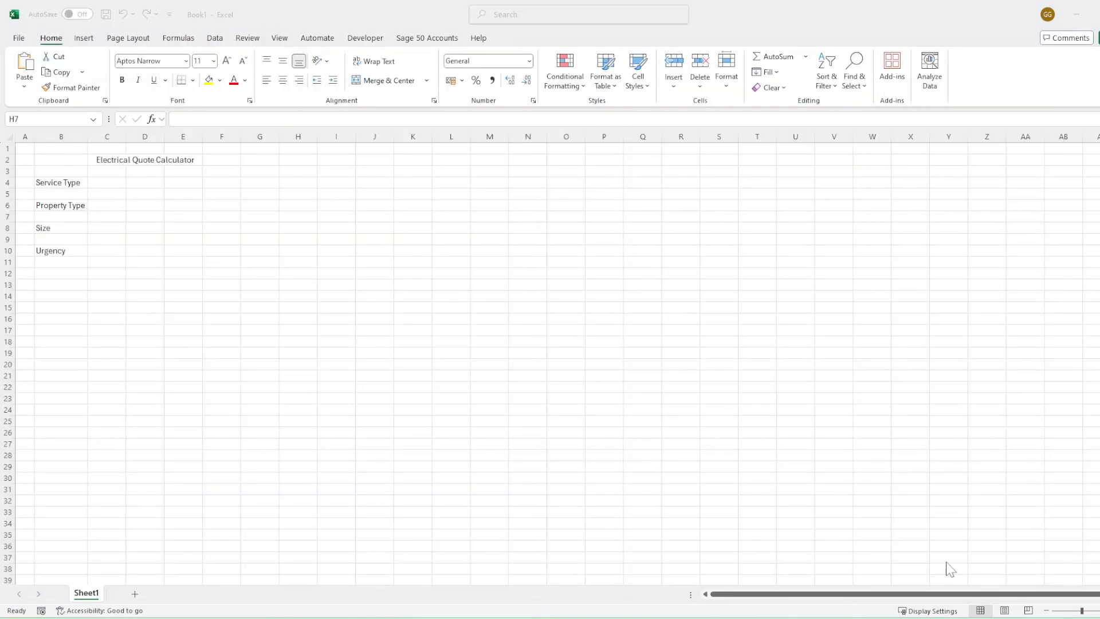
# Step: Rename Sheet1 as Quote Entry
pyautogui.click(96, 594)
pyautogui.doubleClick(91, 593)
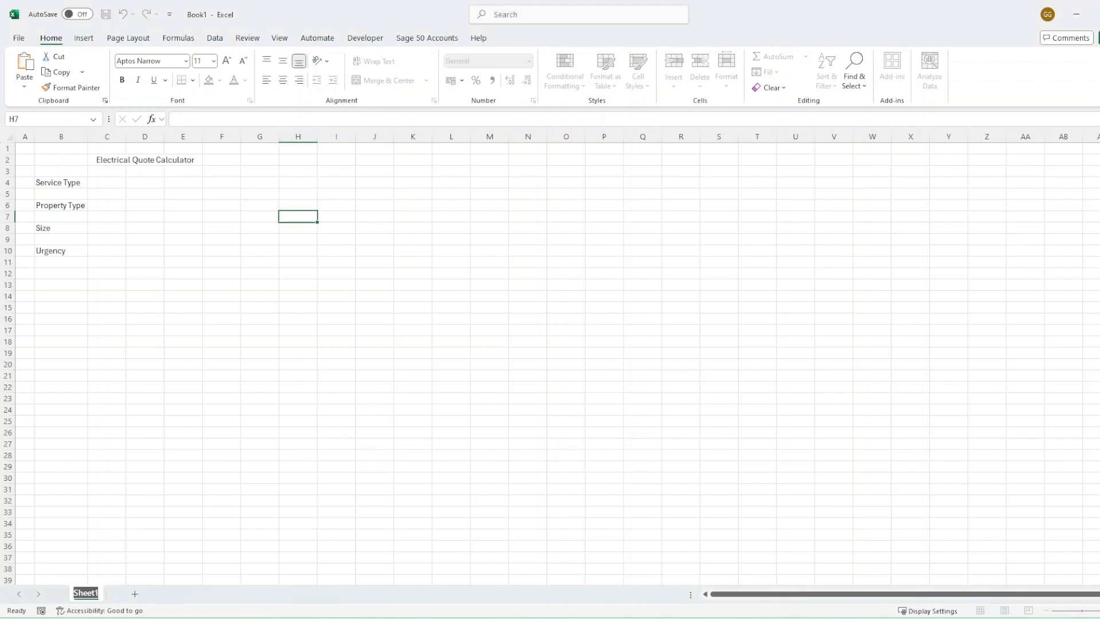
pyautogui.write('Quote Entry')
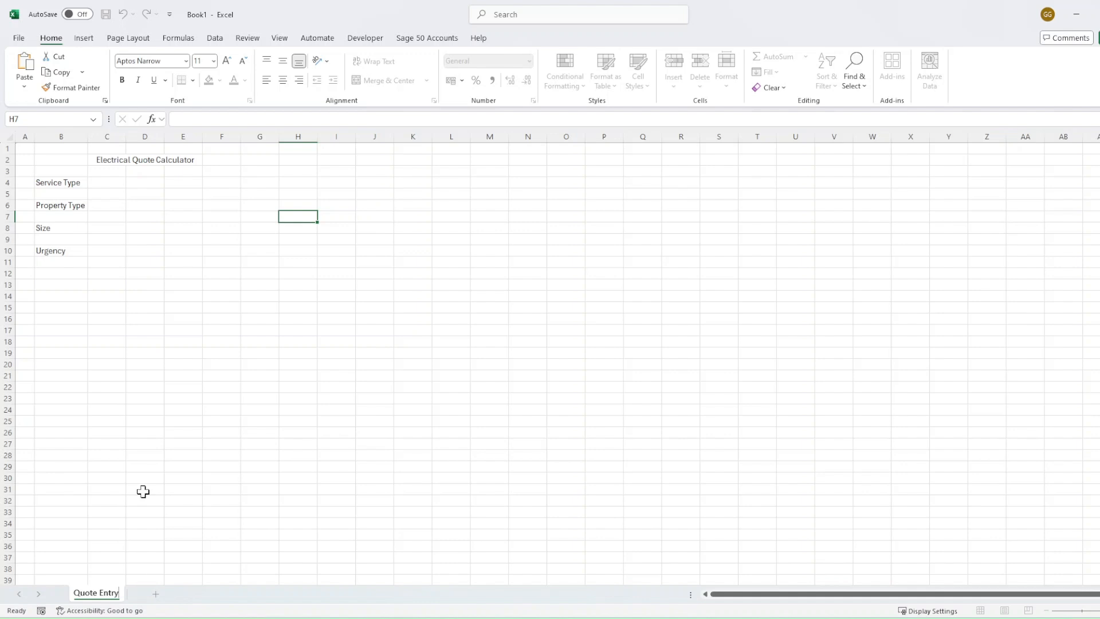
pyautogui.click(183, 398)
pyautogui.click(108, 161)
pyautogui.moveTo(45, 179); pyautogui.dragTo(59, 246)
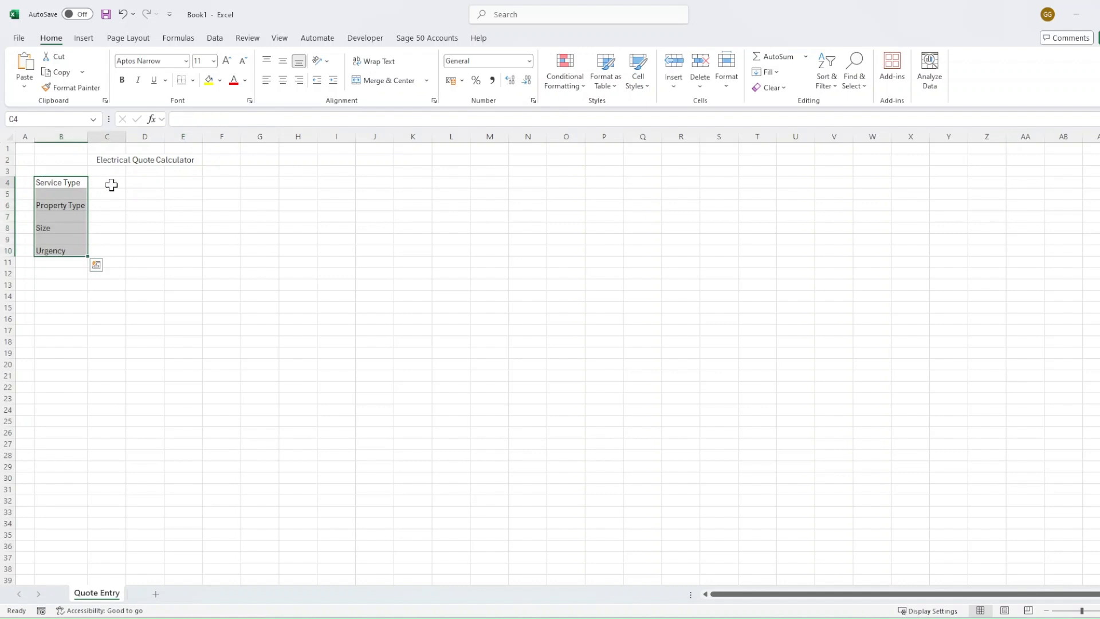
pyautogui.click(112, 184)
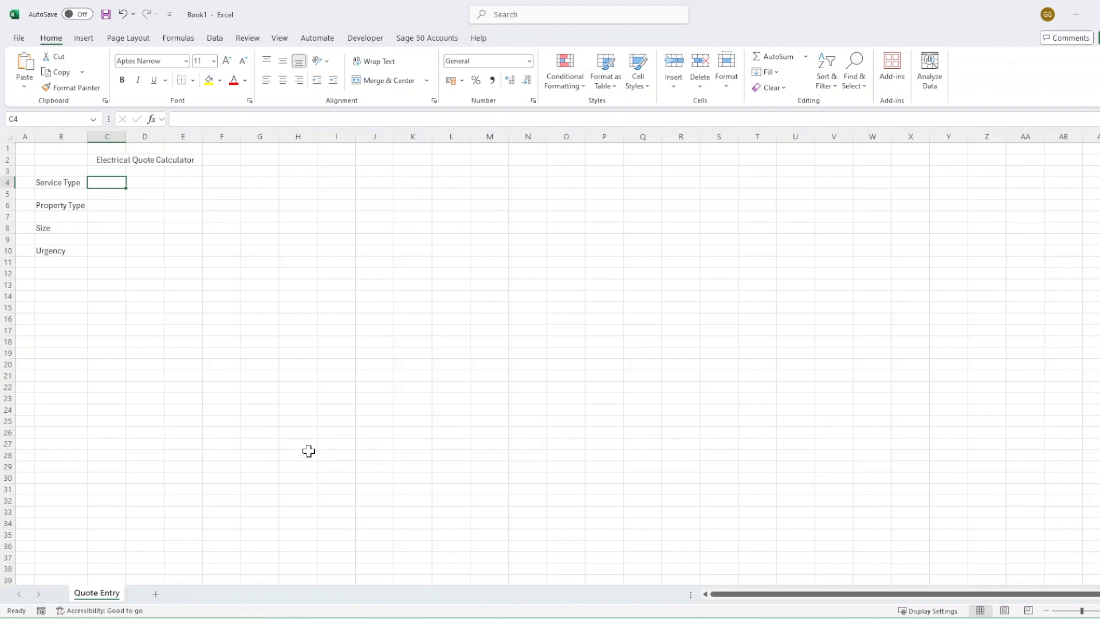
# Step: Add a second worksheet to the workbook and name it System
pyautogui.click(155, 594)
pyautogui.doubleClick(150, 594)
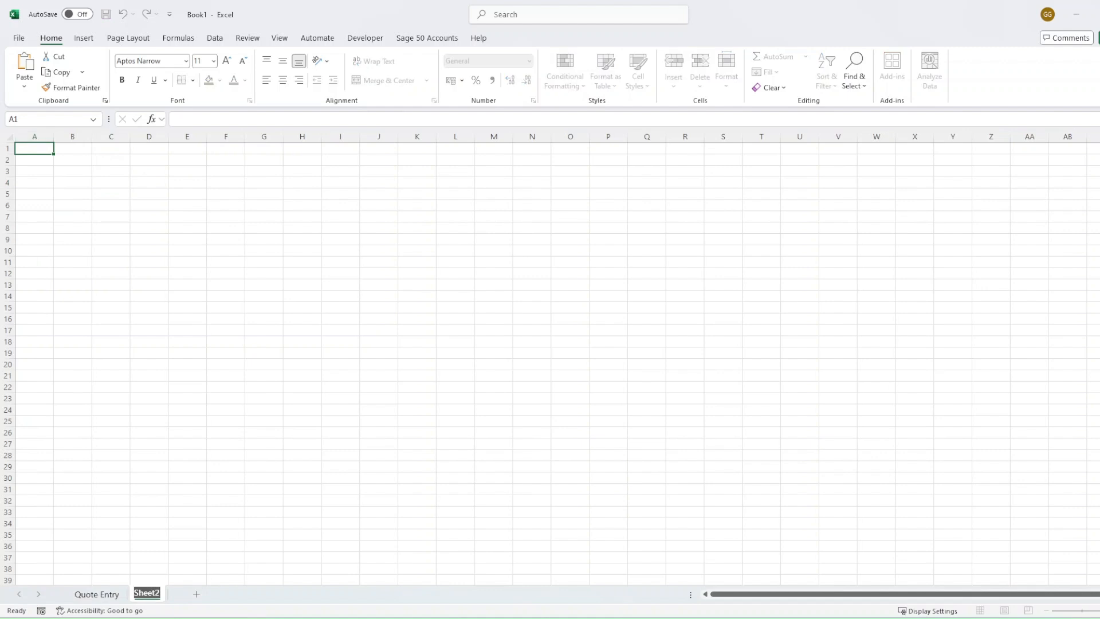
pyautogui.write('Da')
pyautogui.press('BackSpace')
pyautogui.press('BackSpace')
pyautogui.write('System')
pyautogui.press('Return')
# Step: Fill A2:A6 of the System sheet with Service Type, New wiring installation, Light fixture installation, Outlet installation/repair and Electrical panel upgrade
pyautogui.click(44, 159)
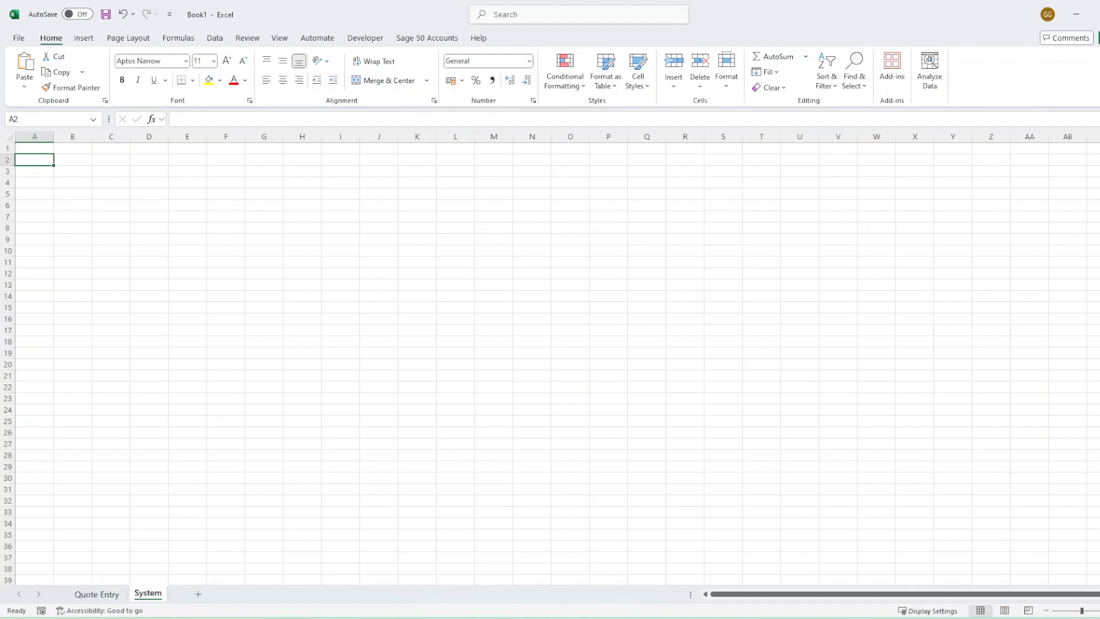
pyautogui.write('Service Type')
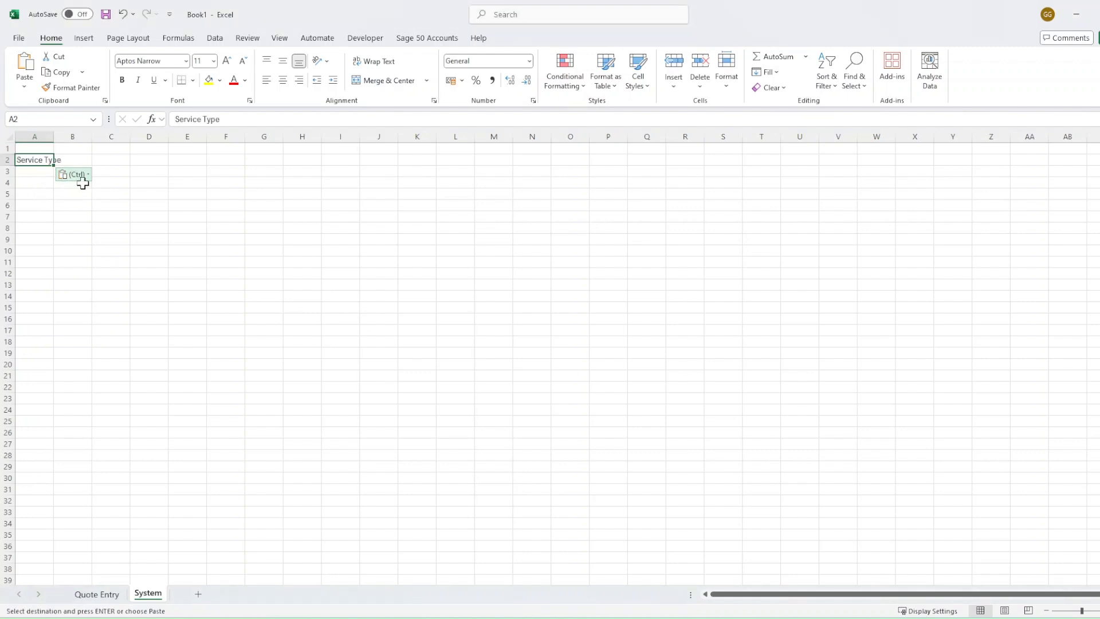
pyautogui.hotkey('alt', 'Tab')
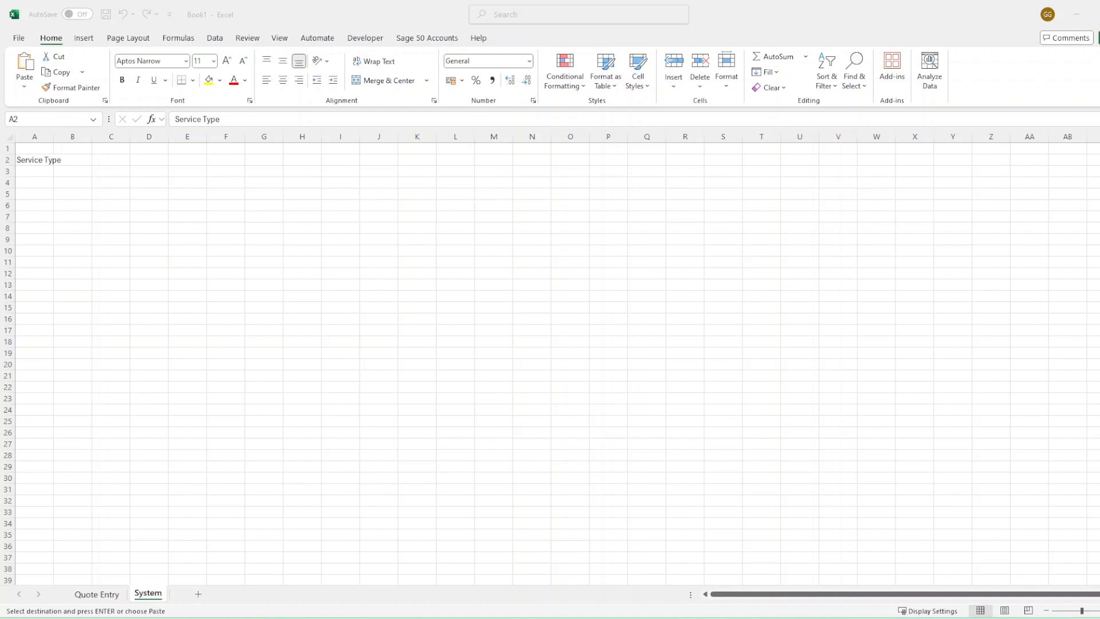
pyautogui.hotkey('alt', 'Tab')
pyautogui.click(52, 172)
pyautogui.write('New wiring installation')
pyautogui.hotkey('alt', 'Tab')
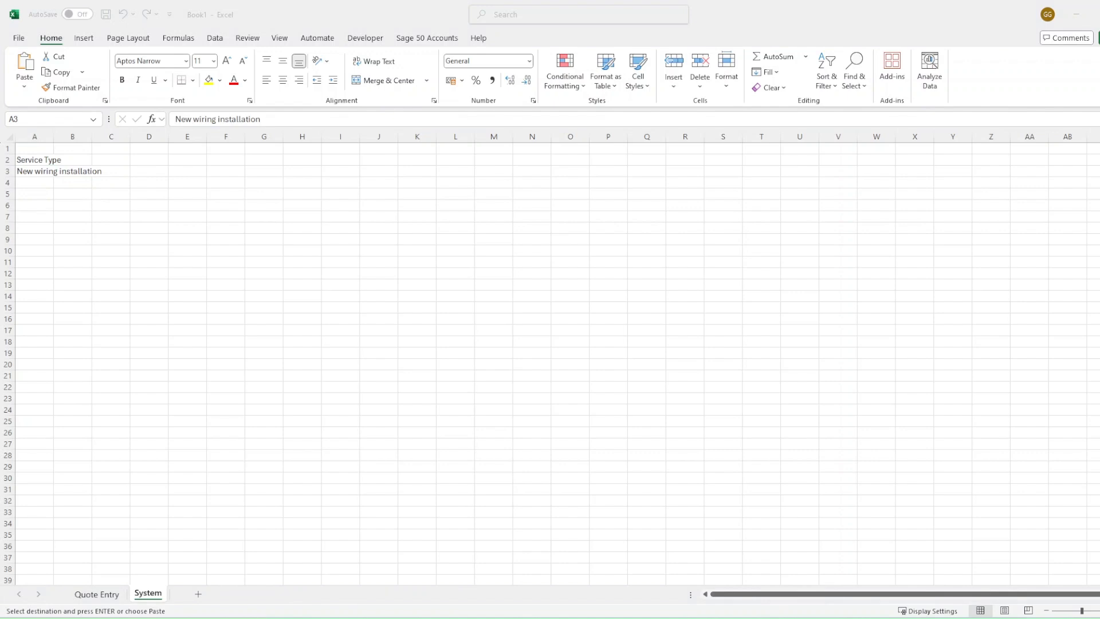
pyautogui.hotkey('alt', 'Tab')
pyautogui.click(42, 184)
pyautogui.write('Light fixture installation Outlet installation/repair Electrical panel upgrade')
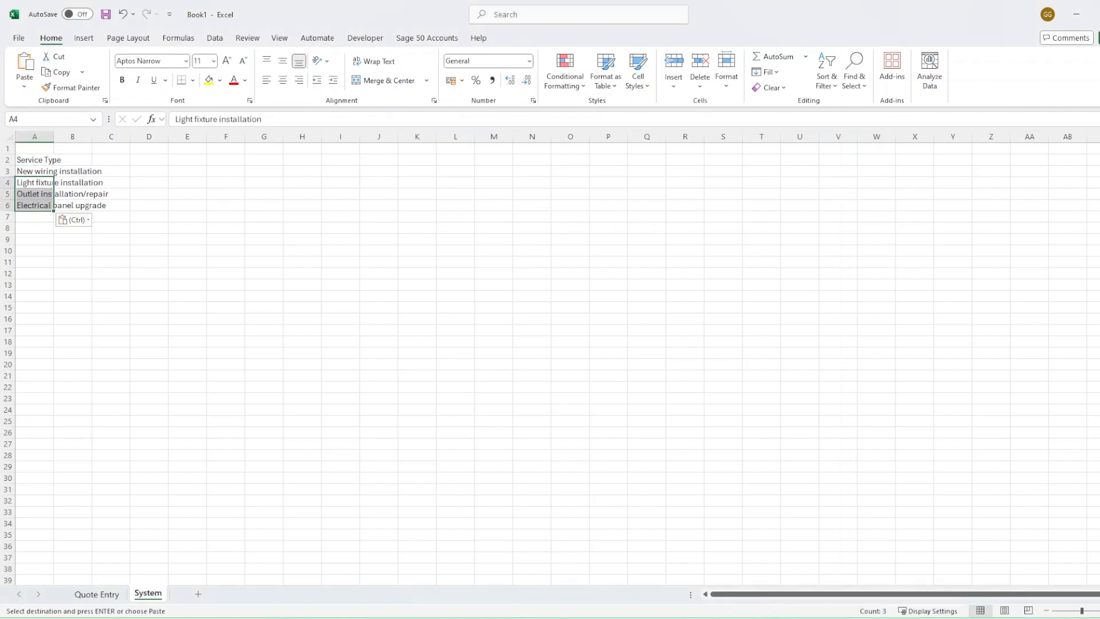
# Step: Fill C2:C5 of the System sheet with the heading Property Type and the options Residential, Commercial and Industrial
pyautogui.hotkey('alt', 'Tab')
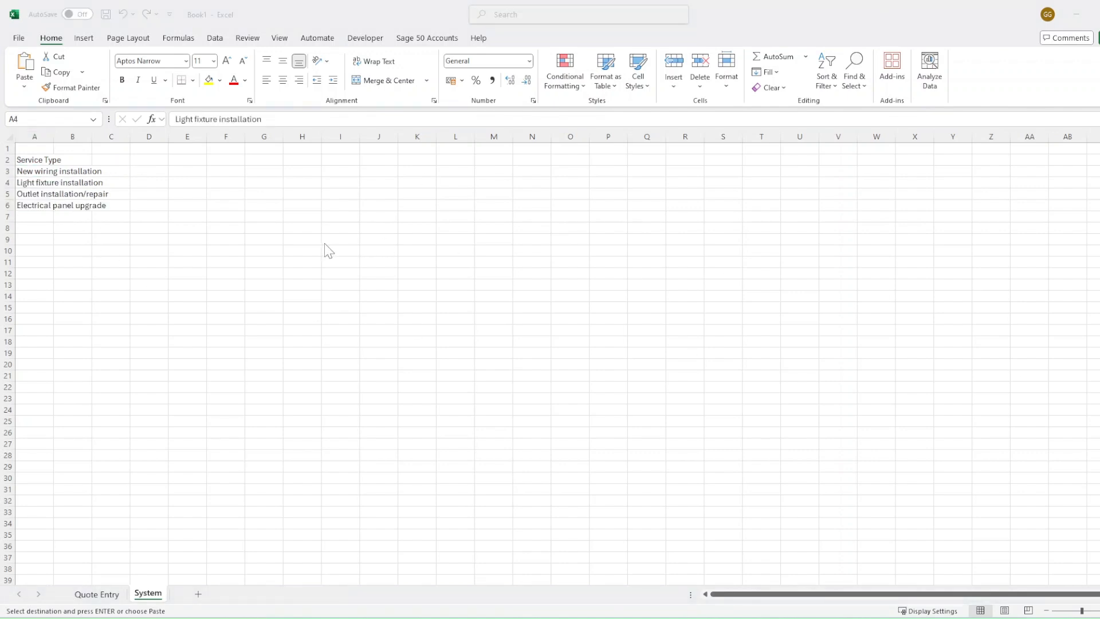
pyautogui.hotkey('alt', 'Tab')
pyautogui.click(128, 161)
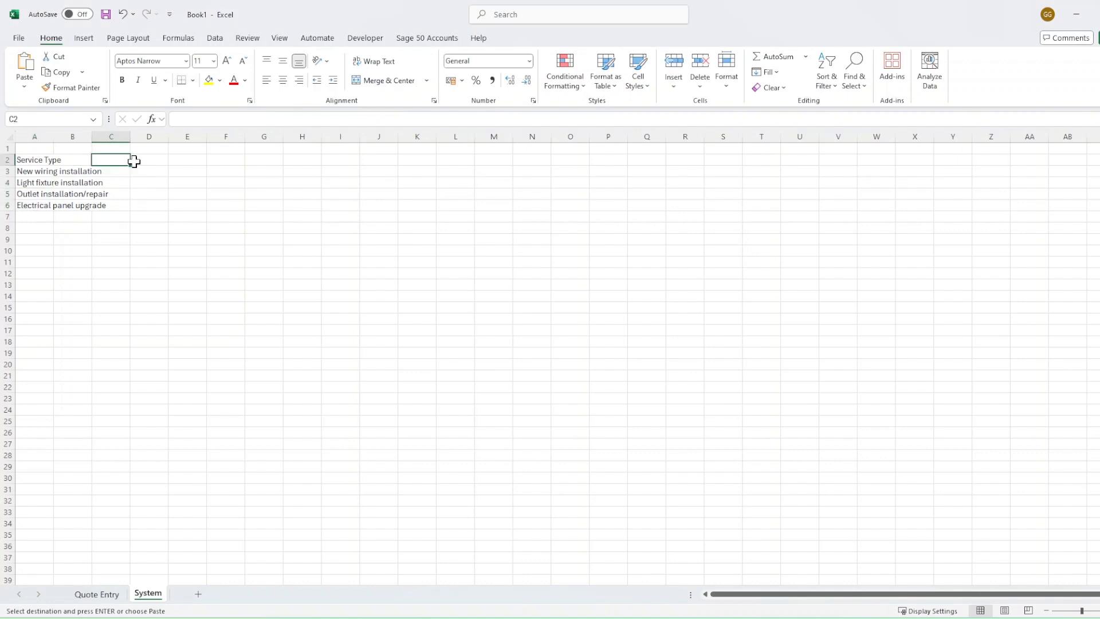
pyautogui.write('Property Type Residential Commercial Industrial')
# Step: Fill E2:E5 of the System sheet with the heading Size and Small (1-2 rooms), Medium (3-5 rooms) and Large (6+ rooms)
pyautogui.hotkey('alt', 'Tab')
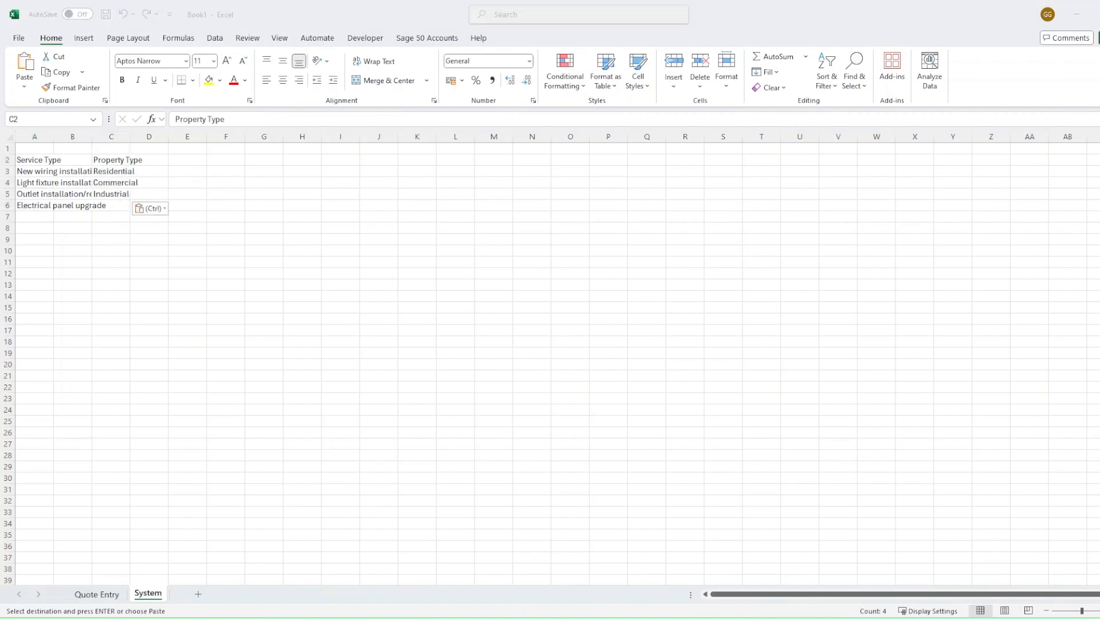
pyautogui.hotkey('alt', 'Tab')
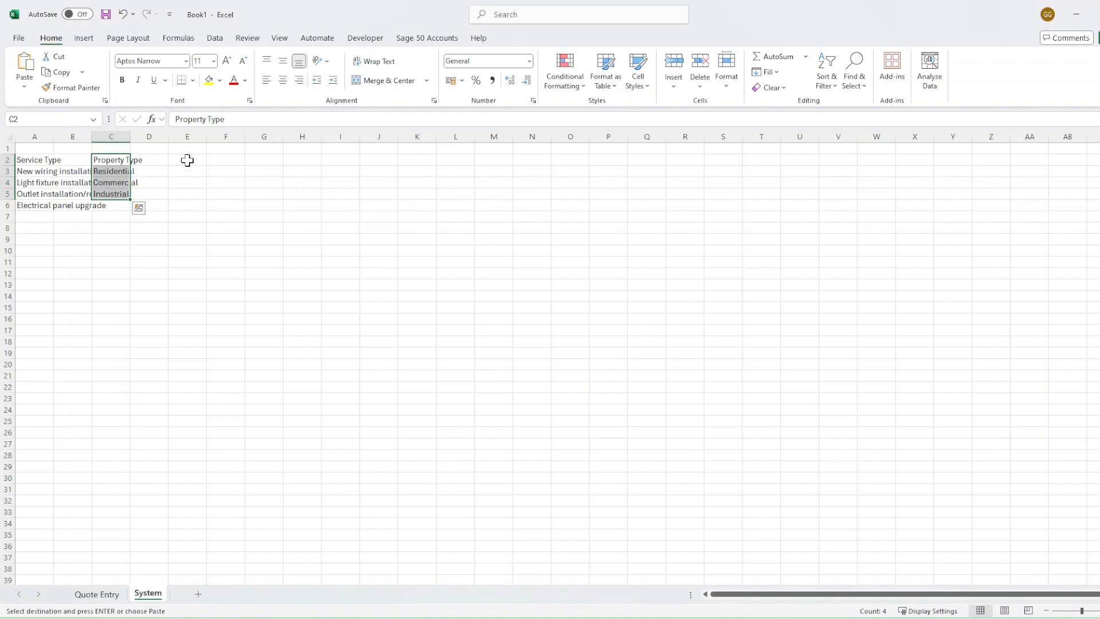
pyautogui.click(196, 162)
pyautogui.write('Size Small (1–2 rooms) Medium (3–5 rooms) Large (6+ rooms)')
# Step: Fill G2:G6 of the System sheet with Urgency, Within 24 hours (Emergency), Within 1-3 days, Within 1-2 weeks and Flexible
pyautogui.hotkey('alt', 'Tab')
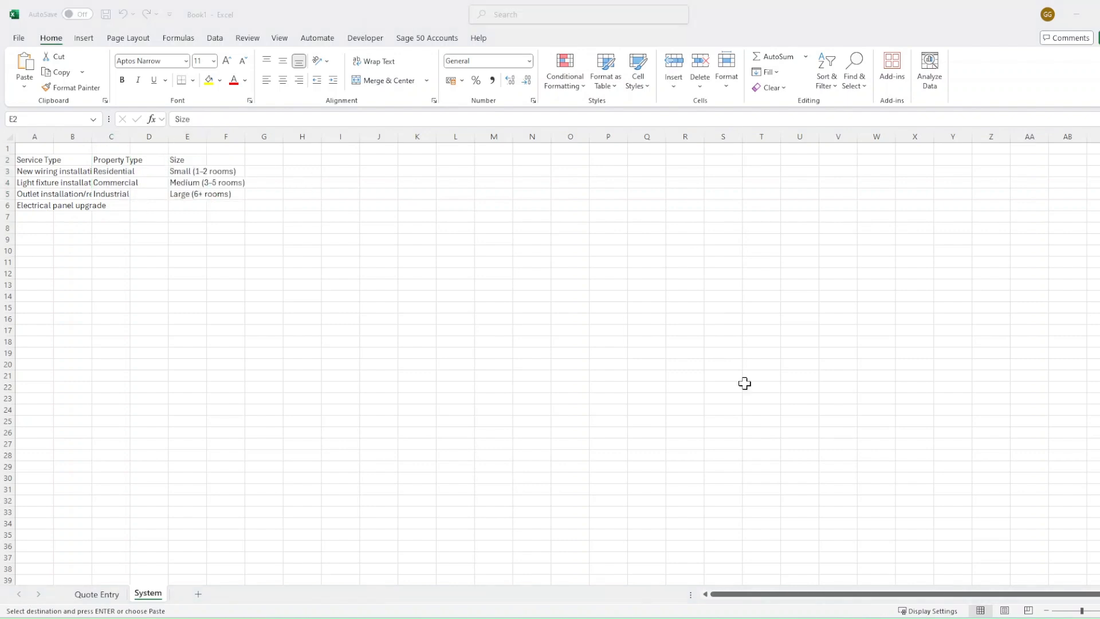
pyautogui.hotkey('alt', 'Tab')
pyautogui.click(257, 161)
pyautogui.write('Urgency Within 24 hours (Emergency) Within 1–3 days Within 1–2 weeks Flexible')
pyautogui.click(344, 251)
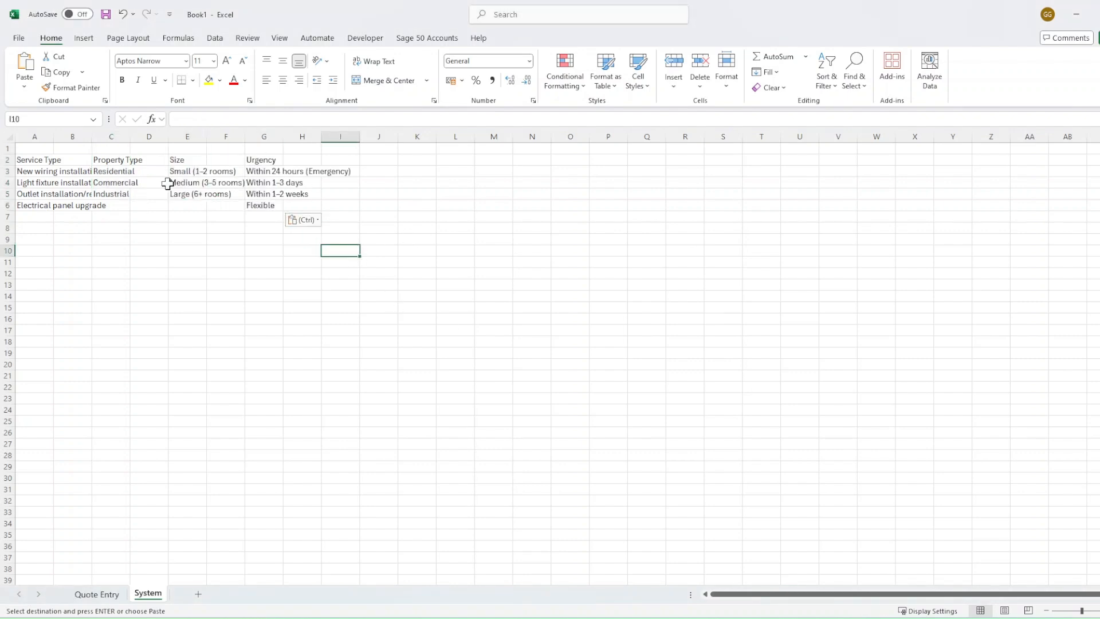
# Step: Autofit columns A to G of the System sheet to their contents
pyautogui.moveTo(43, 137); pyautogui.dragTo(284, 137)
pyautogui.doubleClick(284, 137)
pyautogui.click(342, 239)
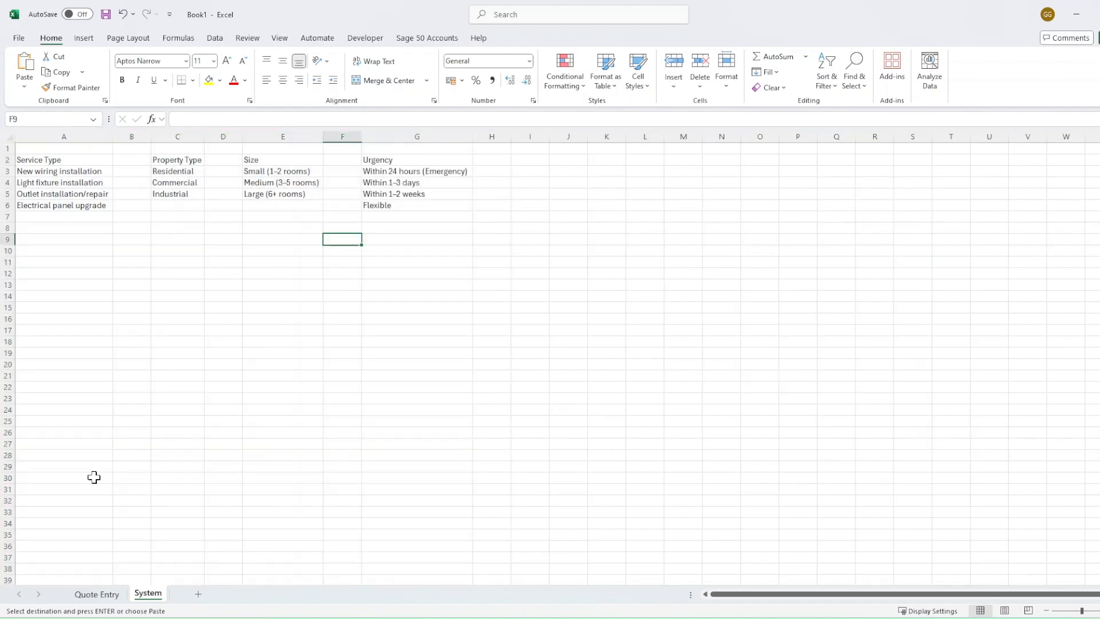
# Step: Add list data validation to the Service Type cell C4 on Quote Entry, sourced from A3:A6 of the System sheet
pyautogui.click(107, 594)
pyautogui.click(210, 294)
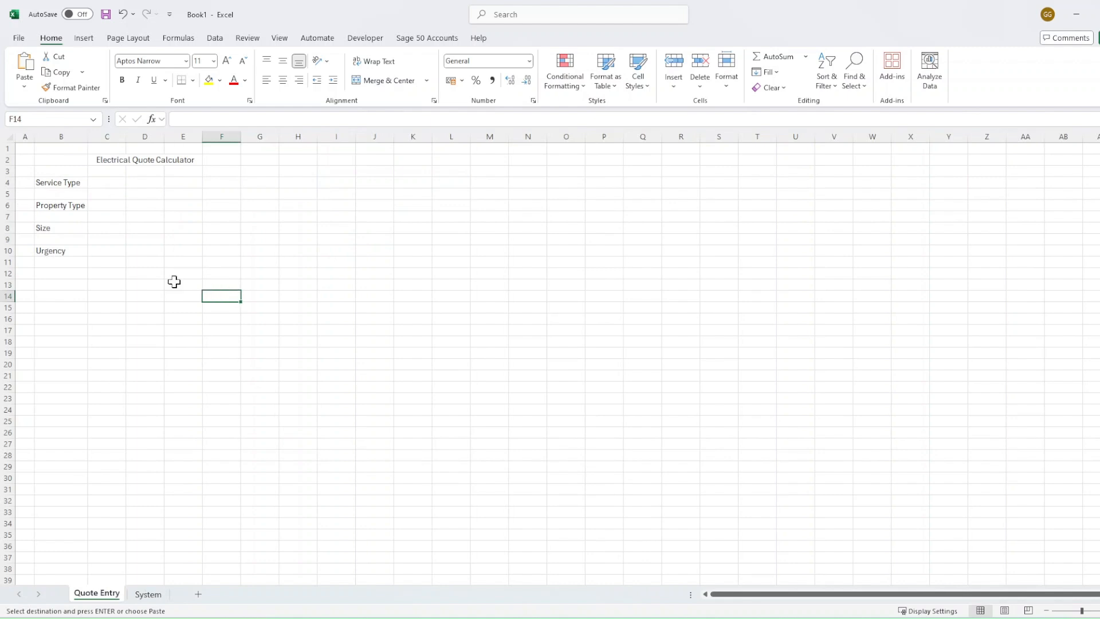
pyautogui.click(103, 181)
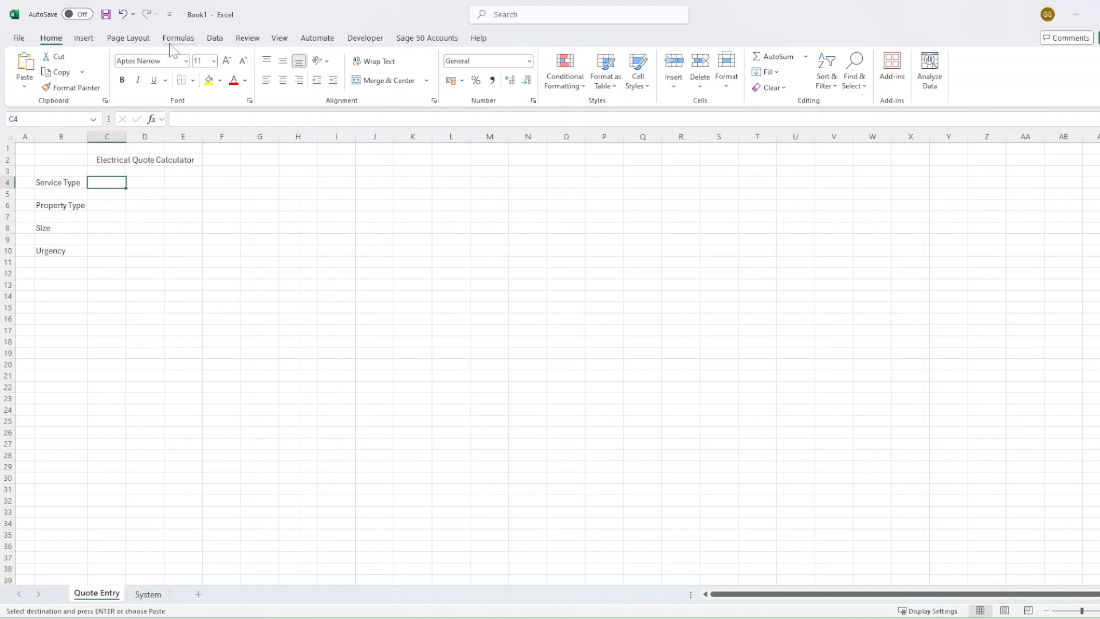
pyautogui.click(215, 39)
pyautogui.click(808, 92)
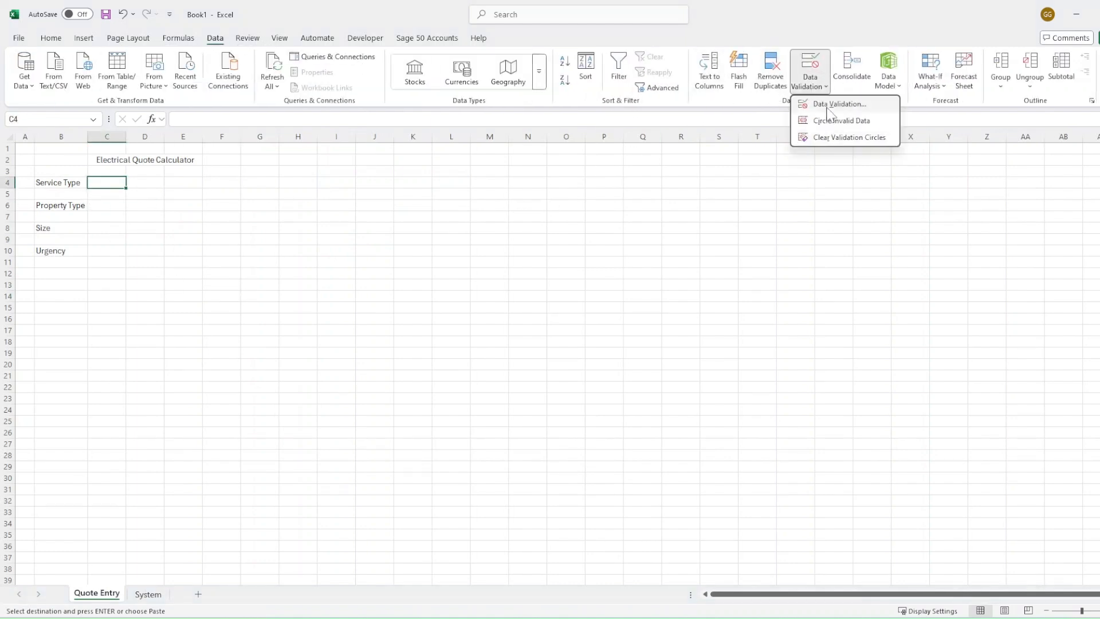
pyautogui.click(814, 103)
pyautogui.click(253, 276)
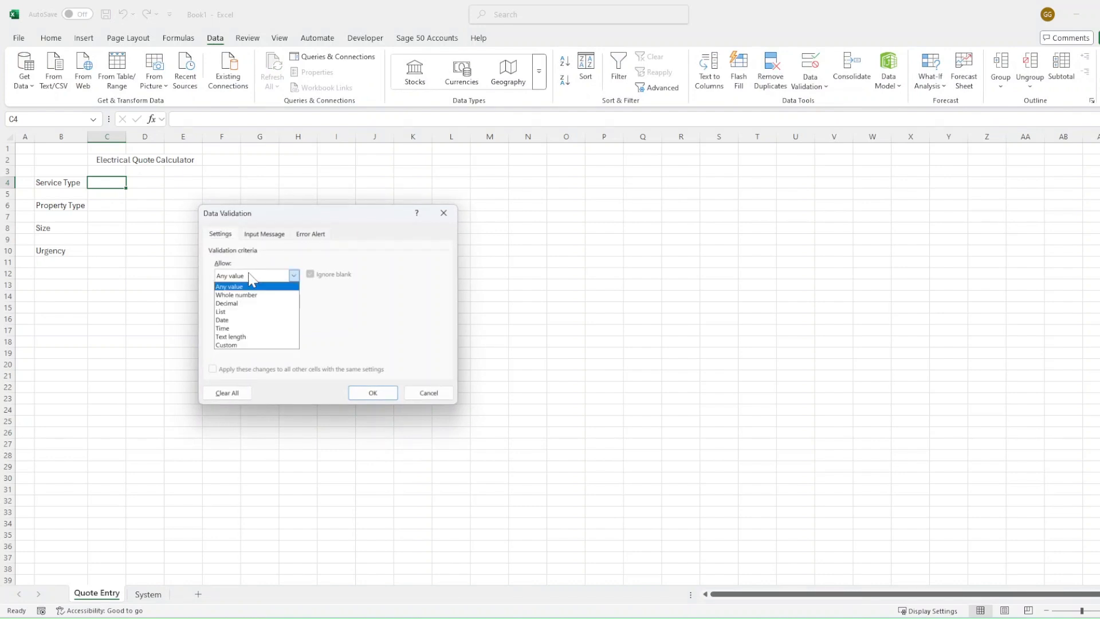
pyautogui.click(243, 311)
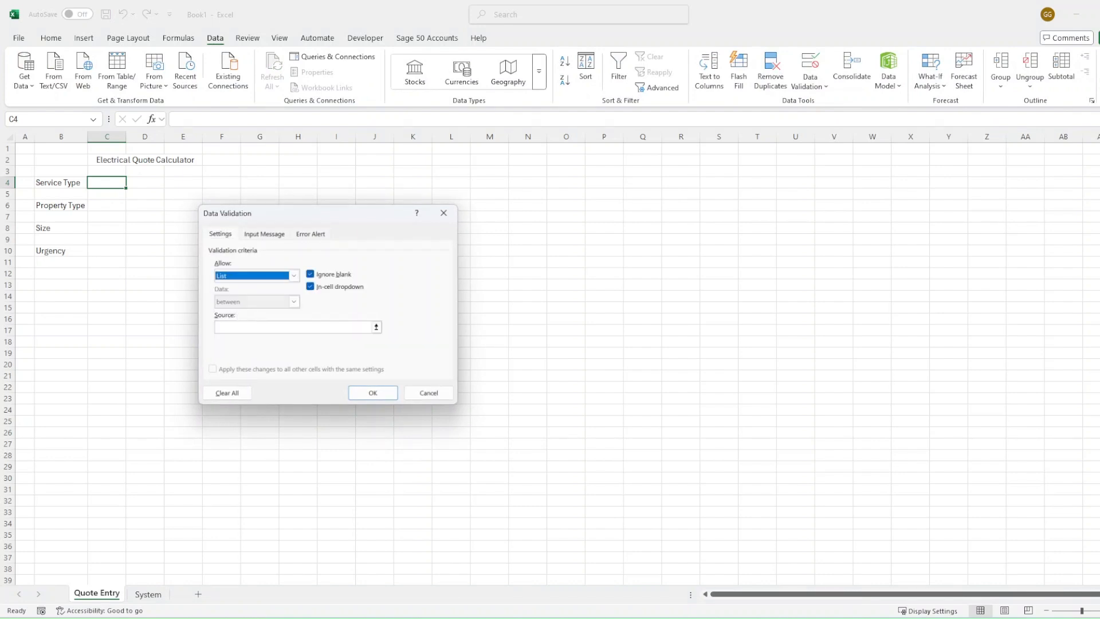
pyautogui.click(148, 594)
pyautogui.moveTo(60, 171); pyautogui.dragTo(57, 207)
pyautogui.press('Return')
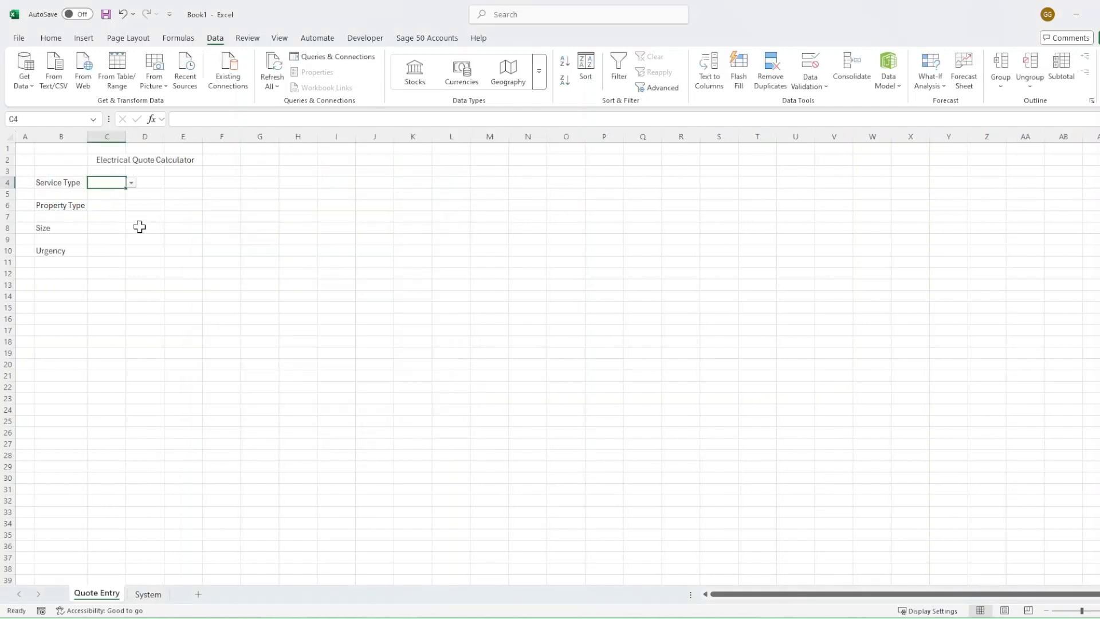
# Step: Choose Outlet installation/repair as the service type in C4 and autofit column C to the entry
pyautogui.click(131, 183)
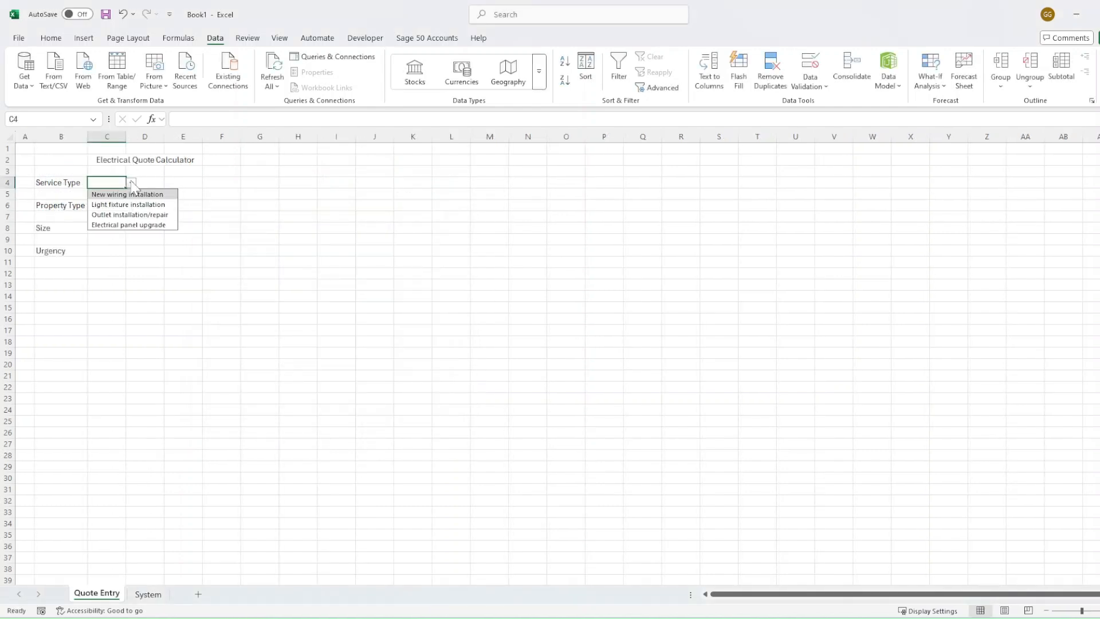
pyautogui.click(118, 213)
pyautogui.doubleClick(125, 137)
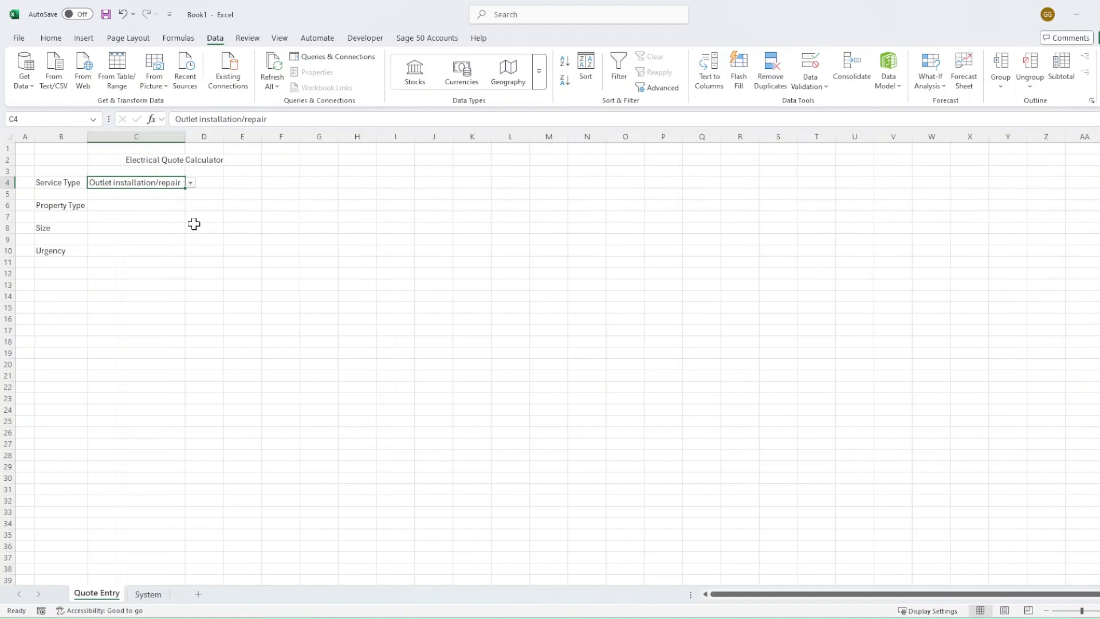
# Step: Add list data validation to the Property Type cell C6, sourced from C3:C5 of the System sheet, and choose Residential
pyautogui.click(163, 207)
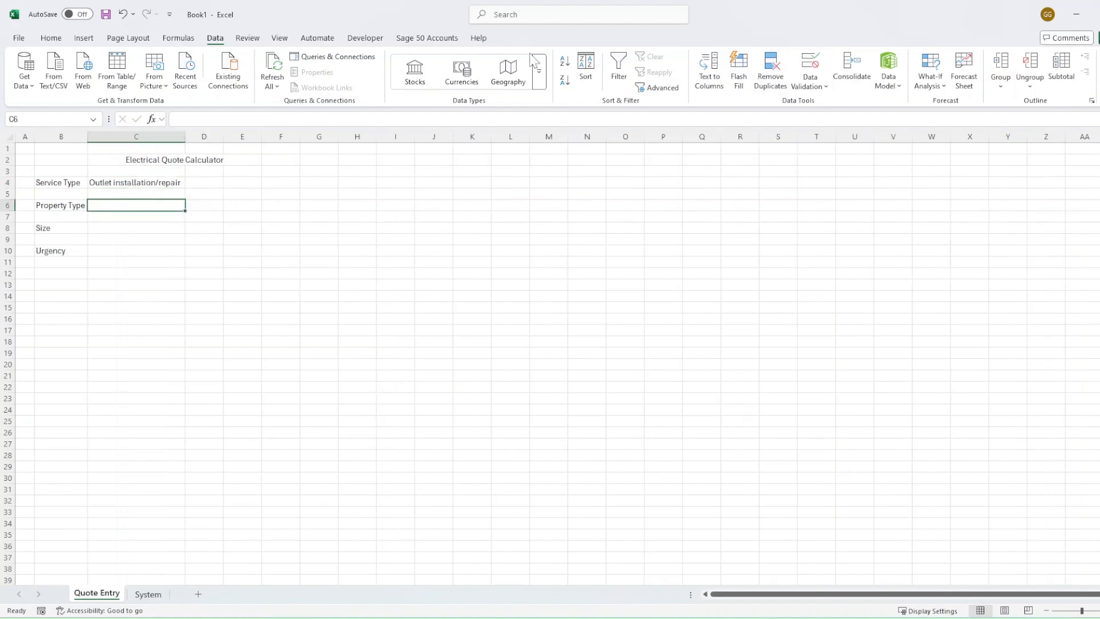
pyautogui.click(807, 87)
pyautogui.click(842, 104)
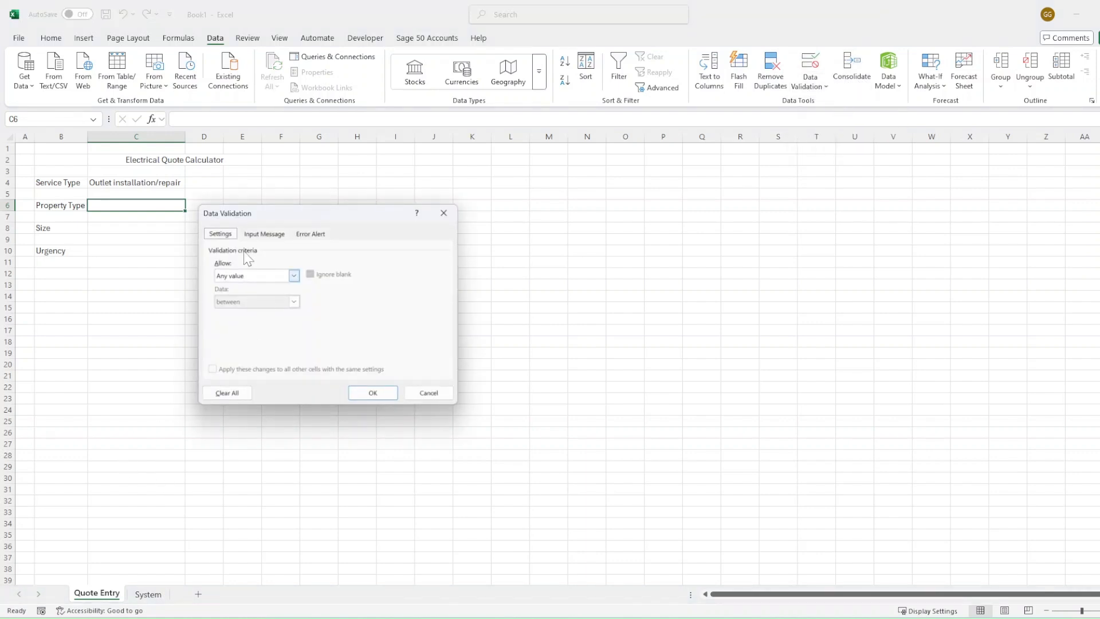
pyautogui.click(241, 277)
pyautogui.click(240, 312)
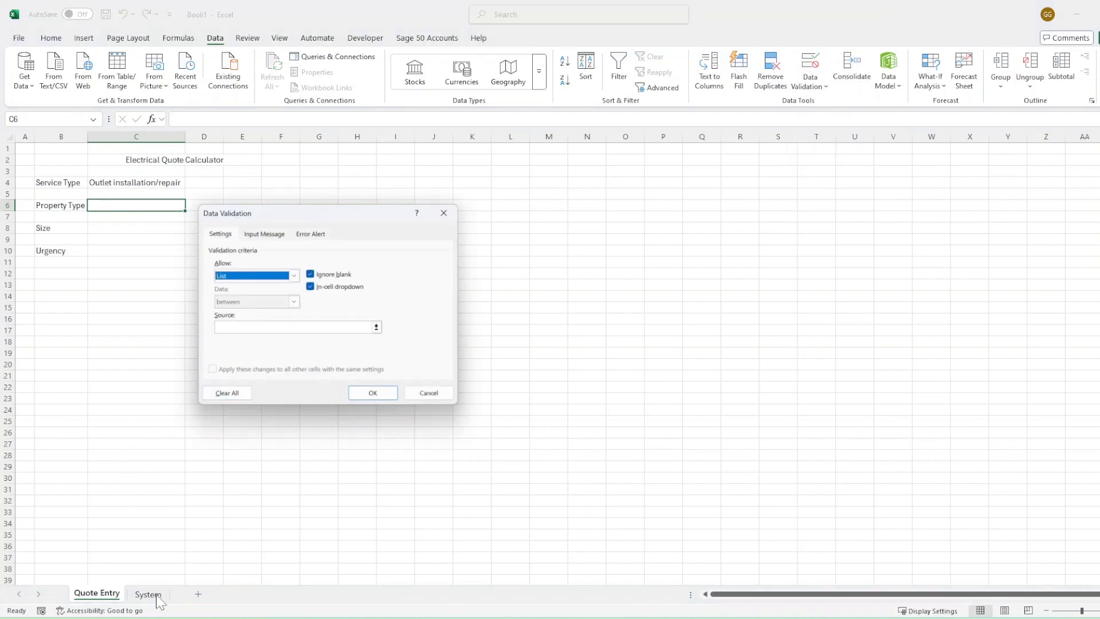
pyautogui.click(263, 327)
pyautogui.click(148, 594)
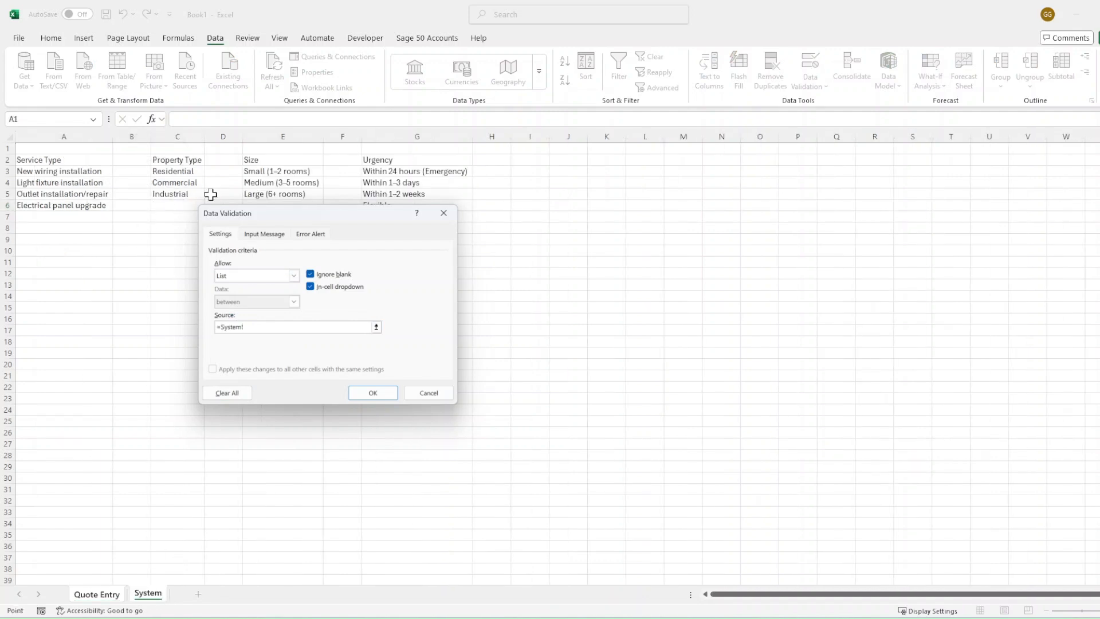
pyautogui.moveTo(192, 172); pyautogui.dragTo(189, 195)
pyautogui.press('Return')
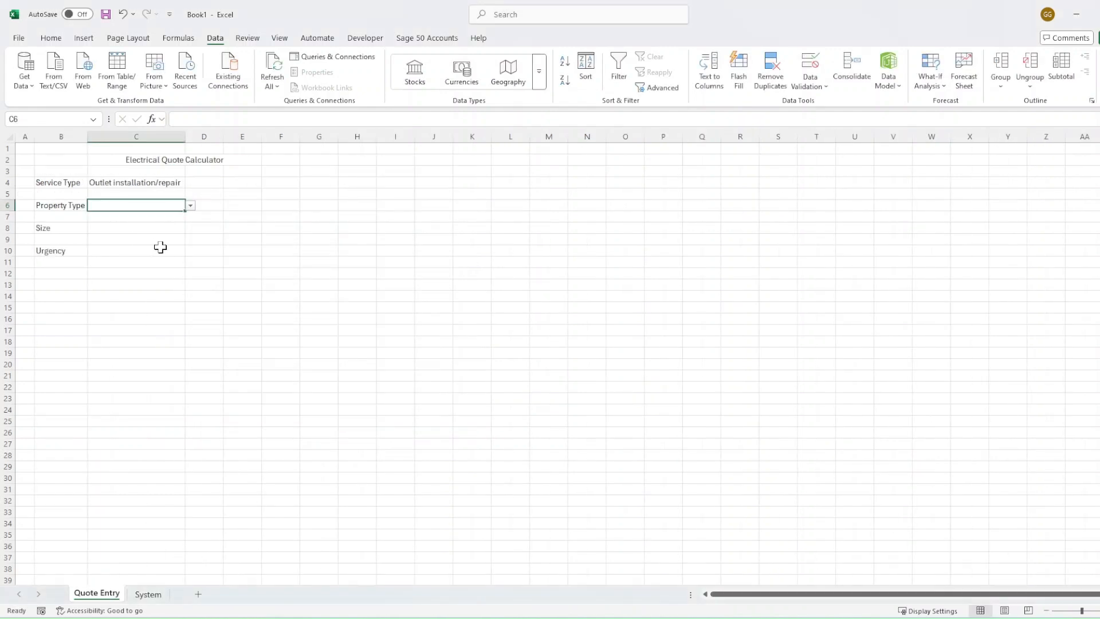
pyautogui.click(191, 205)
pyautogui.click(143, 216)
# Step: Add list data validation to the Size cell C8 on Quote Entry, sourced from E3:E5 of the System sheet
pyautogui.click(153, 229)
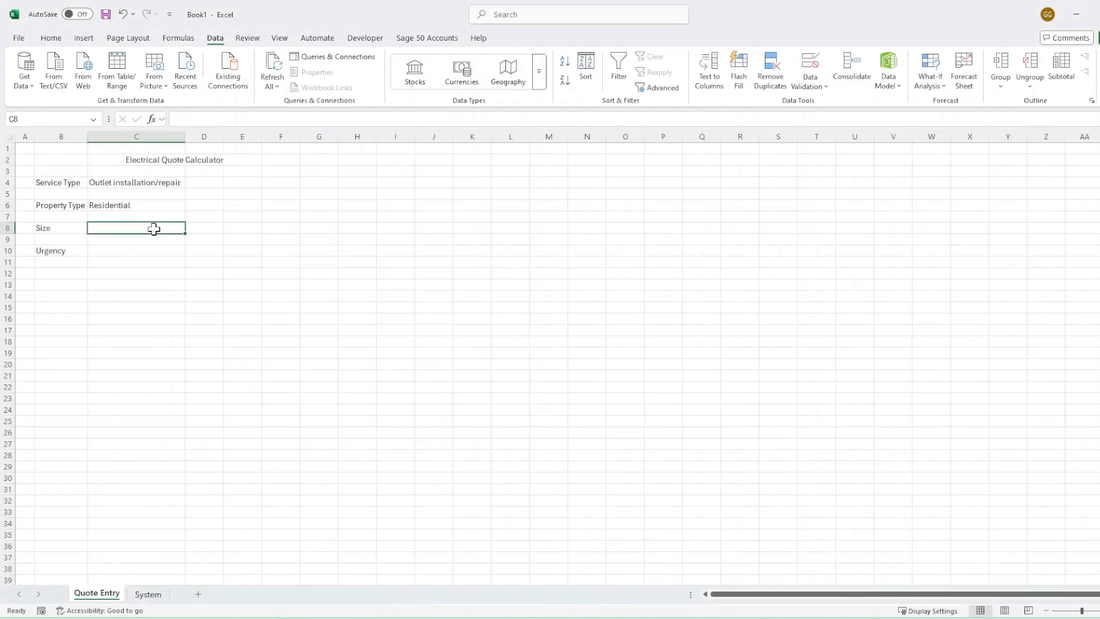
pyautogui.click(811, 86)
pyautogui.click(828, 117)
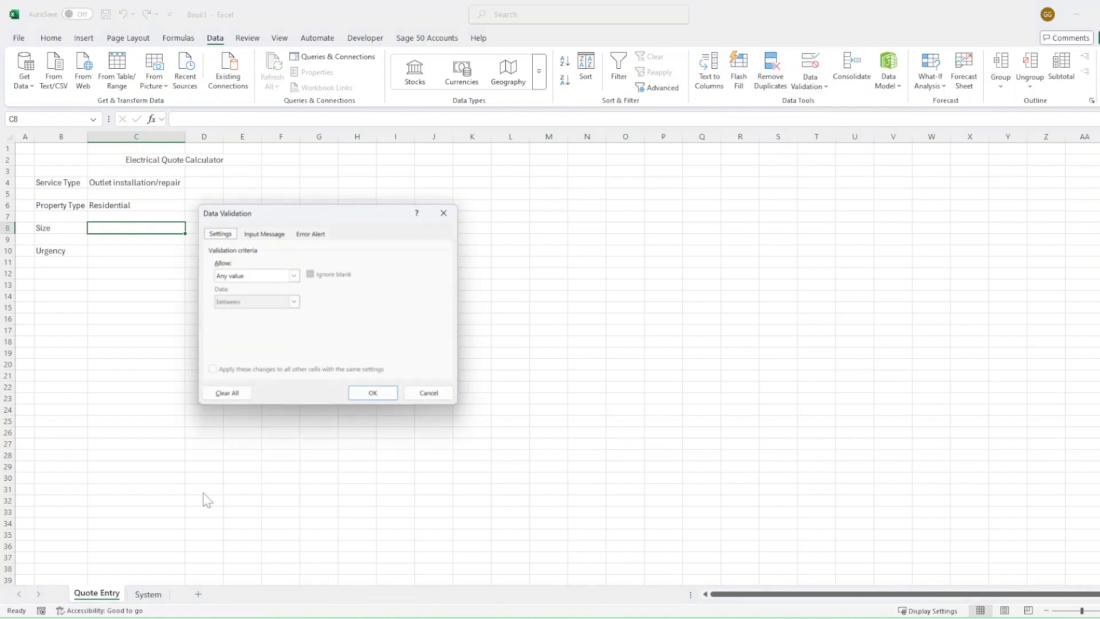
pyautogui.click(255, 276)
pyautogui.click(239, 312)
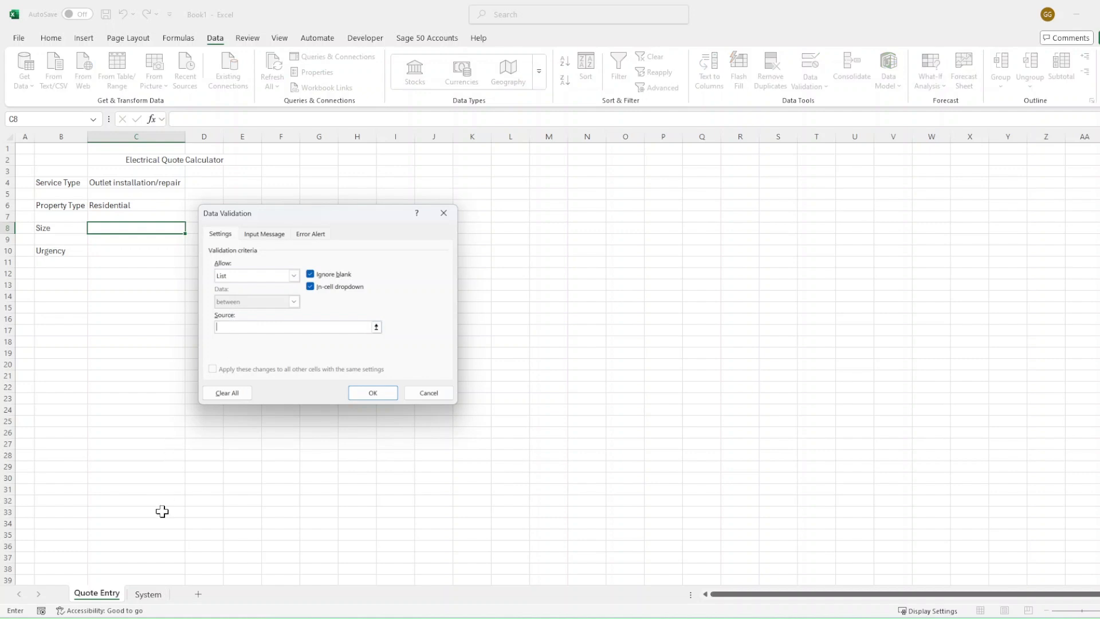
pyautogui.click(149, 594)
pyautogui.moveTo(269, 171); pyautogui.dragTo(269, 194)
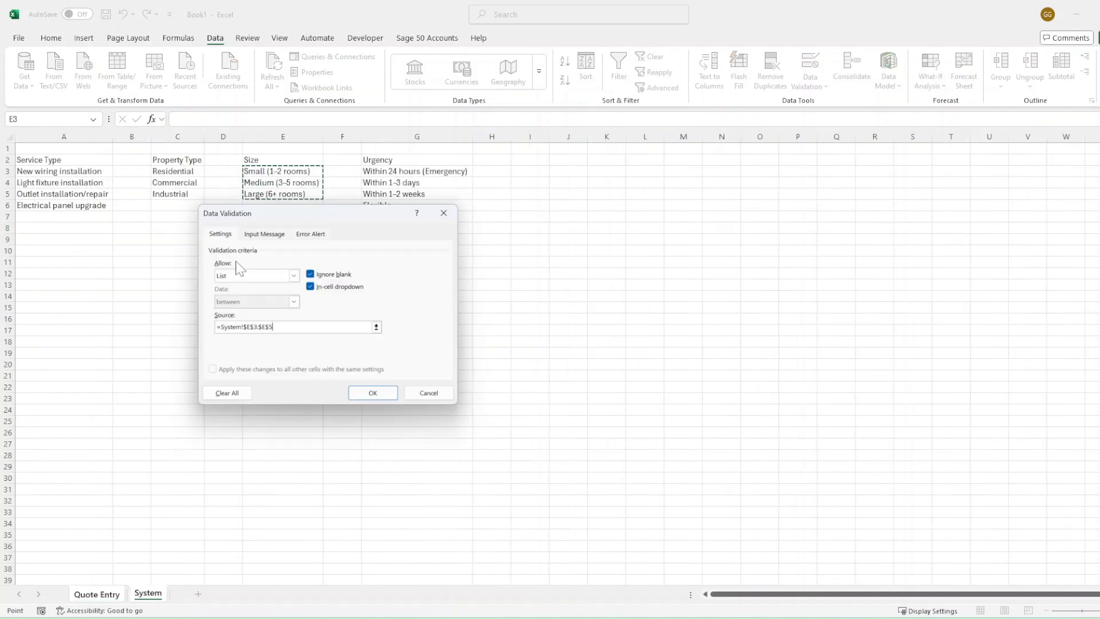
pyautogui.press('Return')
# Step: Add list data validation to the Urgency cell C10 on Quote Entry, sourced from G3:G6 of the System sheet
pyautogui.click(108, 245)
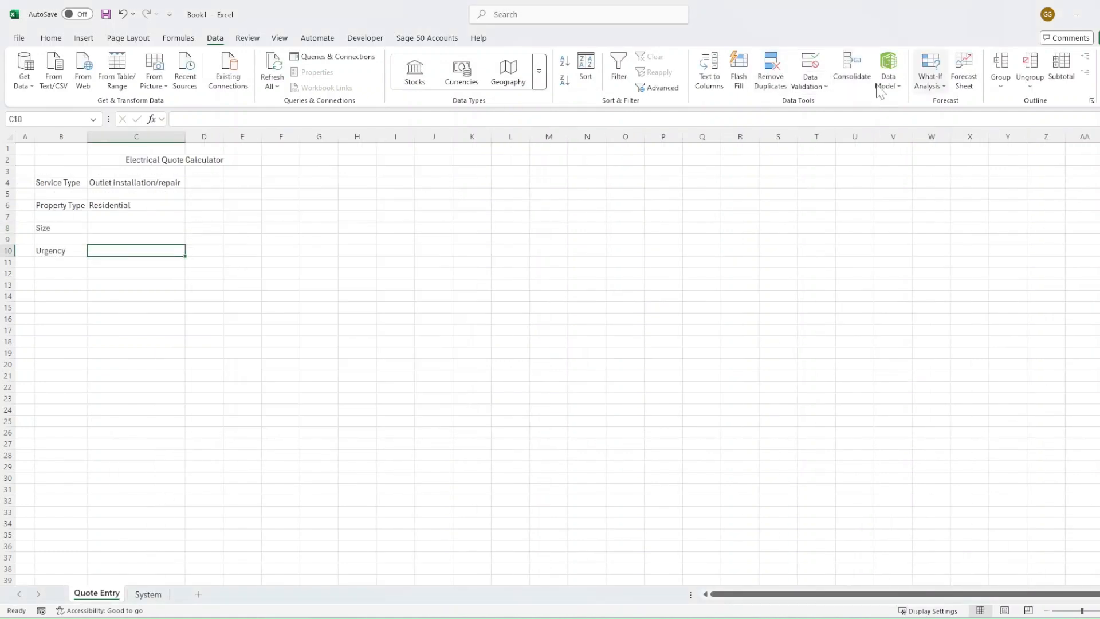
pyautogui.click(811, 86)
pyautogui.click(828, 118)
pyautogui.click(294, 276)
pyautogui.click(239, 312)
pyautogui.click(258, 327)
pyautogui.click(150, 594)
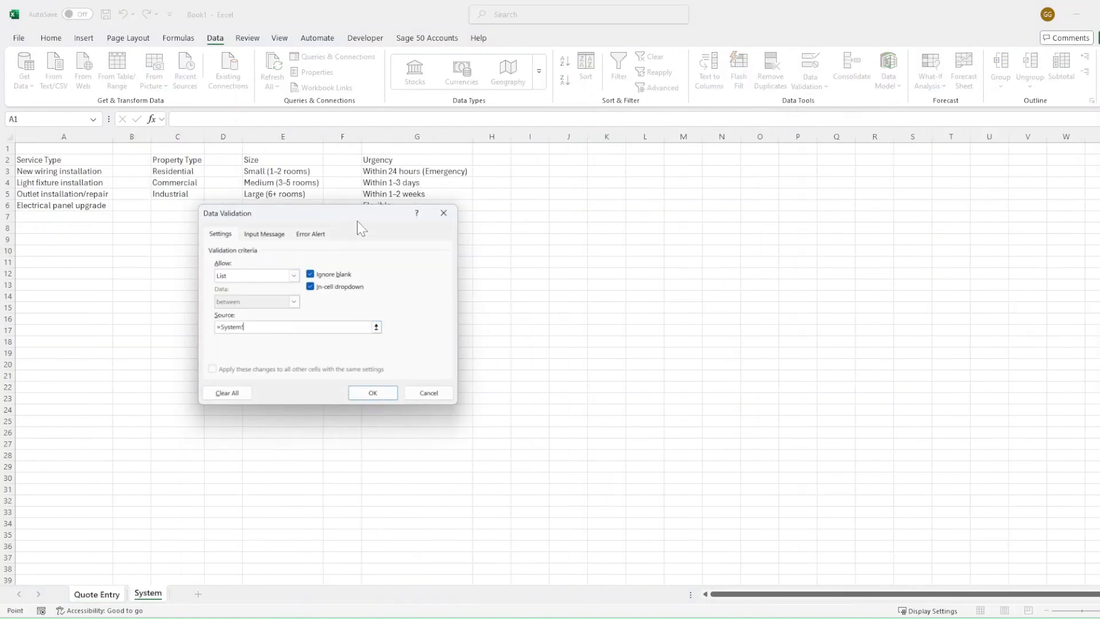
pyautogui.moveTo(383, 172); pyautogui.dragTo(387, 208)
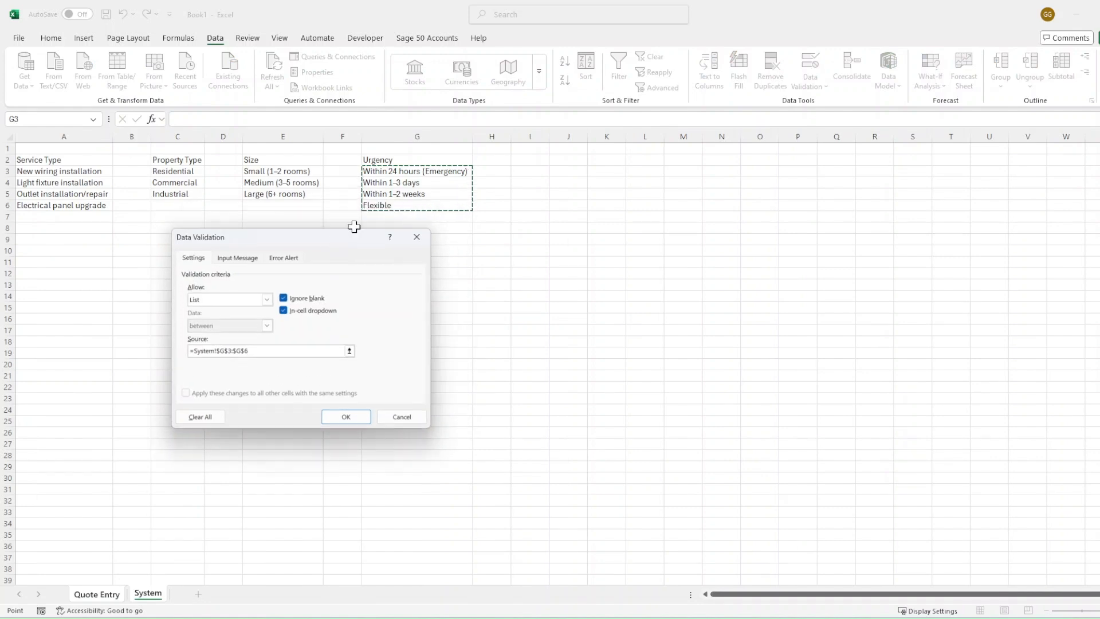
pyautogui.click(345, 416)
# Step: Choose Small (1-2 rooms) as the size and Within 24 hours (Emergency) as the urgency, and autofit column C
pyautogui.click(167, 225)
pyautogui.click(190, 228)
pyautogui.click(172, 238)
pyautogui.click(177, 251)
pyautogui.click(190, 251)
pyautogui.click(115, 261)
pyautogui.click(281, 274)
pyautogui.doubleClick(190, 138)
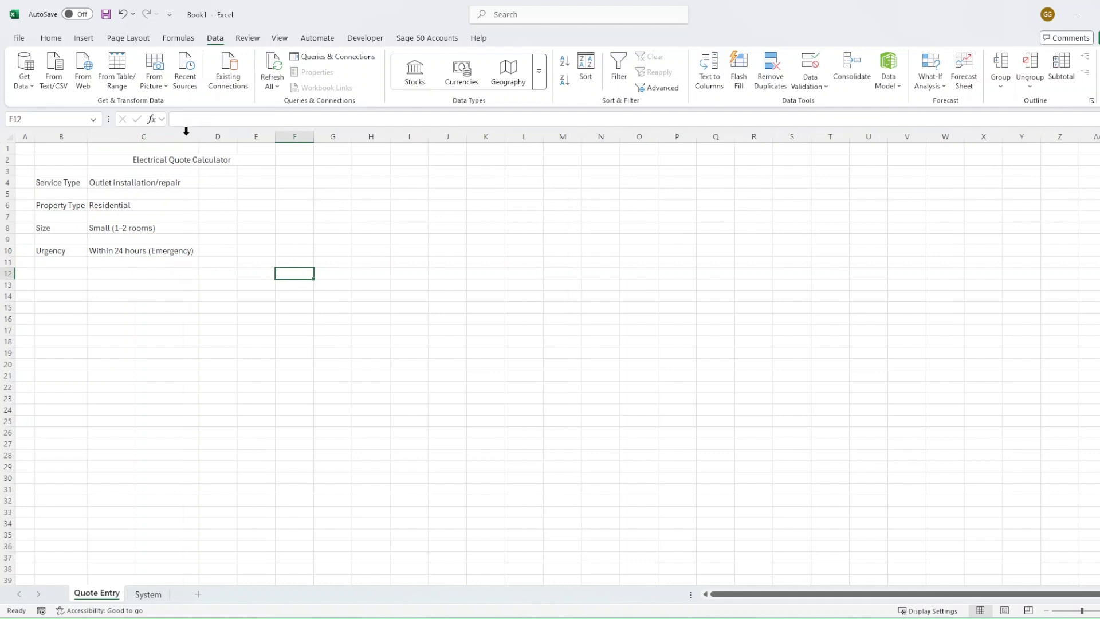
# Step: Insert six blank columns before the Service Type column on the System sheet
pyautogui.click(65, 286)
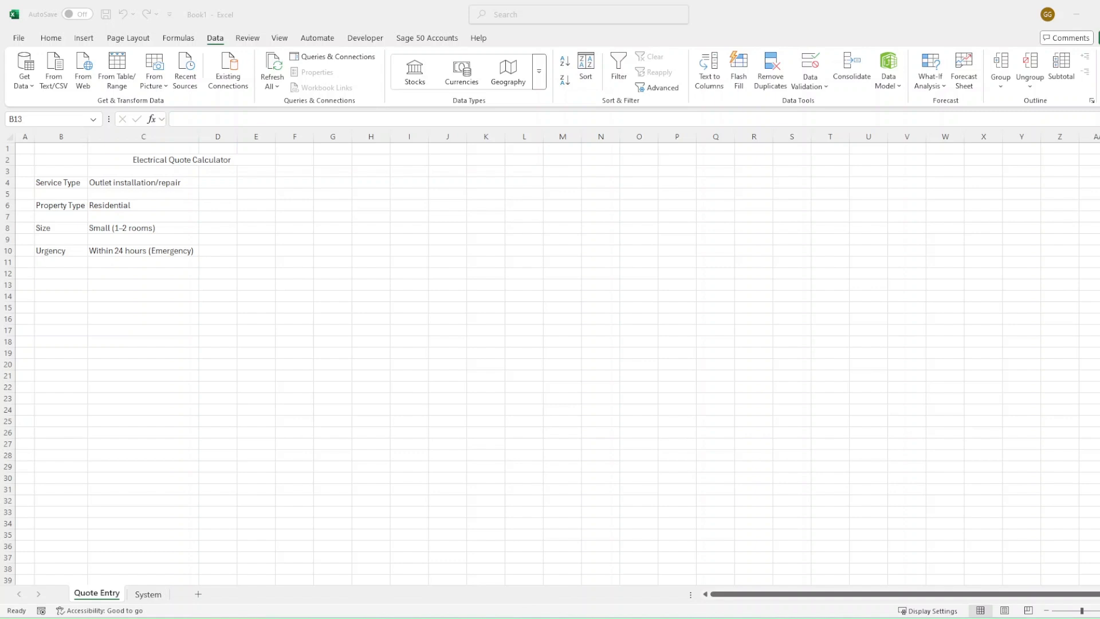
pyautogui.click(148, 595)
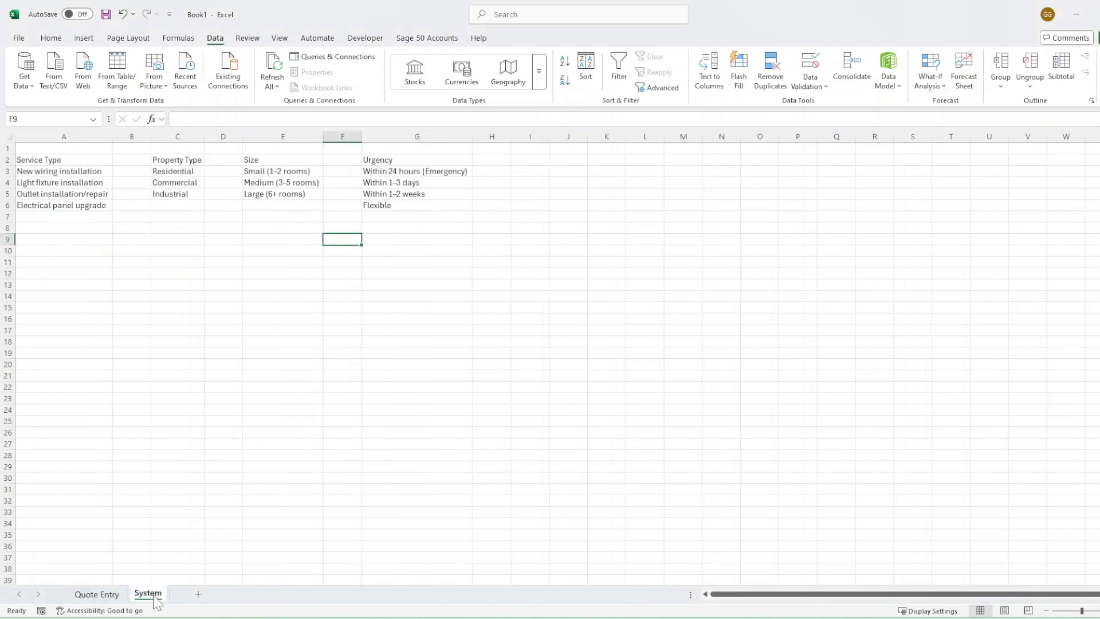
pyautogui.click(60, 133)
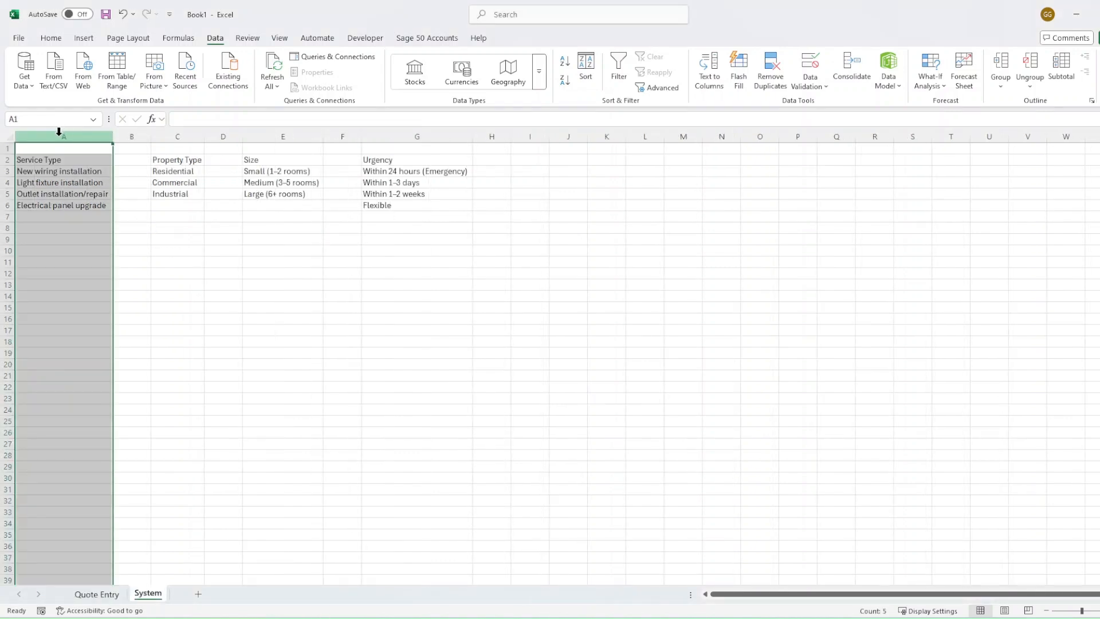
pyautogui.hotkey('ctrl', '+')
pyautogui.hotkey('ctrl', '+')
pyautogui.hotkey('ctrl', '+')
pyautogui.hotkey('ctrl', '+')
pyautogui.hotkey('ctrl', '+')
pyautogui.hotkey('ctrl', '+')
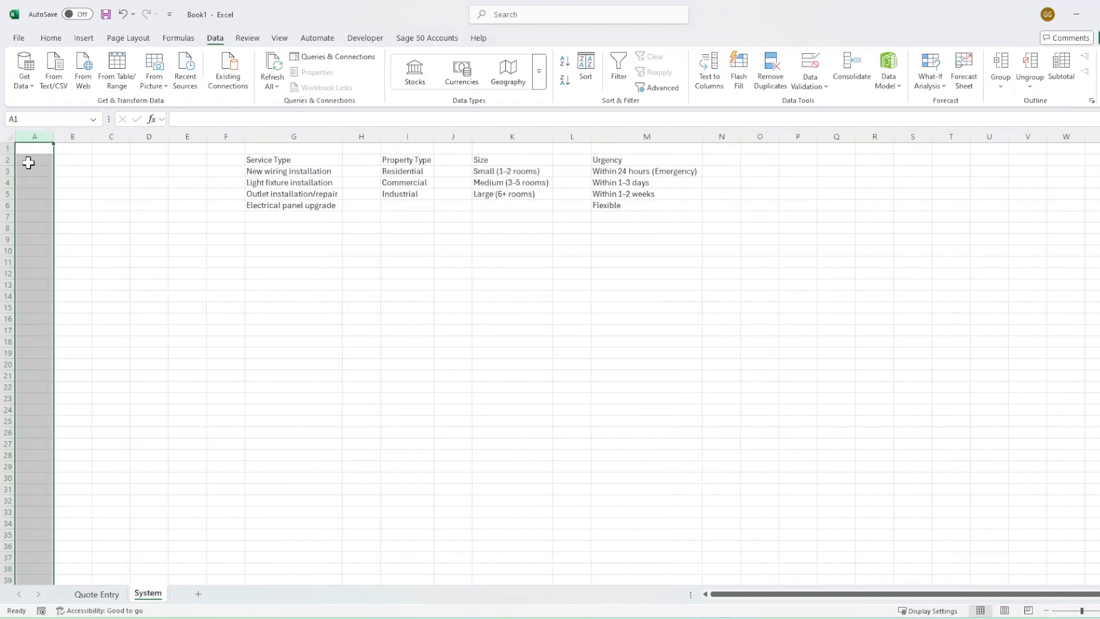
# Step: Copy the Service Type heading and its four services from column G into A2:A6 and autofit column A
pyautogui.click(28, 160)
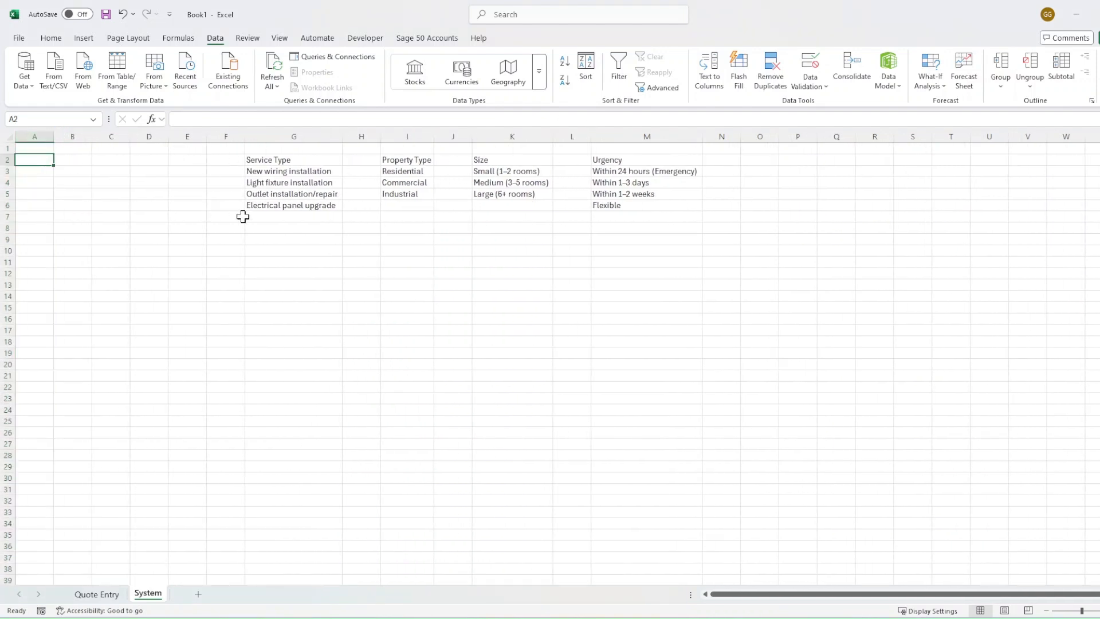
pyautogui.click(296, 160)
pyautogui.hotkey('ctrl', 'c')
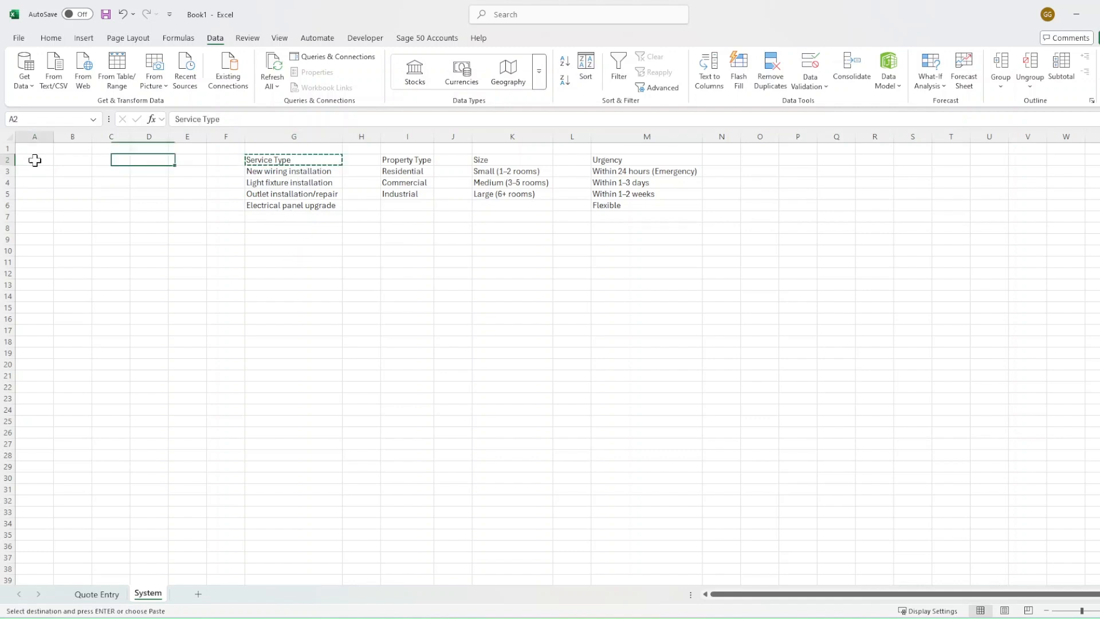
pyautogui.click(35, 160)
pyautogui.hotkey('ctrl', 'v')
pyautogui.moveTo(307, 171); pyautogui.dragTo(314, 206)
pyautogui.hotkey('ctrl', 'c')
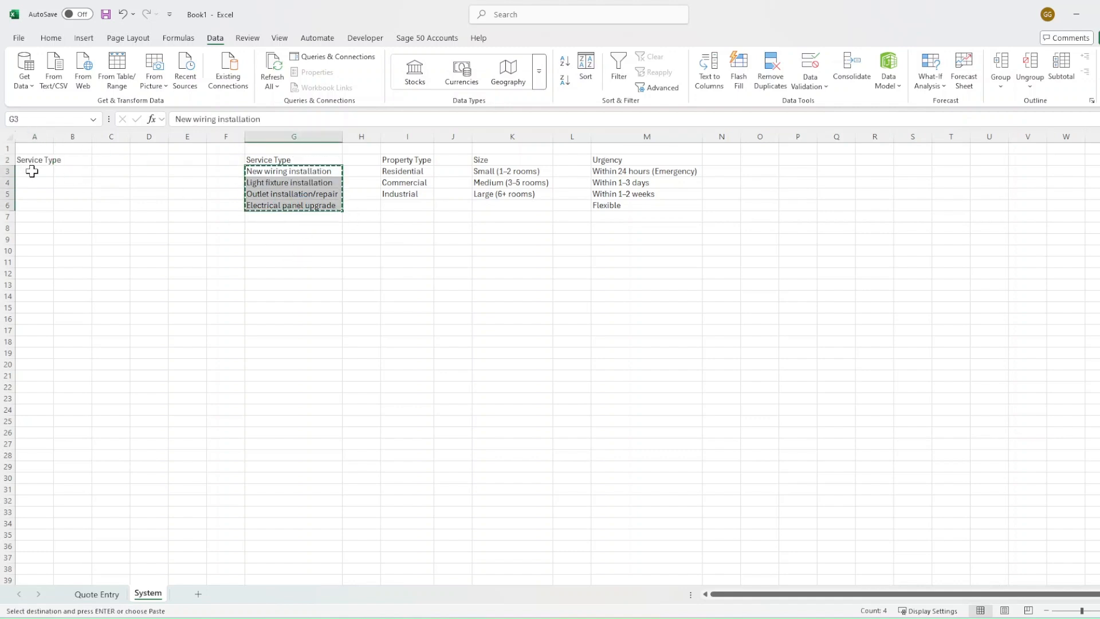
pyautogui.click(32, 171)
pyautogui.hotkey('ctrl', 'v')
pyautogui.doubleClick(53, 137)
# Step: Add a Base Cost heading in B2 and autofit column B
pyautogui.click(120, 160)
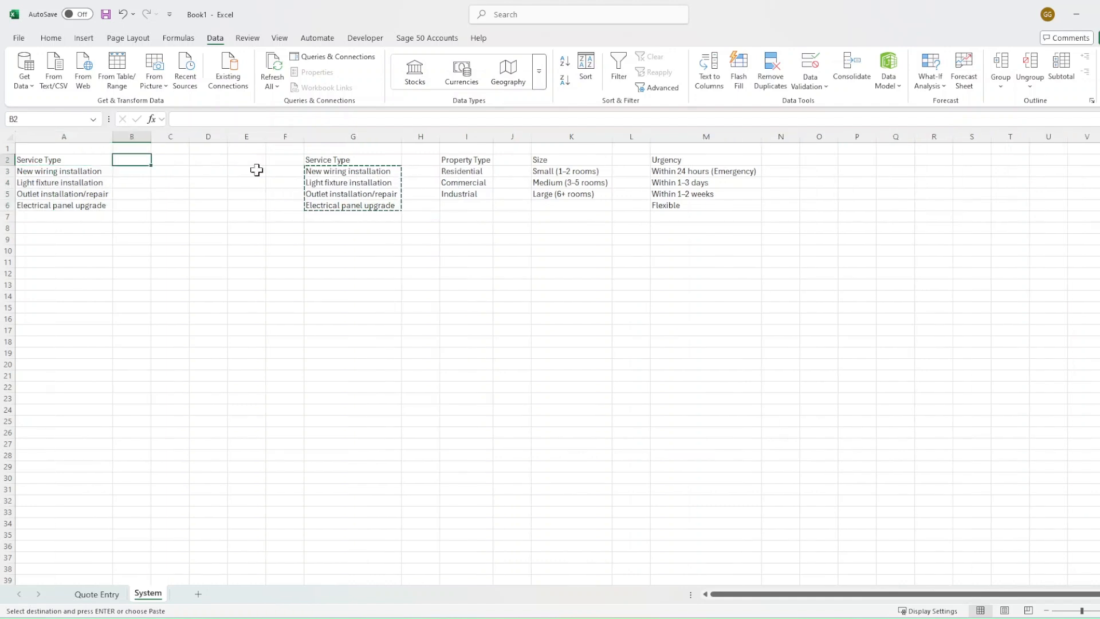
pyautogui.write('Base')
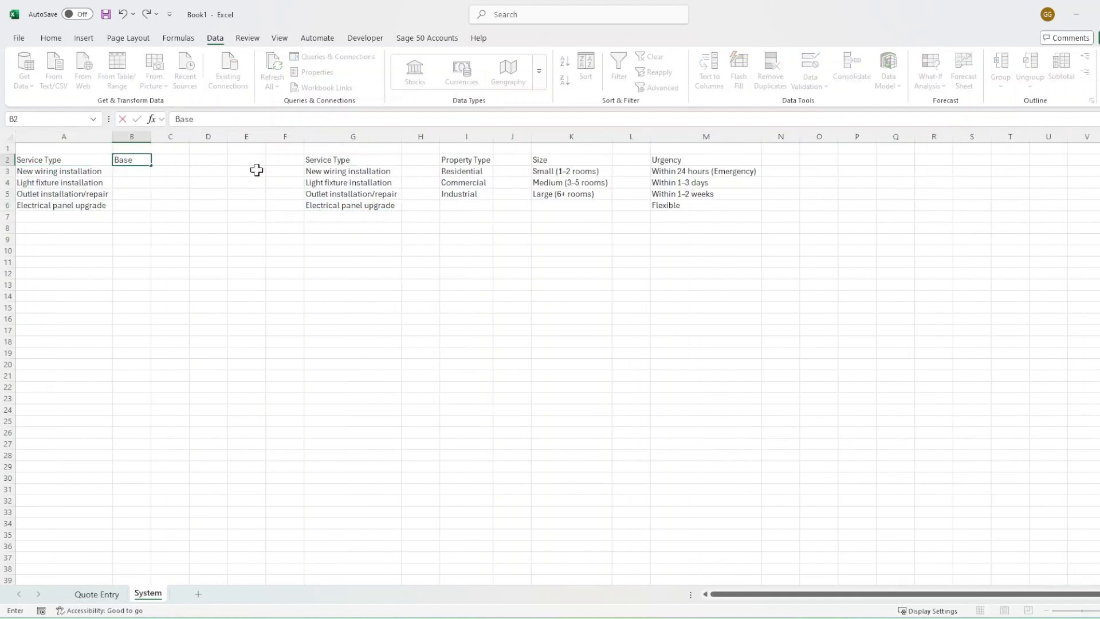
pyautogui.write(' Cost')
pyautogui.click(146, 136)
pyautogui.doubleClick(151, 136)
# Step: Convert A2:B6 into a table with headers and apply the light black-and-grey banded table style
pyautogui.moveTo(95, 165); pyautogui.dragTo(123, 206)
pyautogui.click(84, 38)
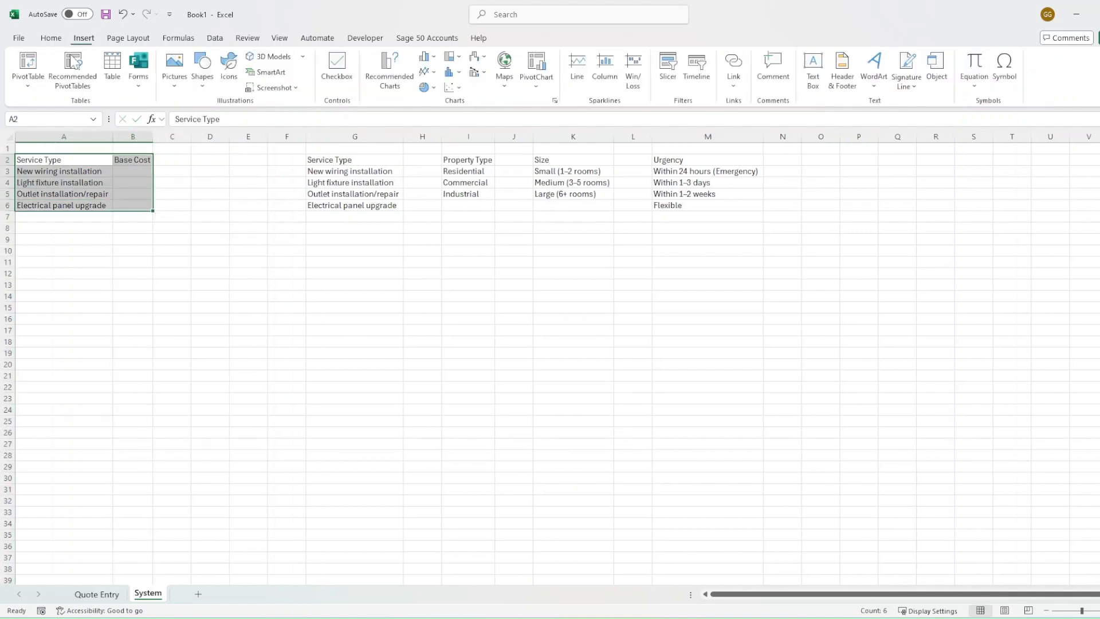
pyautogui.click(114, 72)
pyautogui.moveTo(427, 488); pyautogui.dragTo(208, 330)
pyautogui.click(192, 376)
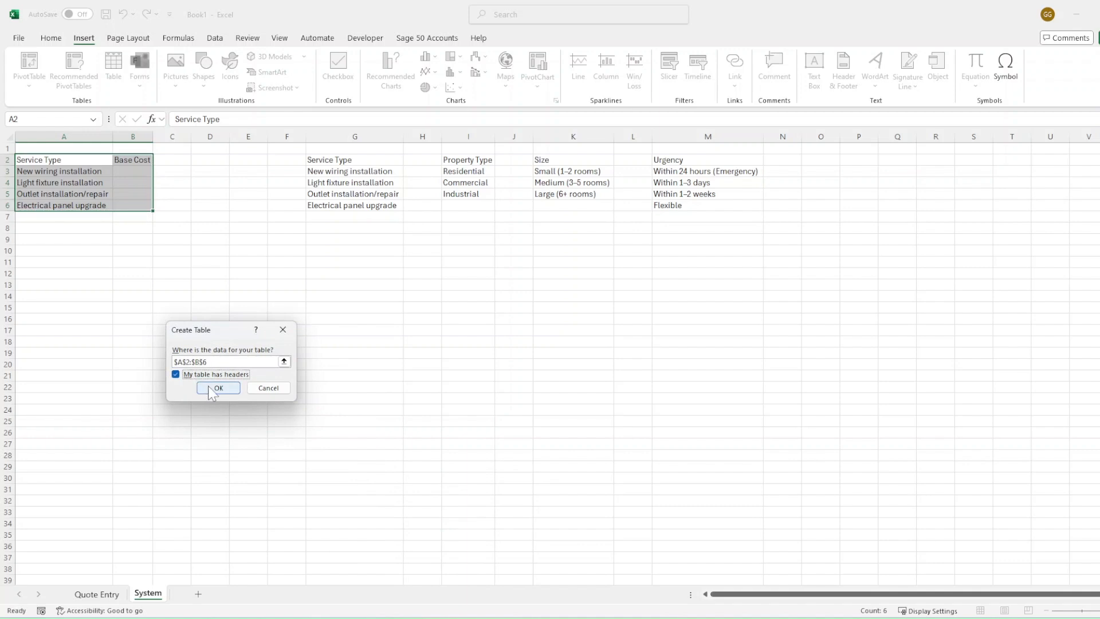
pyautogui.click(213, 388)
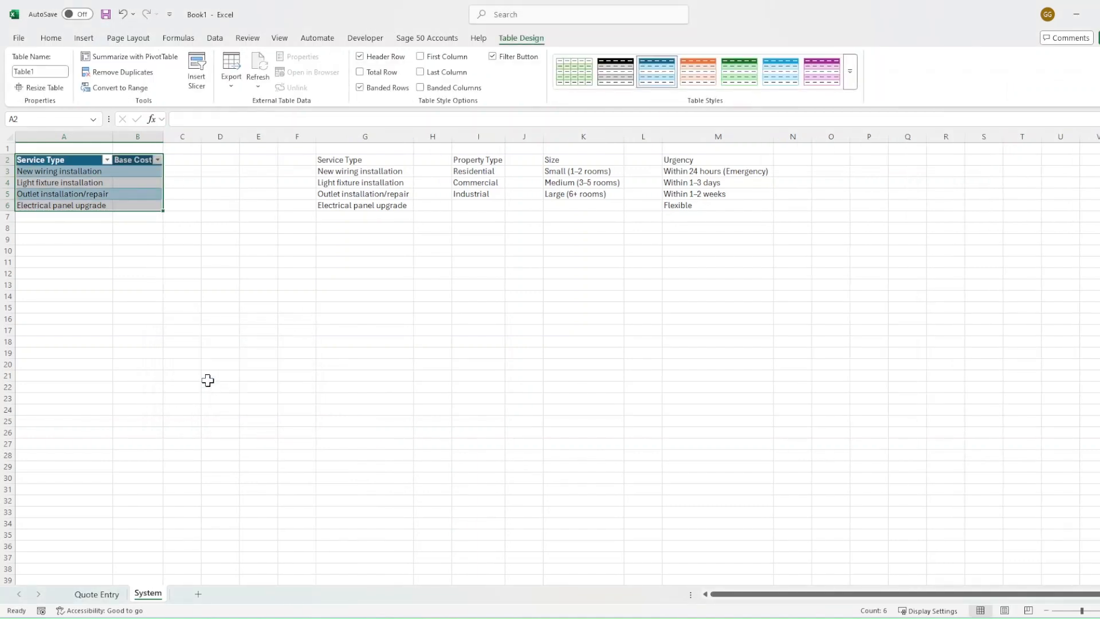
pyautogui.click(851, 83)
pyautogui.click(615, 86)
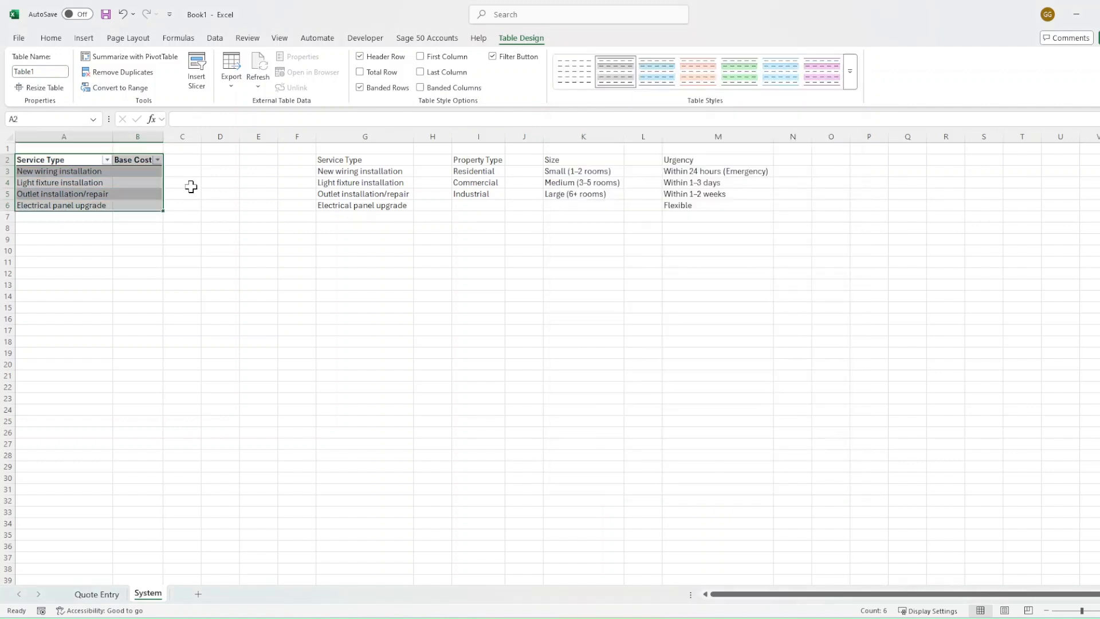
# Step: Enter base costs of 200 for new wiring, 40 for light fixture, 60 for outlet and 500 for electrical panel upgrade in B3:B6
pyautogui.click(141, 170)
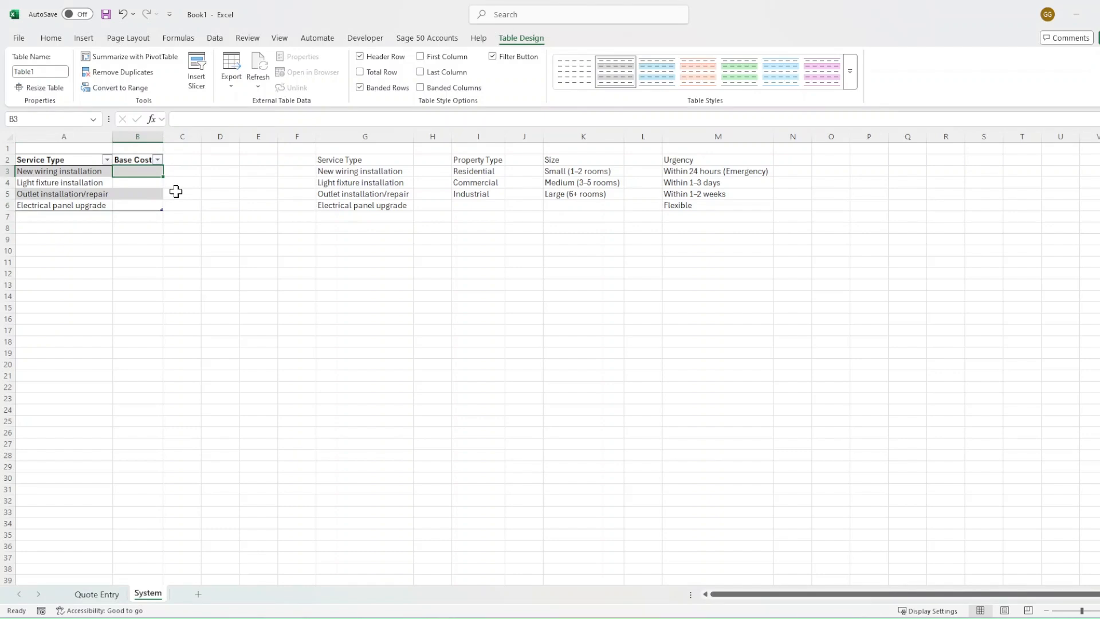
pyautogui.write('200')
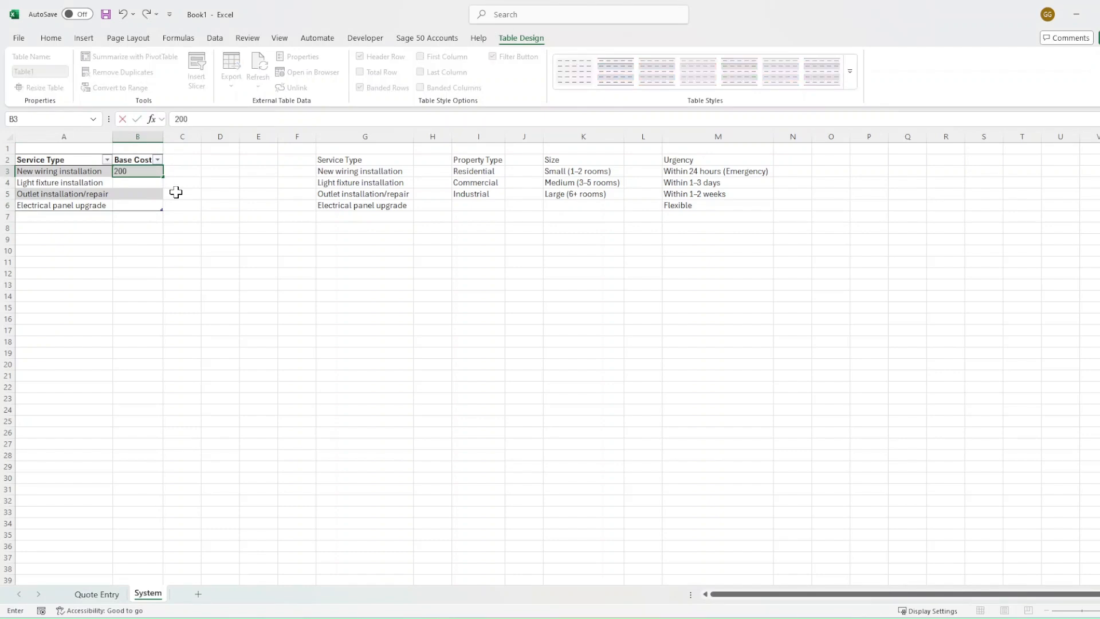
pyautogui.press('Return')
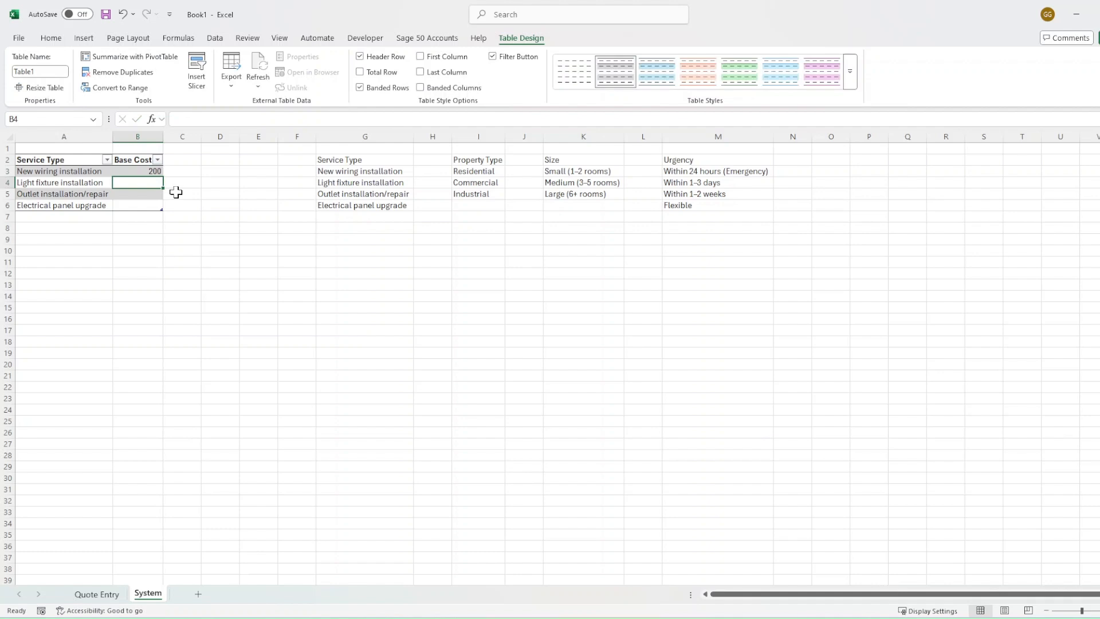
pyautogui.write('40')
pyautogui.press('Return')
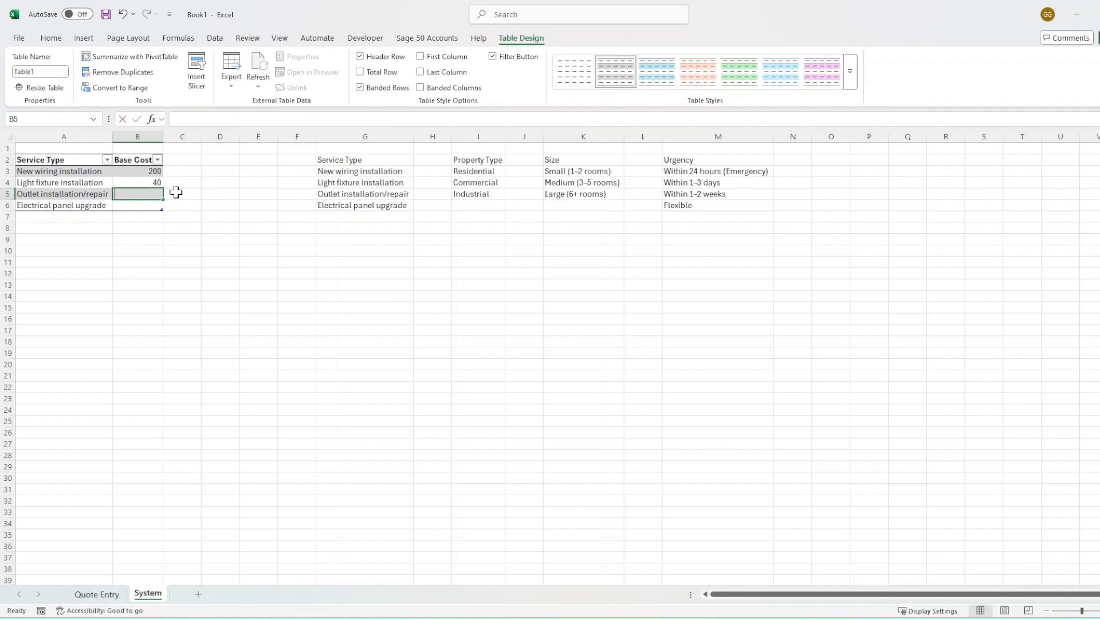
pyautogui.write('5')
pyautogui.press('Return')
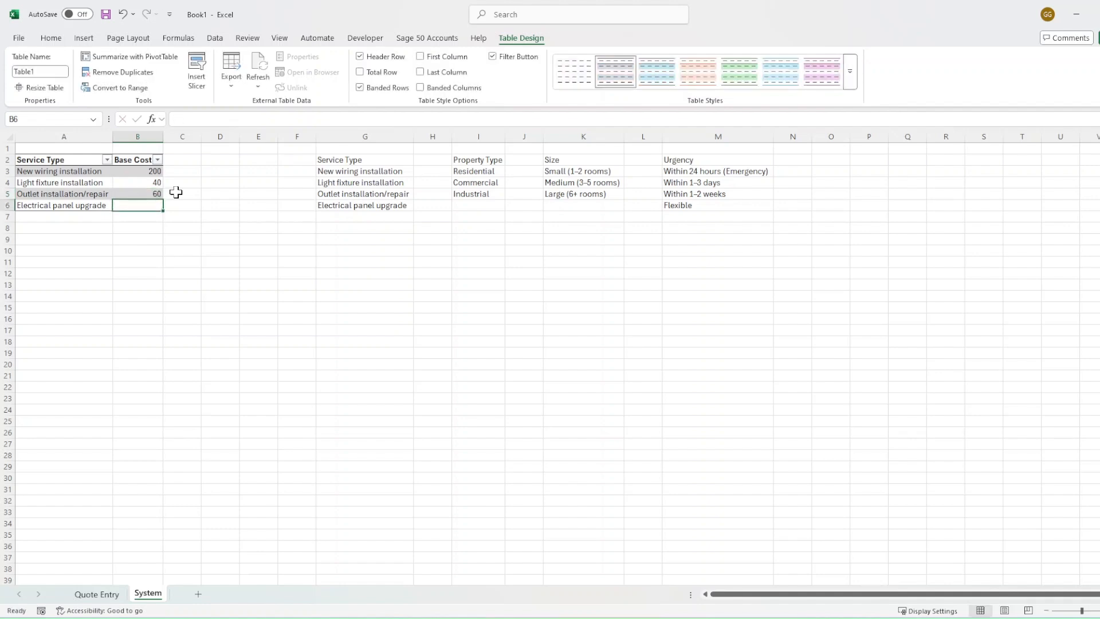
pyautogui.write('500')
pyautogui.press('Return')
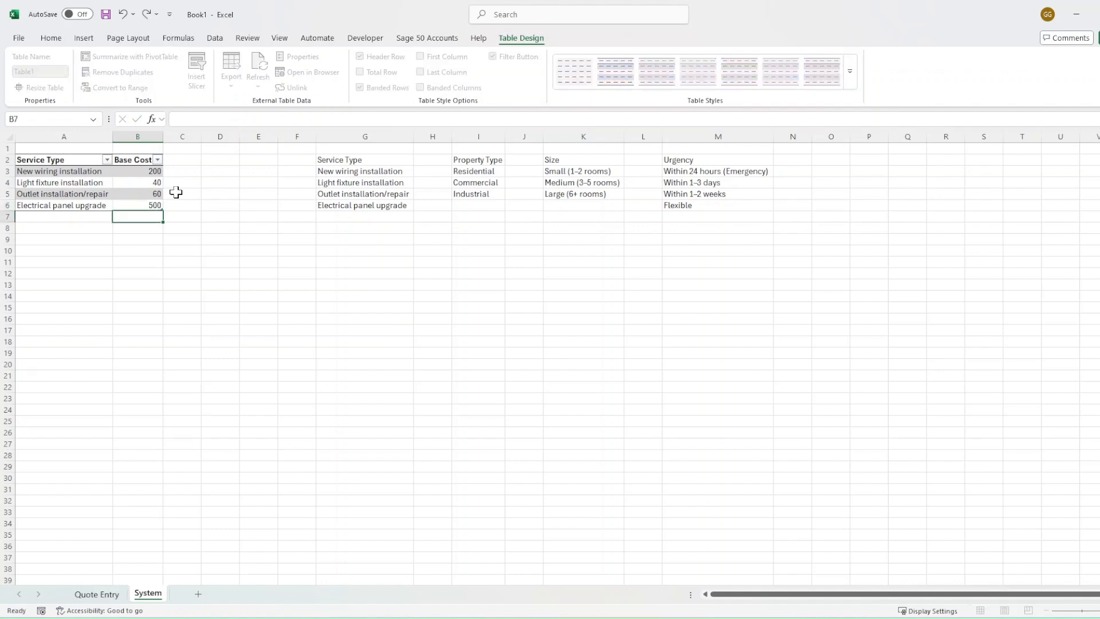
# Step: Format the Base Cost column B2:B6 as Currency
pyautogui.moveTo(148, 170); pyautogui.dragTo(154, 204)
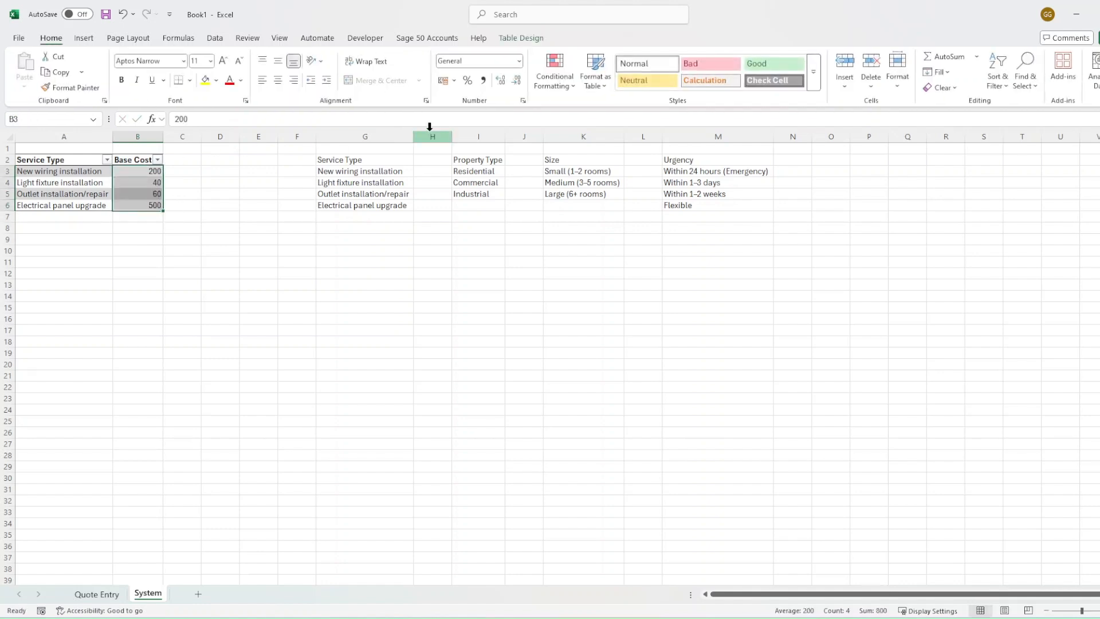
pyautogui.click(143, 151)
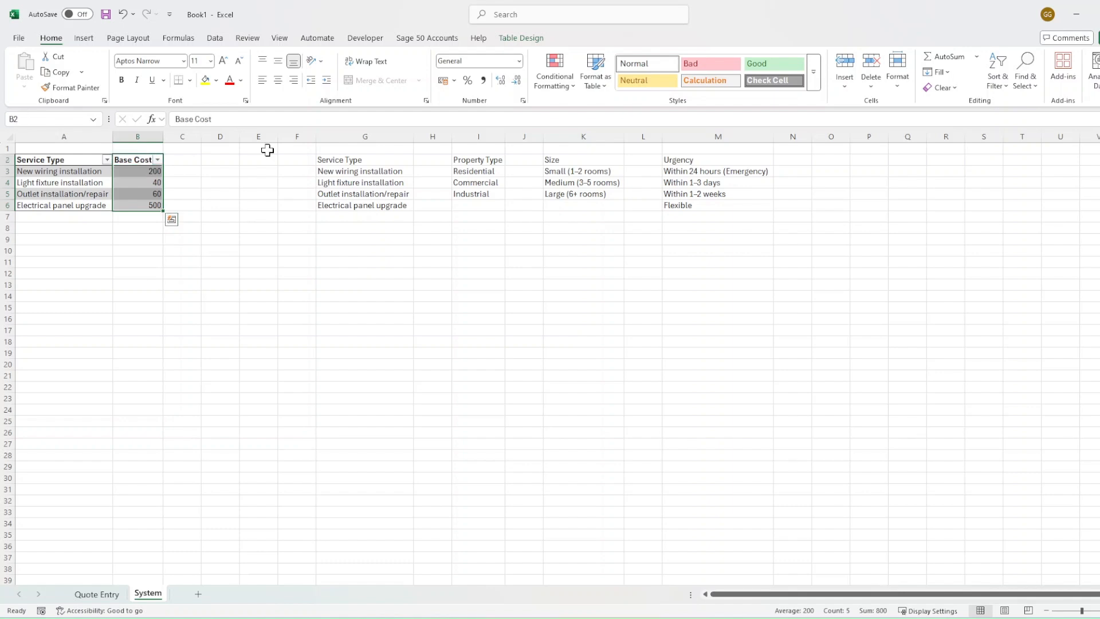
pyautogui.click(520, 61)
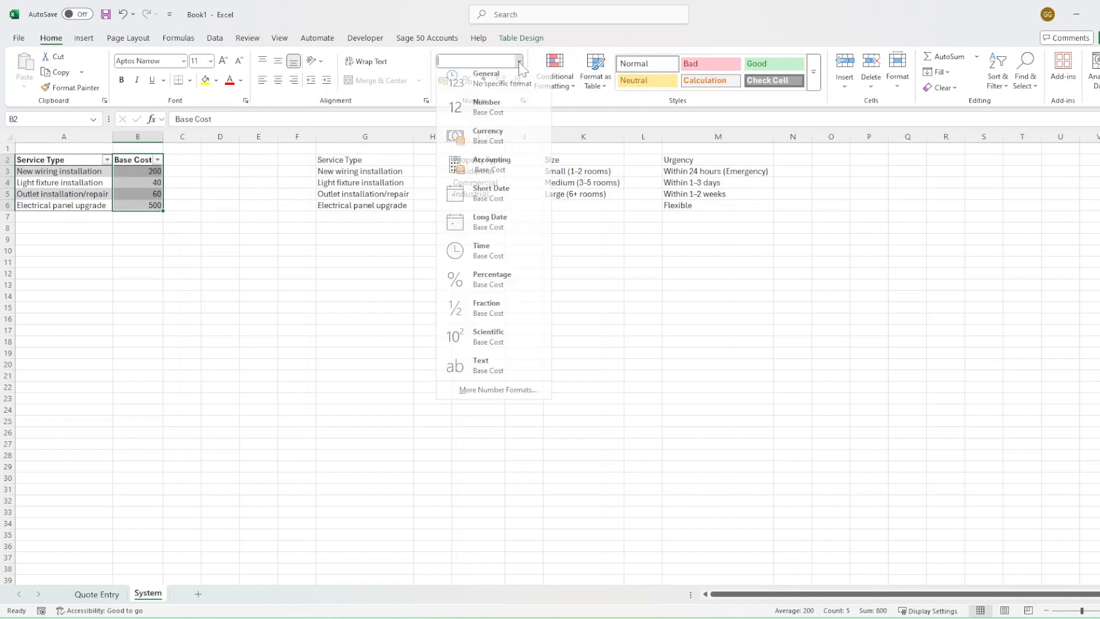
pyautogui.click(497, 144)
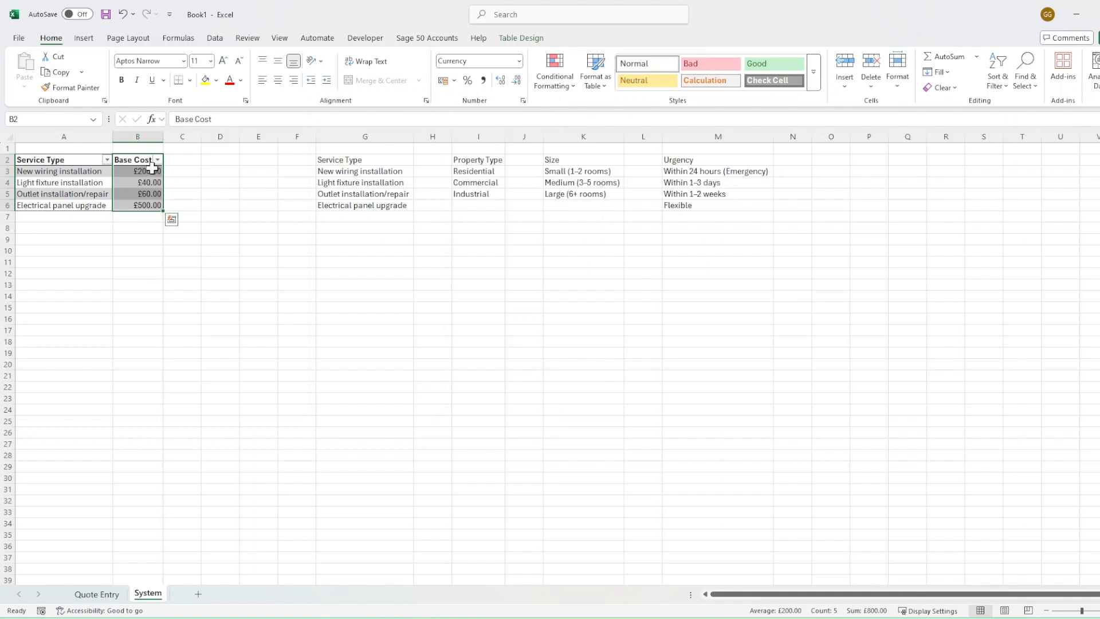
# Step: On the Quote Entry sheet, fill the label cells B4, B6, B8 and B10 with light blue
pyautogui.click(96, 594)
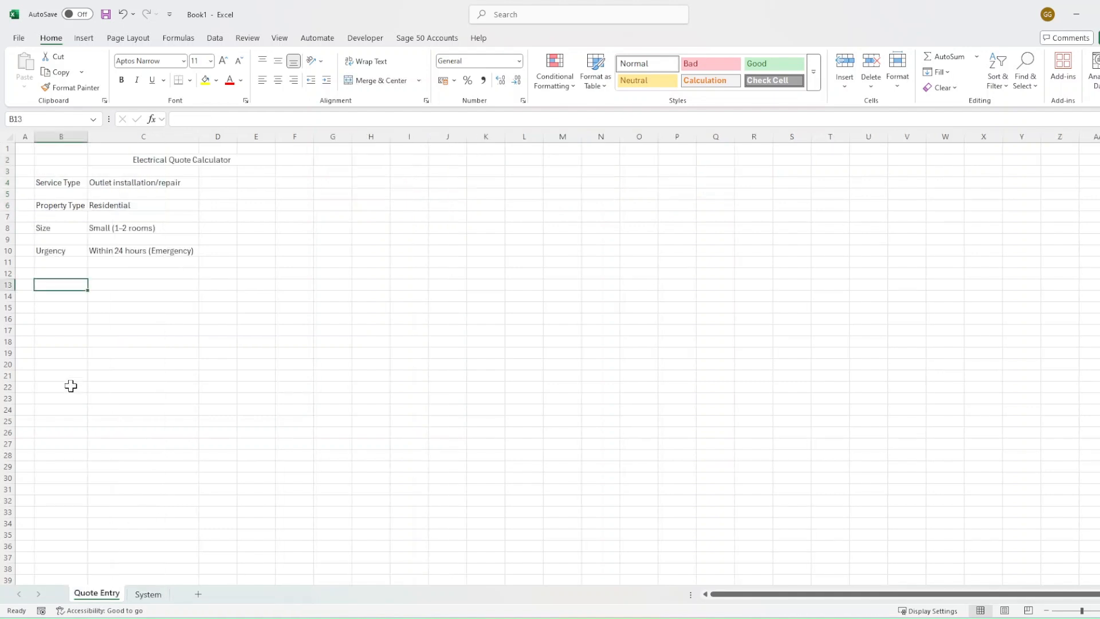
pyautogui.click(67, 181)
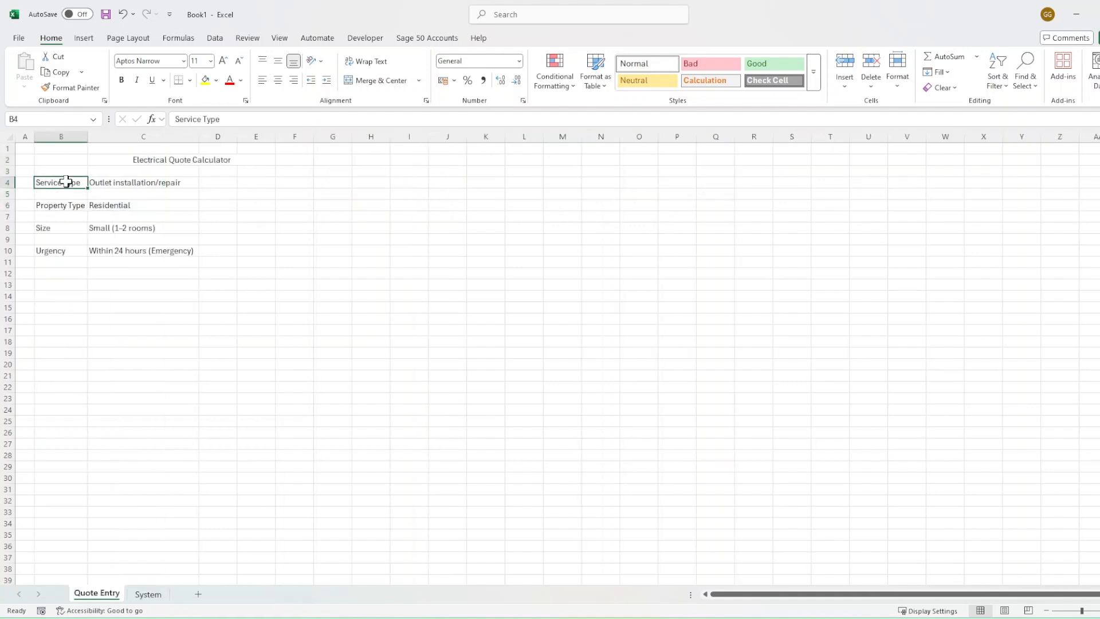
pyautogui.keyDown('ctrl'); pyautogui.click(67, 205); pyautogui.keyUp('ctrl')
pyautogui.keyDown('ctrl'); pyautogui.click(66, 227); pyautogui.keyUp('ctrl')
pyautogui.keyDown('ctrl'); pyautogui.click(66, 250); pyautogui.keyUp('ctrl')
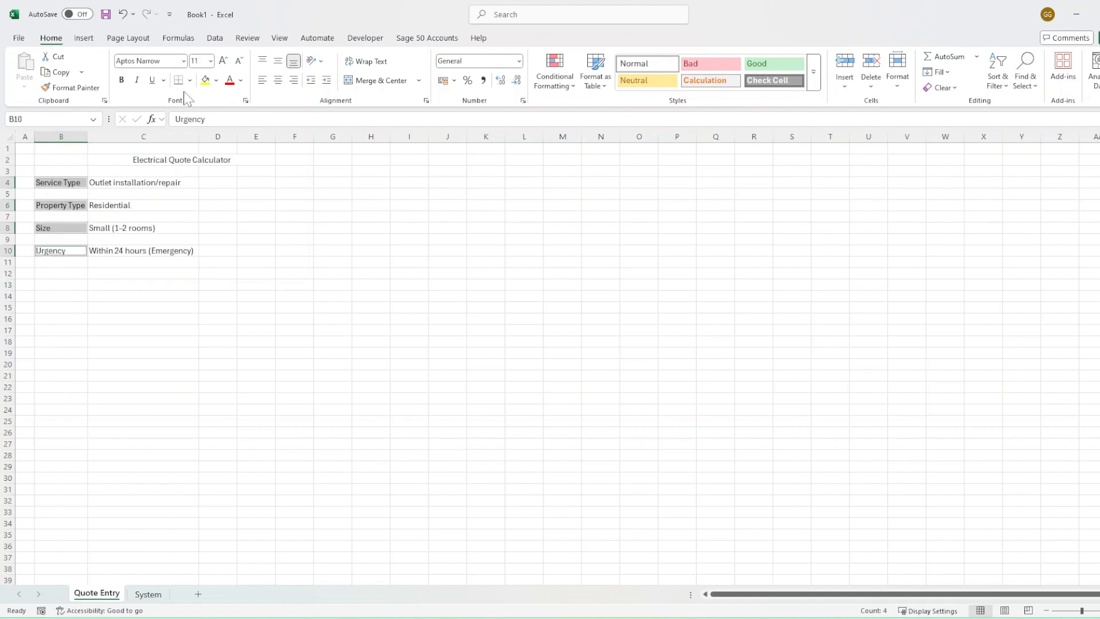
pyautogui.click(216, 80)
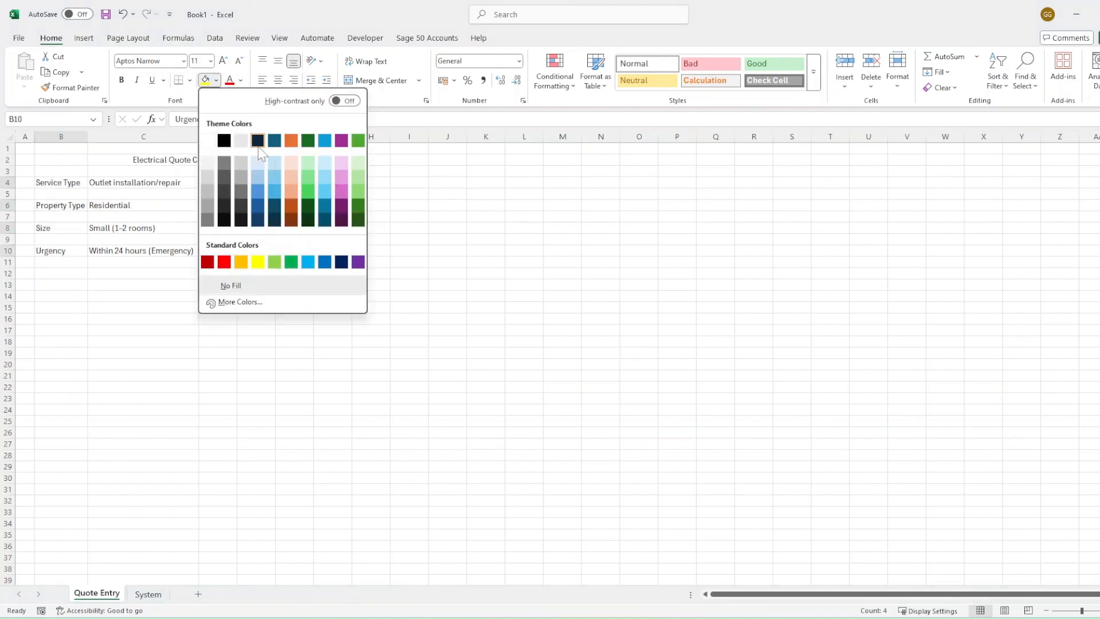
pyautogui.click(276, 174)
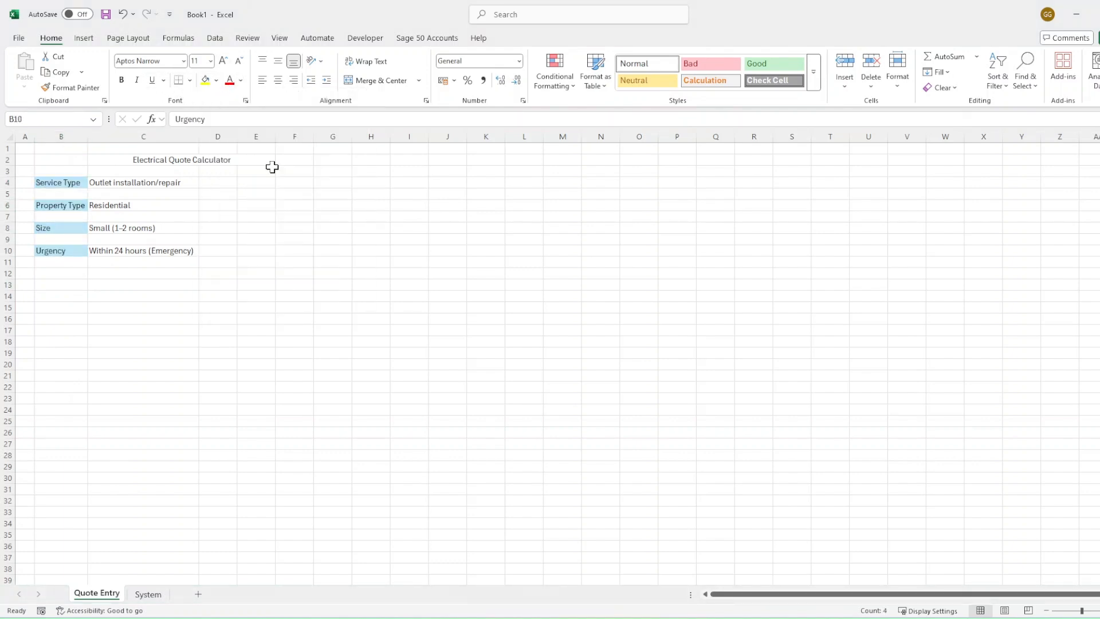
# Step: Apply all borders to the label and input cells in columns B and C of rows 4, 6, 8 and 10
pyautogui.moveTo(59, 182); pyautogui.dragTo(98, 248)
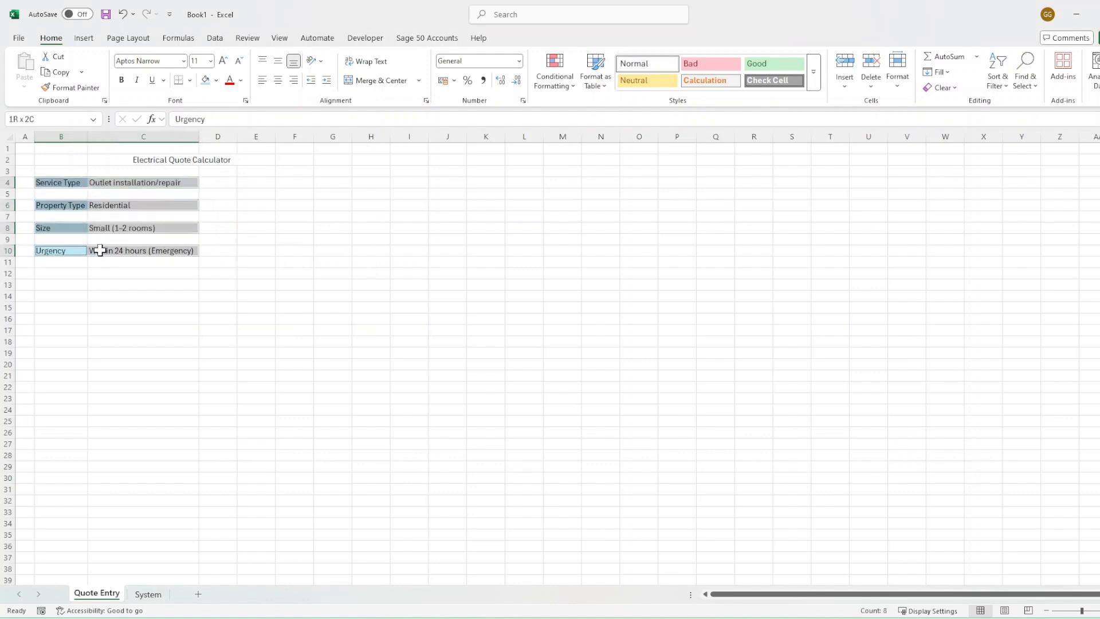
pyautogui.click(190, 80)
pyautogui.click(215, 199)
# Step: Fill the input cells C4, C6, C8 and C10 with light gray
pyautogui.click(154, 185)
pyautogui.keyDown('ctrl'); pyautogui.click(153, 206); pyautogui.keyUp('ctrl')
pyautogui.keyDown('ctrl'); pyautogui.click(165, 227); pyautogui.keyUp('ctrl')
pyautogui.keyDown('ctrl'); pyautogui.click(171, 250); pyautogui.keyUp('ctrl')
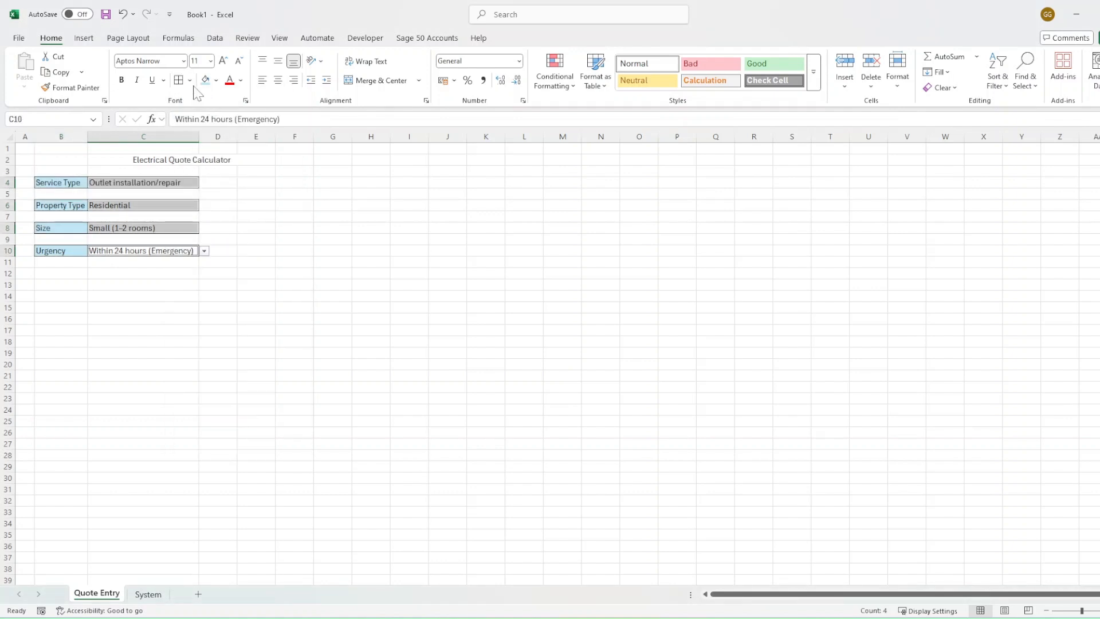
pyautogui.click(216, 80)
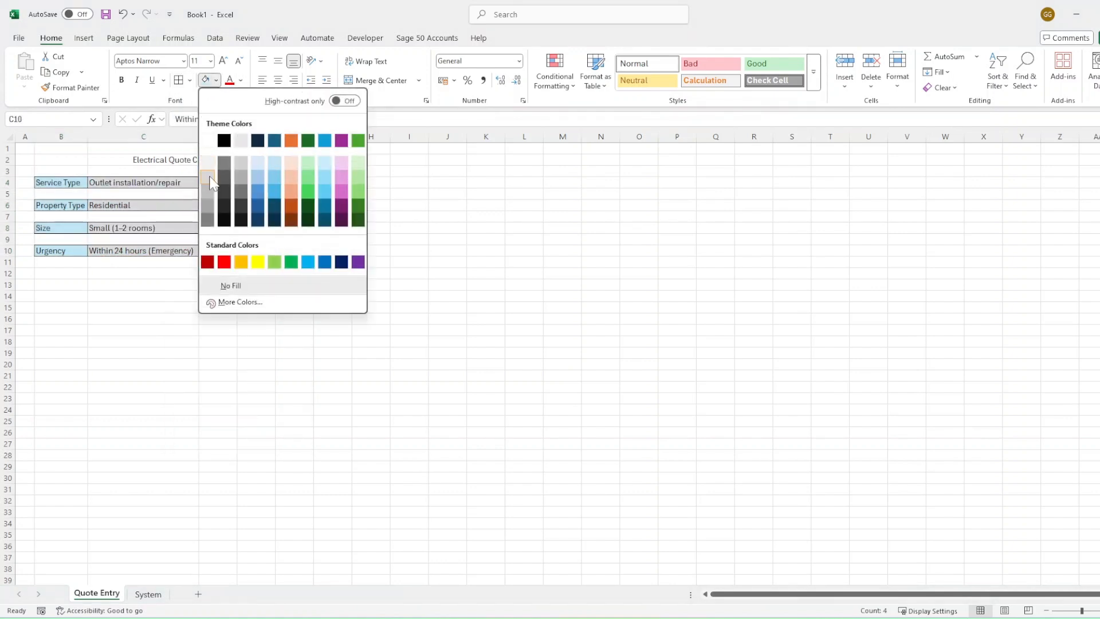
pyautogui.click(241, 163)
pyautogui.click(294, 216)
# Step: Unmerge the Electrical Quote Calculator title, relocate it to B2 and merge and center it across B2:C2
pyautogui.moveTo(154, 160); pyautogui.dragTo(257, 159)
pyautogui.click(375, 81)
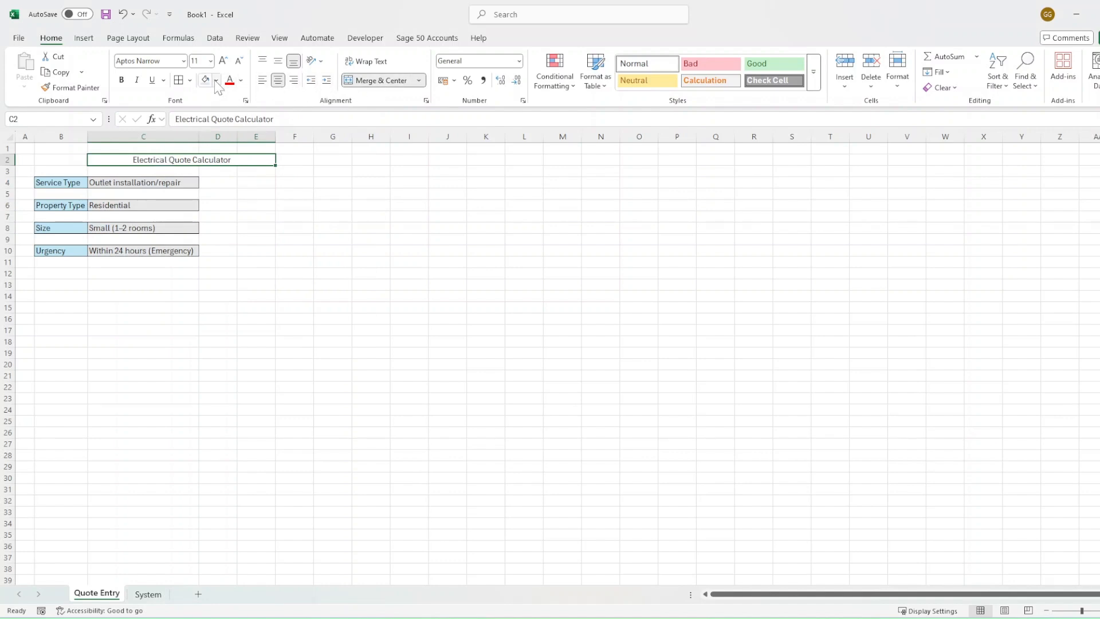
pyautogui.click(375, 81)
pyautogui.click(114, 161)
pyautogui.hotkey('ctrl', 'c')
pyautogui.click(62, 160)
pyautogui.hotkey('ctrl', 'v')
pyautogui.click(127, 160)
pyautogui.press('Delete')
pyautogui.moveTo(72, 160); pyautogui.dragTo(132, 161)
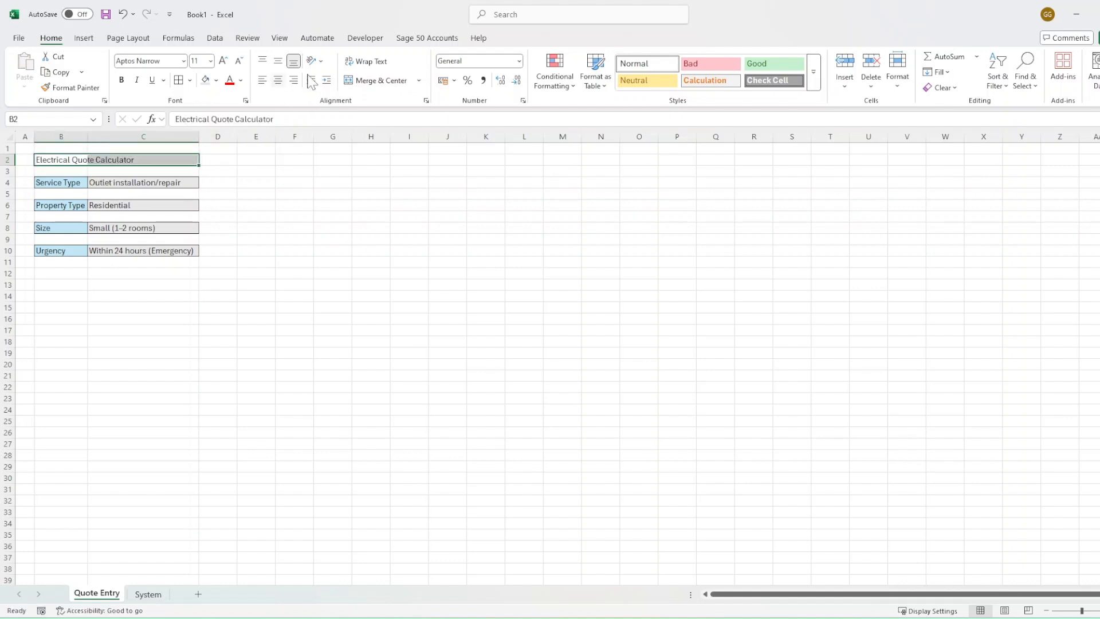
pyautogui.click(382, 81)
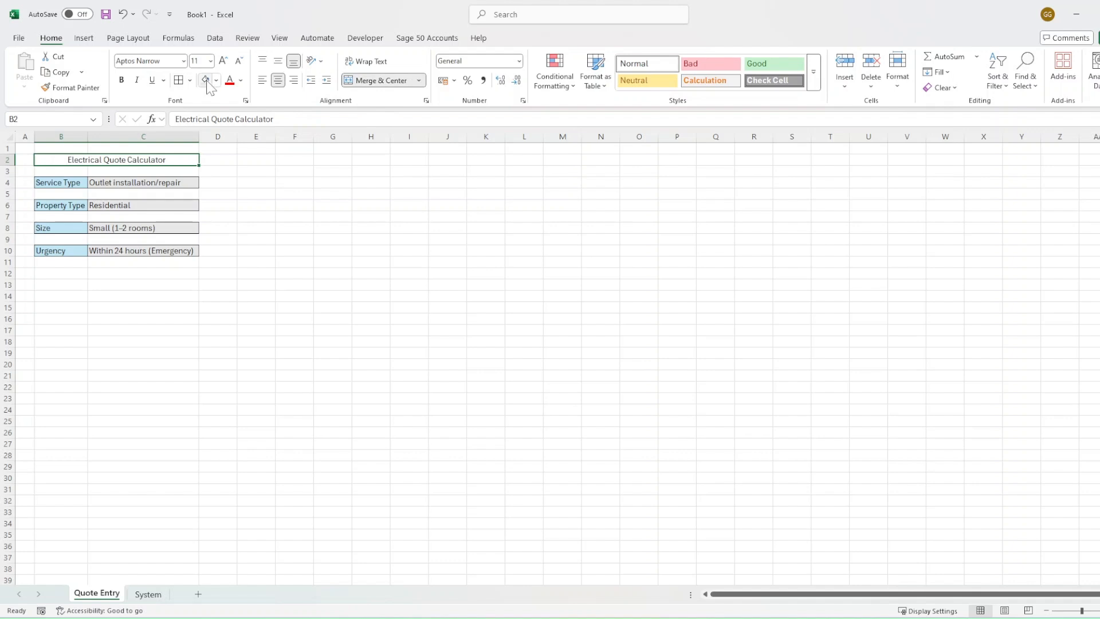
# Step: Make the title in B2 bold and increase its font size to 16
pyautogui.hotkey('ctrl', 'b')
pyautogui.click(223, 60)
pyautogui.click(224, 60)
pyautogui.click(224, 61)
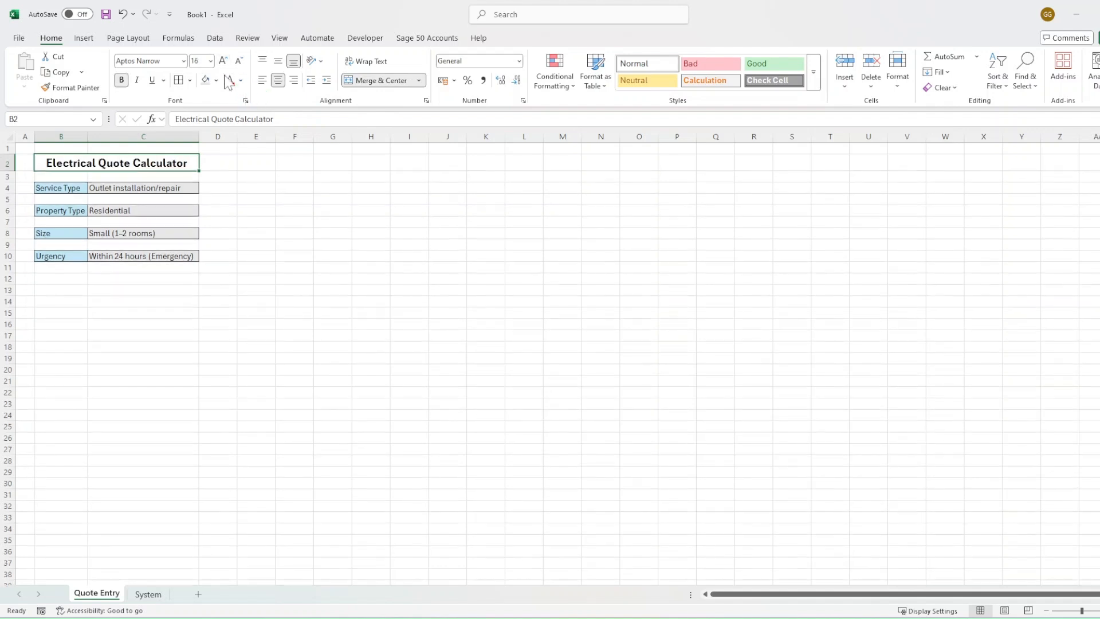
# Step: Fill the title cell with dark teal and set its font color to white
pyautogui.click(217, 81)
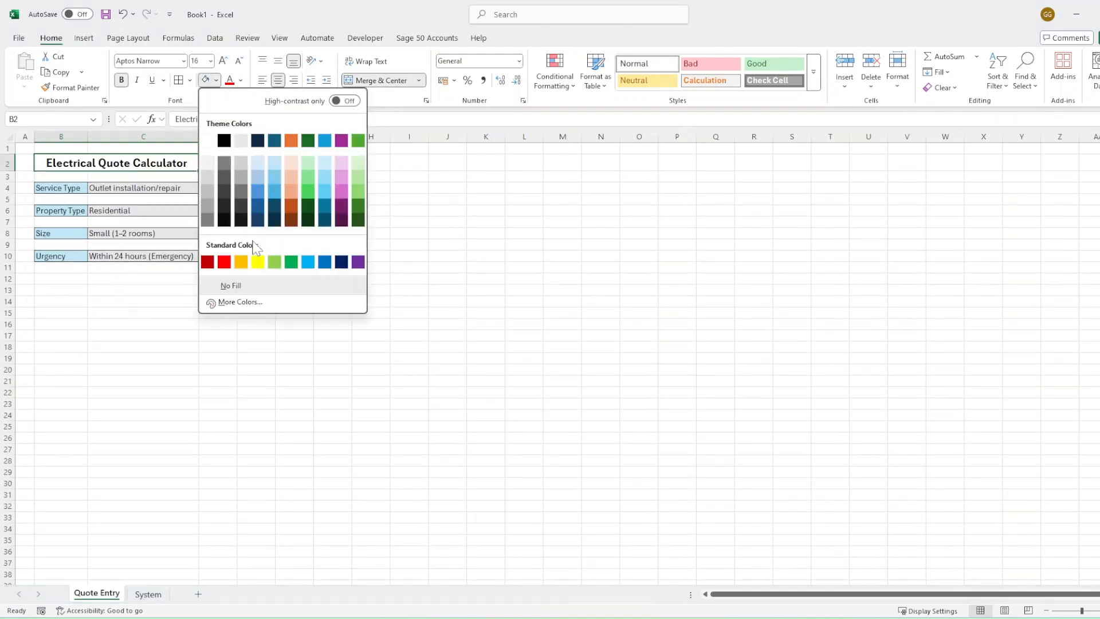
pyautogui.click(275, 145)
pyautogui.click(241, 81)
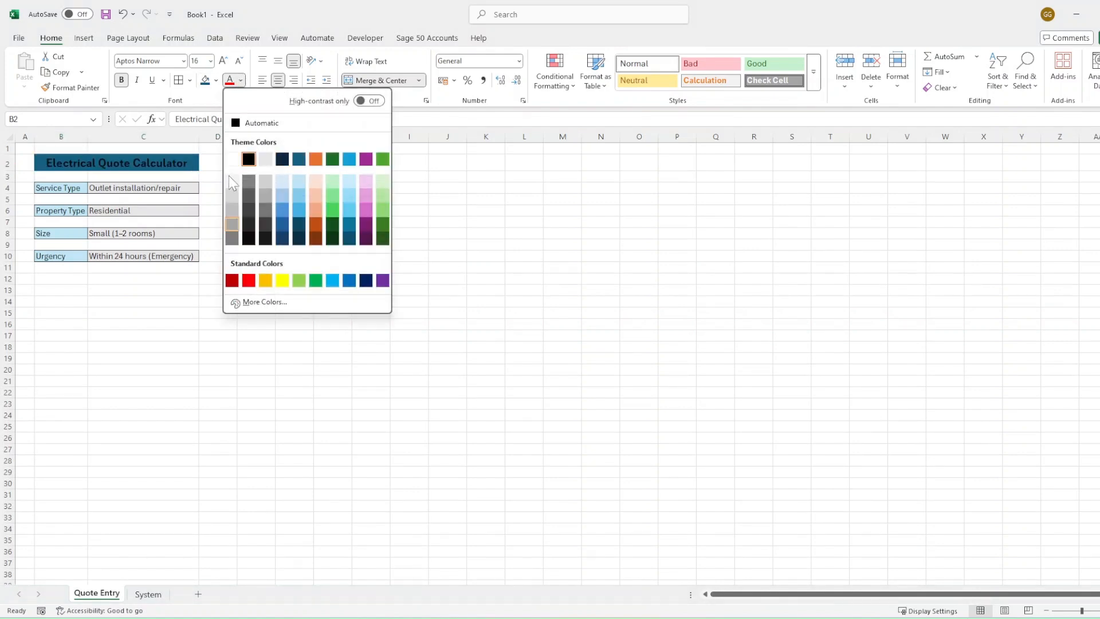
pyautogui.click(232, 159)
pyautogui.click(220, 211)
pyautogui.click(69, 288)
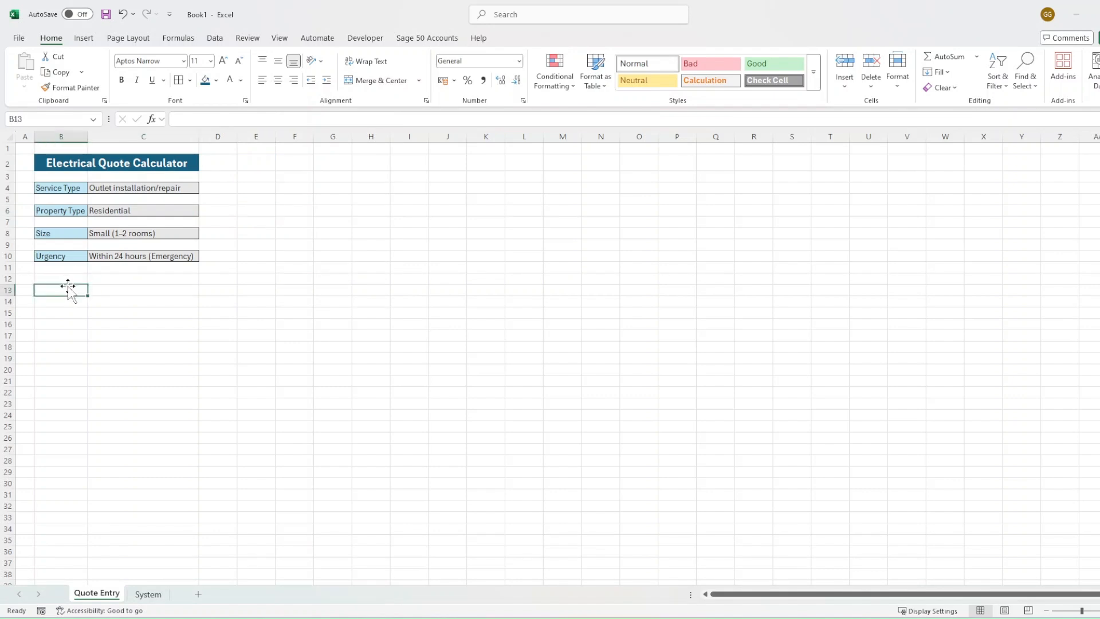
# Step: Bold the labels in B4, B6, B8 and B10 and autofit column B
pyautogui.click(62, 189)
pyautogui.keyDown('ctrl'); pyautogui.click(66, 210); pyautogui.keyUp('ctrl')
pyautogui.keyDown('ctrl'); pyautogui.click(64, 233); pyautogui.keyUp('ctrl')
pyautogui.keyDown('ctrl'); pyautogui.click(62, 257); pyautogui.keyUp('ctrl')
pyautogui.hotkey('ctrl', 'b')
pyautogui.click(78, 323)
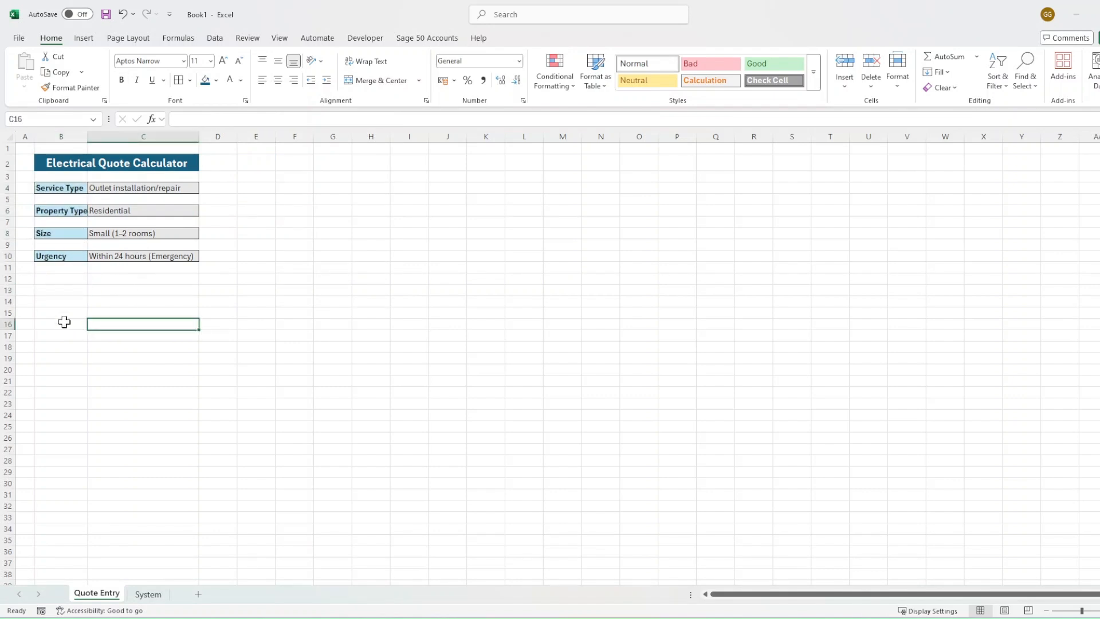
pyautogui.doubleClick(88, 137)
pyautogui.click(292, 301)
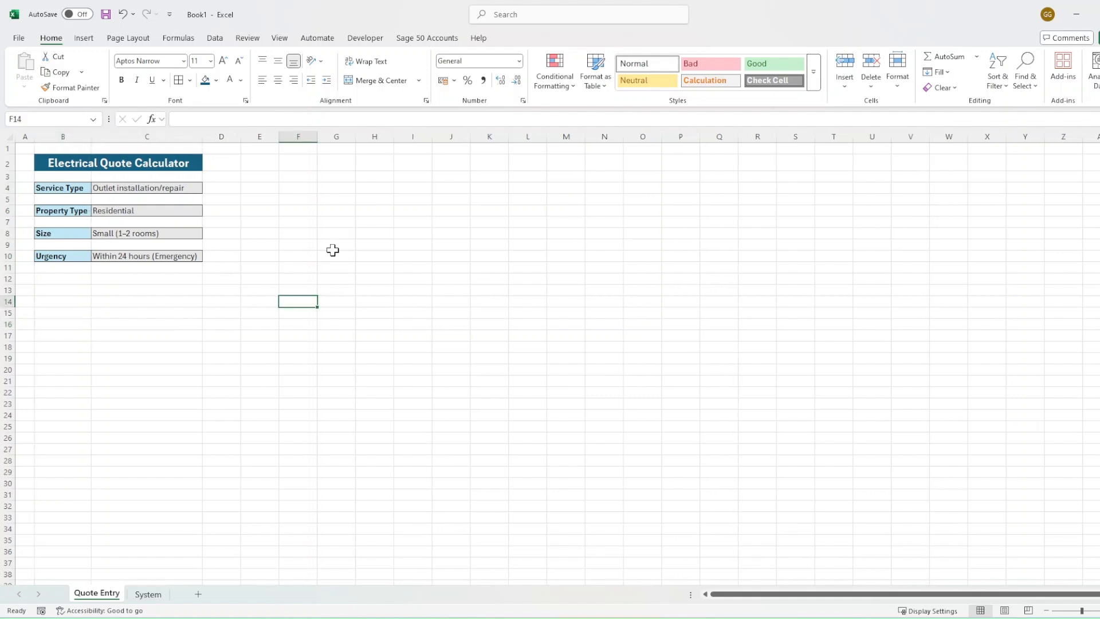
# Step: Enter a Cost heading in cell G2
pyautogui.click(347, 166)
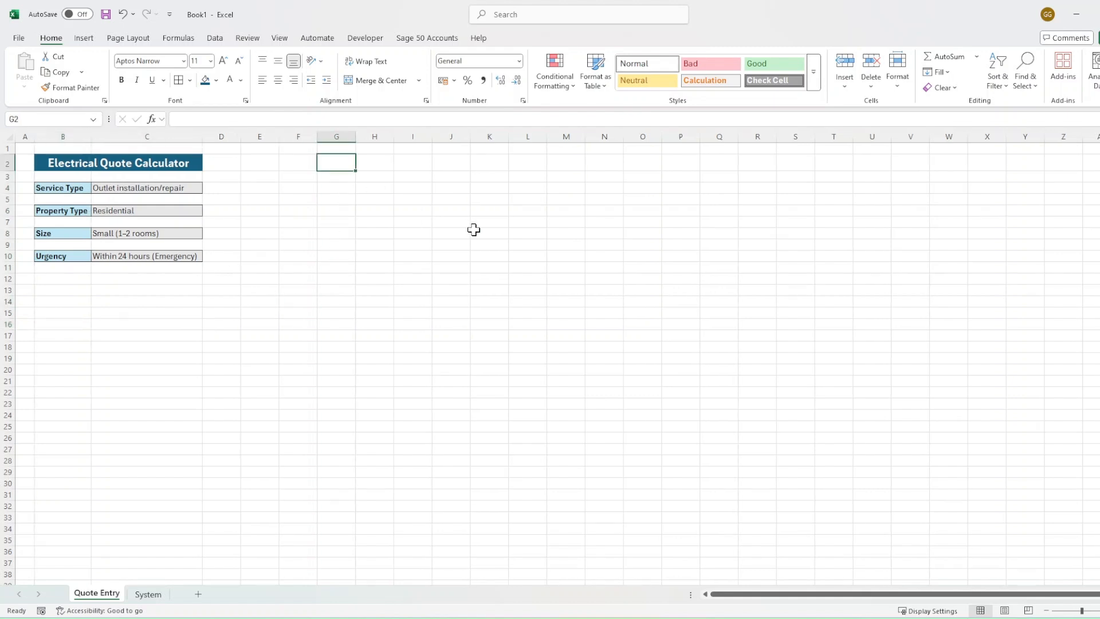
pyautogui.press('Down')
pyautogui.press('Left')
pyautogui.press('Down')
pyautogui.press('Right')
pyautogui.press('Left')
pyautogui.press('Right')
pyautogui.press('Up')
pyautogui.press('Up')
pyautogui.write('Cost')
pyautogui.press('Return')
pyautogui.press('Down')
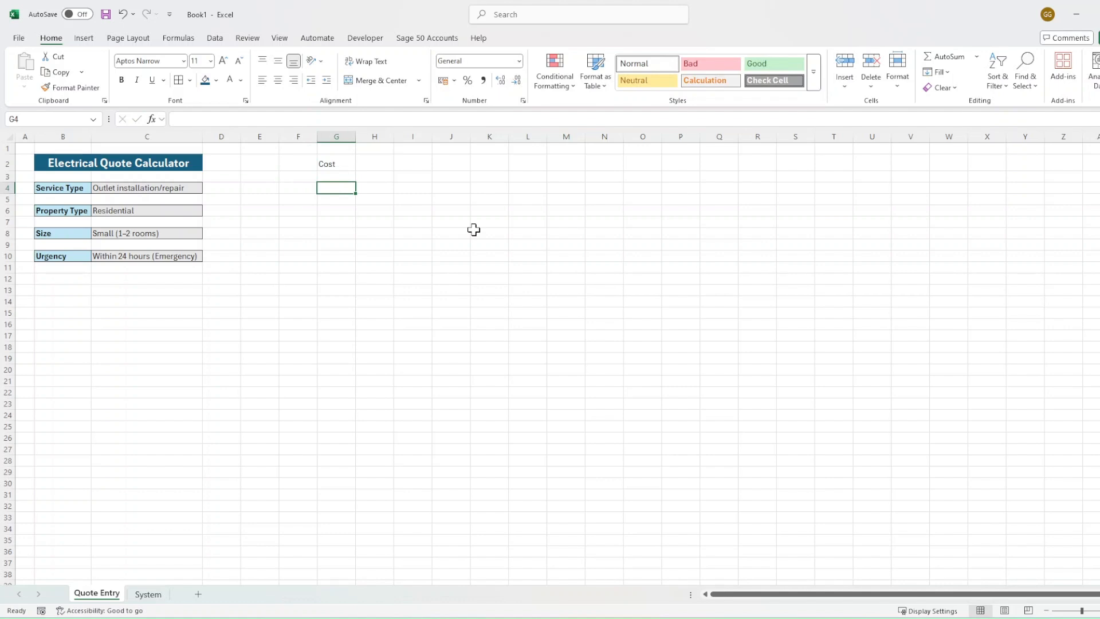
# Step: Enter the formula =VLOOKUP(C4,Table1,2,FALSE) in G4 to look up the service's base cost from the System sheet
pyautogui.write('=')
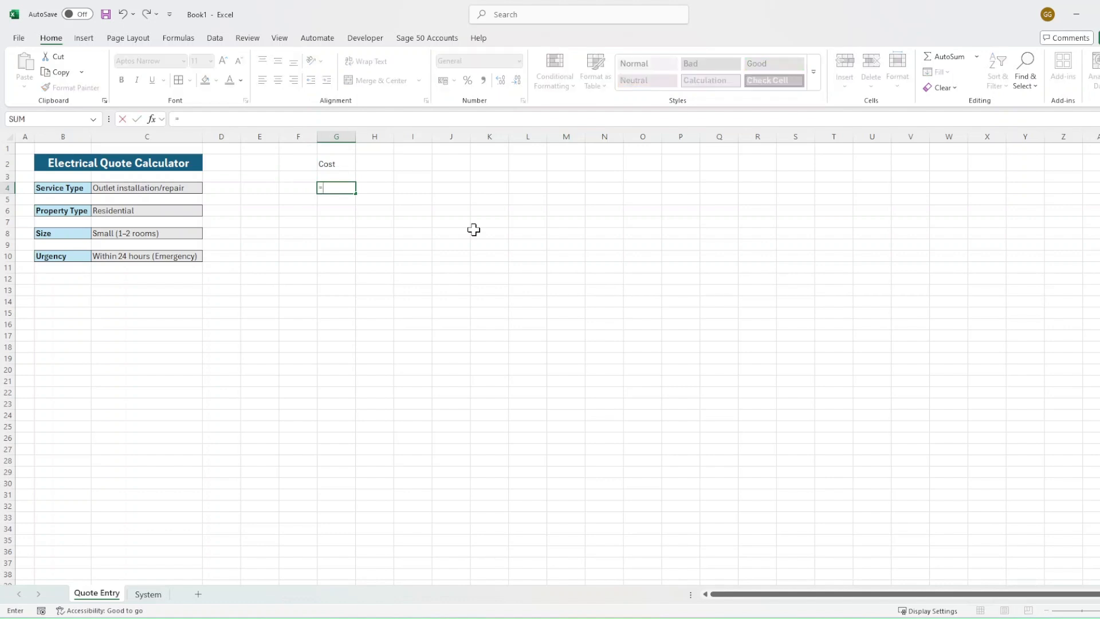
pyautogui.write('vlookup(')
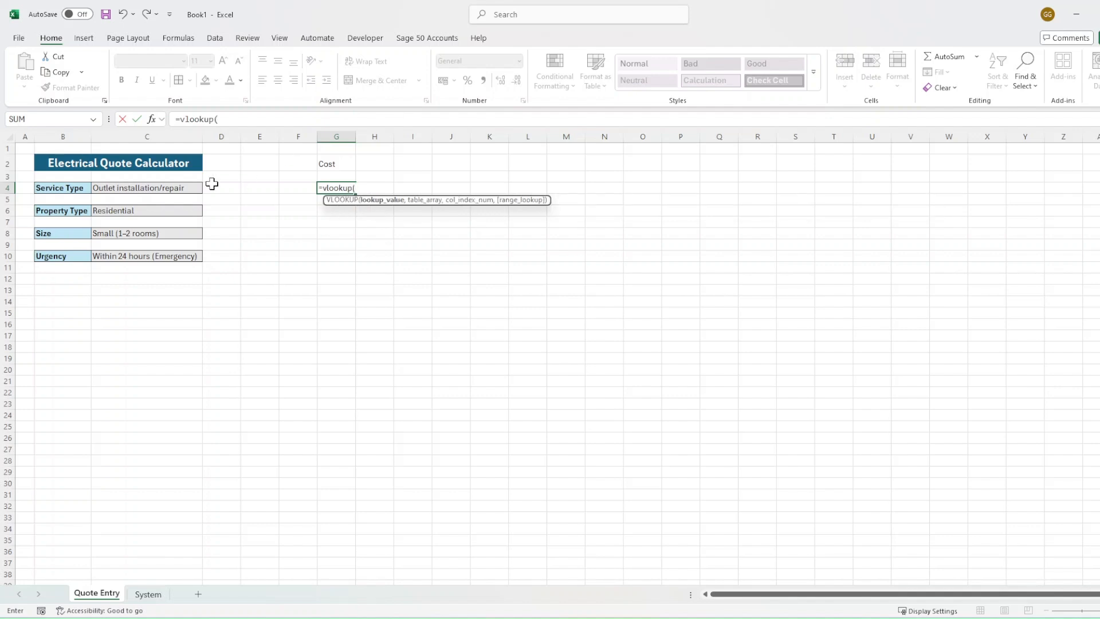
pyautogui.click(186, 187)
pyautogui.write(',')
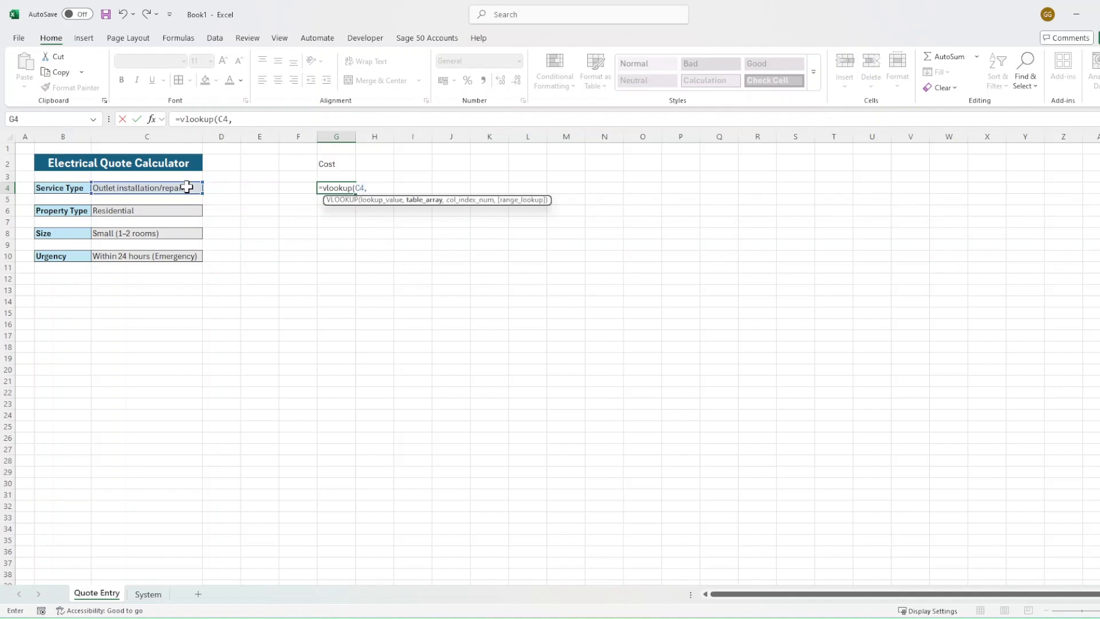
pyautogui.click(148, 594)
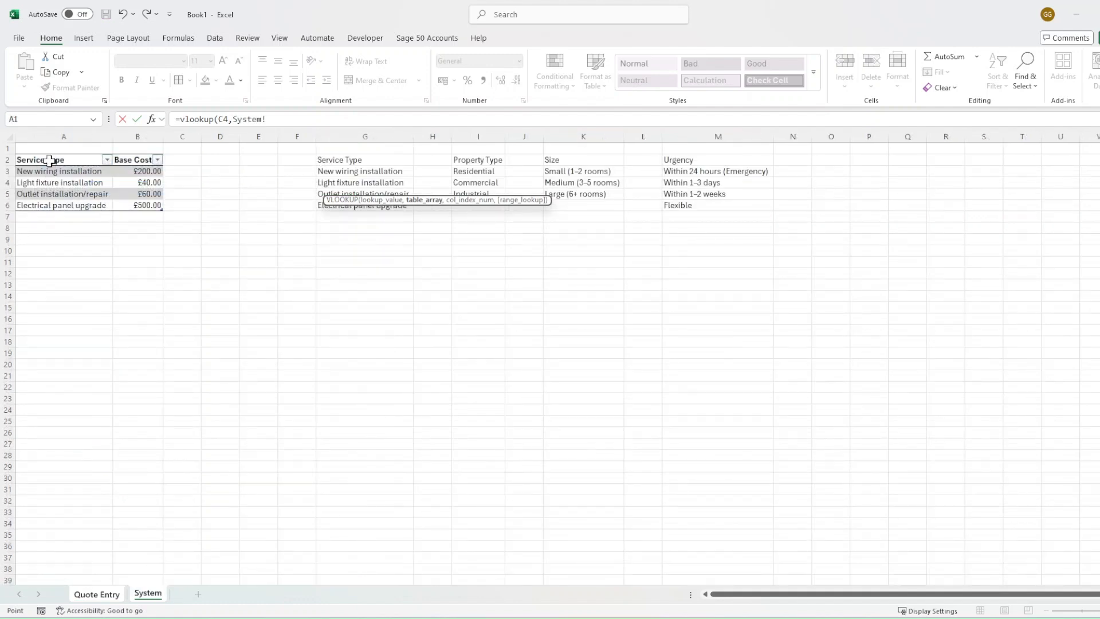
pyautogui.moveTo(46, 157); pyautogui.dragTo(137, 158)
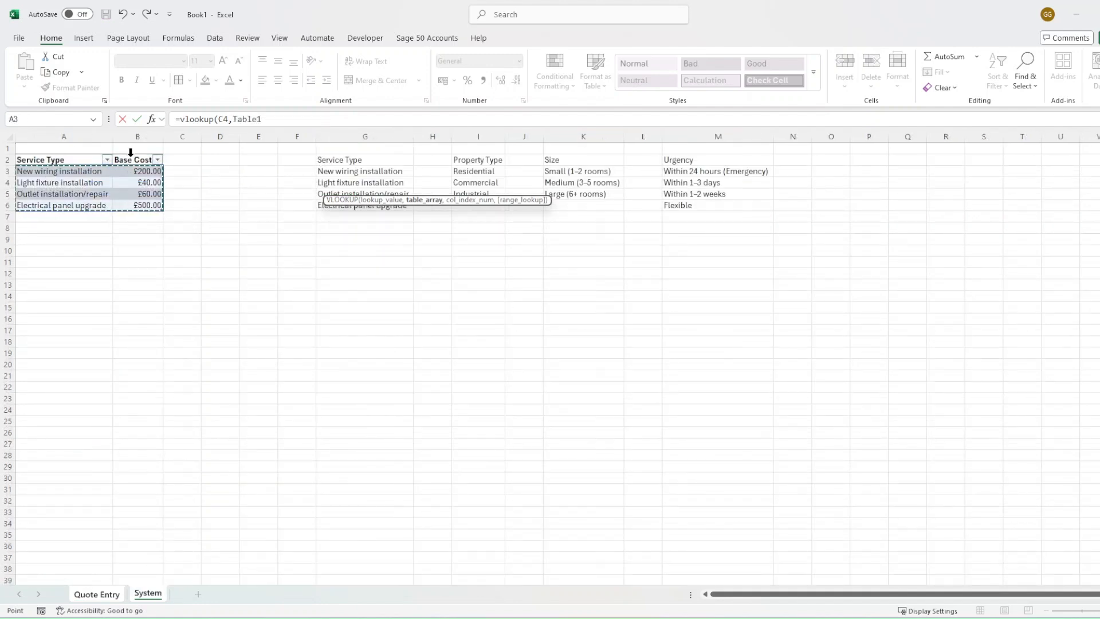
pyautogui.write(',')
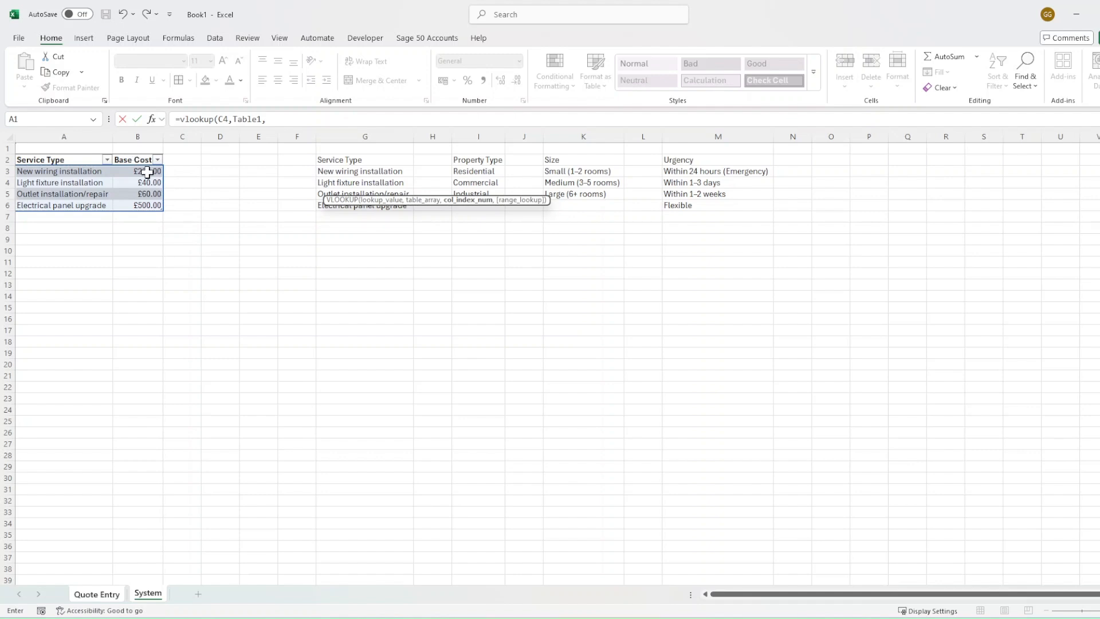
pyautogui.write('2,false')
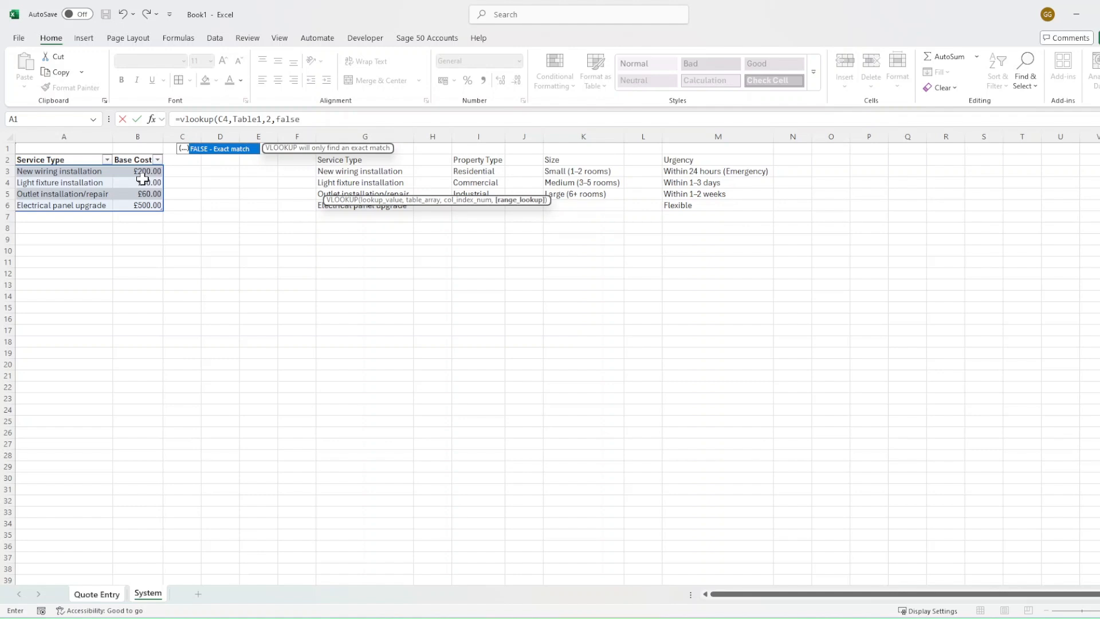
pyautogui.write(')')
pyautogui.press('Return')
# Step: Test the cost lookup by setting the Service Type to New wiring installation, and again with Light fixture installation
pyautogui.click(343, 188)
pyautogui.click(144, 189)
pyautogui.click(208, 188)
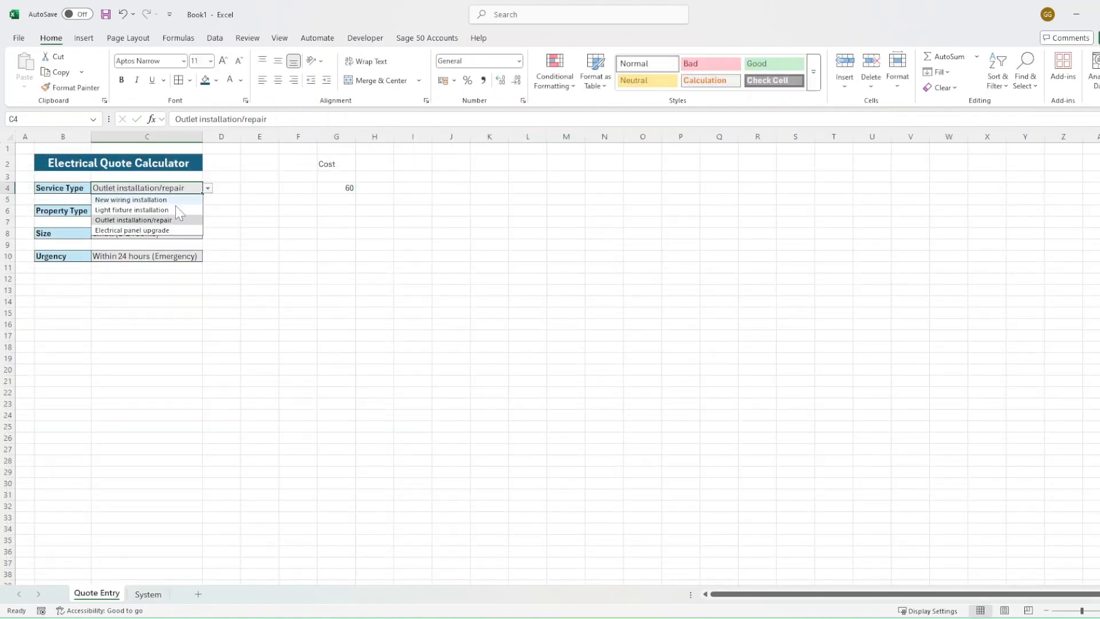
pyautogui.click(173, 200)
pyautogui.click(208, 188)
pyautogui.click(180, 209)
pyautogui.click(293, 222)
pyautogui.click(330, 209)
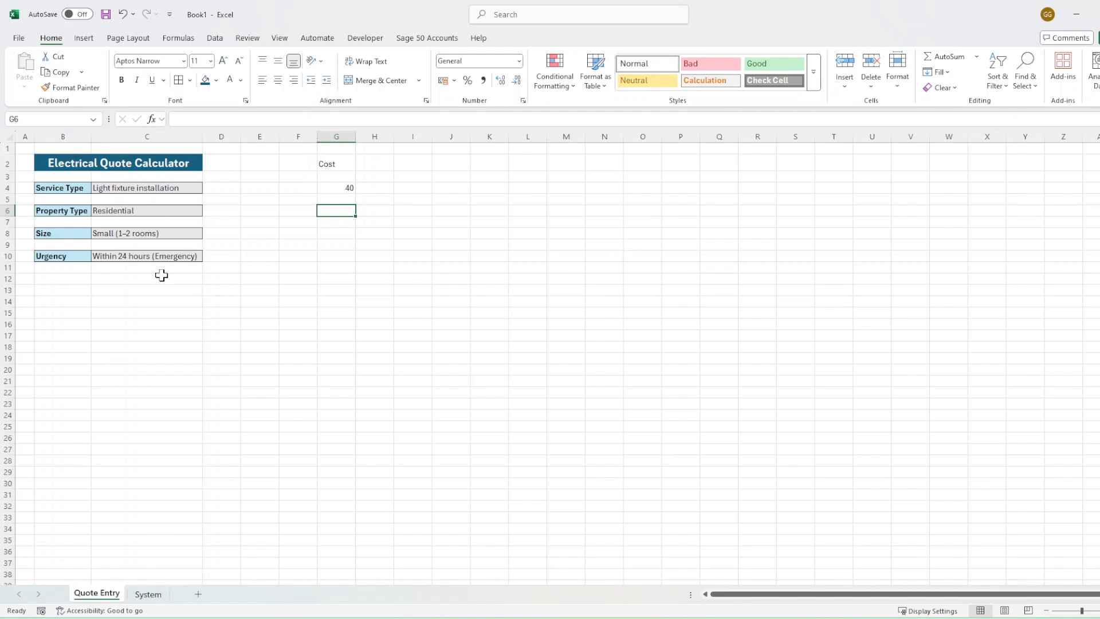
# Step: Review the Property Type, Size and Urgency labels and their input cells
pyautogui.click(71, 214)
pyautogui.click(183, 210)
pyautogui.click(214, 212)
pyautogui.click(160, 211)
pyautogui.click(60, 232)
pyautogui.click(115, 223)
pyautogui.click(123, 254)
pyautogui.click(50, 258)
pyautogui.click(114, 257)
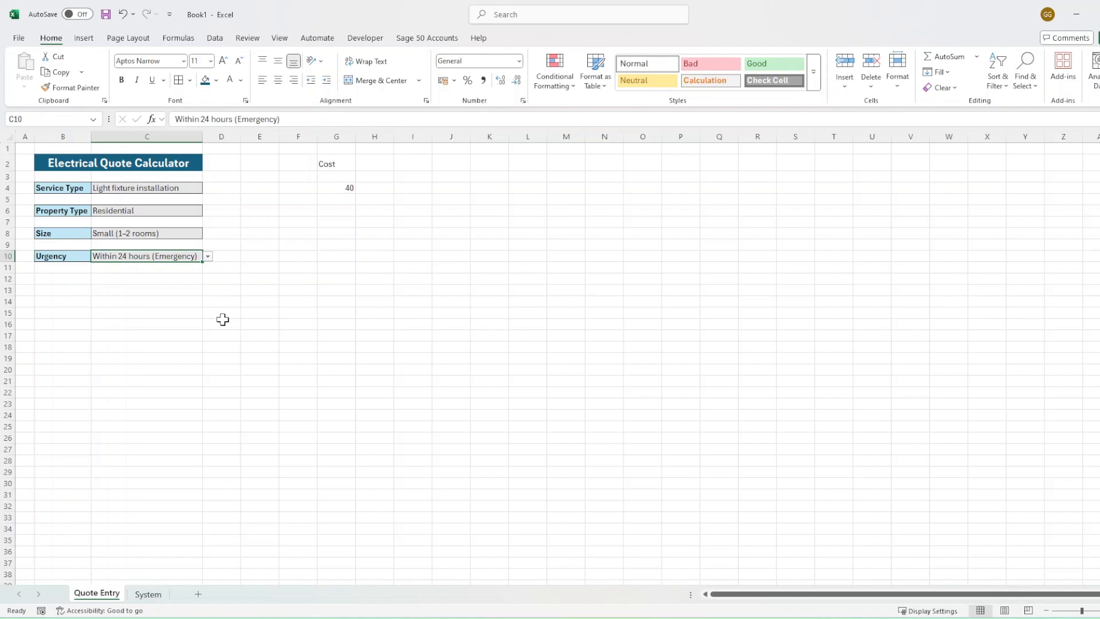
# Step: Insert a new column at D on the System sheet
pyautogui.click(150, 595)
pyautogui.click(338, 367)
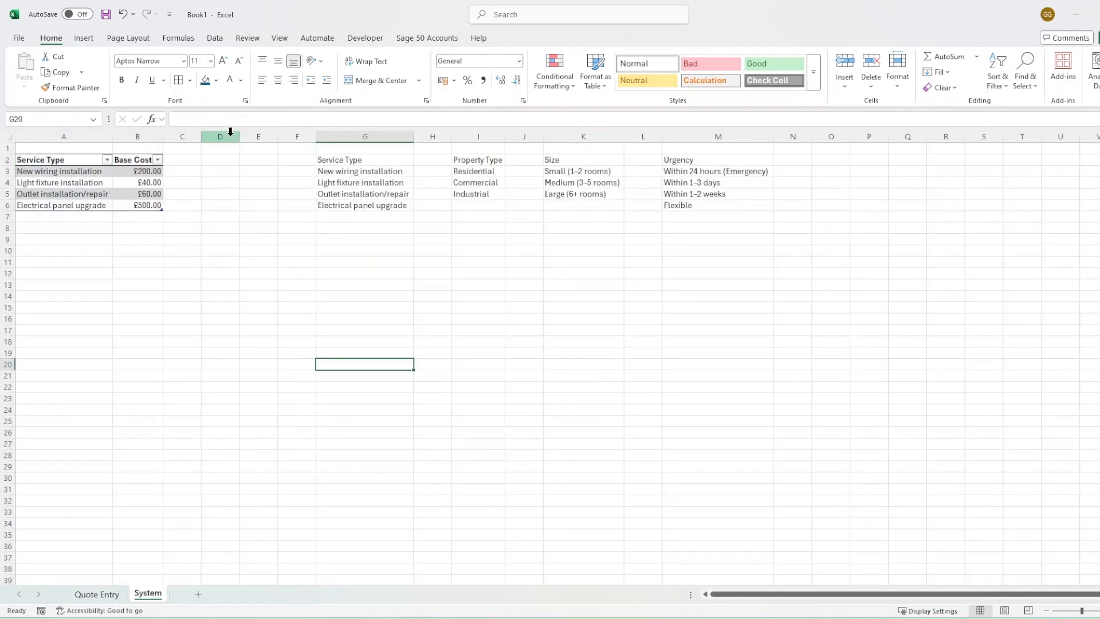
pyautogui.click(229, 136)
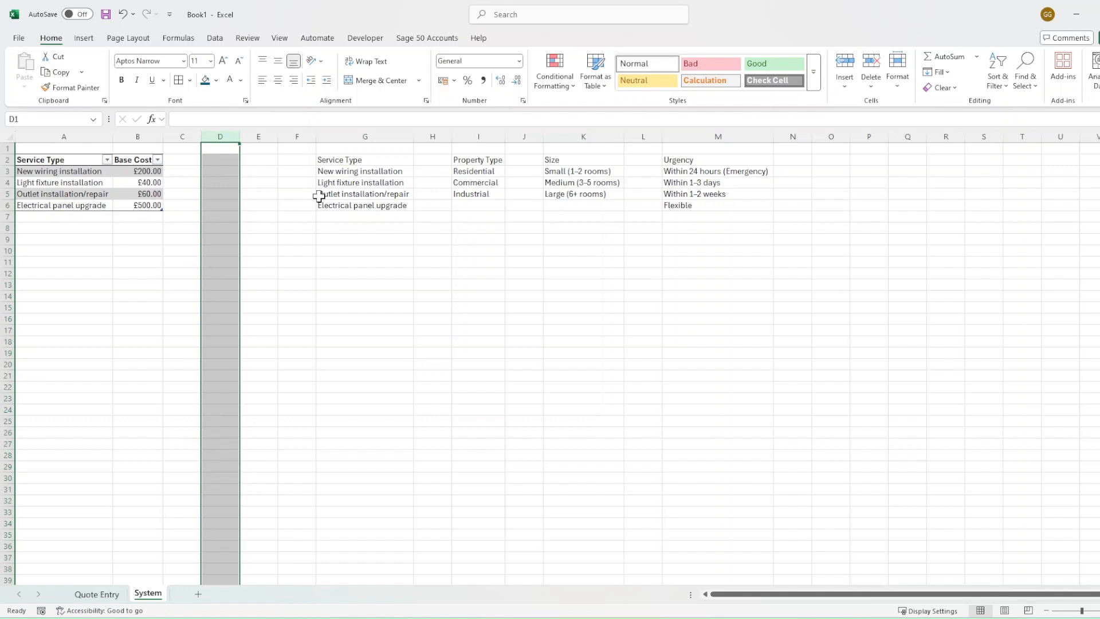
pyautogui.hotkey('ctrl', 'shift', '=')
pyautogui.press('Down')
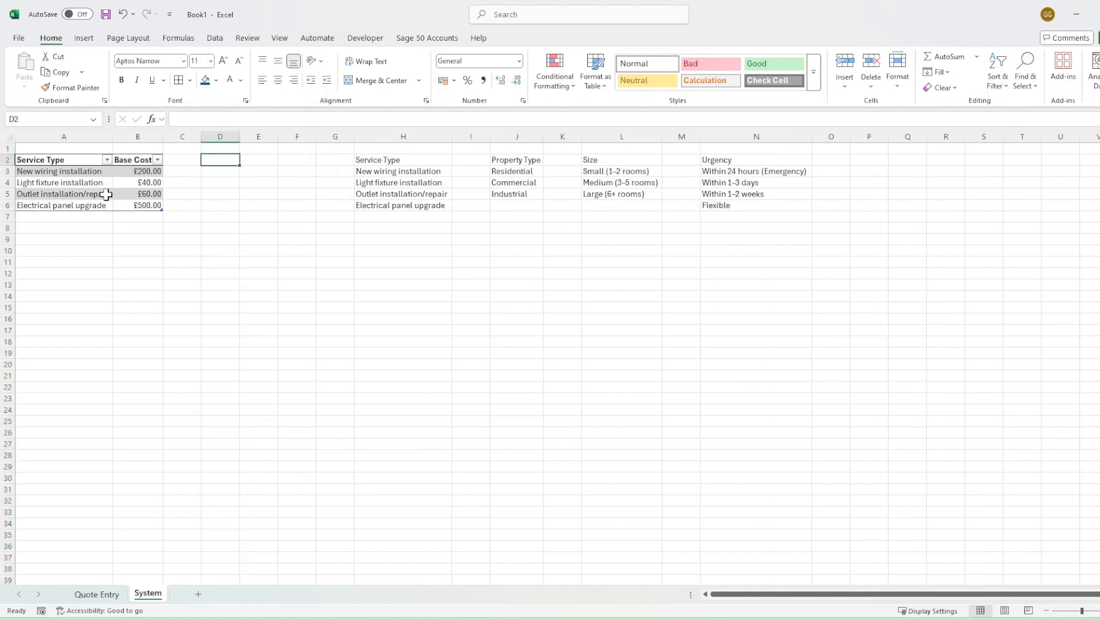
# Step: Copy the Service Type heading from A2 to D2 and autofit column D
pyautogui.click(86, 159)
pyautogui.hotkey('ctrl', 'c')
pyautogui.click(223, 159)
pyautogui.hotkey('ctrl', 'v')
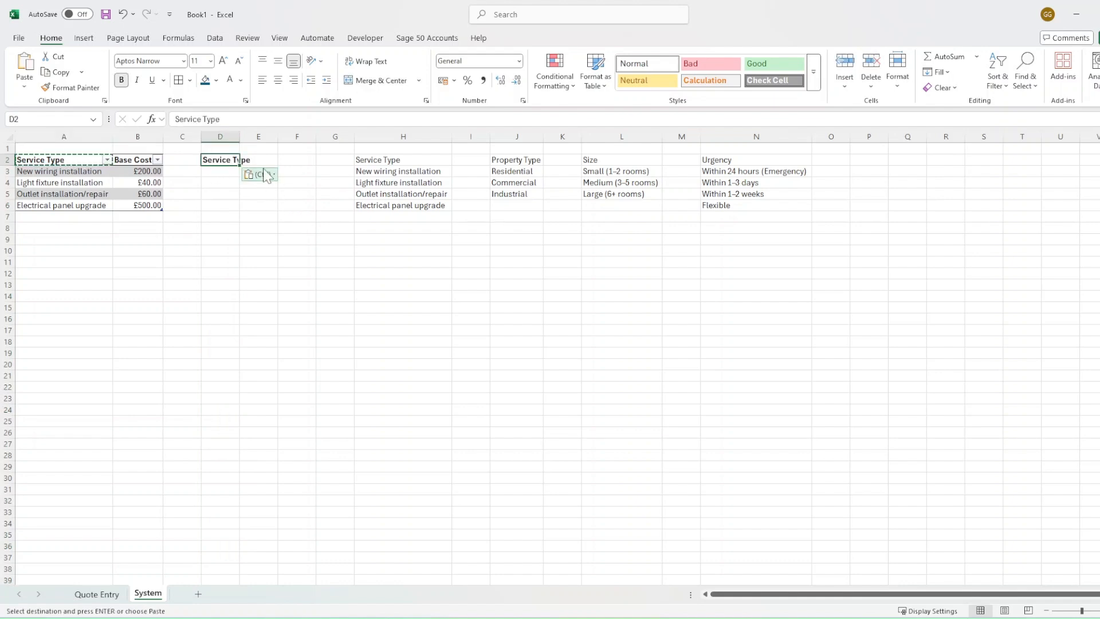
pyautogui.doubleClick(246, 138)
pyautogui.press('Right')
pyautogui.press('Right')
pyautogui.press('Right')
pyautogui.press('Down')
pyautogui.press('Down')
pyautogui.press('Down')
pyautogui.press('Down')
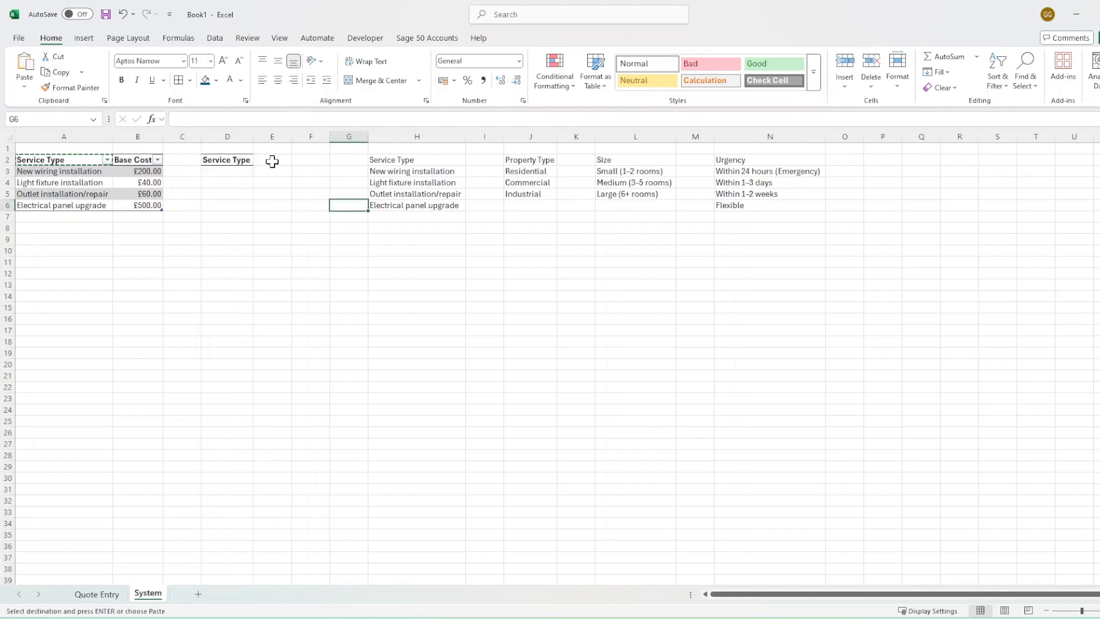
pyautogui.click(264, 162)
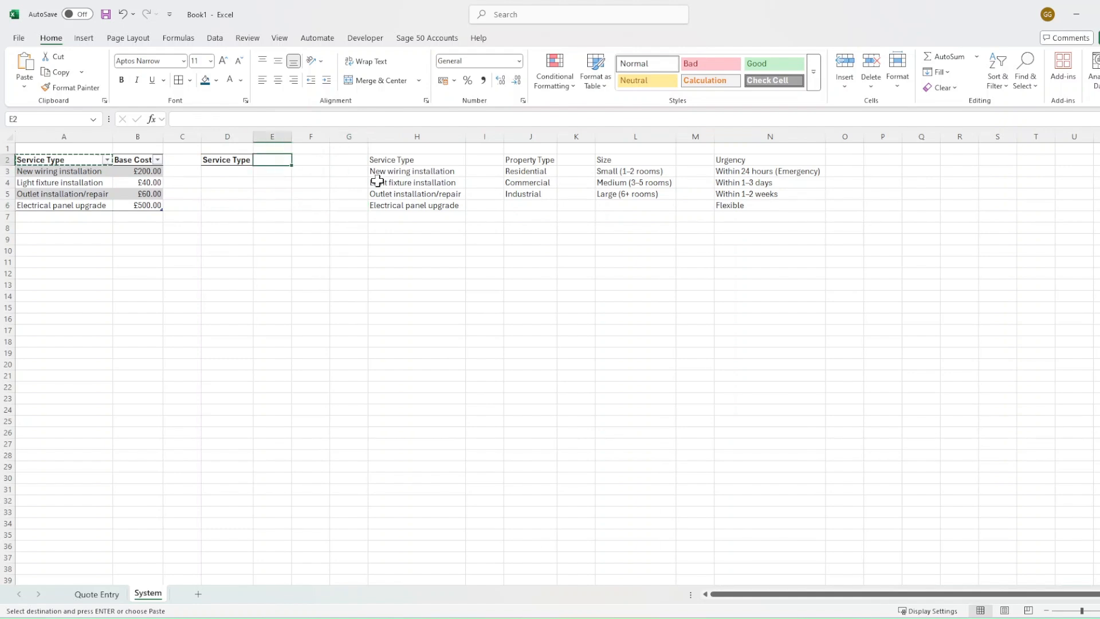
# Step: Replace the D2 heading with Property Type and enter the heading Modifier in E2
pyautogui.press('Left')
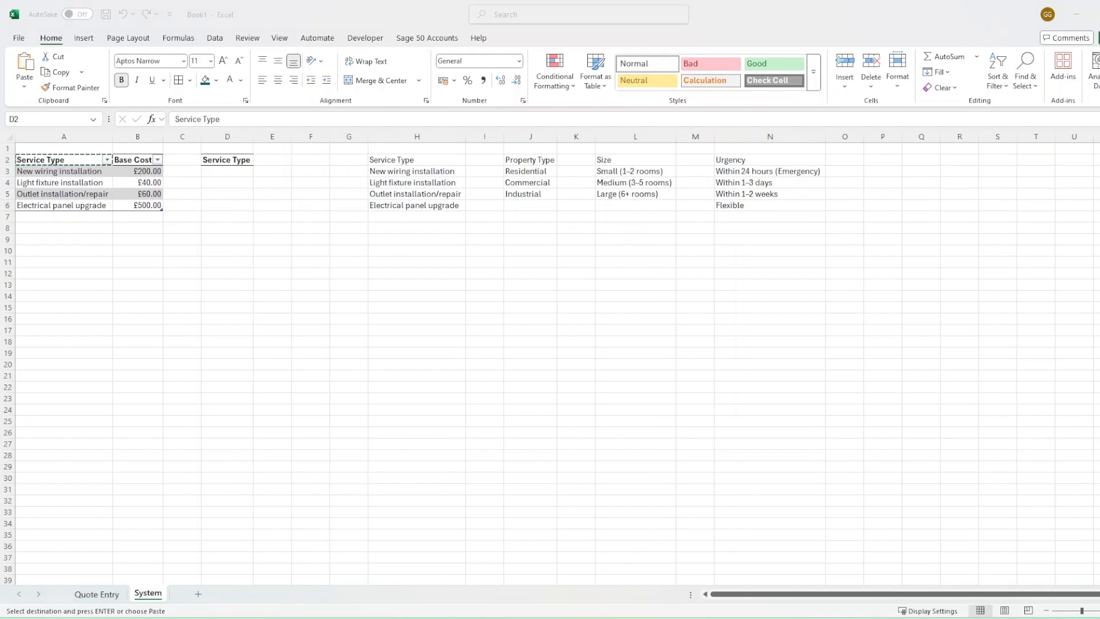
pyautogui.click(229, 160)
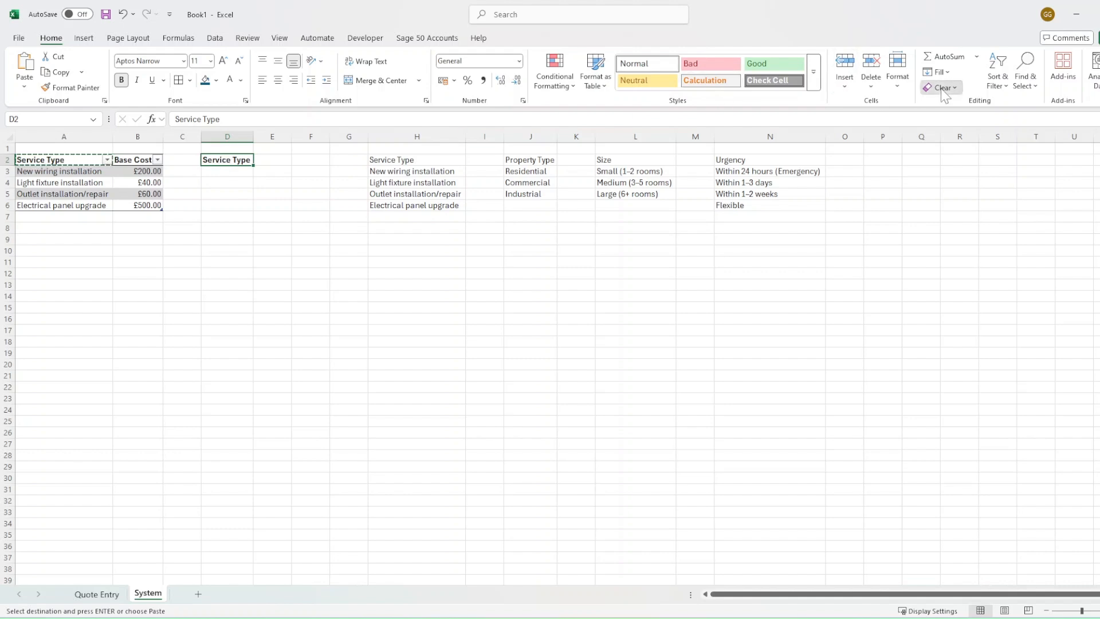
pyautogui.write('Property')
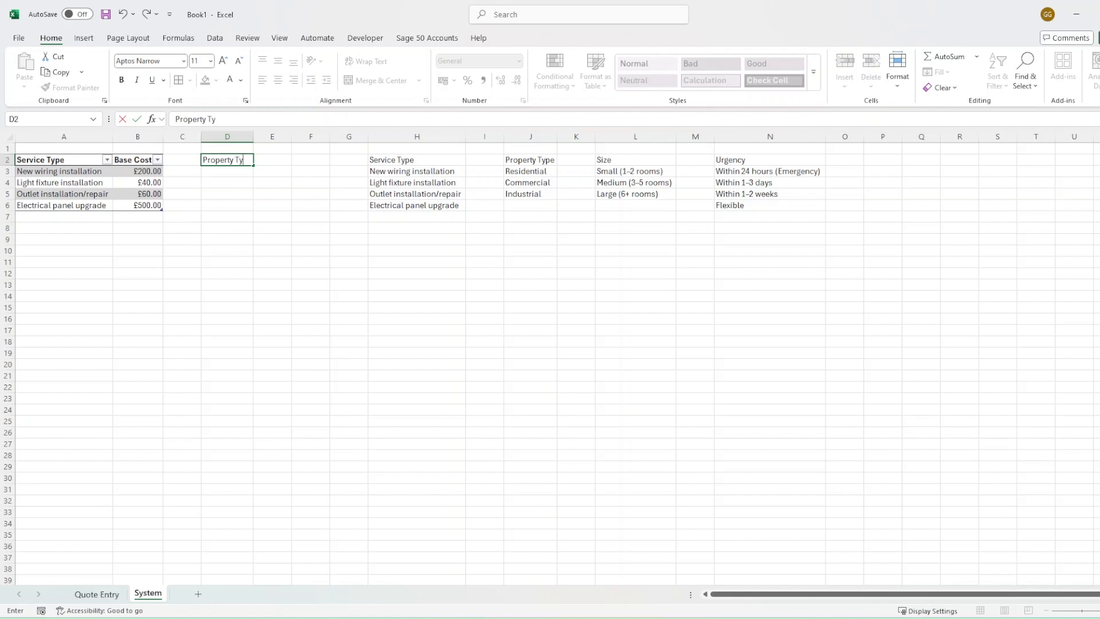
pyautogui.press('Return')
pyautogui.click(278, 157)
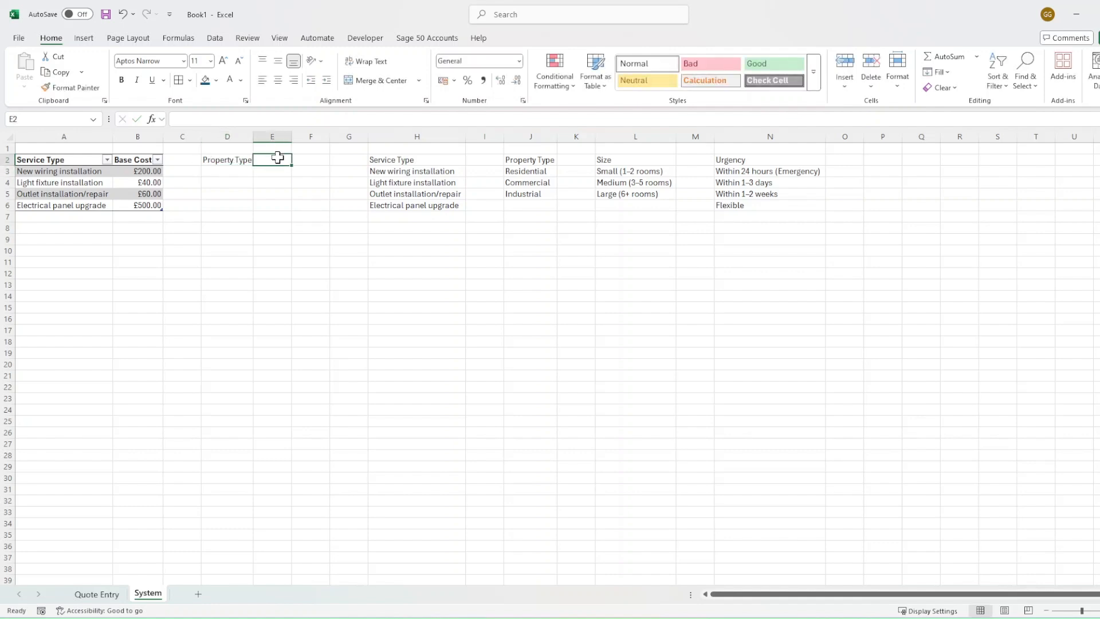
pyautogui.write('Modifier')
pyautogui.press('Return')
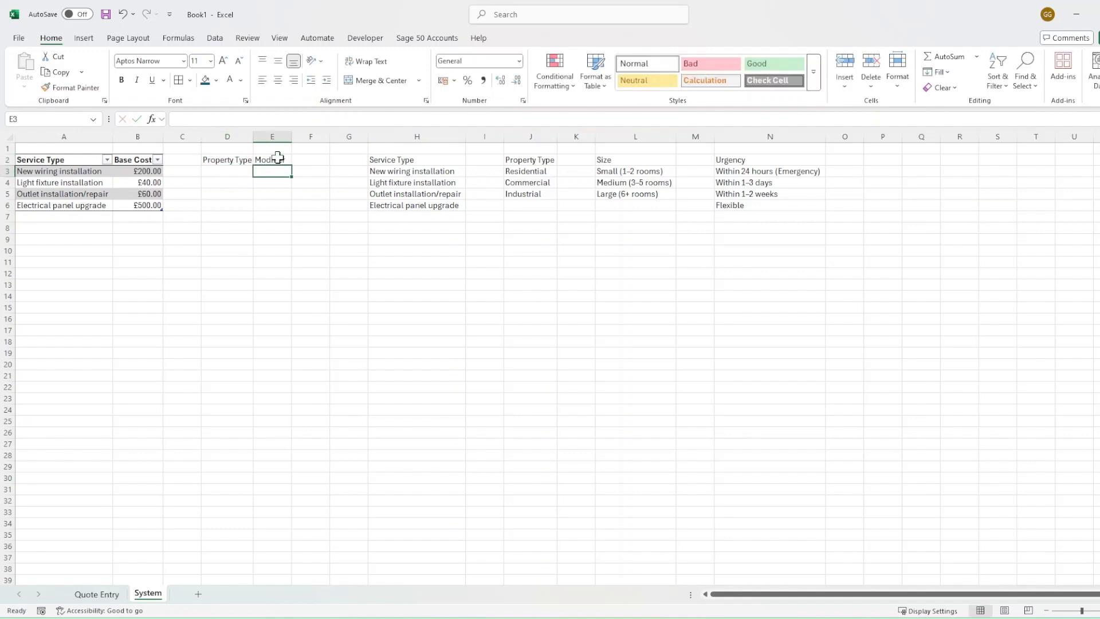
# Step: Paste the property types Residential, Commercial and Industrial into D3:D5 under the Property Type heading
pyautogui.hotkey('alt', 'Tab')
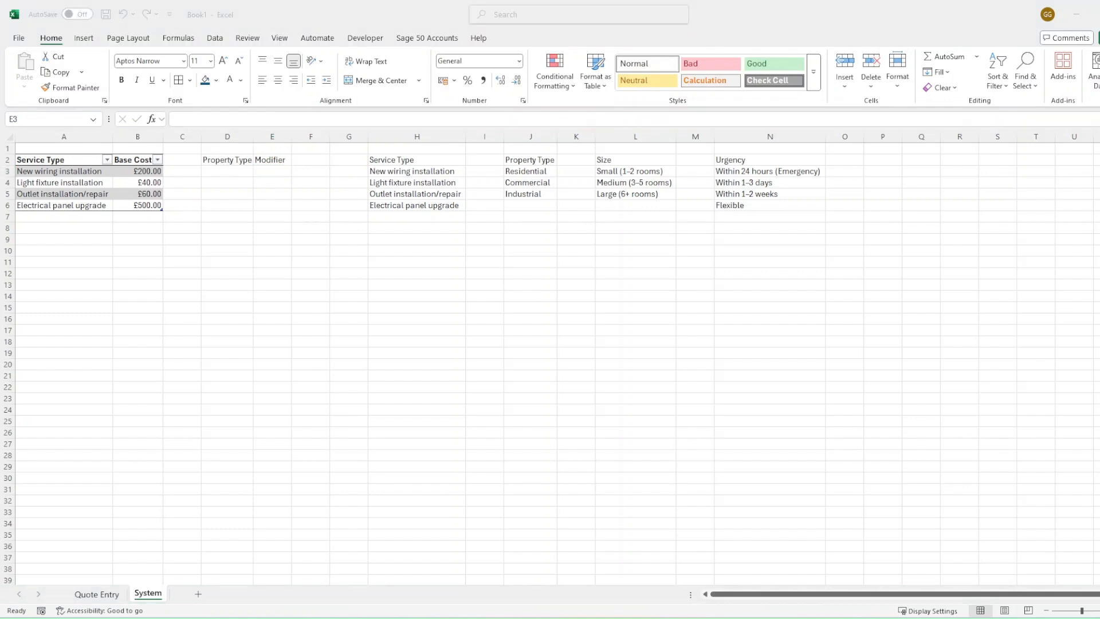
pyautogui.hotkey('alt', 'Tab')
pyautogui.click(235, 172)
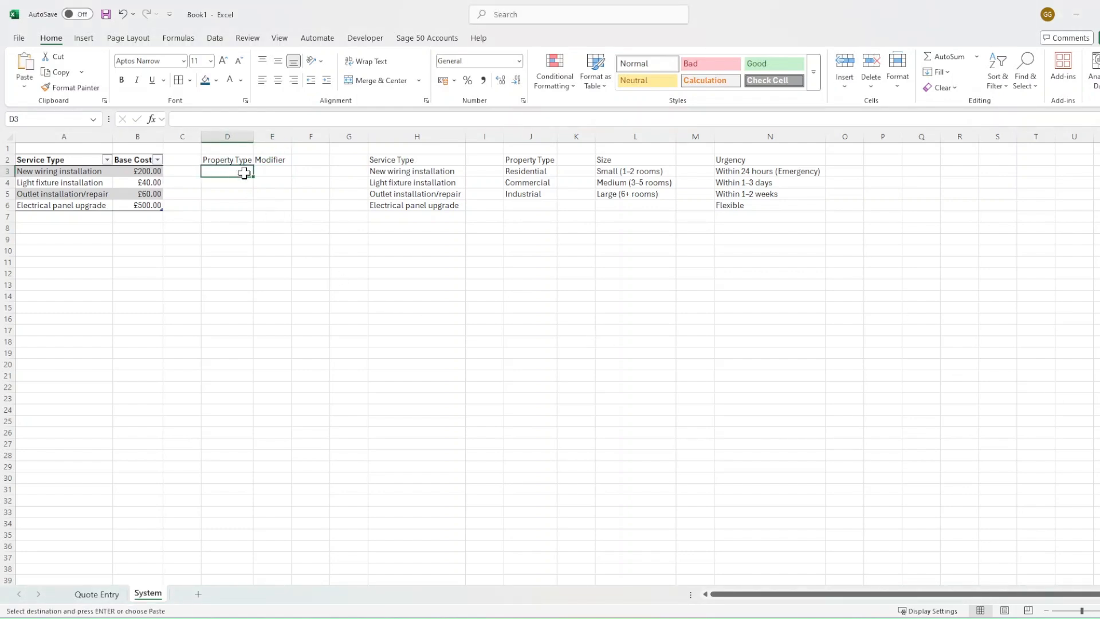
pyautogui.hotkey('ctrl', 'v')
# Step: Enter the modifiers 0, 20 and 40 for Residential, Commercial and Industrial in E3:E5
pyautogui.click(273, 172)
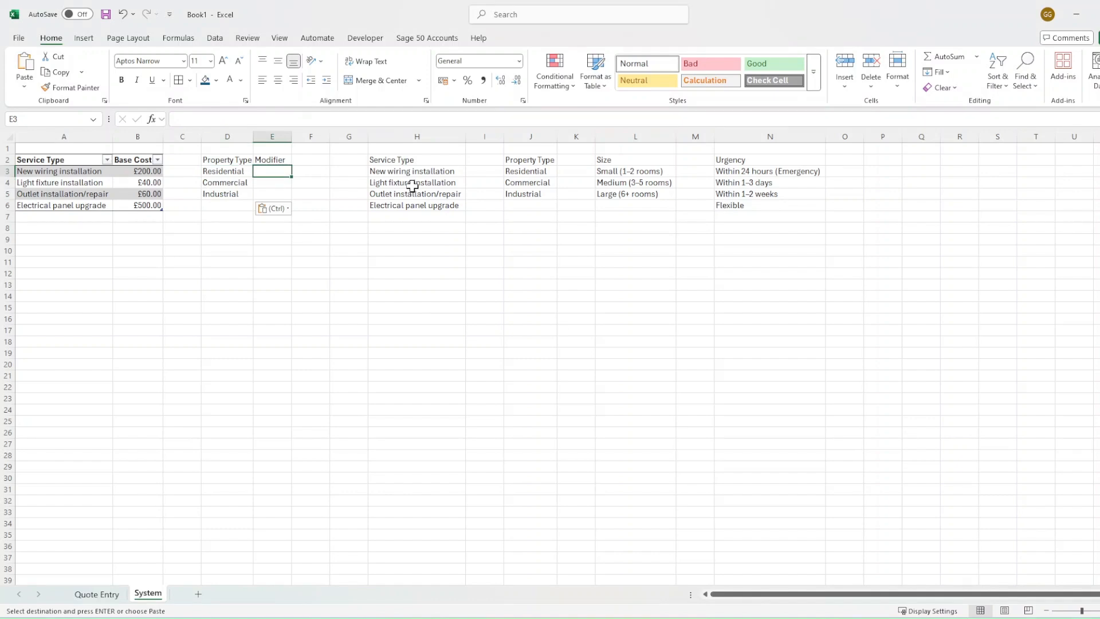
pyautogui.write('0')
pyautogui.press('Return')
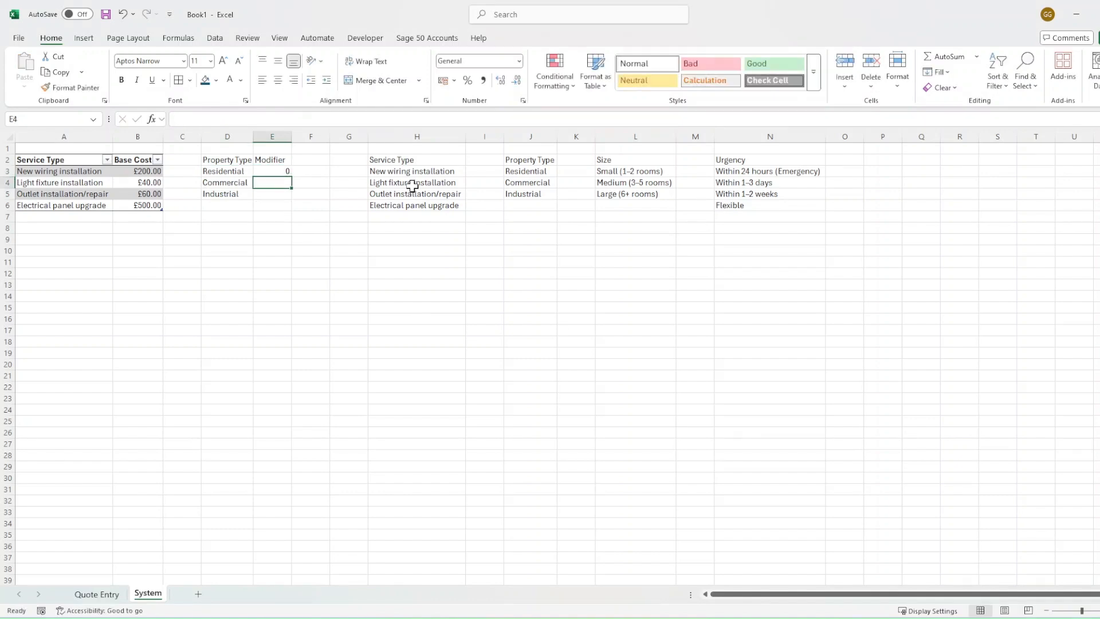
pyautogui.write('20')
pyautogui.press('Return')
pyautogui.write('40')
pyautogui.press('Return')
# Step: Format E3:E5 as percentages and re-enter the Commercial modifier as 20% and the Industrial modifier as 40%
pyautogui.moveTo(281, 172); pyautogui.dragTo(282, 195)
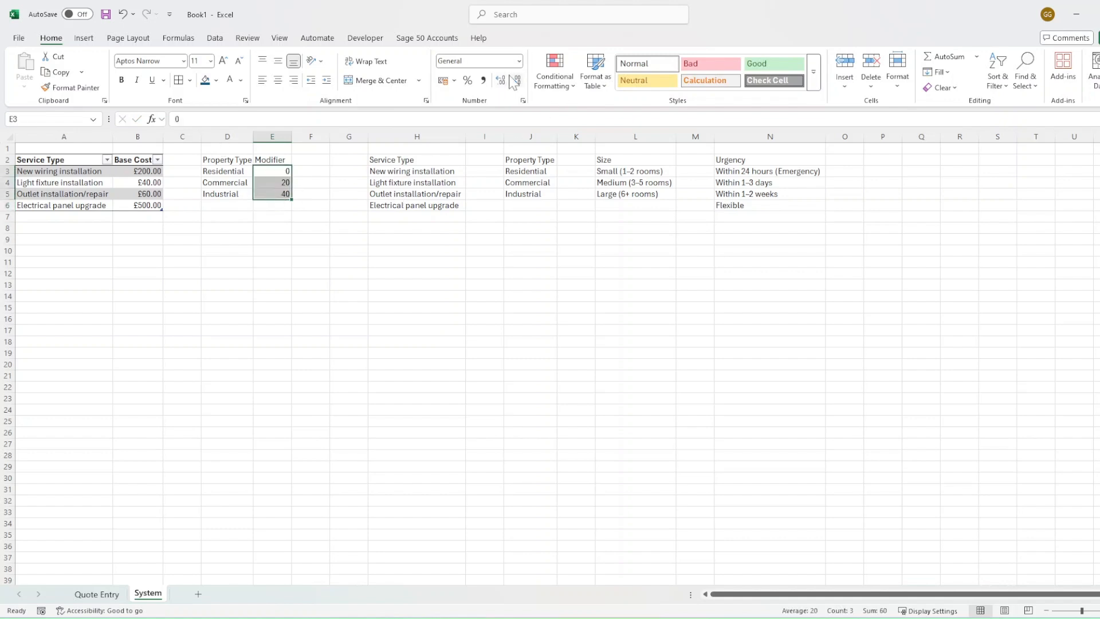
pyautogui.click(467, 82)
pyautogui.click(280, 183)
pyautogui.write('20')
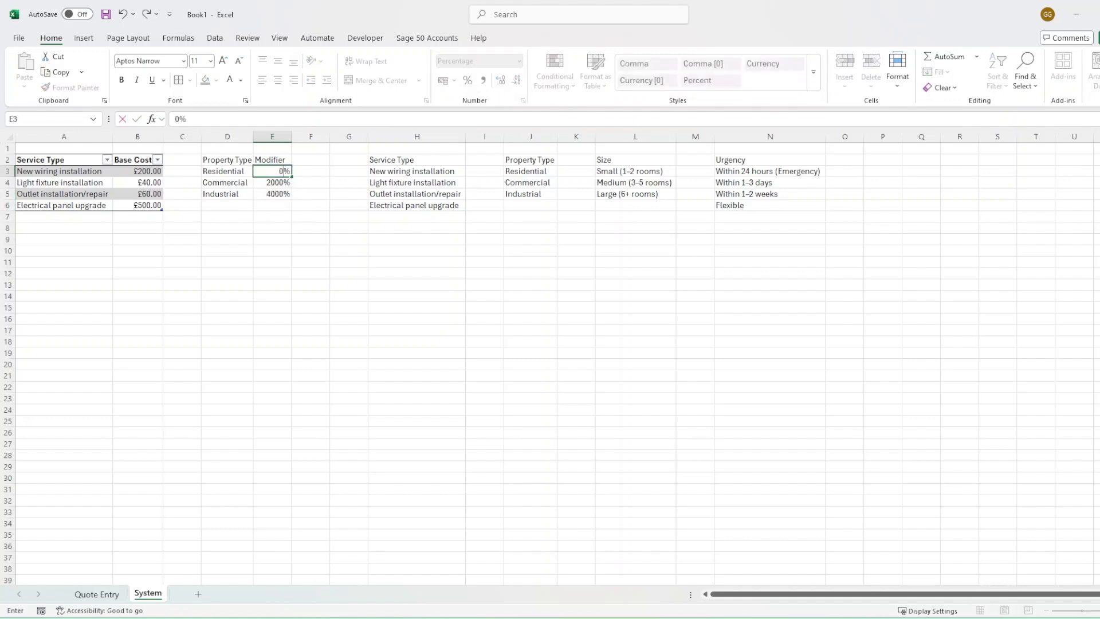
pyautogui.press('Return')
pyautogui.write('40')
pyautogui.press('Return')
# Step: Convert the property type range D2:E5 into a table with headers
pyautogui.click(219, 159)
pyautogui.moveTo(220, 159); pyautogui.dragTo(264, 193)
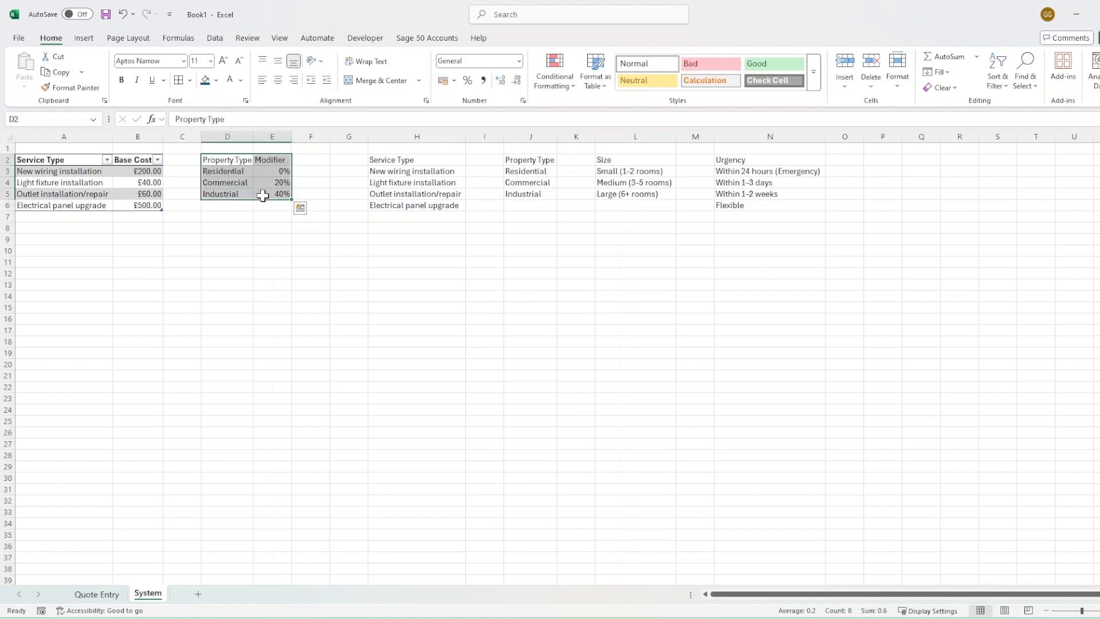
pyautogui.hotkey('ctrl', 't')
pyautogui.click(216, 388)
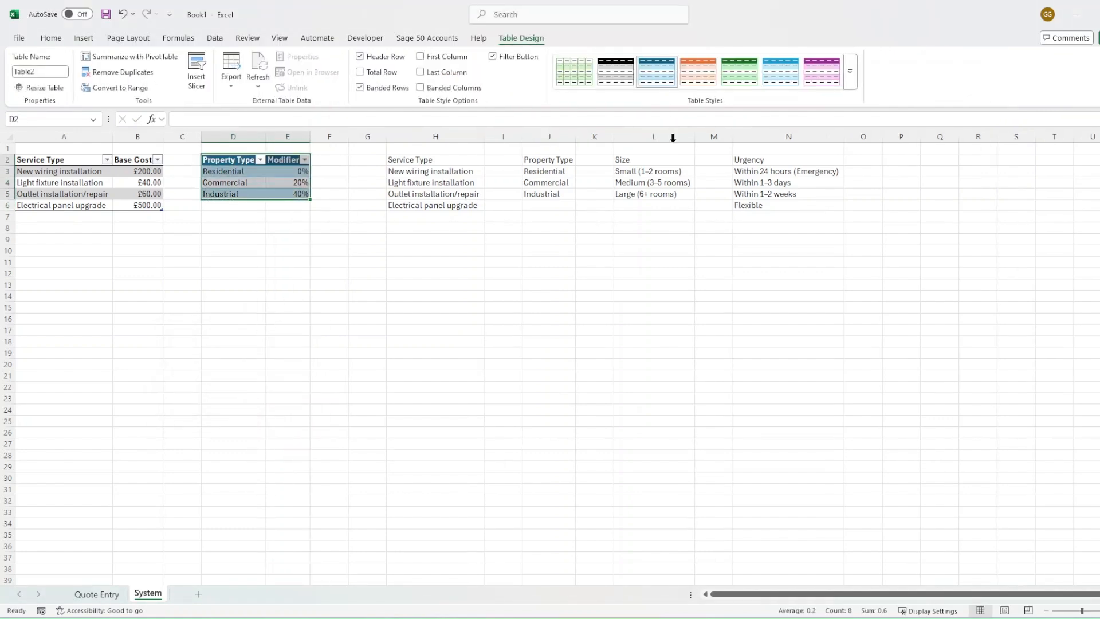
# Step: Apply the light grey banded style to the property type table and set it as the default table style
pyautogui.click(850, 71)
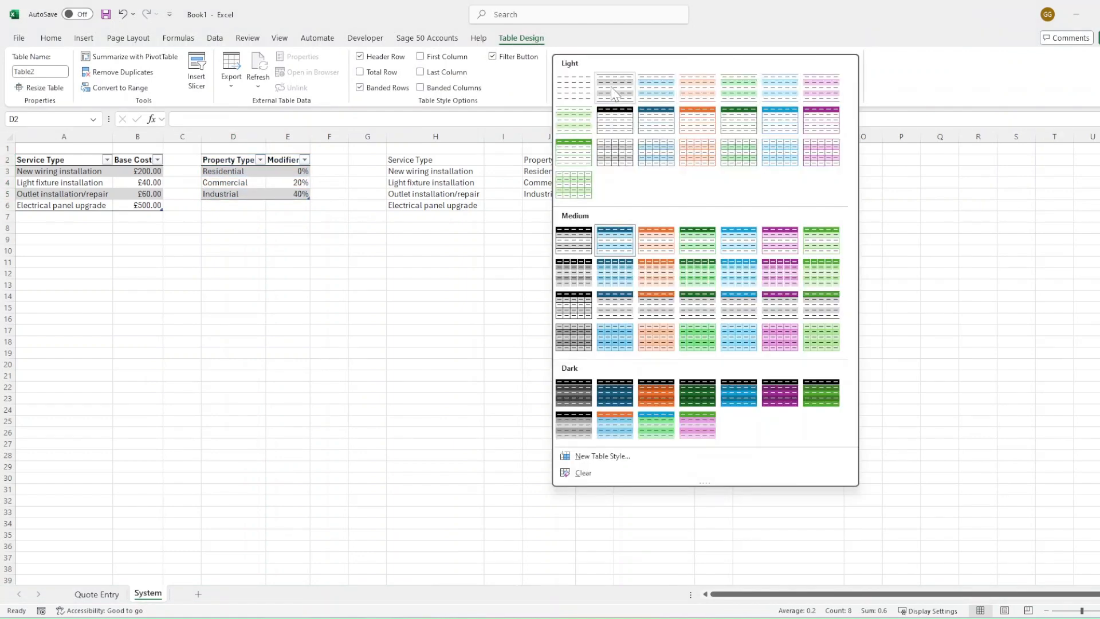
pyautogui.click(614, 92)
pyautogui.click(852, 88)
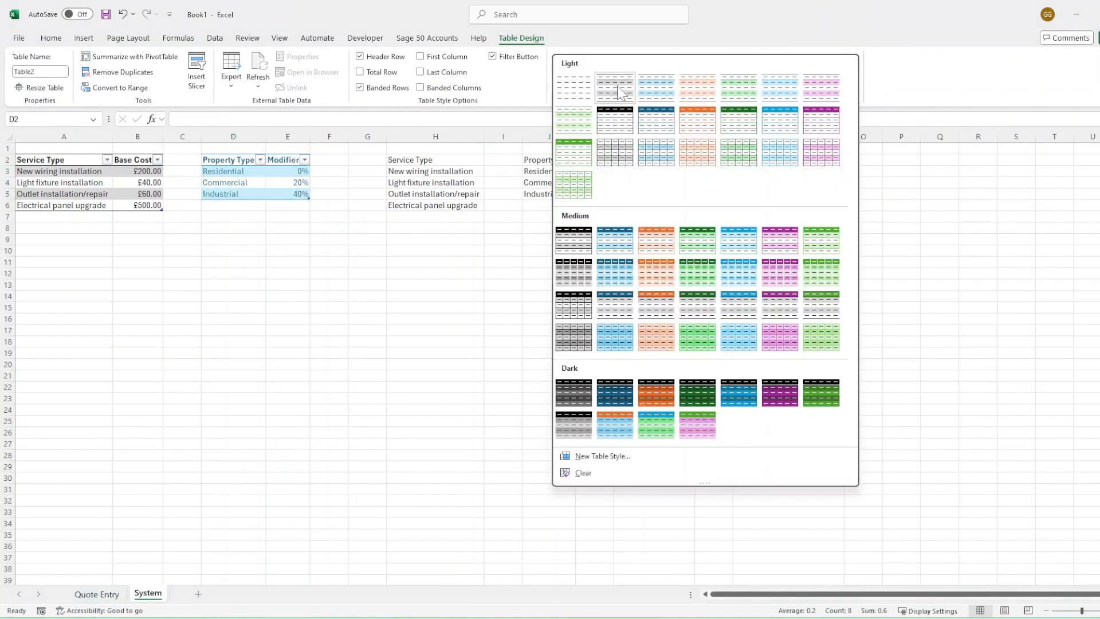
pyautogui.rightClick(619, 89)
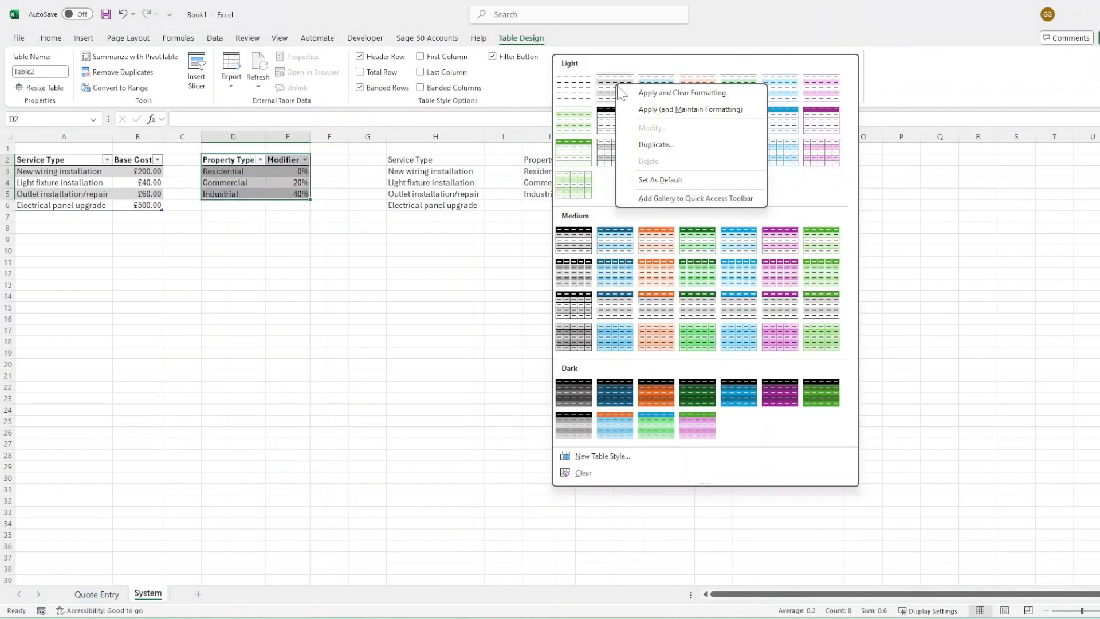
pyautogui.click(680, 182)
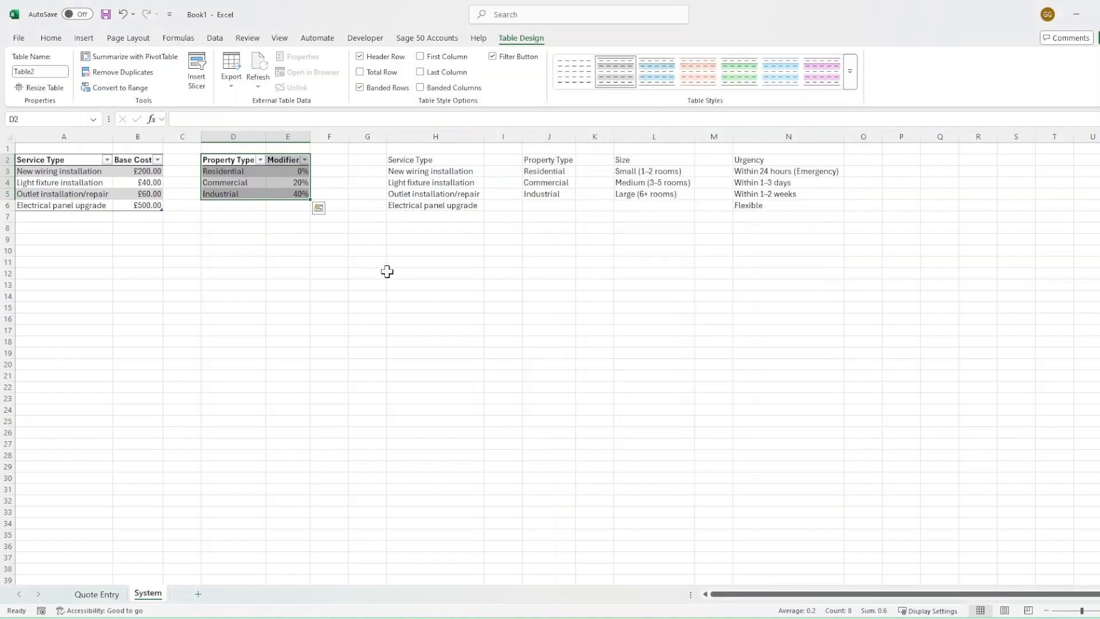
# Step: Review the Size and Urgency input cells on the Quote Entry sheet
pyautogui.moveTo(400, 270); pyautogui.dragTo(366, 273)
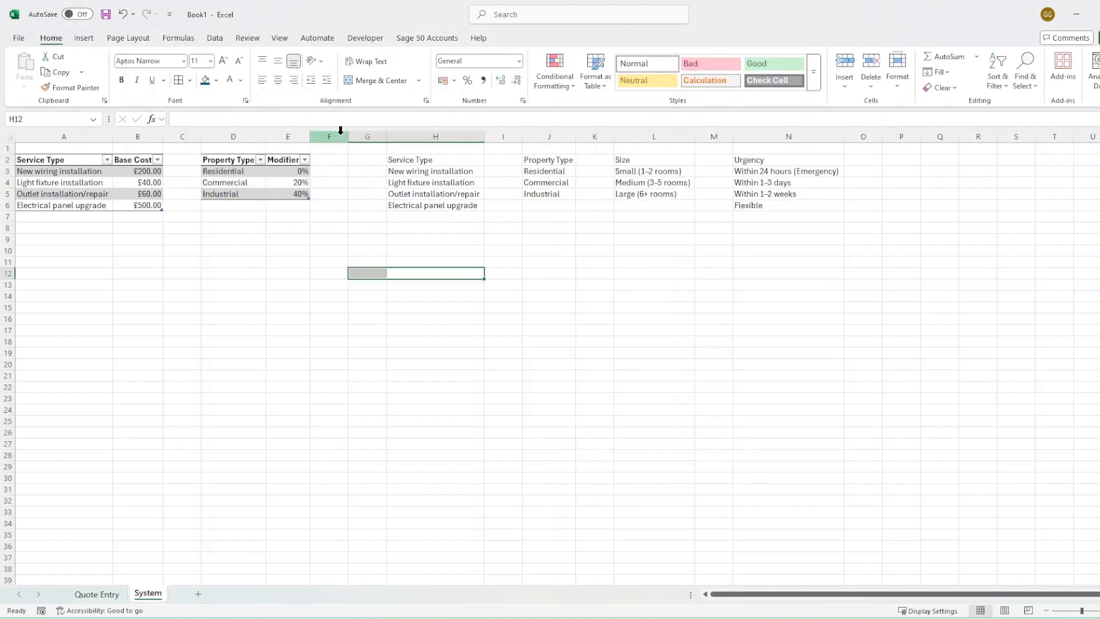
pyautogui.click(358, 137)
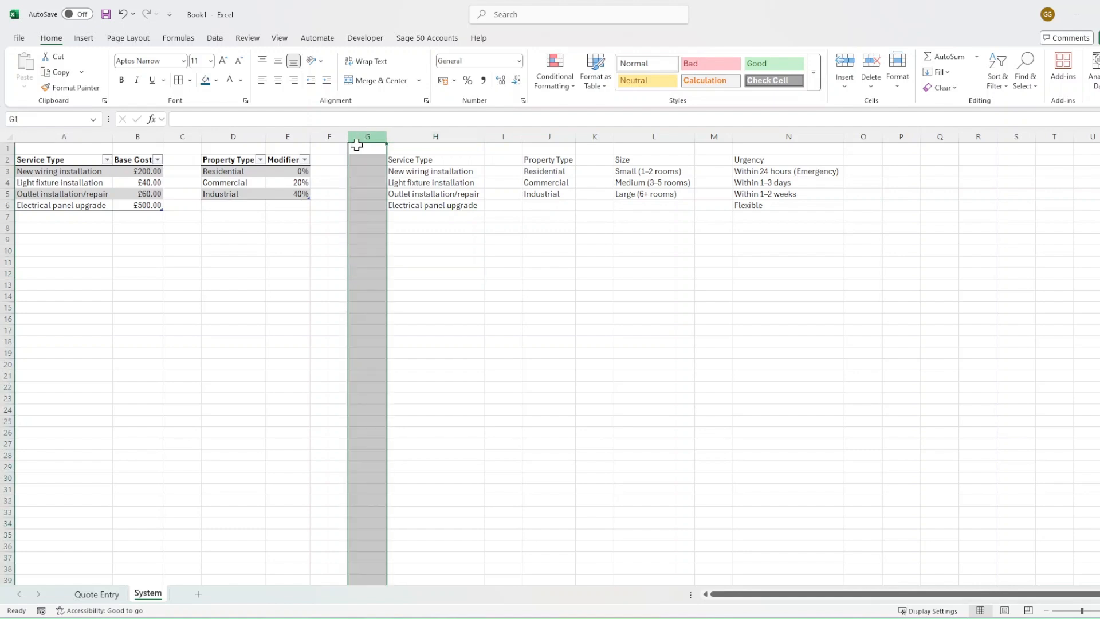
pyautogui.click(99, 594)
pyautogui.click(124, 235)
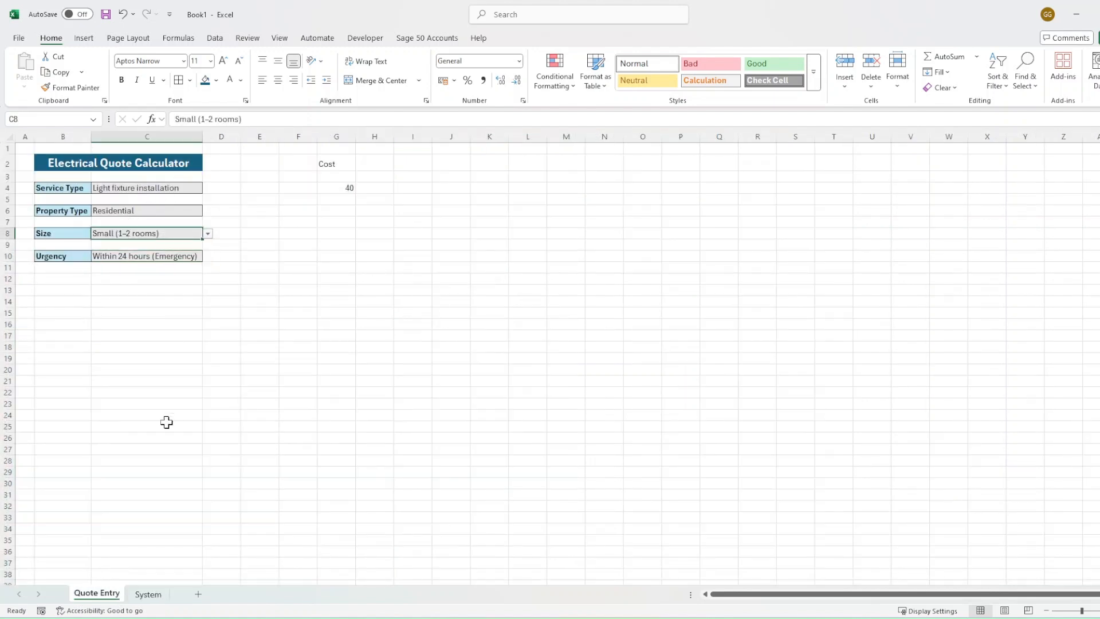
pyautogui.click(136, 257)
# Step: Insert a column at G on the System sheet and paste the Property Type and Modifier headings as values into G2:H2
pyautogui.click(148, 594)
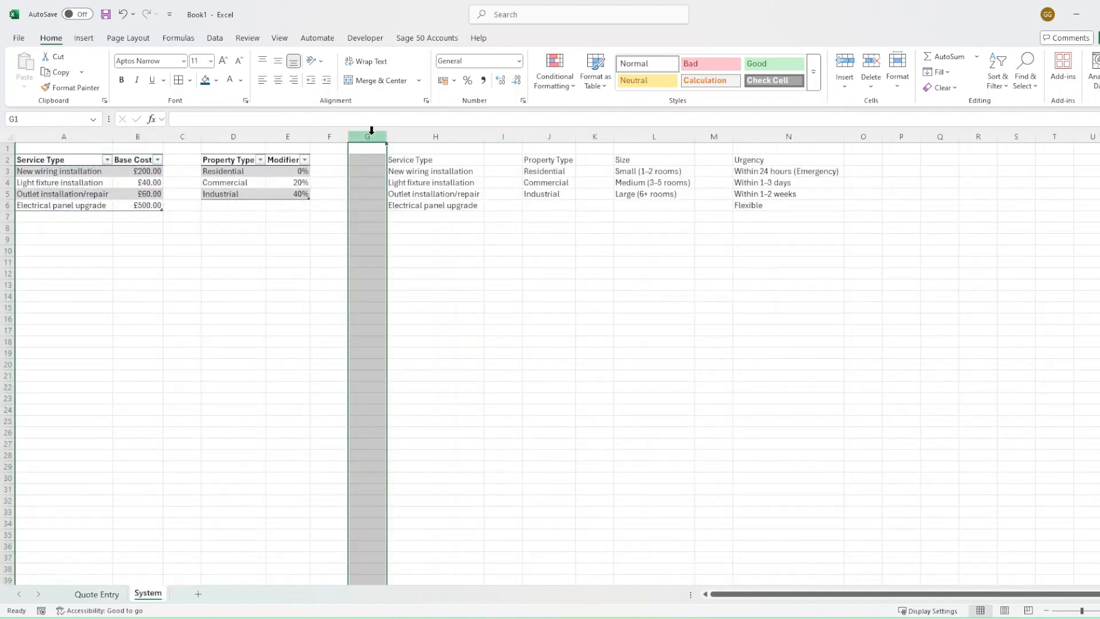
pyautogui.hotkey('ctrl', 'shift', '+')
pyautogui.press('Down')
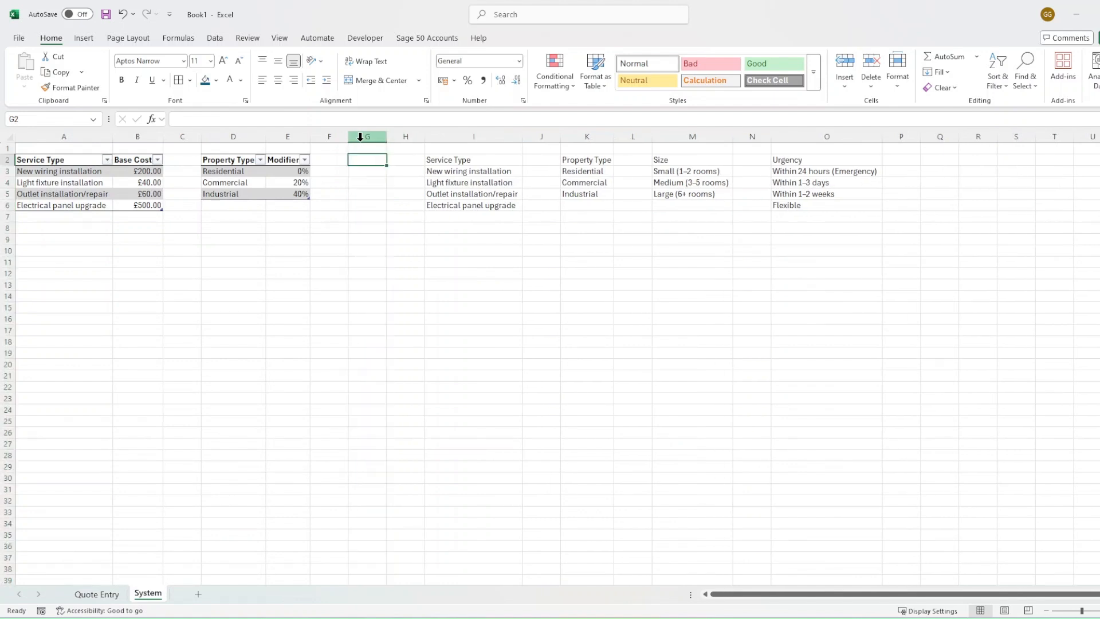
pyautogui.moveTo(253, 152); pyautogui.dragTo(290, 162)
pyautogui.hotkey('ctrl', 'c')
pyautogui.rightClick(372, 165)
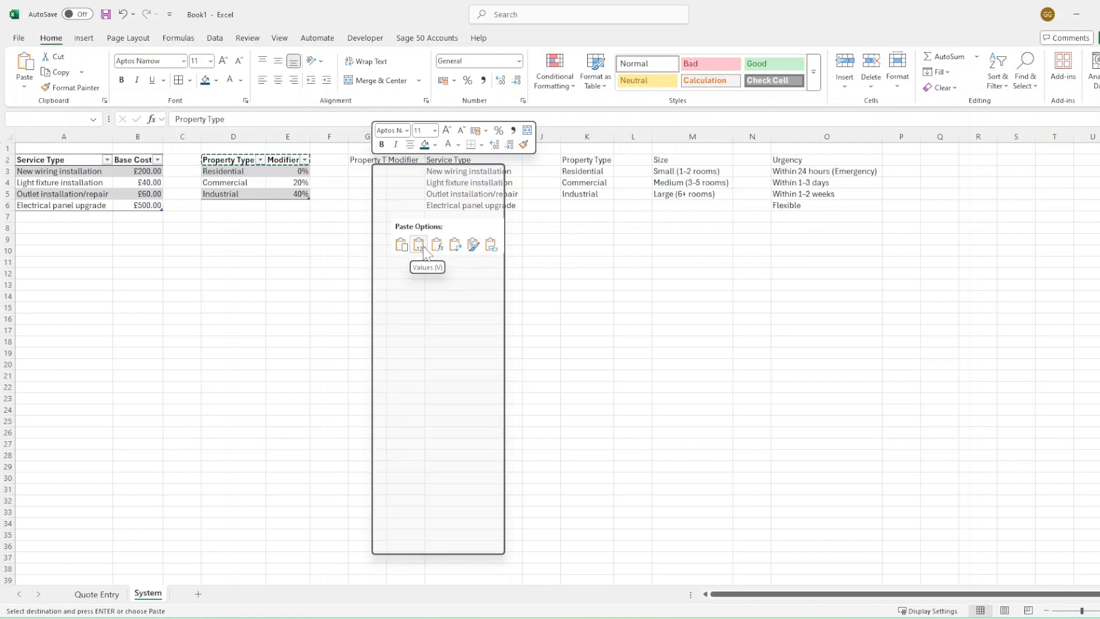
pyautogui.click(422, 246)
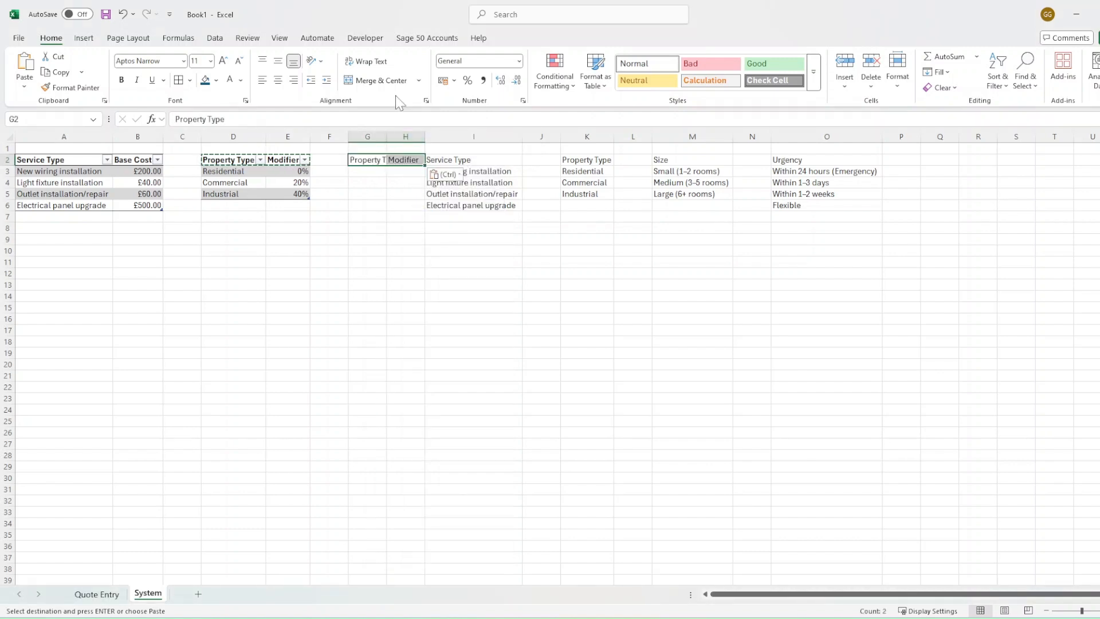
# Step: Insert a spacer column at I and autofit columns G and H to their headings
pyautogui.doubleClick(426, 137)
pyautogui.click(443, 136)
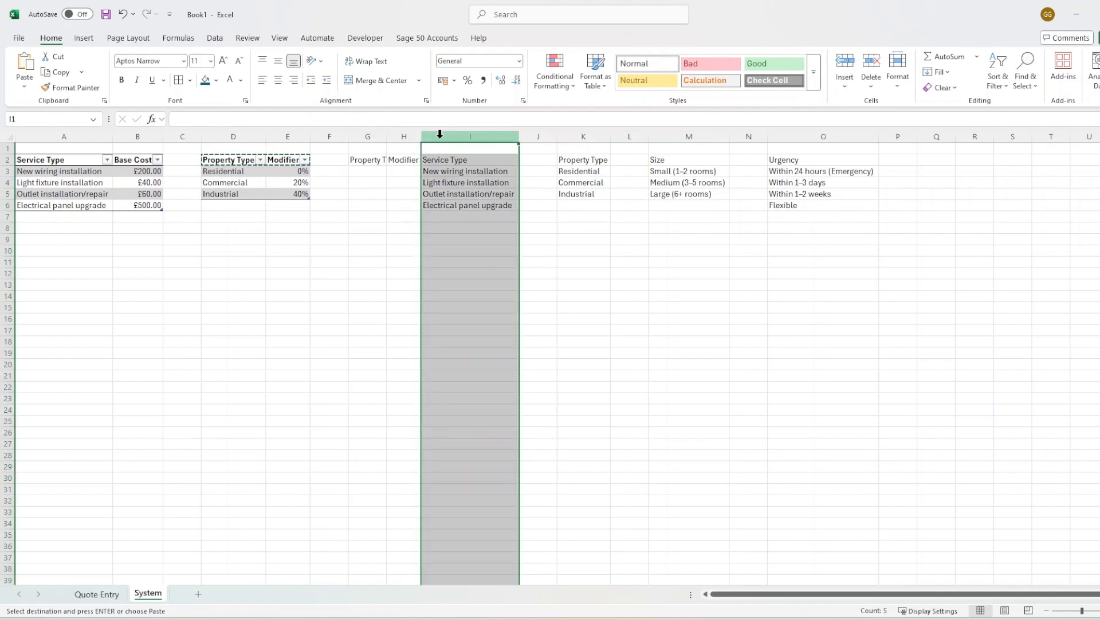
pyautogui.hotkey('ctrl', 'shift', '+')
pyautogui.moveTo(378, 161); pyautogui.dragTo(401, 137)
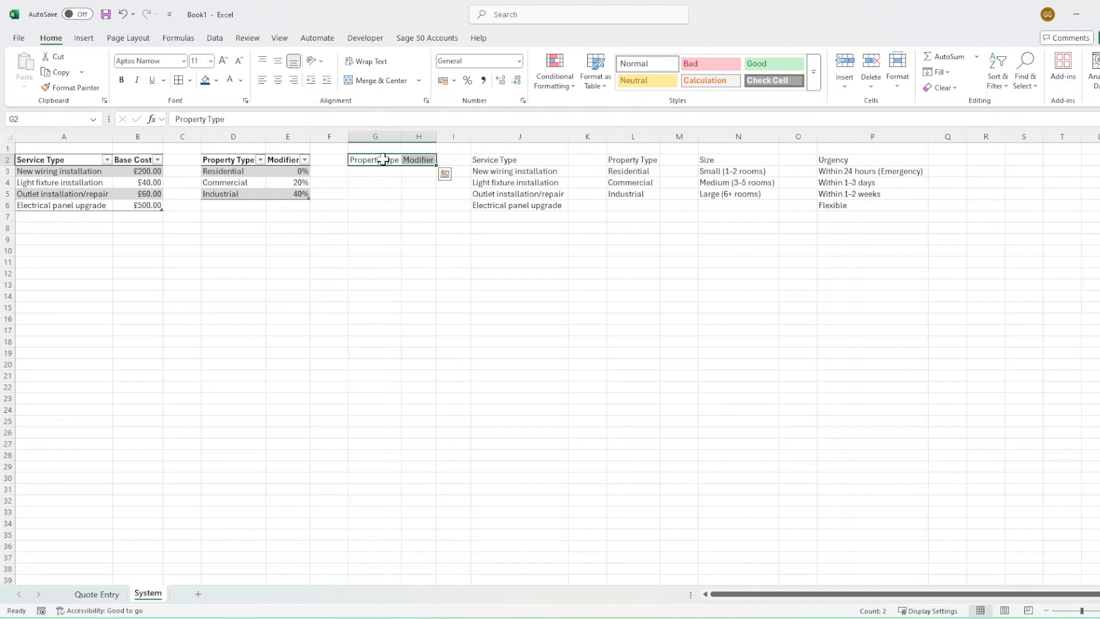
# Step: Change the copied heading in G2 to Urgency
pyautogui.click(377, 163)
pyautogui.doubleClick(377, 162)
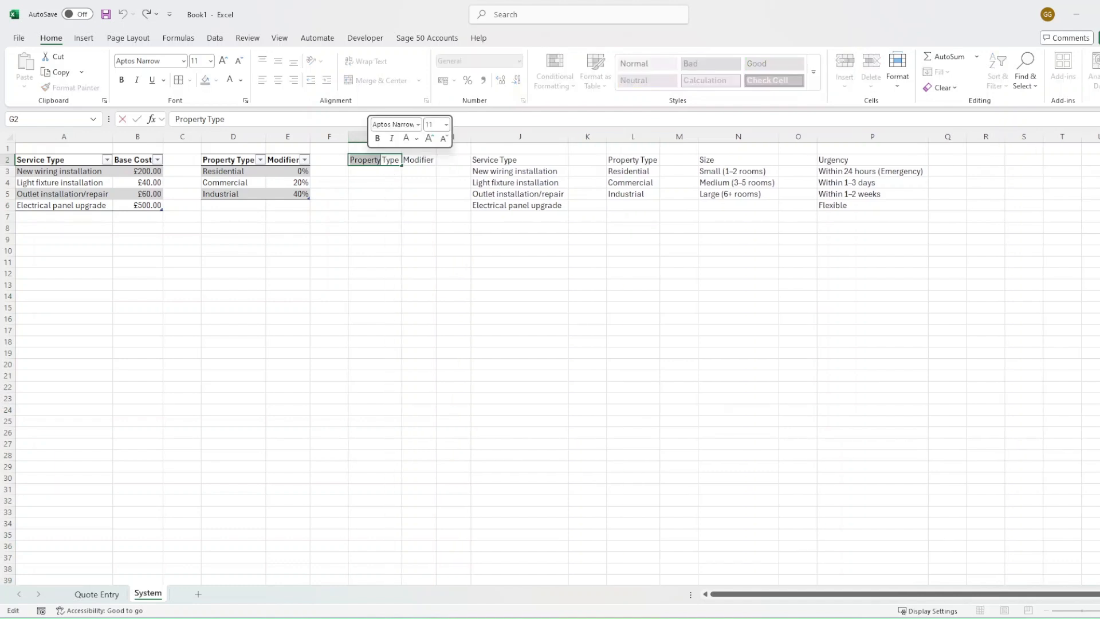
pyautogui.hotkey('shift', 'End')
pyautogui.write('Urgency')
pyautogui.press('Return')
# Step: Copy the four urgency options from P3:P6 to G3:G6 and autofit column G
pyautogui.click(370, 161)
pyautogui.click(380, 171)
pyautogui.hotkey('alt', 'Tab')
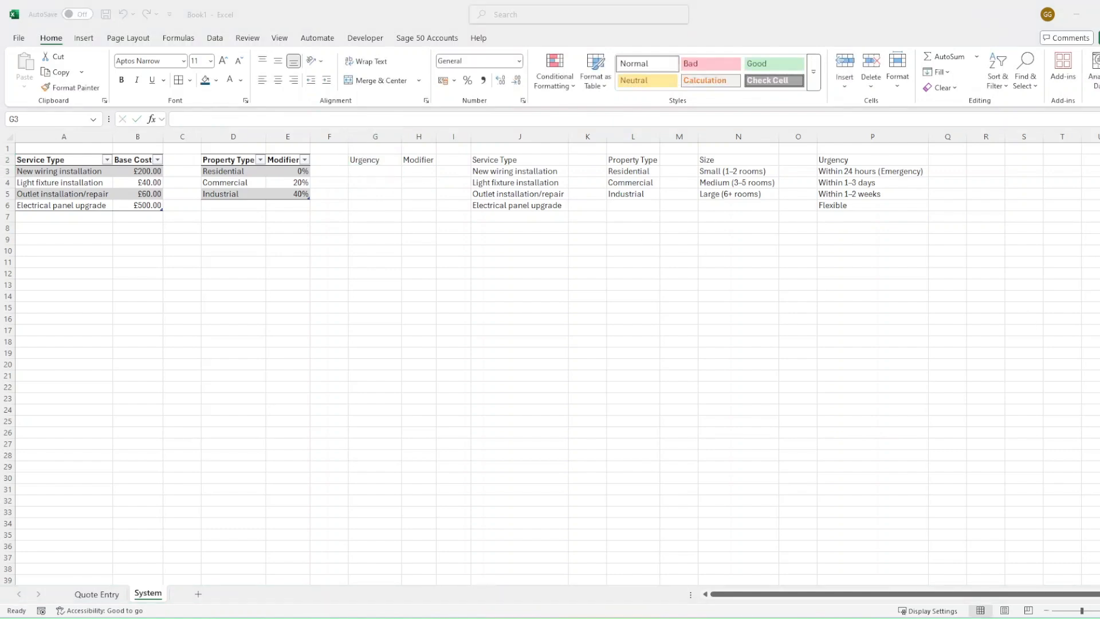
pyautogui.hotkey('alt', 'Tab')
pyautogui.moveTo(848, 172); pyautogui.dragTo(849, 198)
pyautogui.hotkey('ctrl', 'c')
pyautogui.click(444, 258)
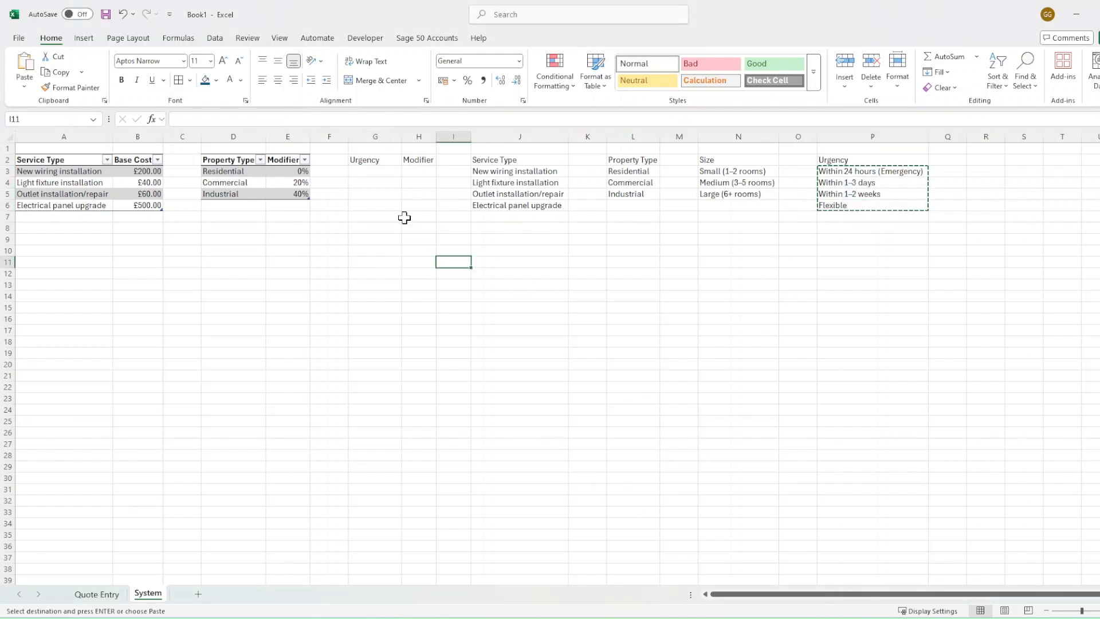
pyautogui.click(369, 169)
pyautogui.hotkey('ctrl', 'v')
pyautogui.doubleClick(404, 143)
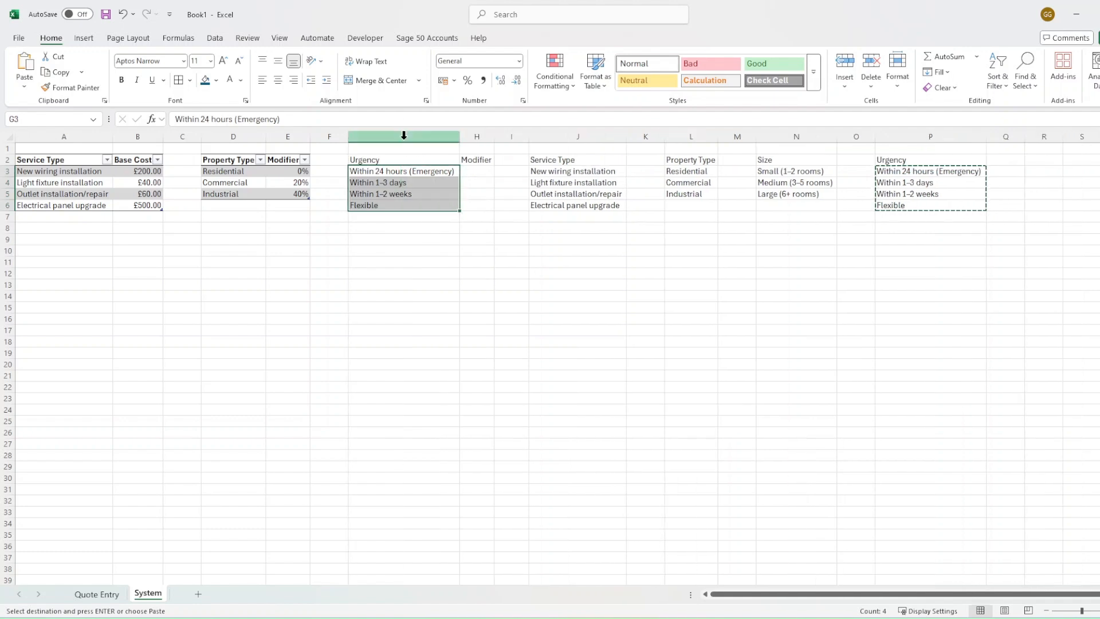
# Step: Convert the urgency range G2:H6 into a table with headers
pyautogui.click(471, 172)
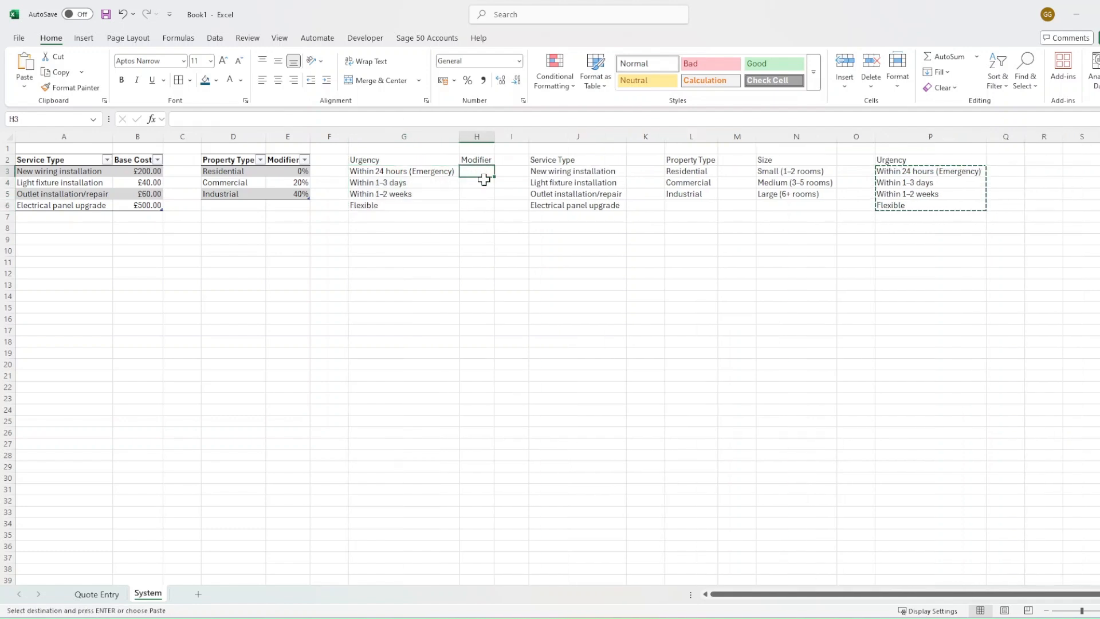
pyautogui.moveTo(474, 204); pyautogui.dragTo(444, 158)
pyautogui.hotkey('ctrl', 't')
pyautogui.click(208, 376)
pyautogui.click(218, 389)
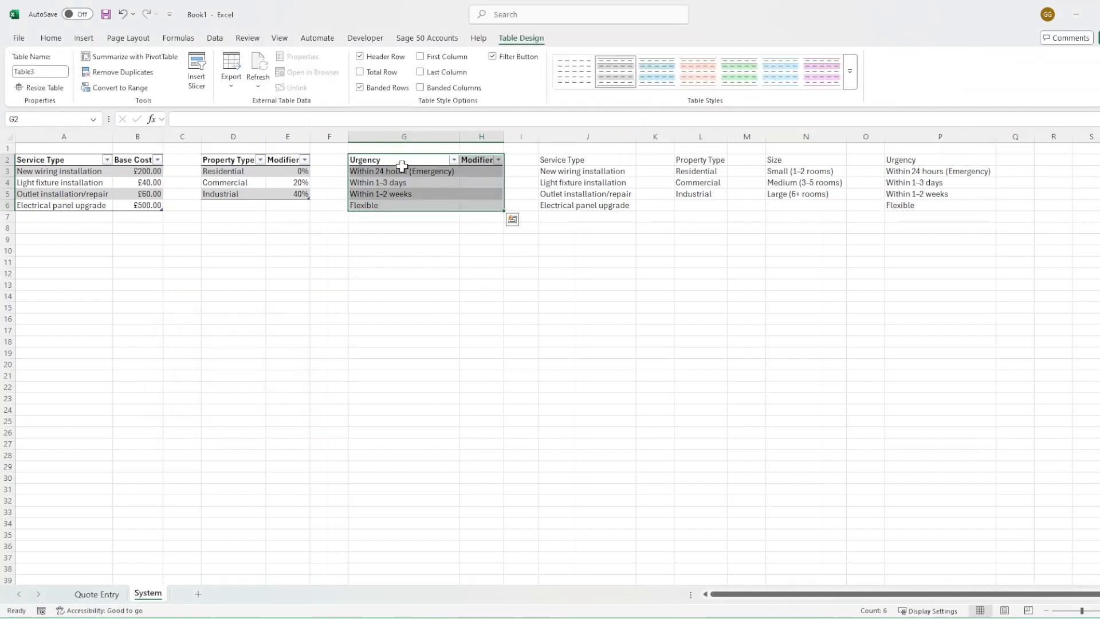
# Step: Format the urgency table's empty Modifier cells H3:H6 as percentages
pyautogui.click(466, 192)
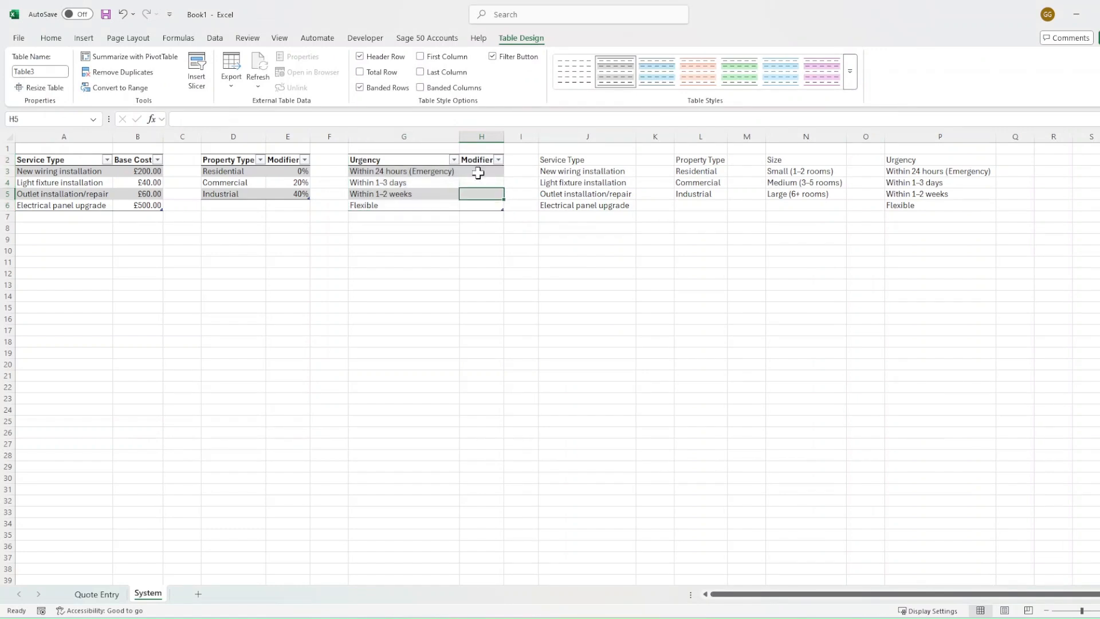
pyautogui.click(481, 153)
pyautogui.click(51, 38)
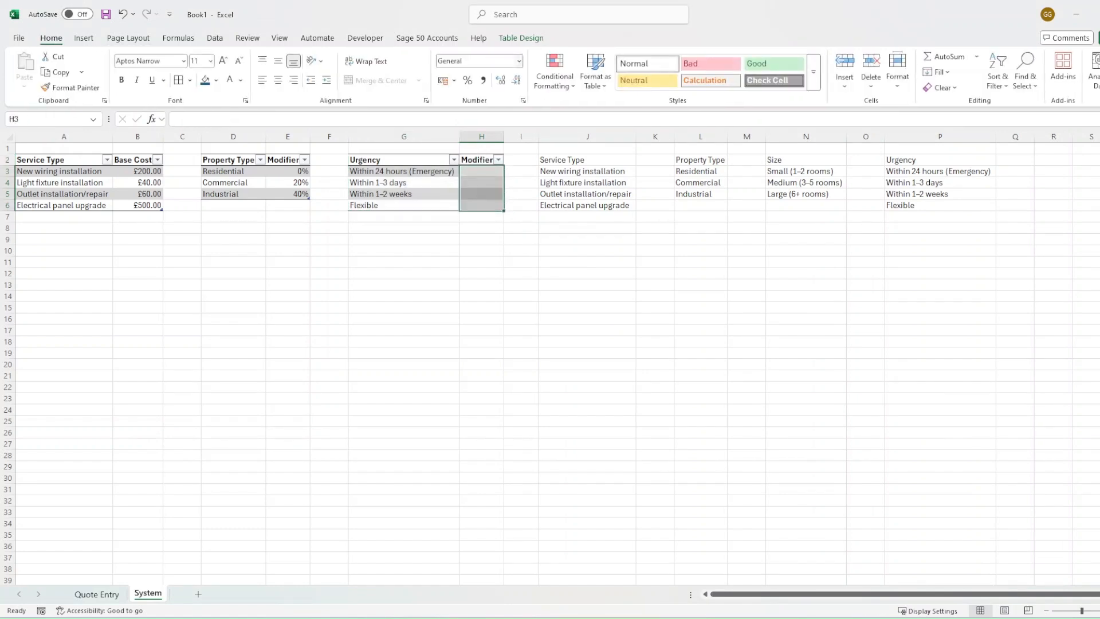
pyautogui.click(467, 81)
pyautogui.click(482, 173)
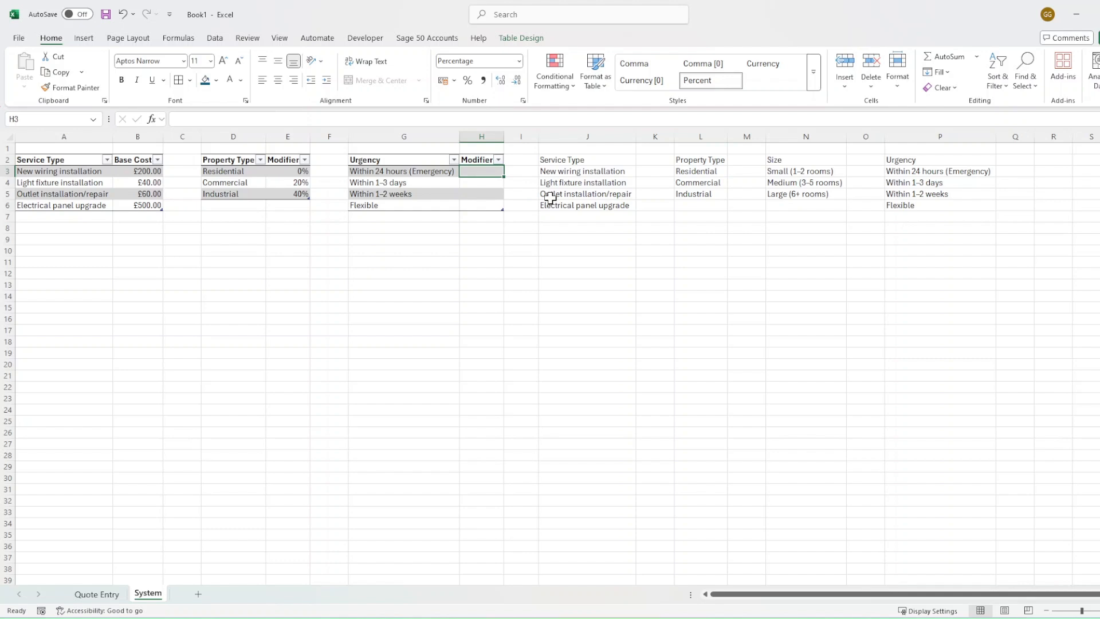
# Step: Fill the urgency table's Modifier cells H3:H6 with 100%, 50%, 20% and 0%
pyautogui.write('100')
pyautogui.press('Return')
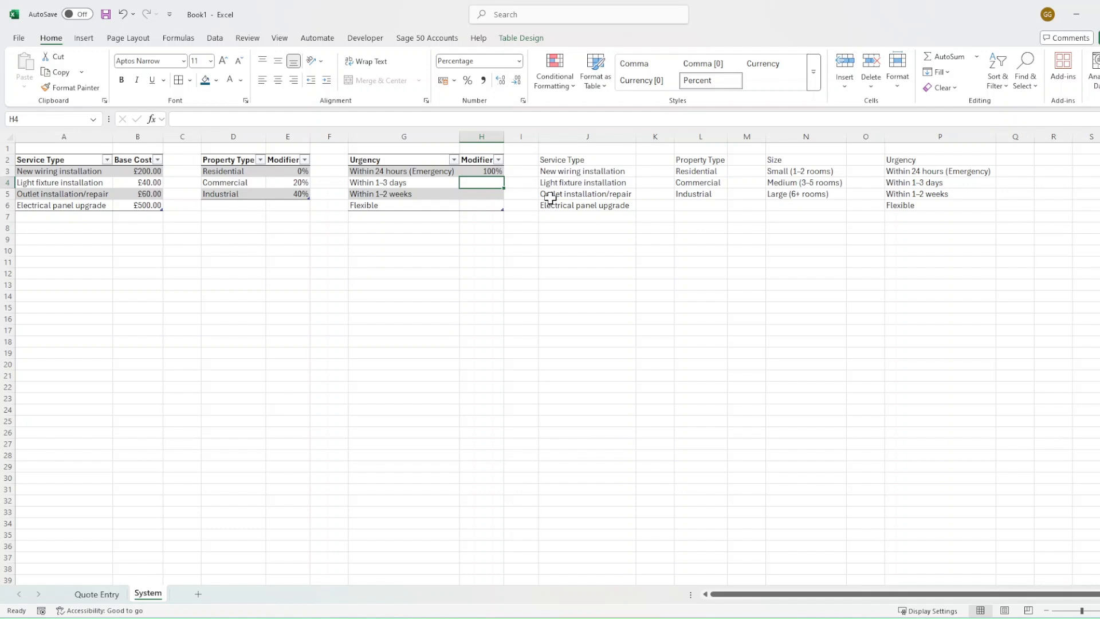
pyautogui.write('50')
pyautogui.press('Return')
pyautogui.write('20')
pyautogui.press('Return')
pyautogui.write('0')
pyautogui.press('Return')
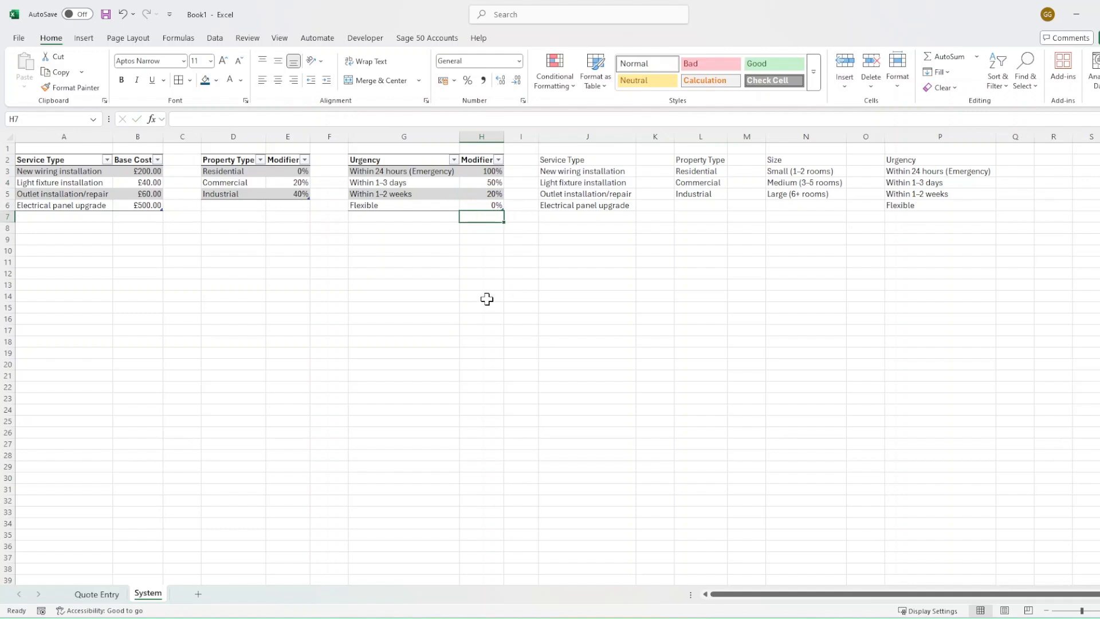
# Step: In G6 of Quote Entry, look up the property type modifier with =VLOOKUP(C6,Table2,2,FALSE), using the System sheet's property table
pyautogui.click(97, 595)
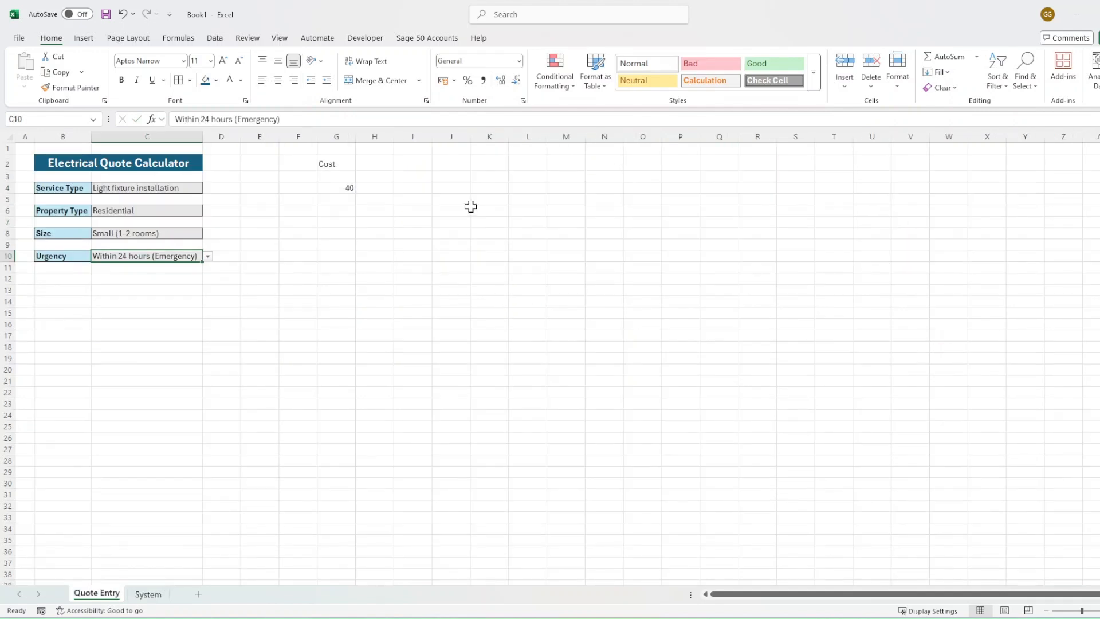
pyautogui.click(340, 188)
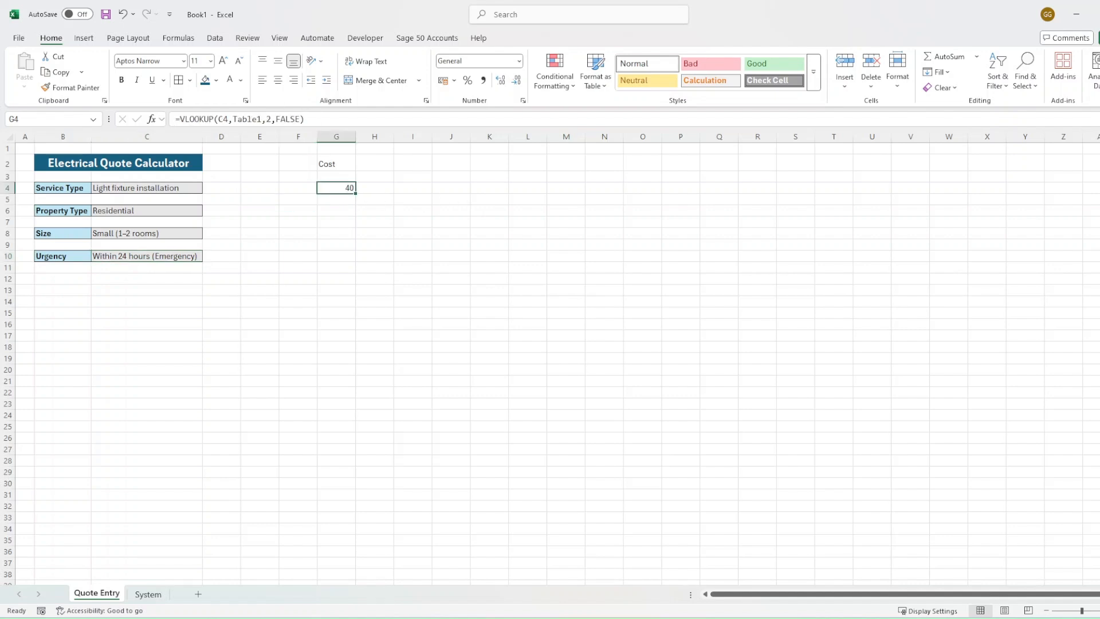
pyautogui.click(344, 213)
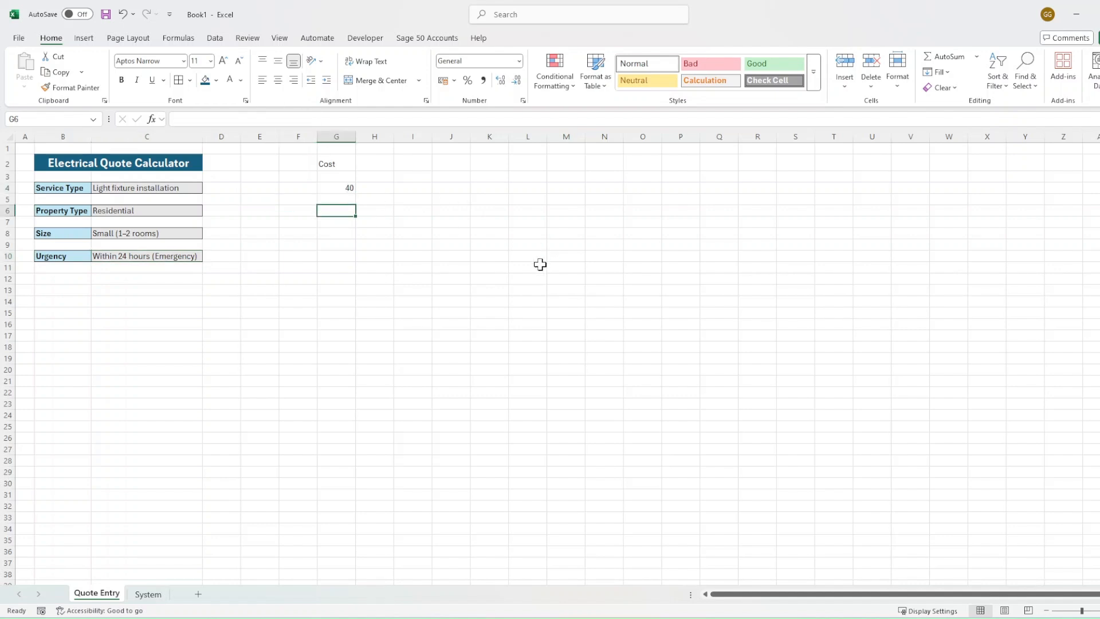
pyautogui.write('=vlookup(')
pyautogui.click(111, 211)
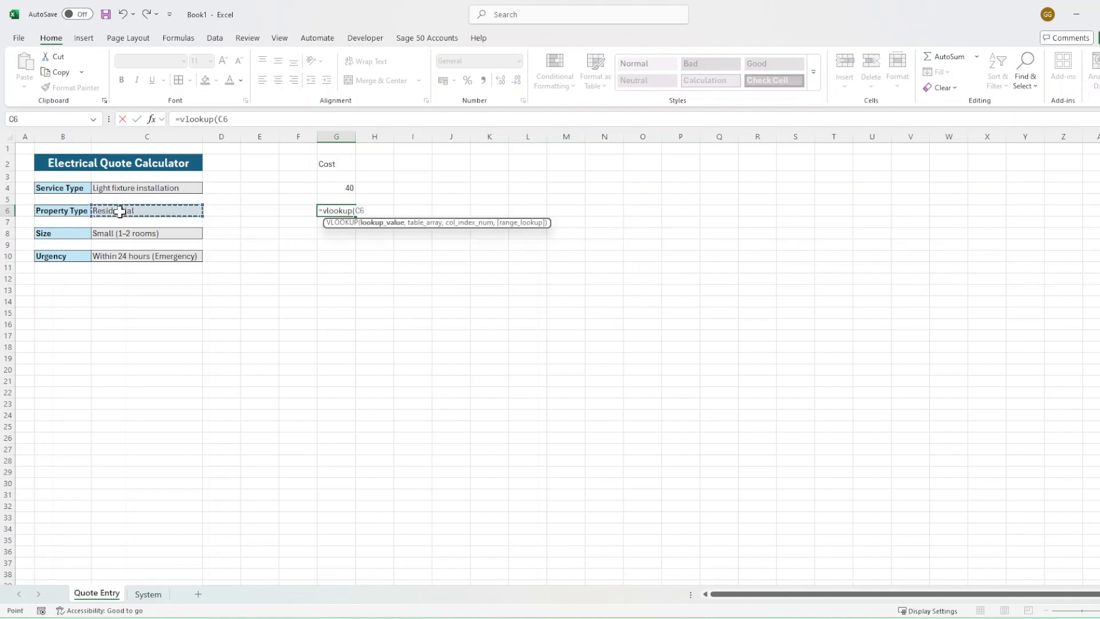
pyautogui.write(',')
pyautogui.click(148, 595)
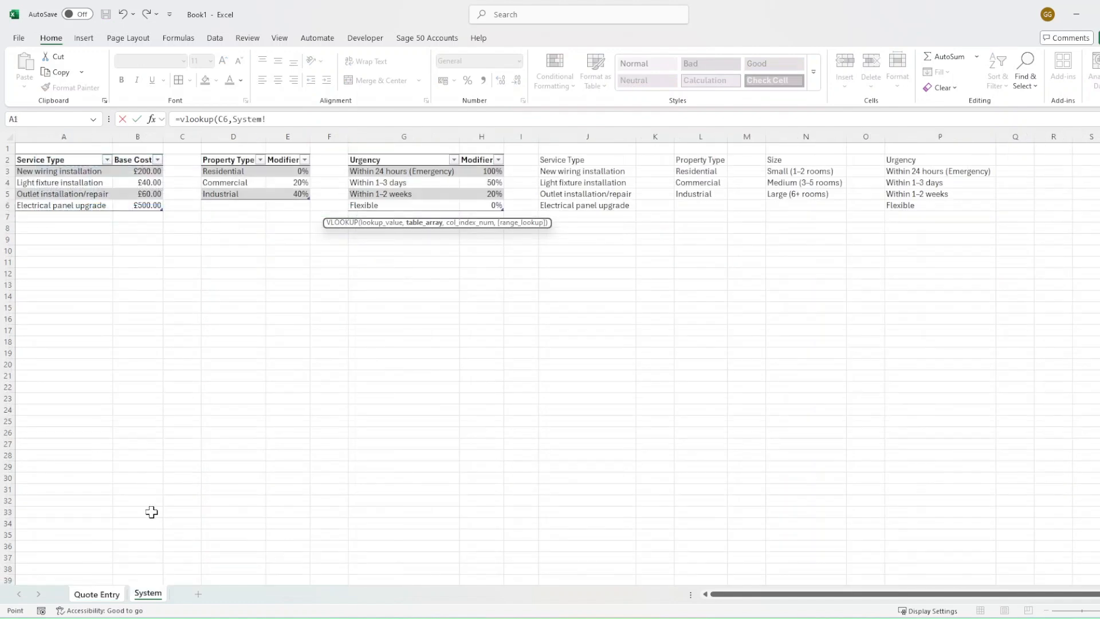
pyautogui.click(208, 151)
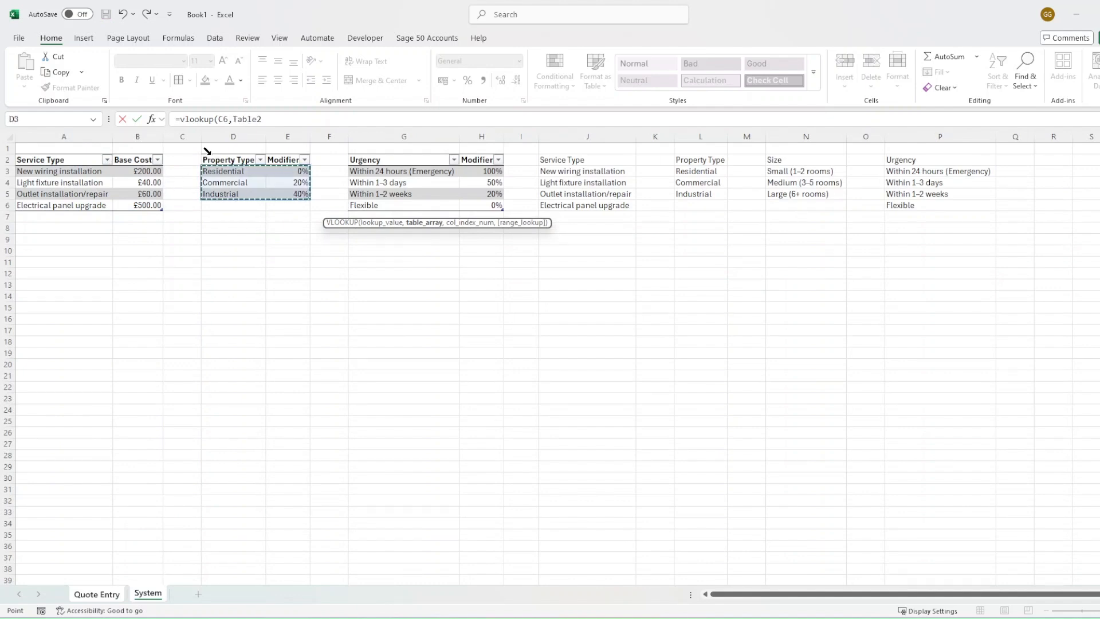
pyautogui.write(',2')
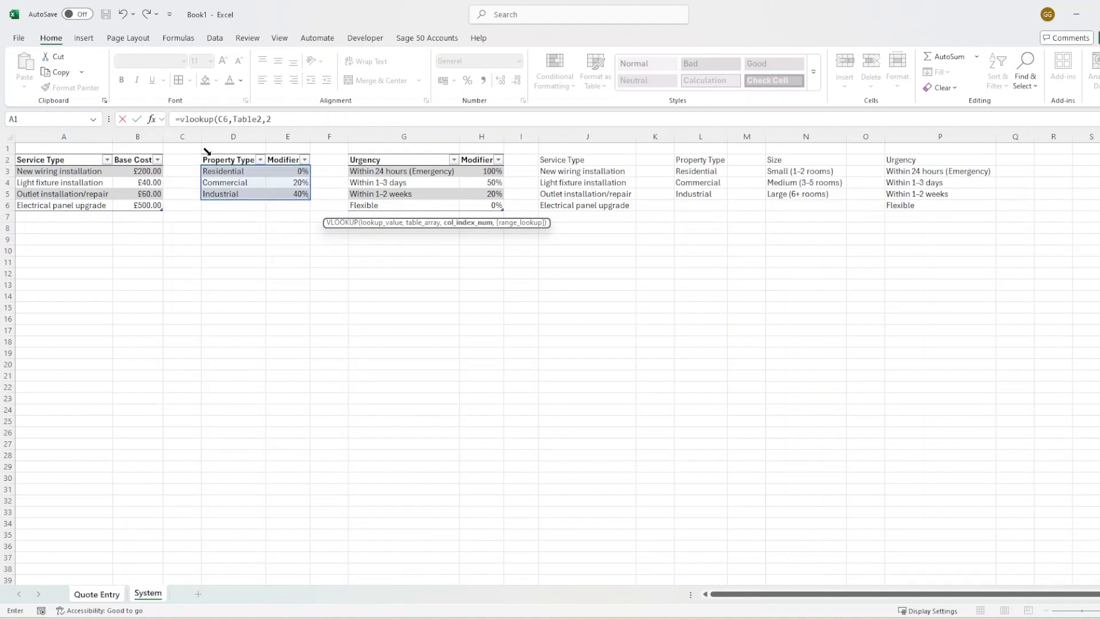
pyautogui.write(',false')
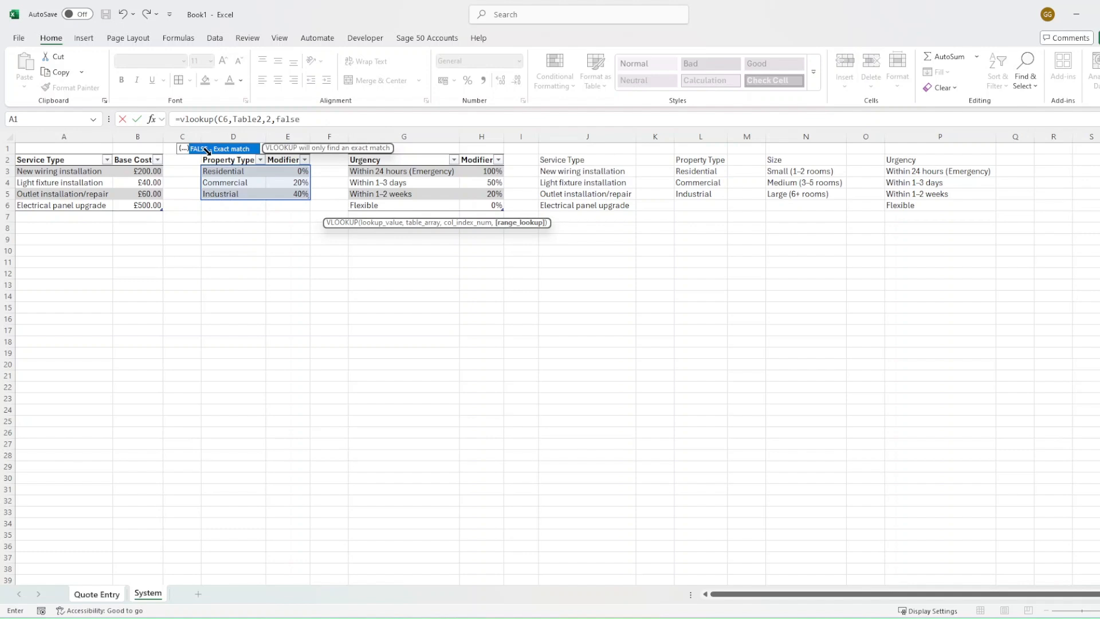
pyautogui.write(')')
pyautogui.press('Return')
pyautogui.click(335, 233)
pyautogui.click(346, 210)
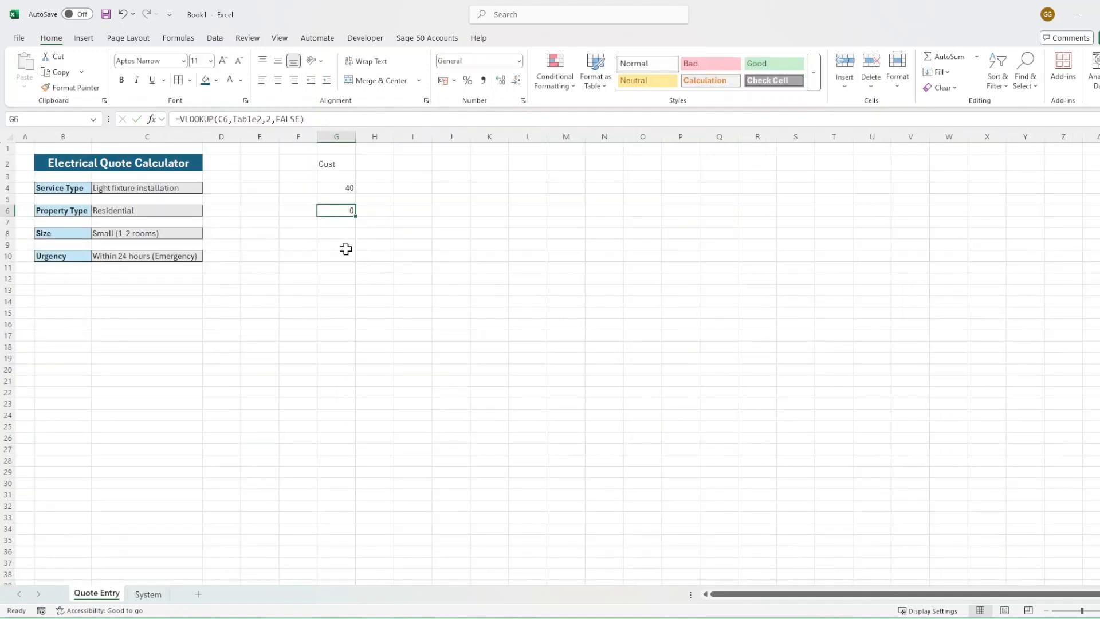
# Step: In G10, look up the urgency modifier with =VLOOKUP(C10,Table3,2,FALSE), using the System sheet's urgency table
pyautogui.click(337, 256)
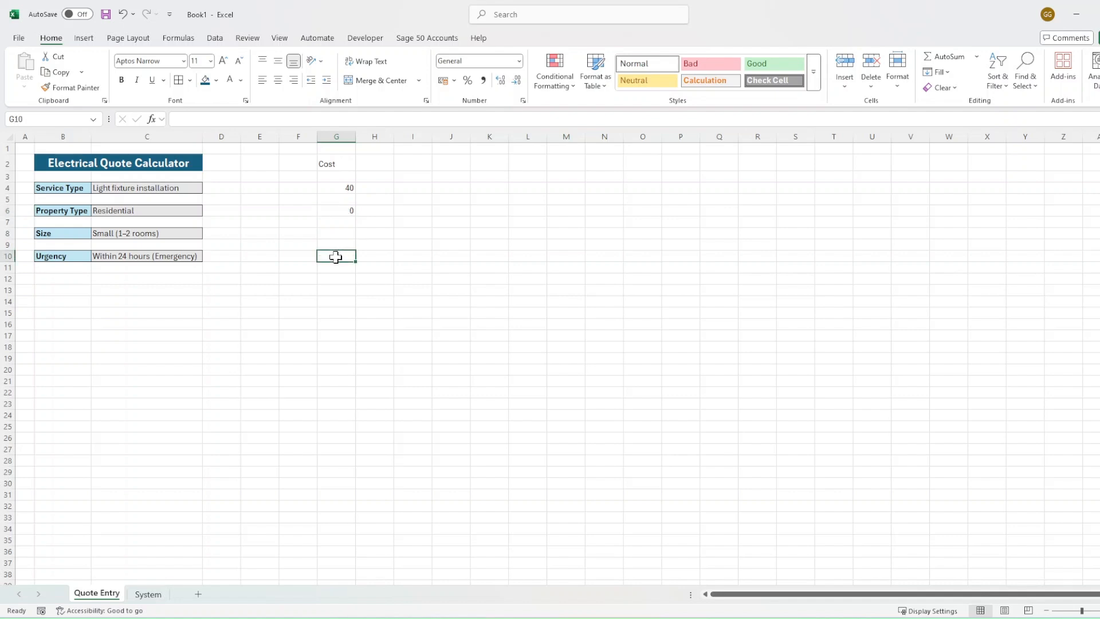
pyautogui.write('=vlookup(')
pyautogui.click(159, 256)
pyautogui.write(',')
pyautogui.click(148, 594)
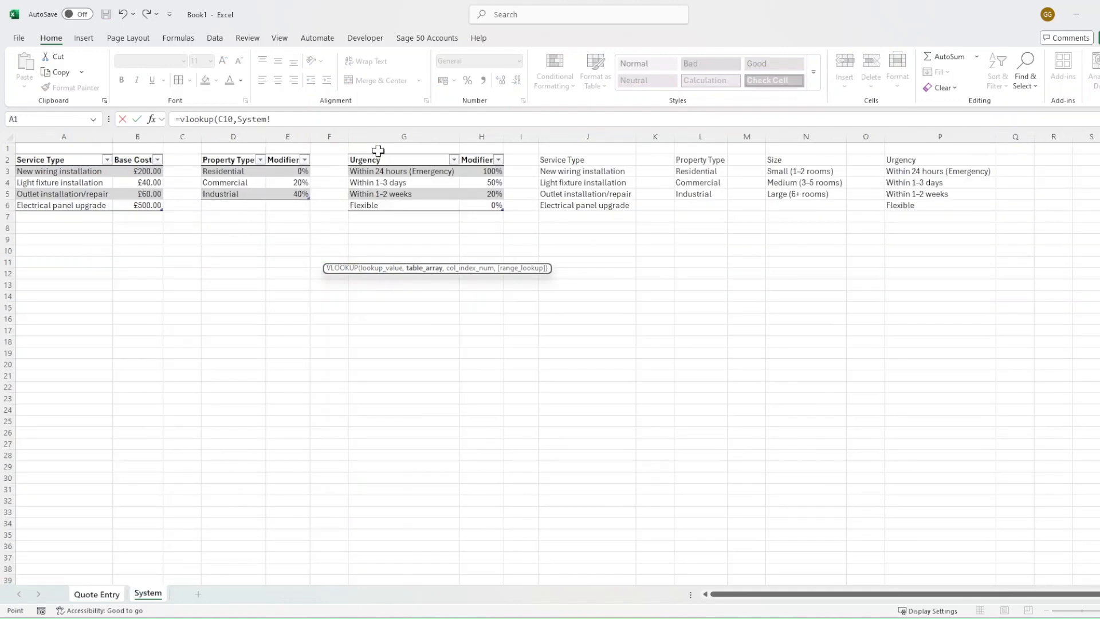
pyautogui.click(346, 151)
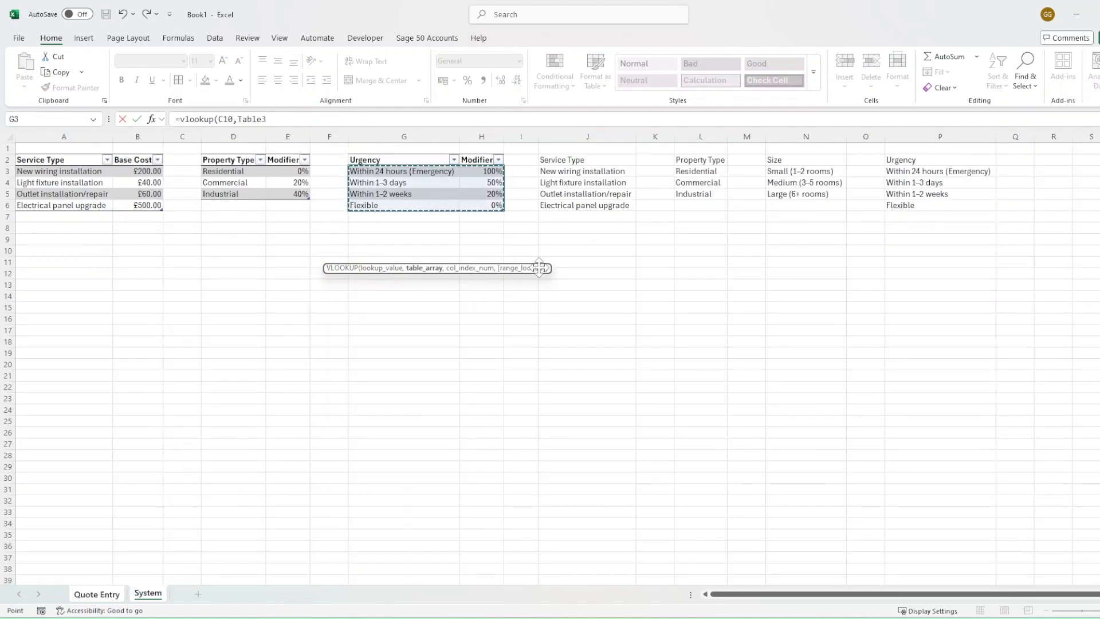
pyautogui.write(',2')
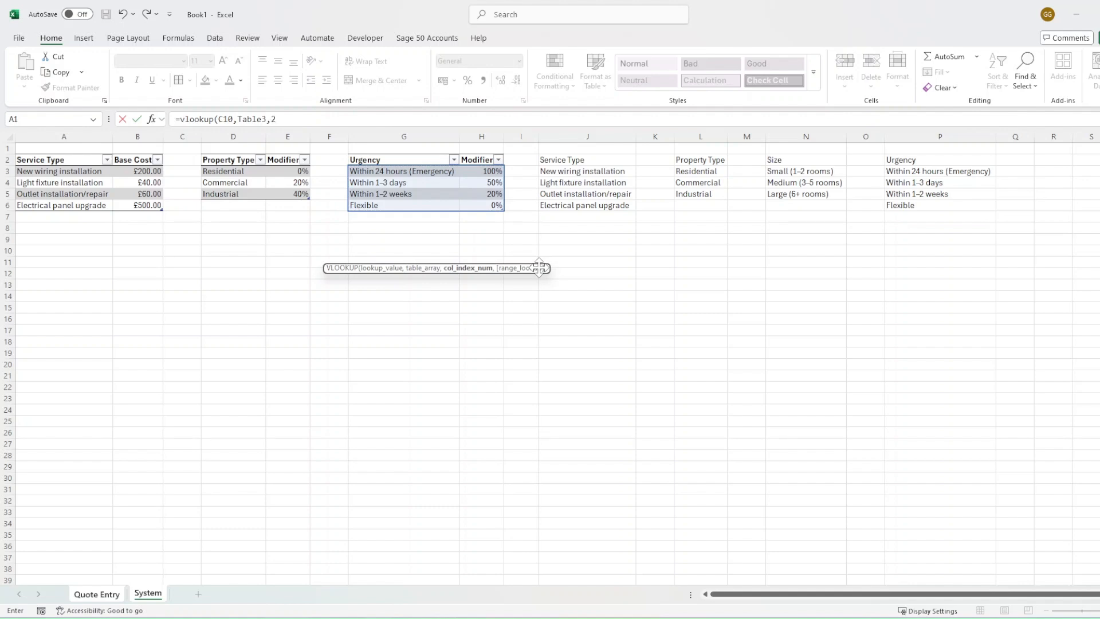
pyautogui.write(',false)')
pyautogui.press('Return')
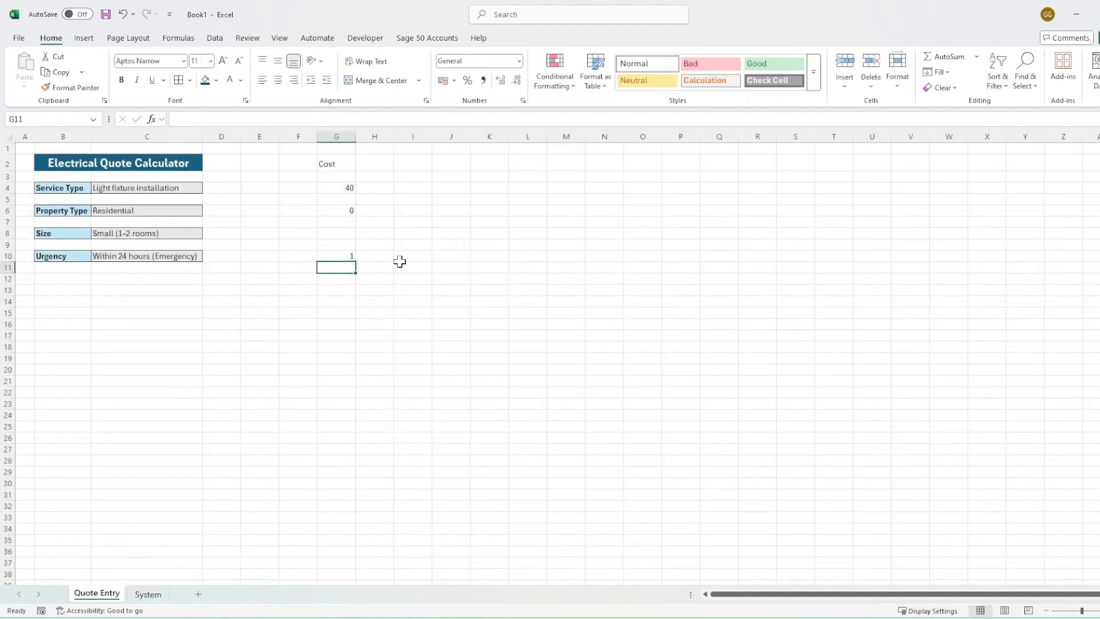
pyautogui.click(348, 254)
pyautogui.doubleClick(349, 254)
pyautogui.doubleClick(330, 256)
pyautogui.press('Escape')
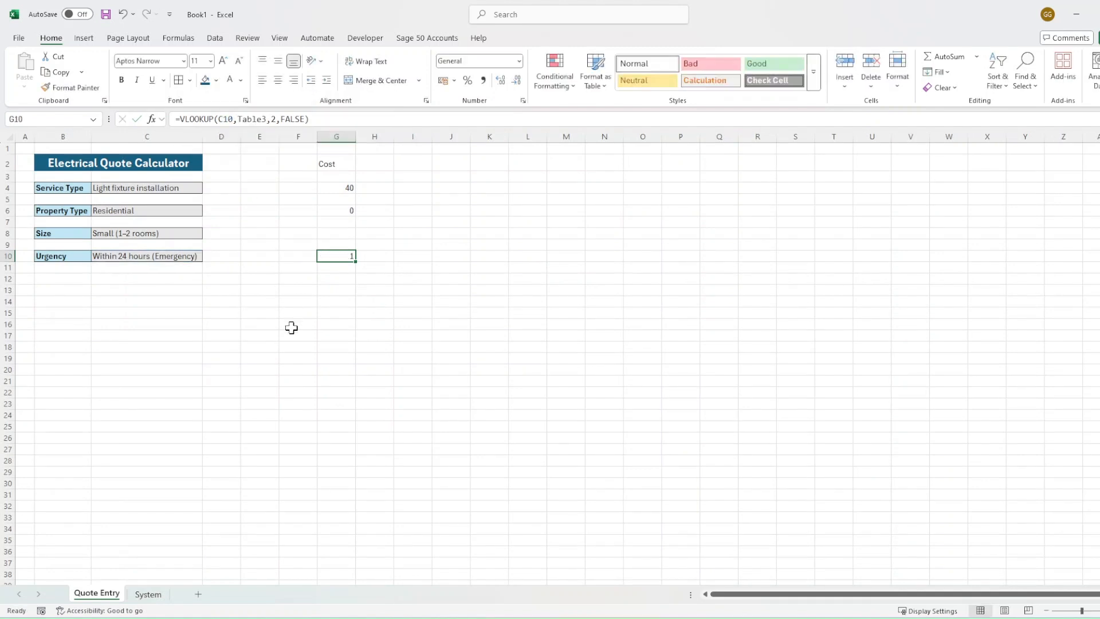
# Step: Rename the service type cost table on the System sheet to BaseCosts
pyautogui.click(148, 594)
pyautogui.click(83, 172)
pyautogui.click(521, 38)
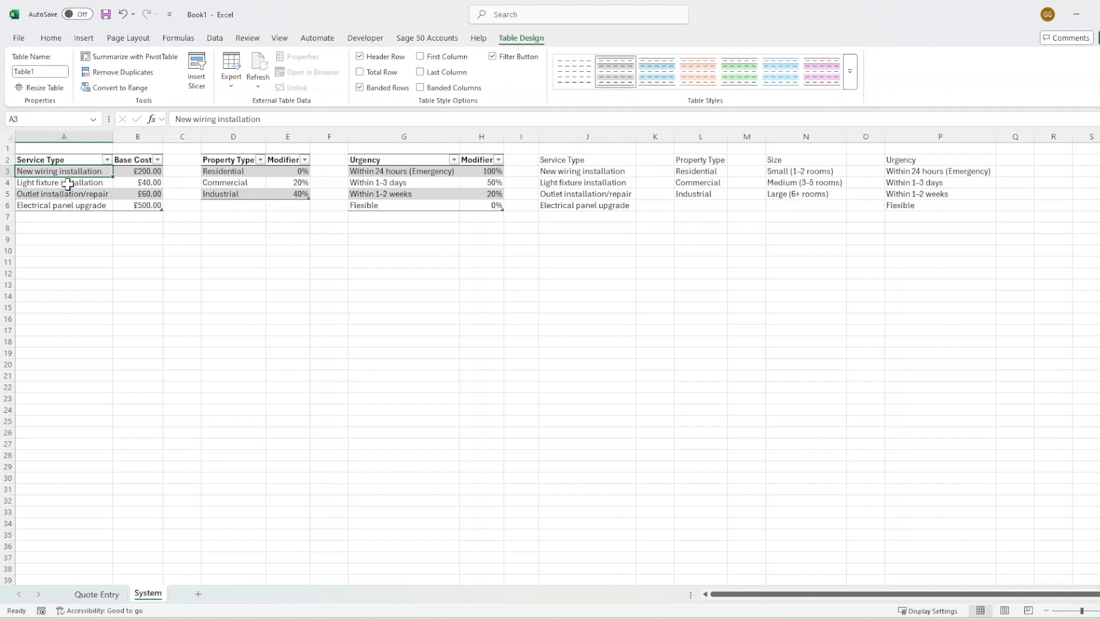
pyautogui.click(37, 72)
pyautogui.write('BaseCosts')
# Step: Rename the property type table to PropertyModifier
pyautogui.click(227, 171)
pyautogui.click(37, 71)
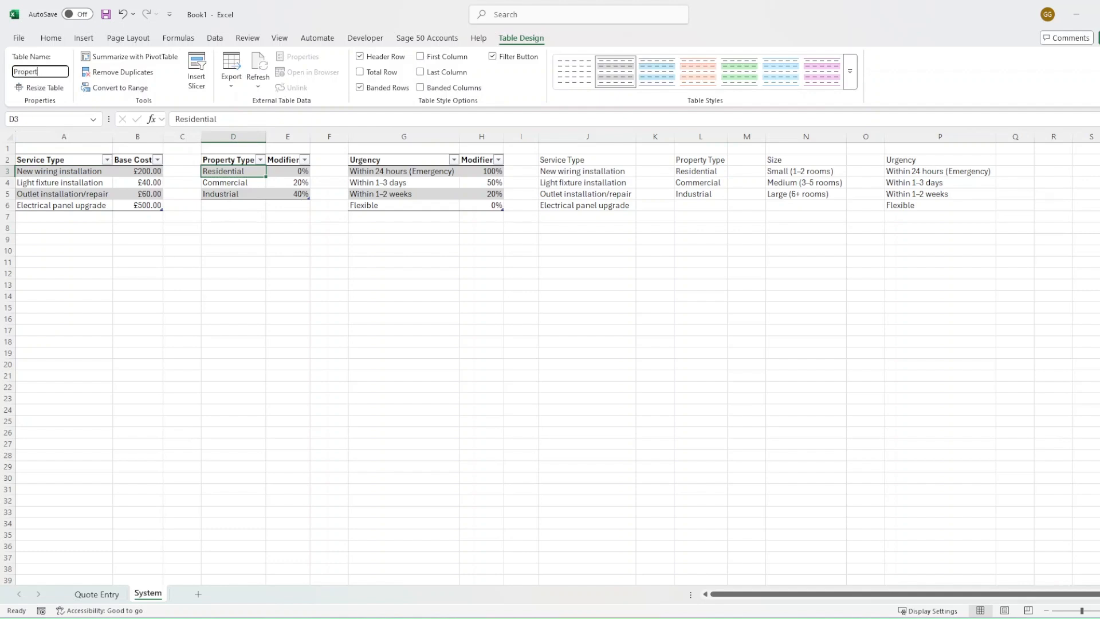
pyautogui.write('Property Modifier')
pyautogui.press('Return')
# Step: Rename the urgency table to UrgencyModifier
pyautogui.click(407, 181)
pyautogui.click(37, 72)
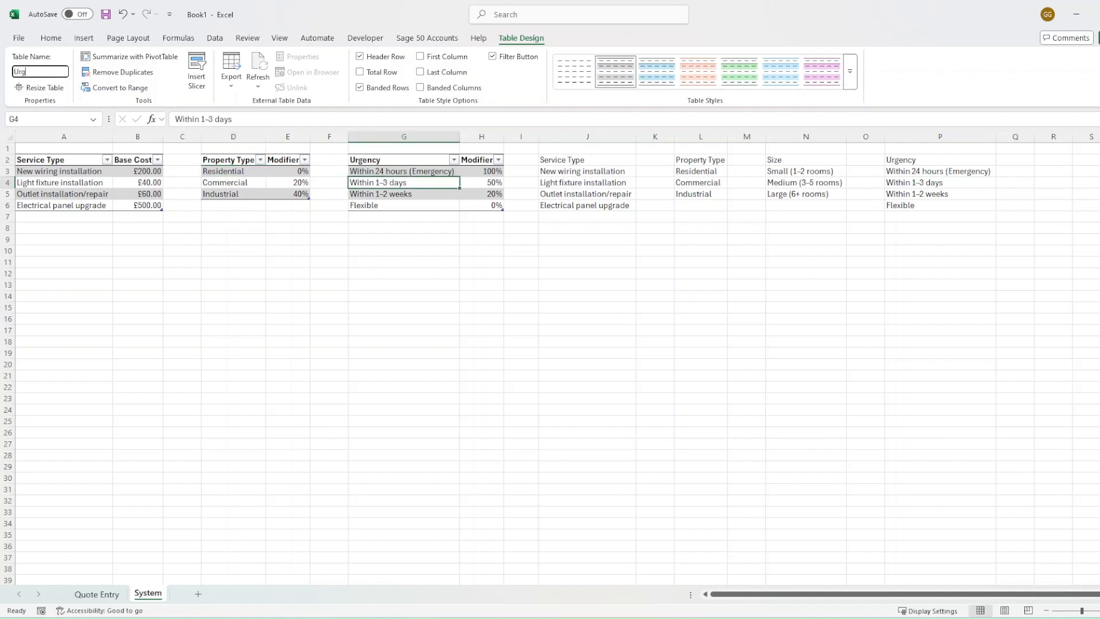
pyautogui.write('UrgencyModifier')
pyautogui.press('Return')
# Step: Check the table names used in the lookup formulas in G4 and G10 on the Quote Entry sheet
pyautogui.click(96, 594)
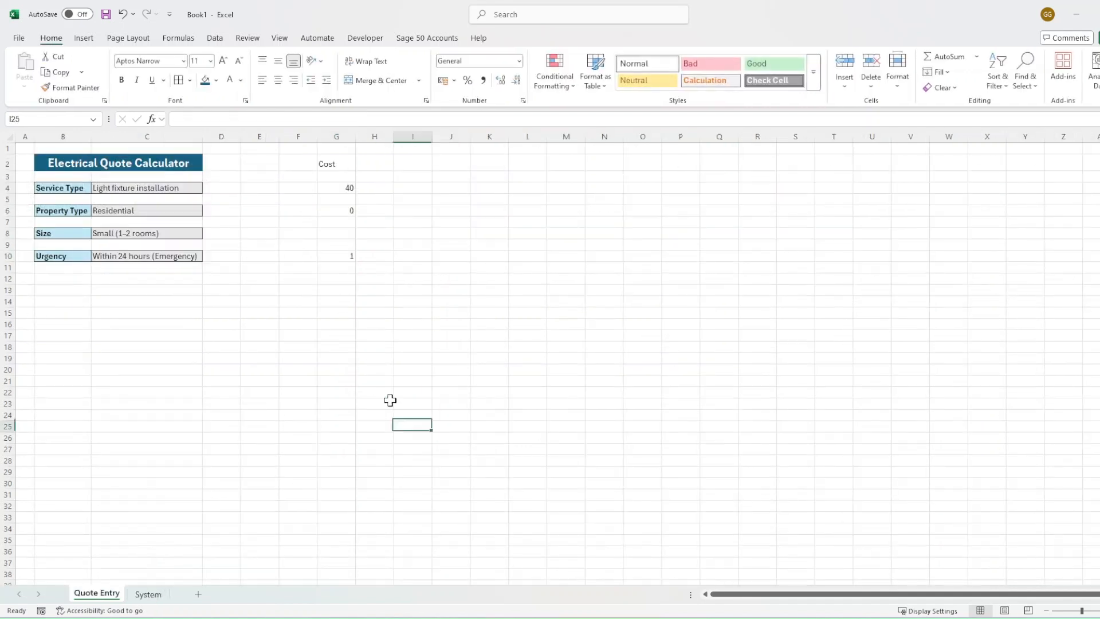
pyautogui.click(337, 188)
pyautogui.click(339, 256)
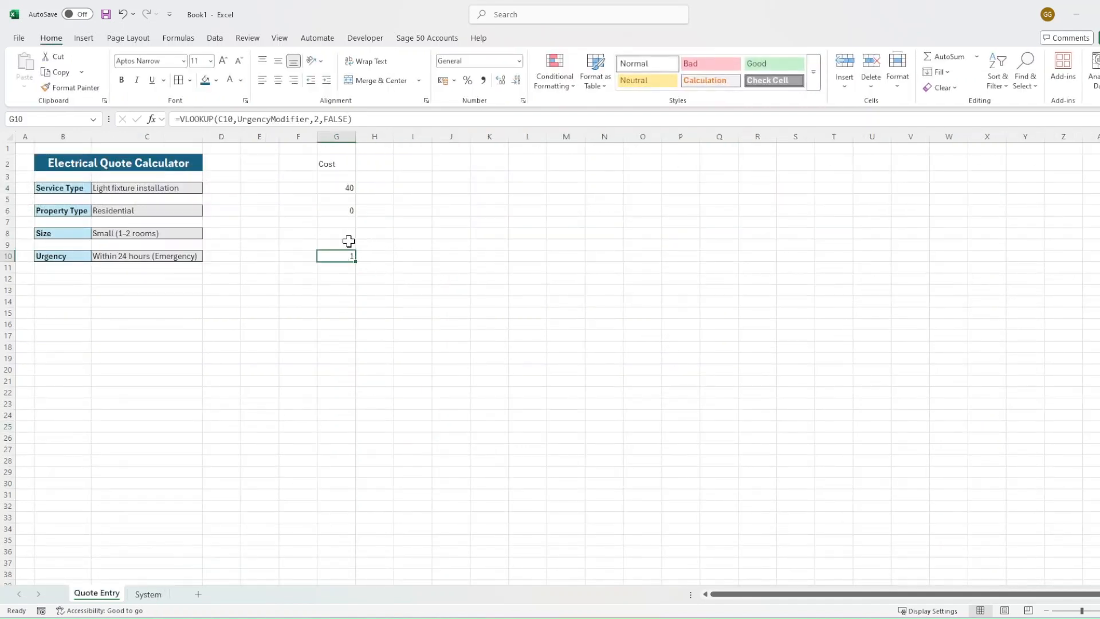
pyautogui.click(336, 235)
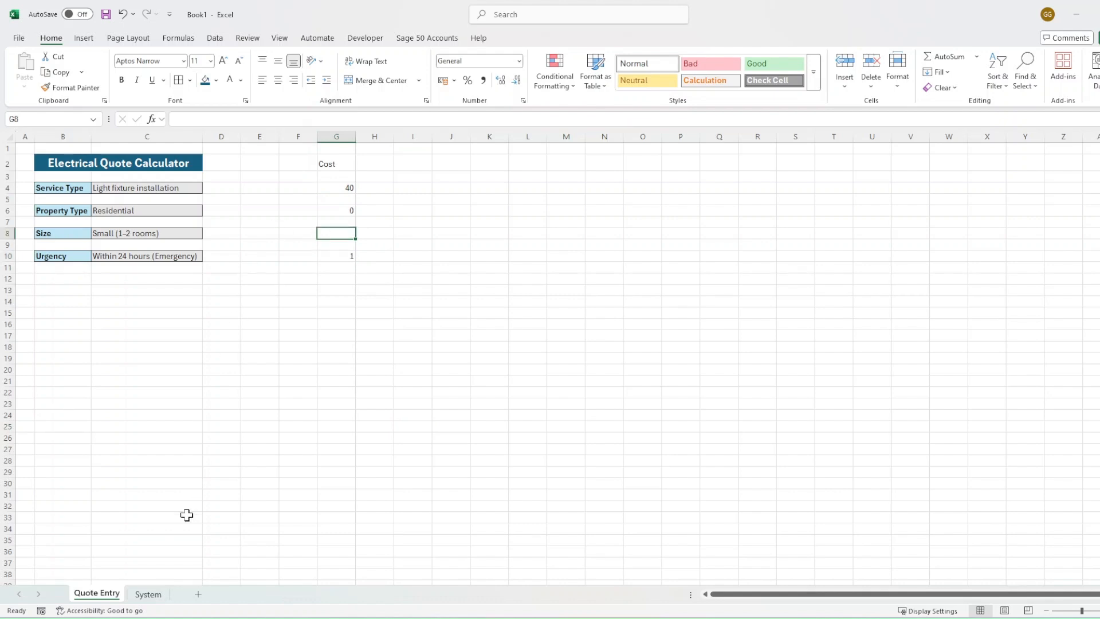
# Step: Insert six blank columns on the System sheet before the dropdown source lists that start in column J
pyautogui.click(149, 594)
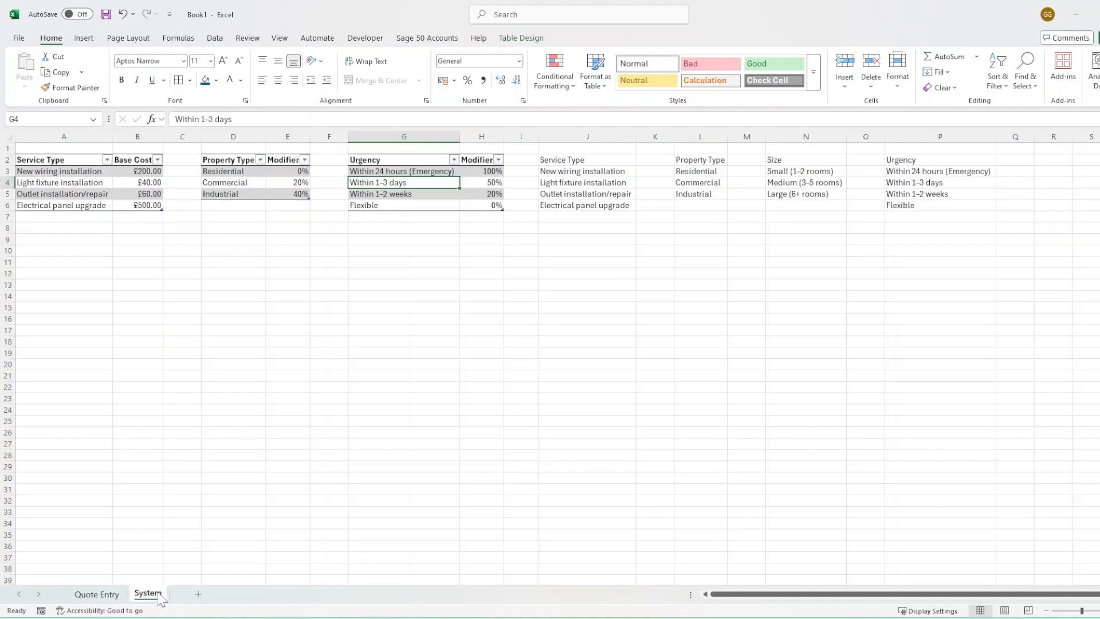
pyautogui.click(288, 318)
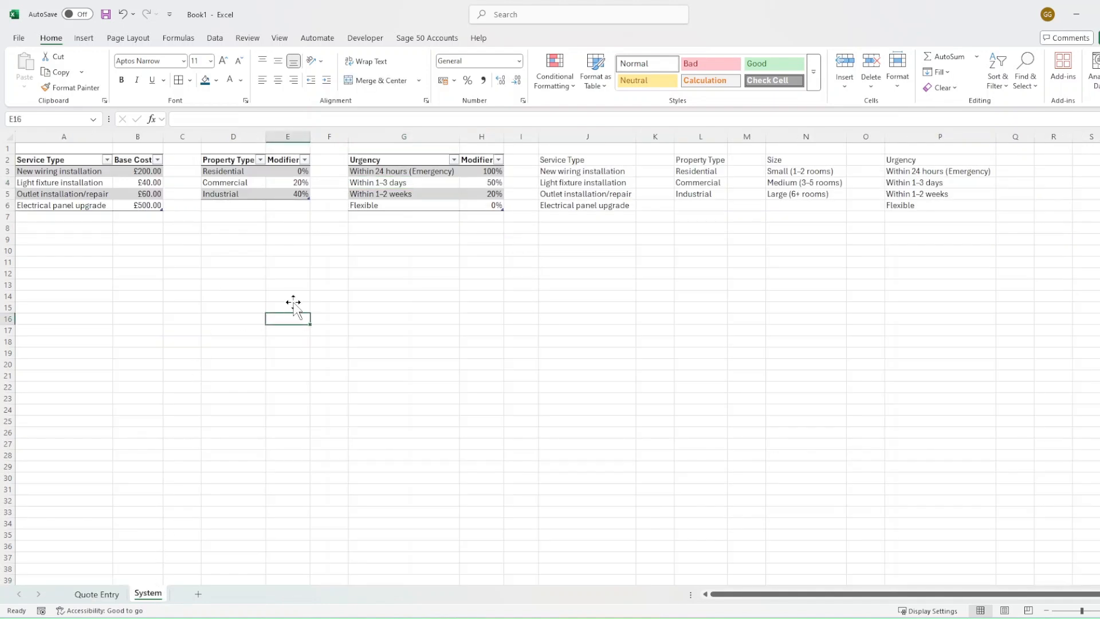
pyautogui.click(370, 127)
pyautogui.click(410, 252)
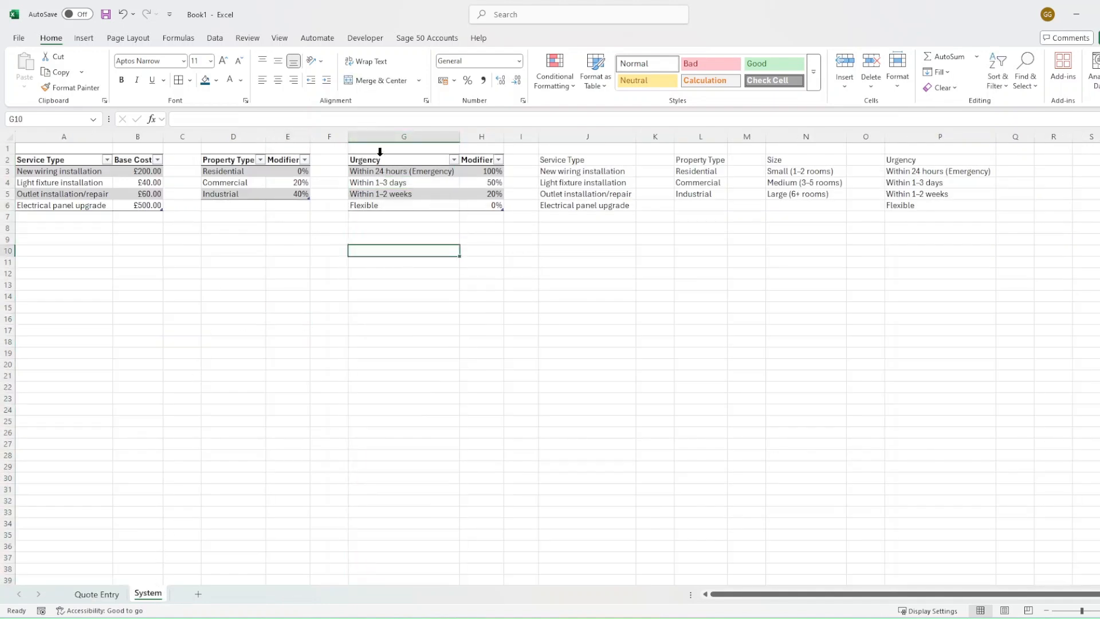
pyautogui.click(380, 137)
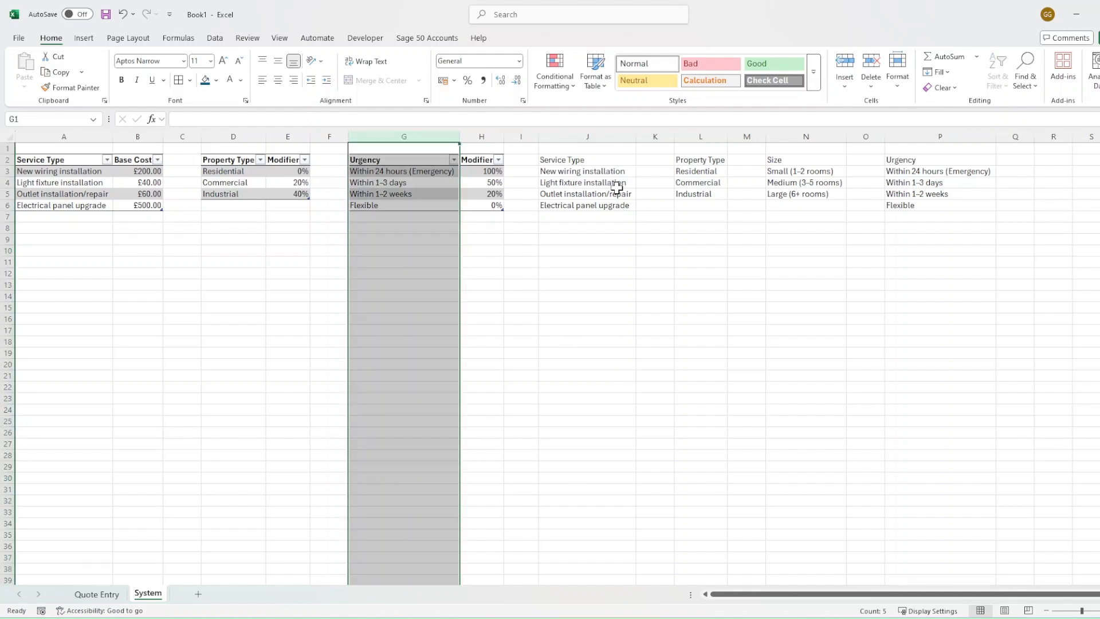
pyautogui.click(587, 140)
pyautogui.hotkey('ctrl', 'shift', '+')
pyautogui.hotkey('ctrl', 'shift', '+')
pyautogui.hotkey('ctrl', 'shift', '+')
pyautogui.hotkey('ctrl', 'shift', '+')
pyautogui.hotkey('ctrl', 'shift', '+')
pyautogui.hotkey('ctrl', 'shift', '+')
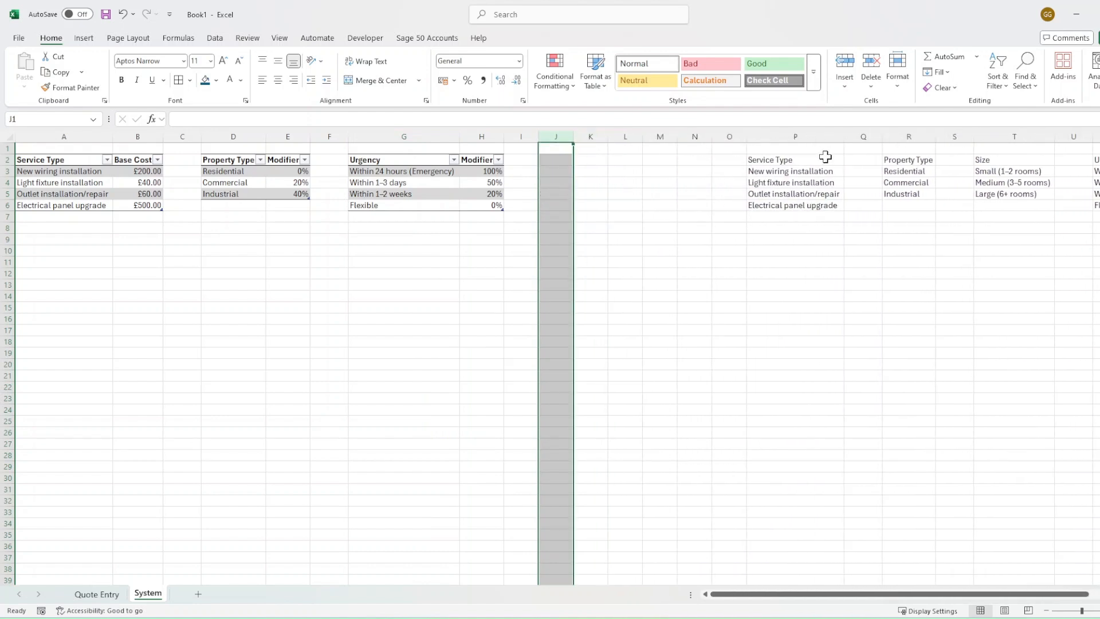
# Step: Copy the Service Type heading from P2 to J2 and enter the heading Size in K2
pyautogui.click(825, 157)
pyautogui.hotkey('ctrl', 'c')
pyautogui.click(548, 159)
pyautogui.hotkey('ctrl', 'v')
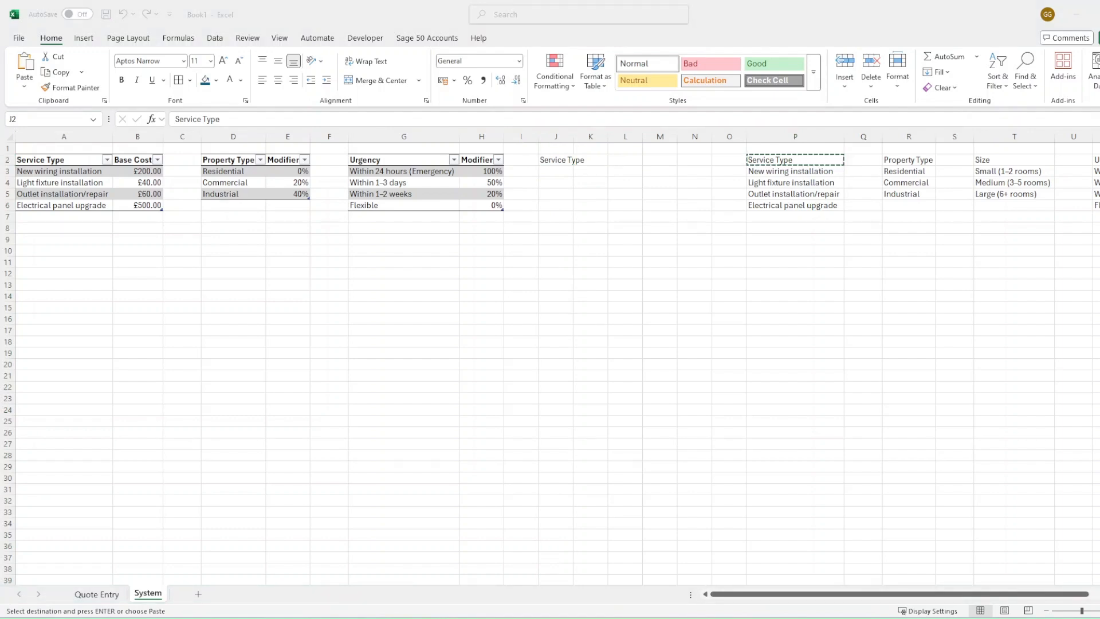
pyautogui.click(770, 280)
pyautogui.click(591, 159)
pyautogui.write('Size')
pyautogui.click(661, 240)
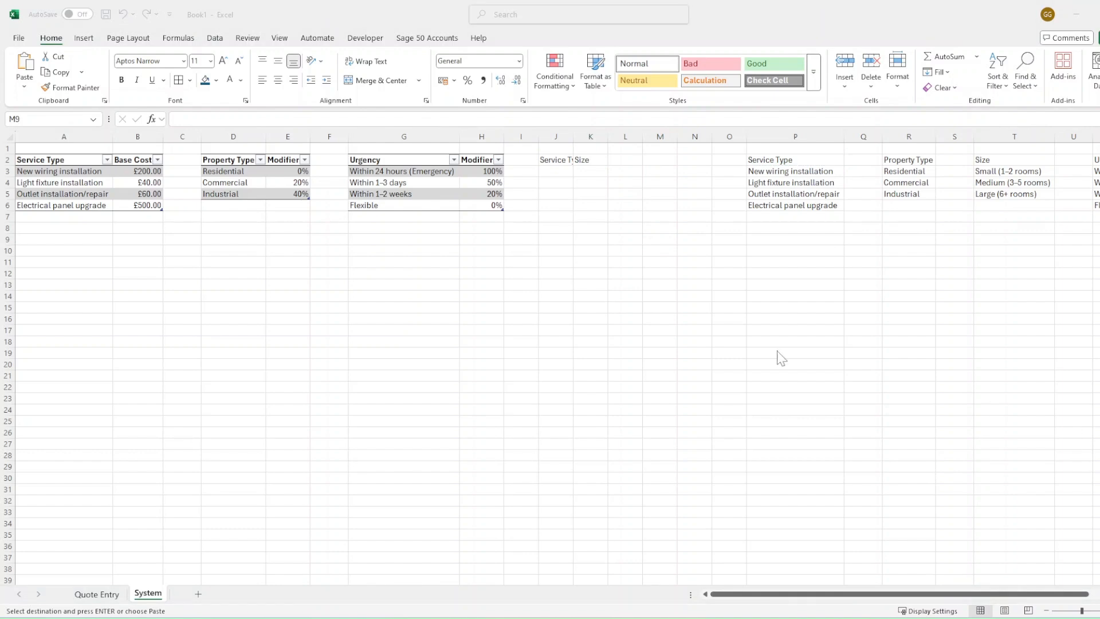
# Step: Paste the headings Product into L2 and Quantity and Cost per Unit (£) into M2:N2, and autofit columns N and J
pyautogui.click(620, 160)
pyautogui.hotkey('ctrl', 'v')
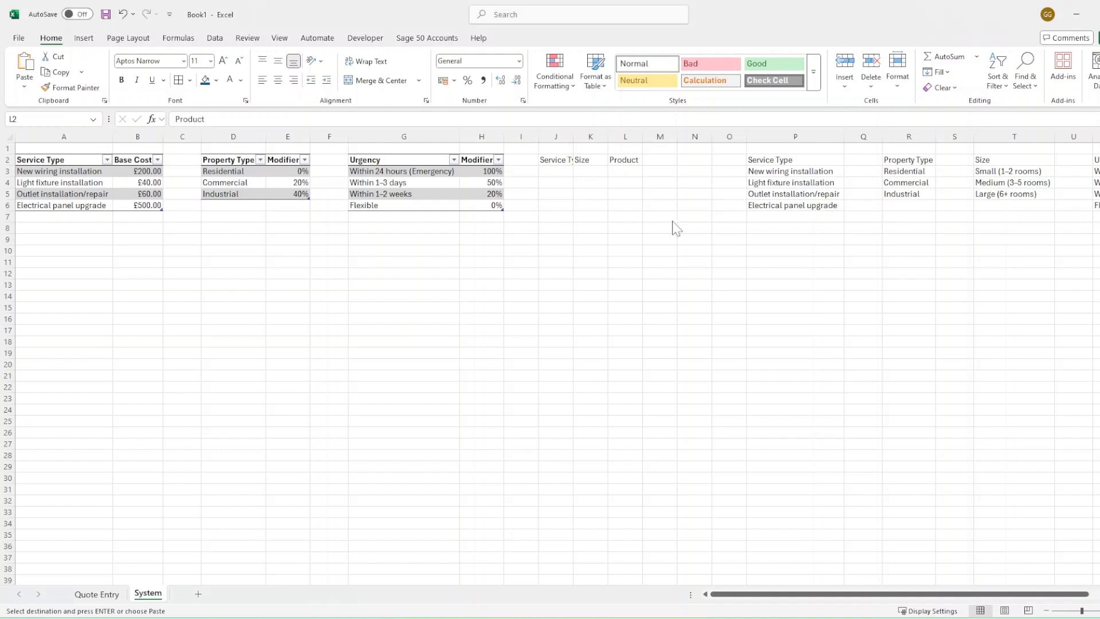
pyautogui.click(660, 160)
pyautogui.hotkey('ctrl', 'v')
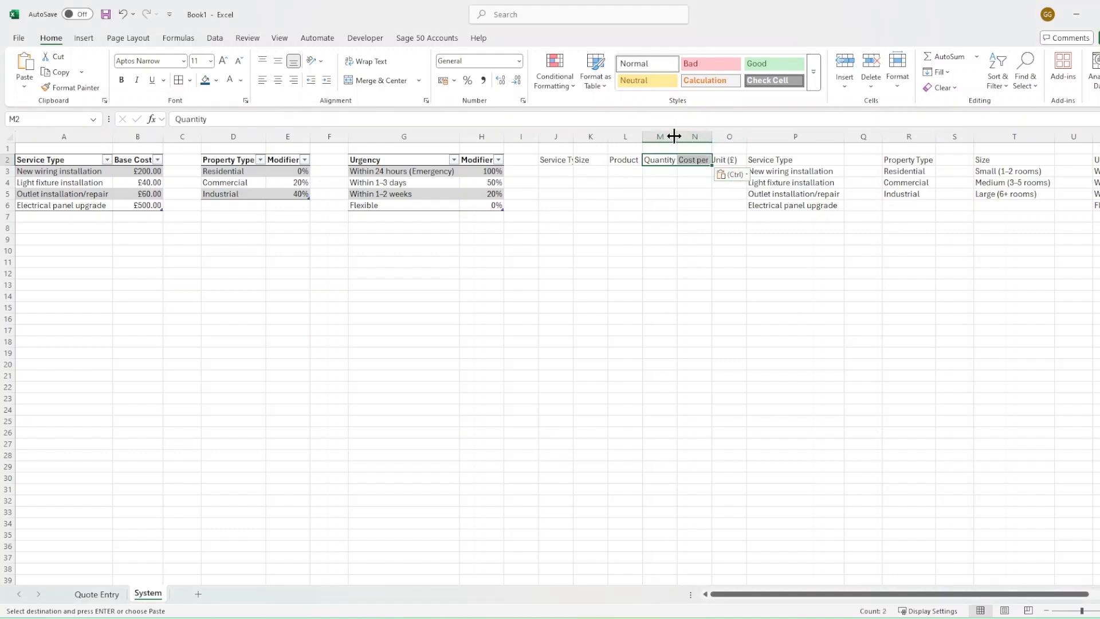
pyautogui.doubleClick(712, 138)
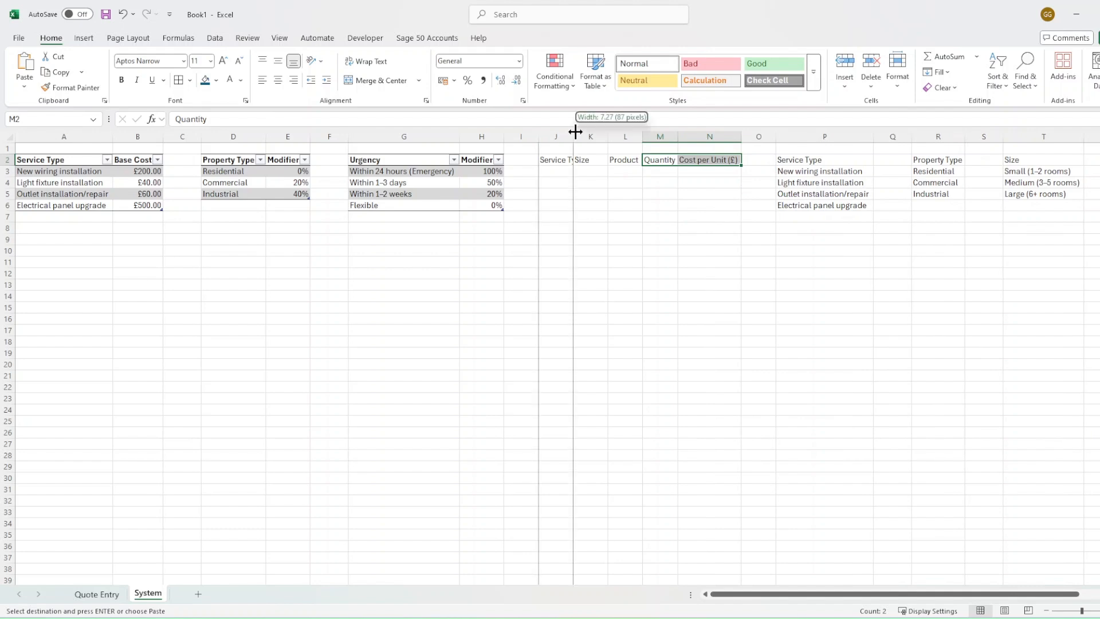
pyautogui.doubleClick(574, 137)
# Step: Create a table with headers from the range J2:N3 on the System sheet
pyautogui.moveTo(573, 161); pyautogui.dragTo(727, 172)
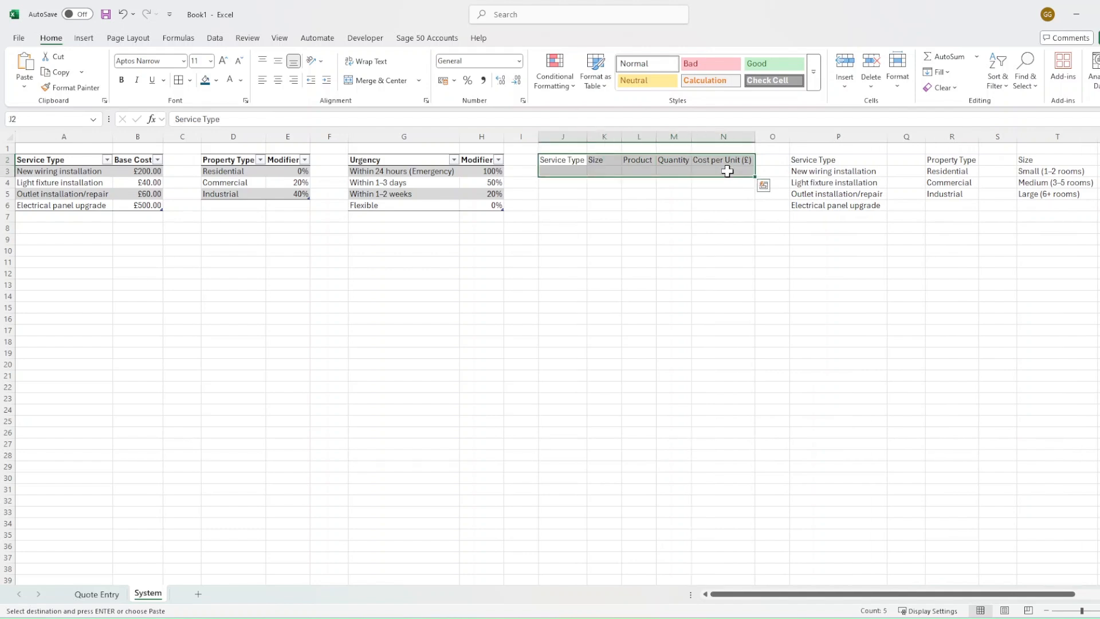
pyautogui.hotkey('ctrl', 't')
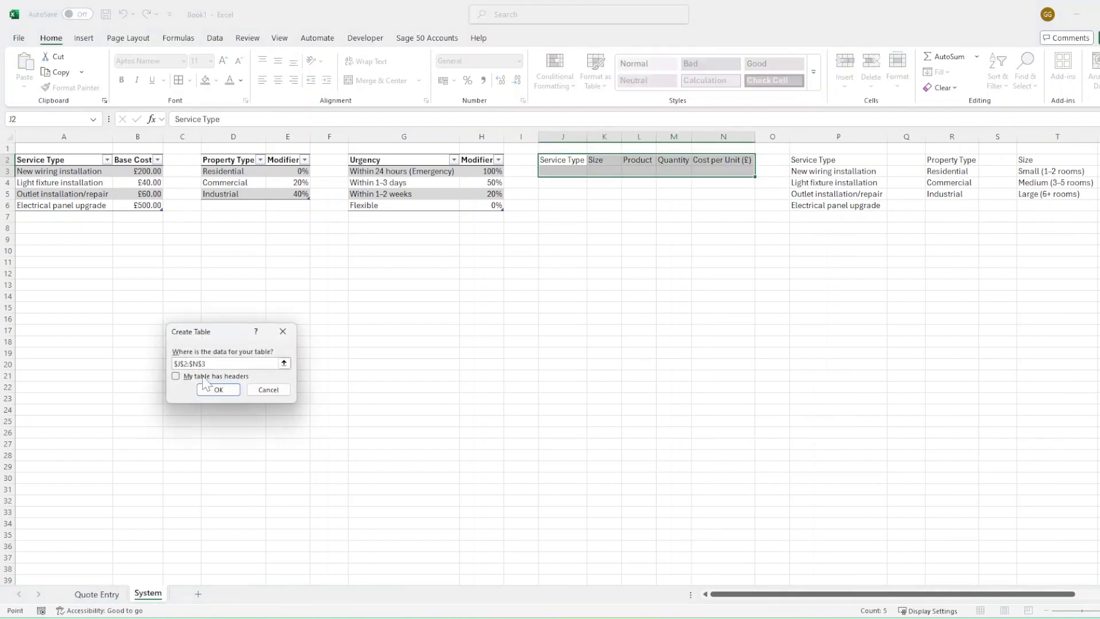
pyautogui.press('Return')
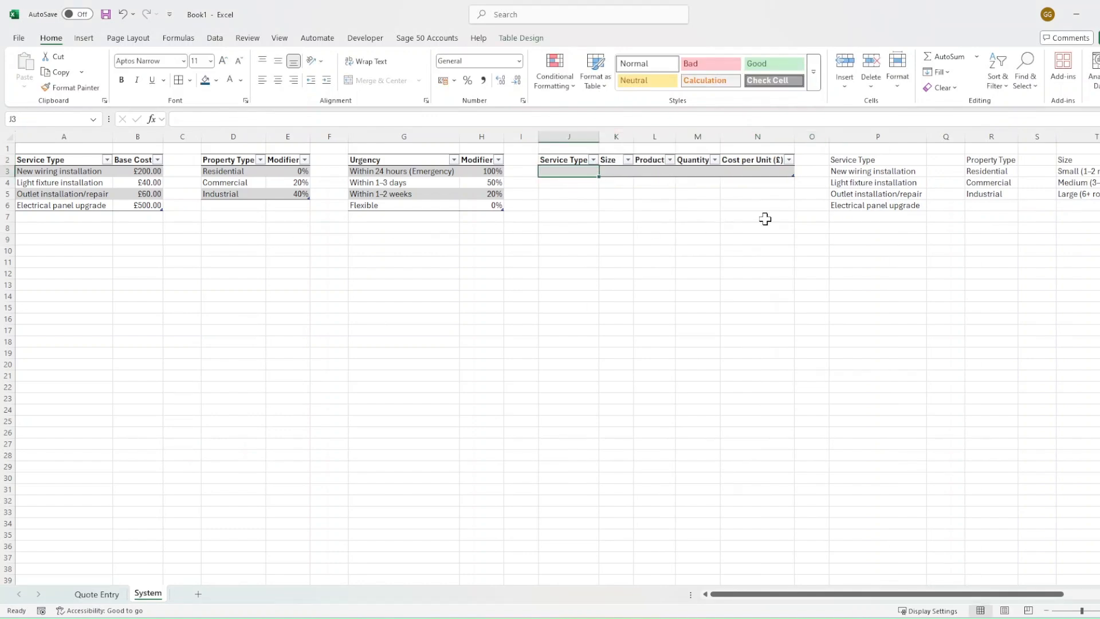
# Step: Copy the service type New wiring installation from P3 into J3 of the new table
pyautogui.moveTo(875, 172); pyautogui.dragTo(873, 204)
pyautogui.hotkey('ctrl', 'c')
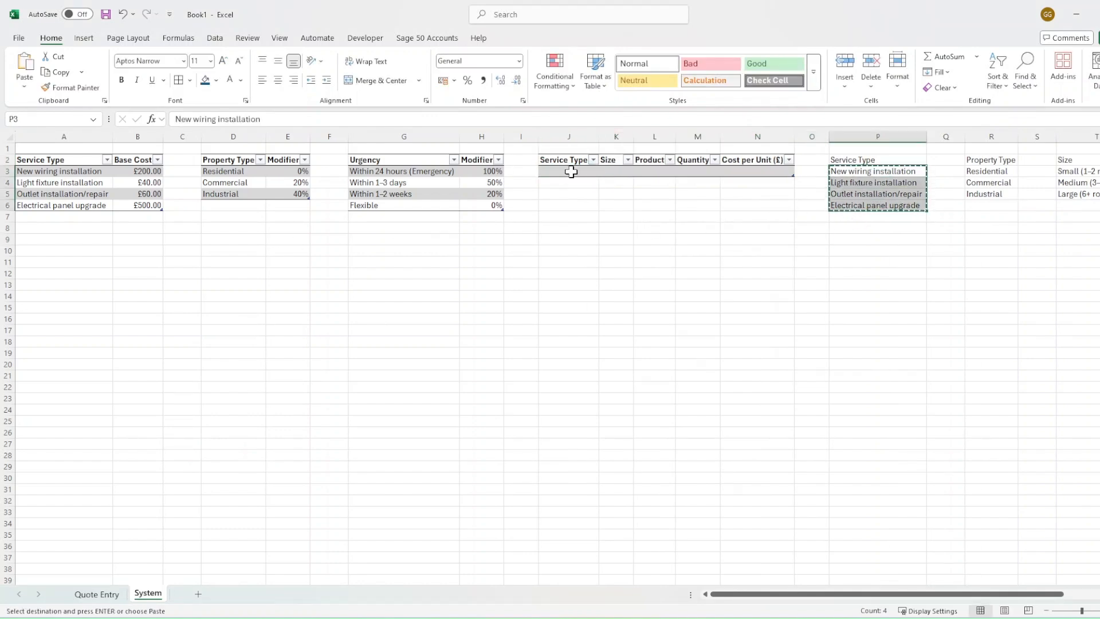
pyautogui.click(811, 239)
pyautogui.click(872, 172)
pyautogui.hotkey('ctrl', 'c')
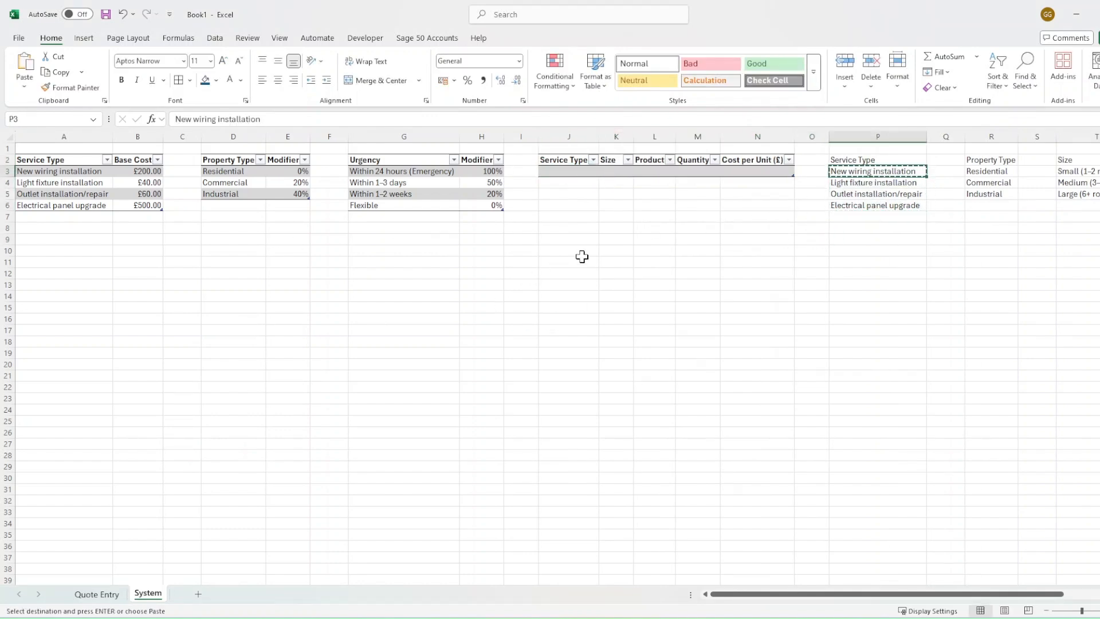
pyautogui.click(559, 172)
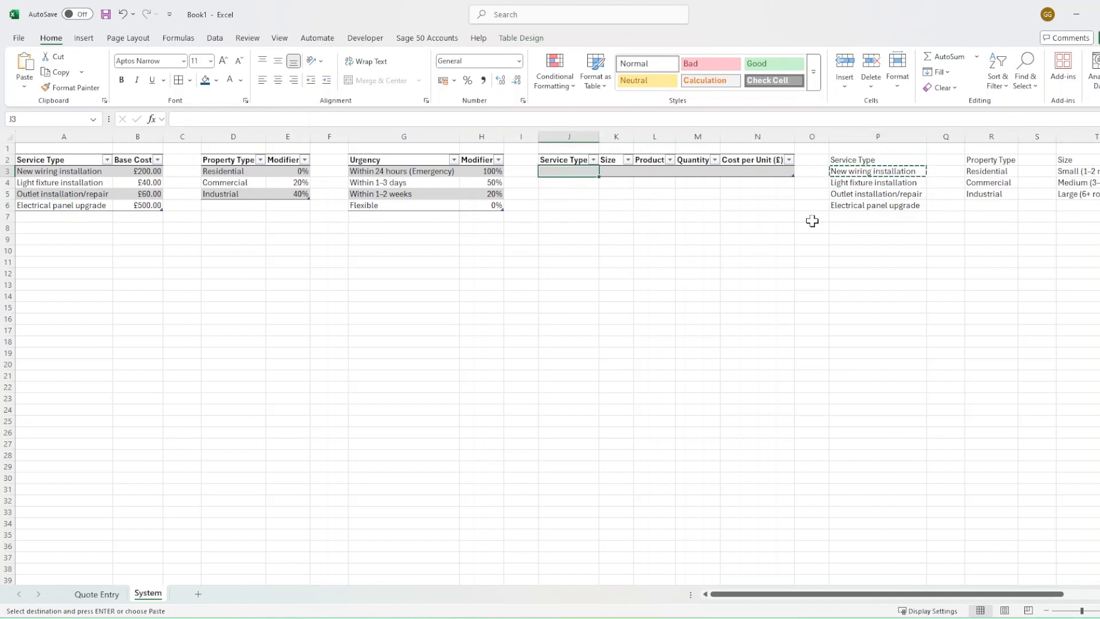
pyautogui.hotkey('ctrl', 'v')
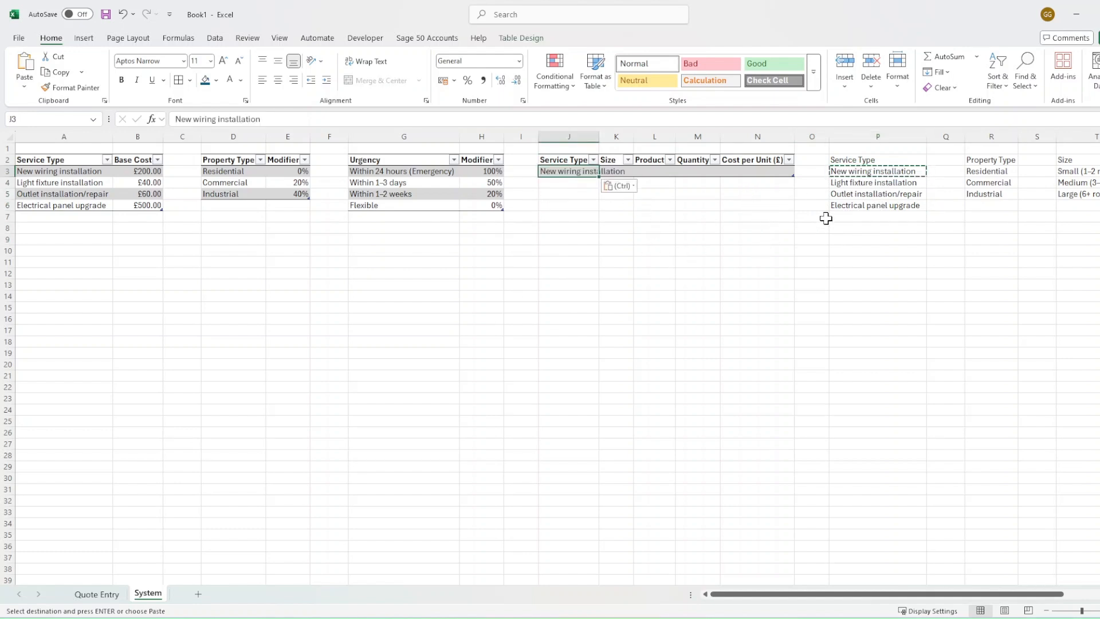
# Step: Copy the other three service types from P4:P6 into J4:J6 one by one, and autofit column J
pyautogui.click(871, 184)
pyautogui.hotkey('ctrl', 'c')
pyautogui.click(555, 182)
pyautogui.hotkey('ctrl', 'v')
pyautogui.click(846, 203)
pyautogui.hotkey('ctrl', 'c')
pyautogui.click(585, 195)
pyautogui.hotkey('ctrl', 'v')
pyautogui.click(903, 208)
pyautogui.hotkey('ctrl', 'c')
pyautogui.click(571, 207)
pyautogui.hotkey('ctrl', 'v')
pyautogui.click(696, 239)
pyautogui.doubleClick(600, 138)
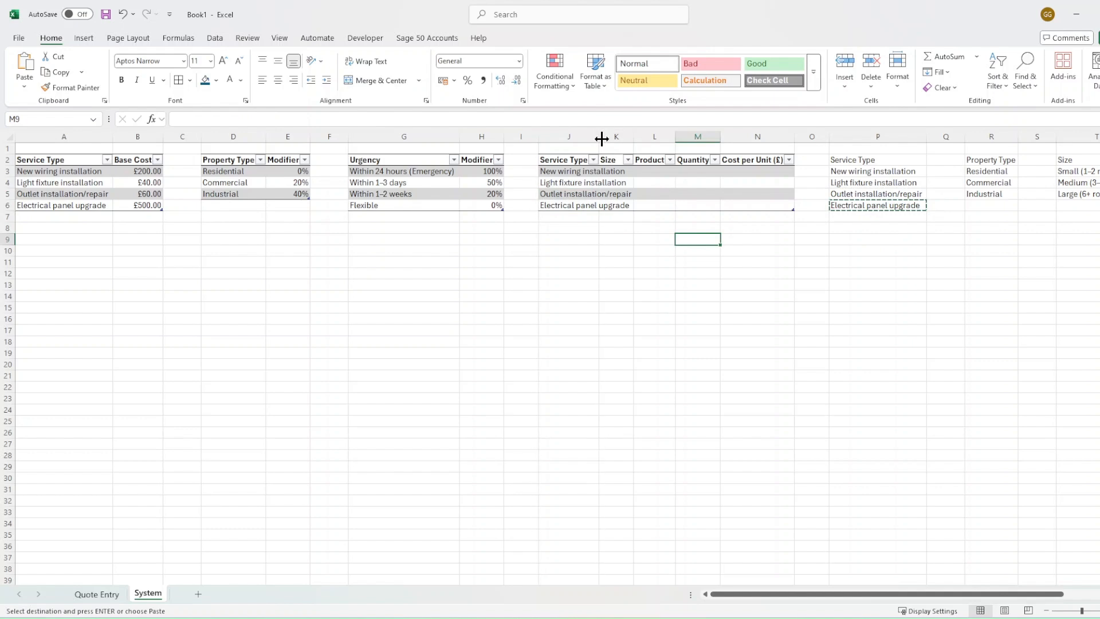
# Step: Delete the Electrical panel upgrade row from the product table in J:N
pyautogui.click(578, 206)
pyautogui.click(540, 205)
pyautogui.press('Escape')
pyautogui.hotkey('ctrl', '-')
pyautogui.click(648, 170)
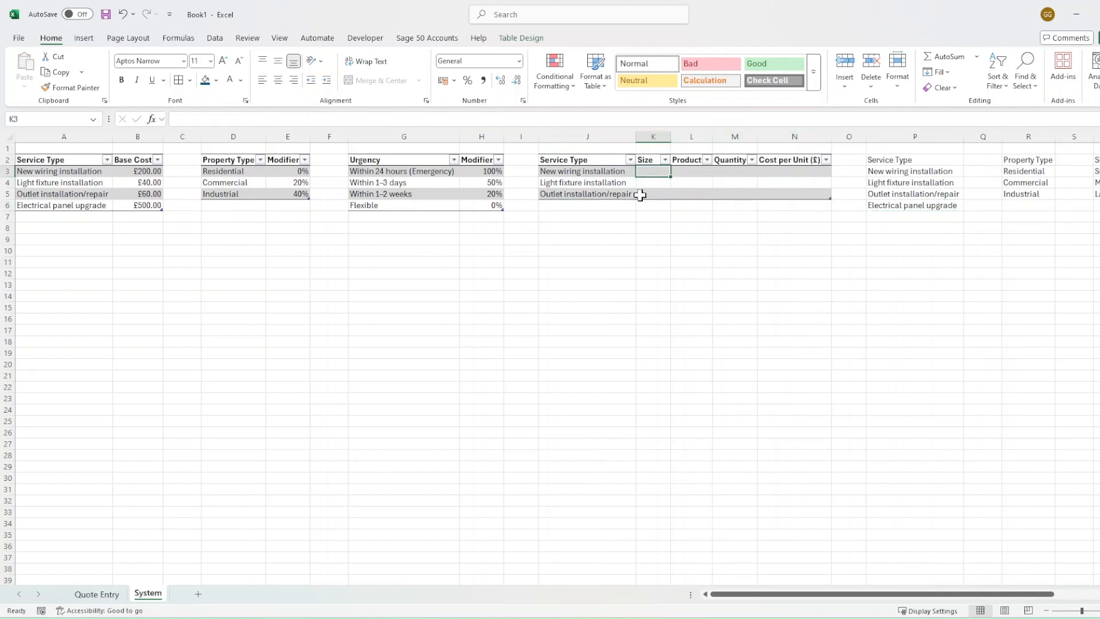
pyautogui.click(541, 193)
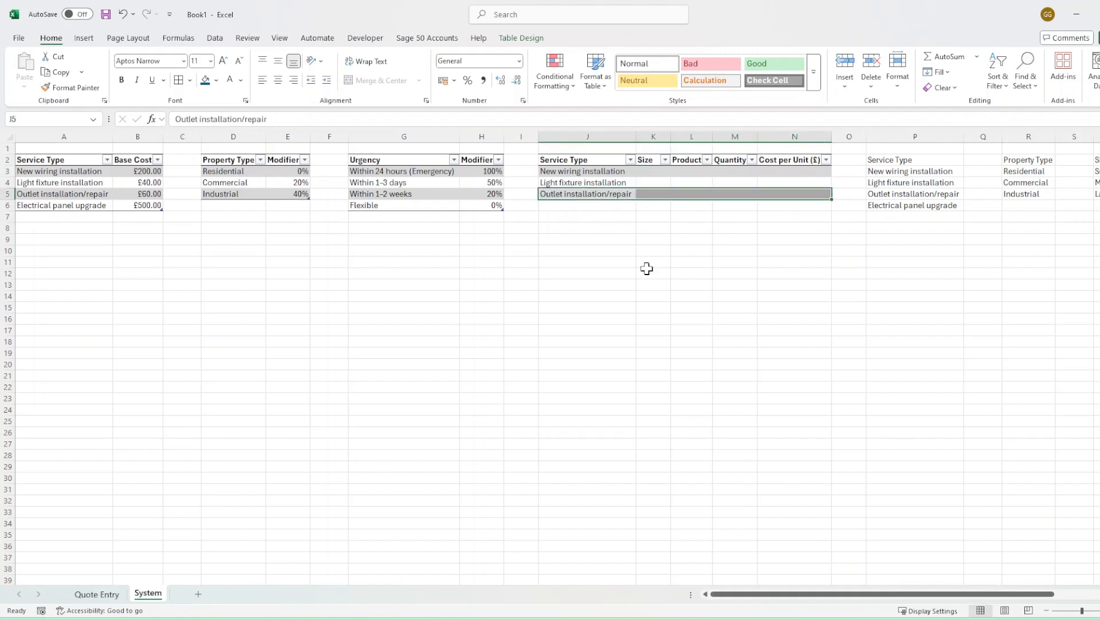
pyautogui.rightClick(597, 195)
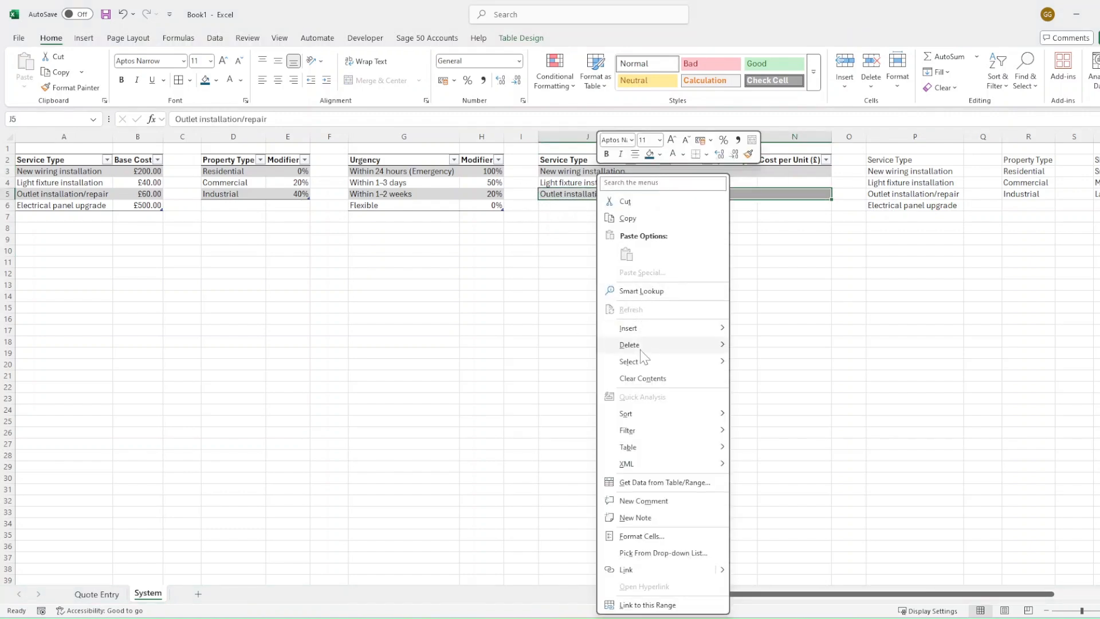
pyautogui.click(805, 345)
pyautogui.click(624, 215)
pyautogui.click(648, 207)
pyautogui.click(647, 193)
pyautogui.click(652, 171)
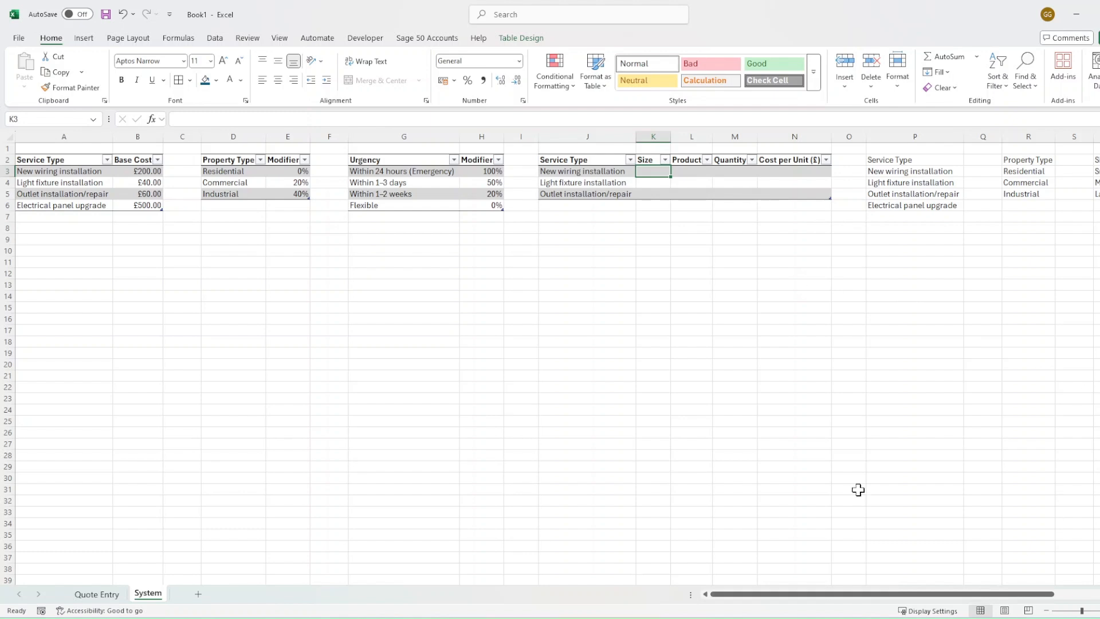
pyautogui.click(639, 278)
pyautogui.click(627, 254)
pyautogui.click(592, 181)
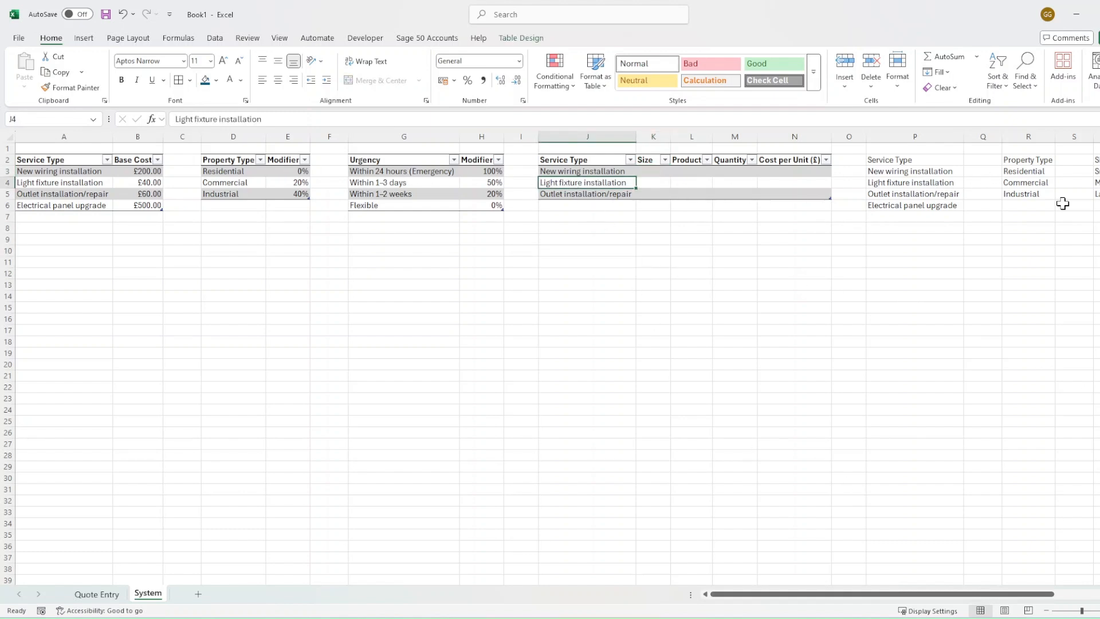
pyautogui.moveTo(1096, 171); pyautogui.dragTo(1097, 194)
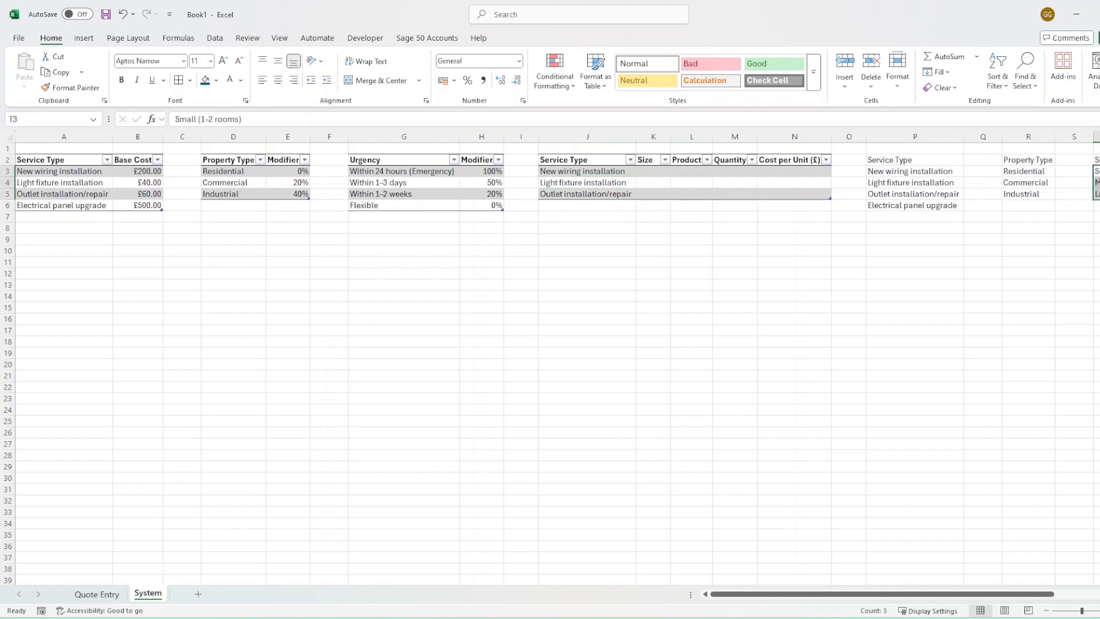
# Step: Insert two blank table rows below New wiring installation and two below Light fixture installation, and extend the table to row 11
pyautogui.moveTo(841, 596); pyautogui.dragTo(903, 602)
pyautogui.click(629, 421)
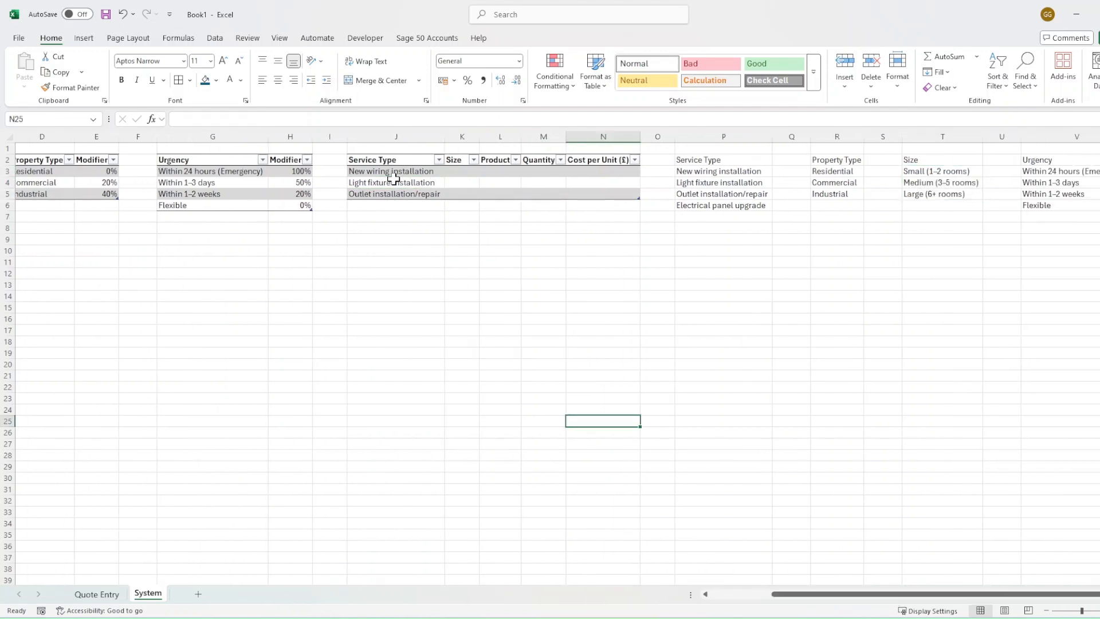
pyautogui.moveTo(397, 181); pyautogui.dragTo(608, 194)
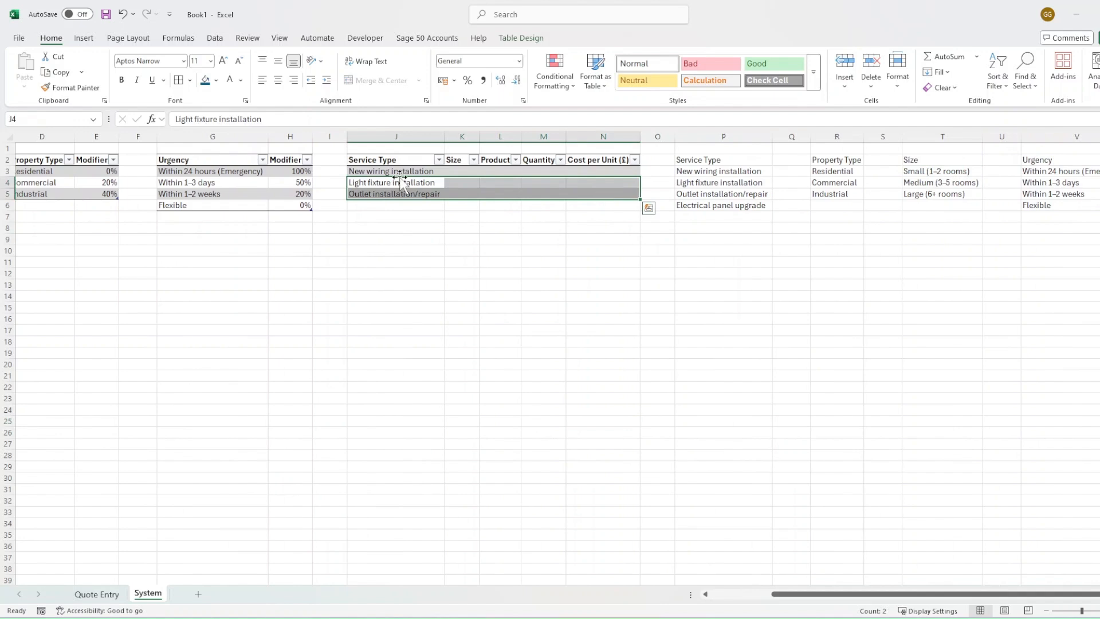
pyautogui.click(345, 182)
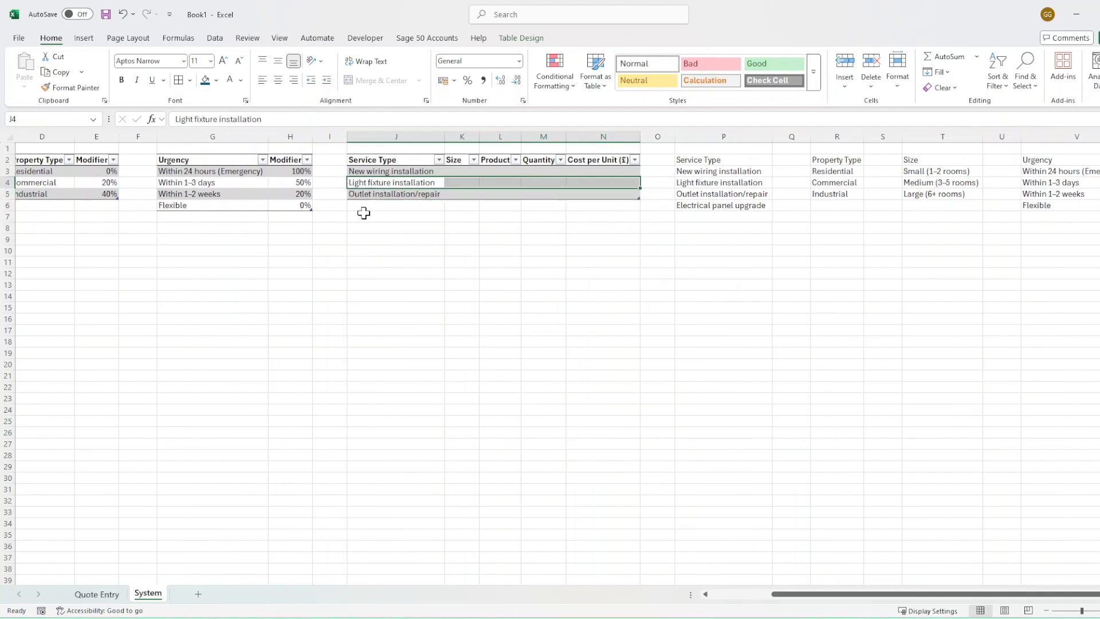
pyautogui.hotkey('ctrl', 'shift', '+')
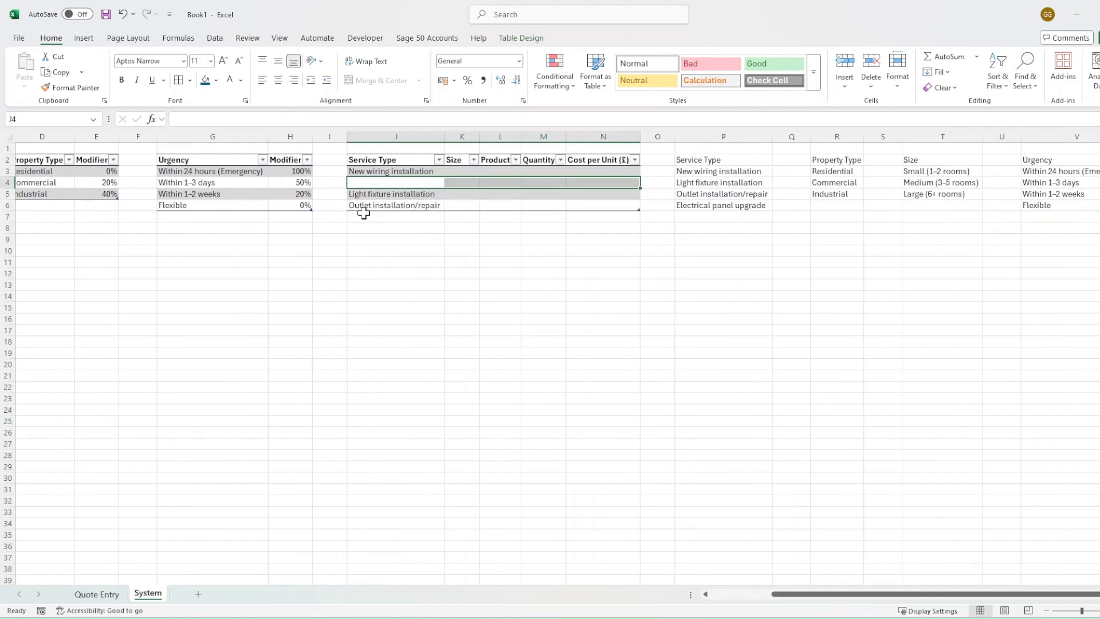
pyautogui.hotkey('ctrl', 'shift', '+')
pyautogui.click(365, 216)
pyautogui.hotkey('ctrl', 'shift', '+')
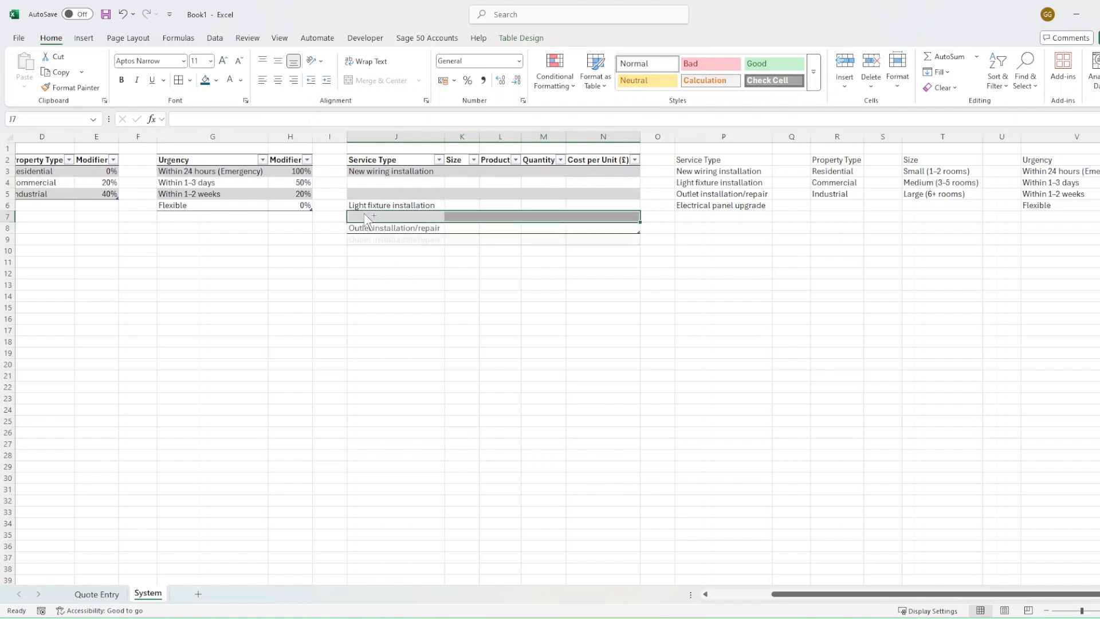
pyautogui.hotkey('ctrl', 'shift', '+')
pyautogui.click(398, 242)
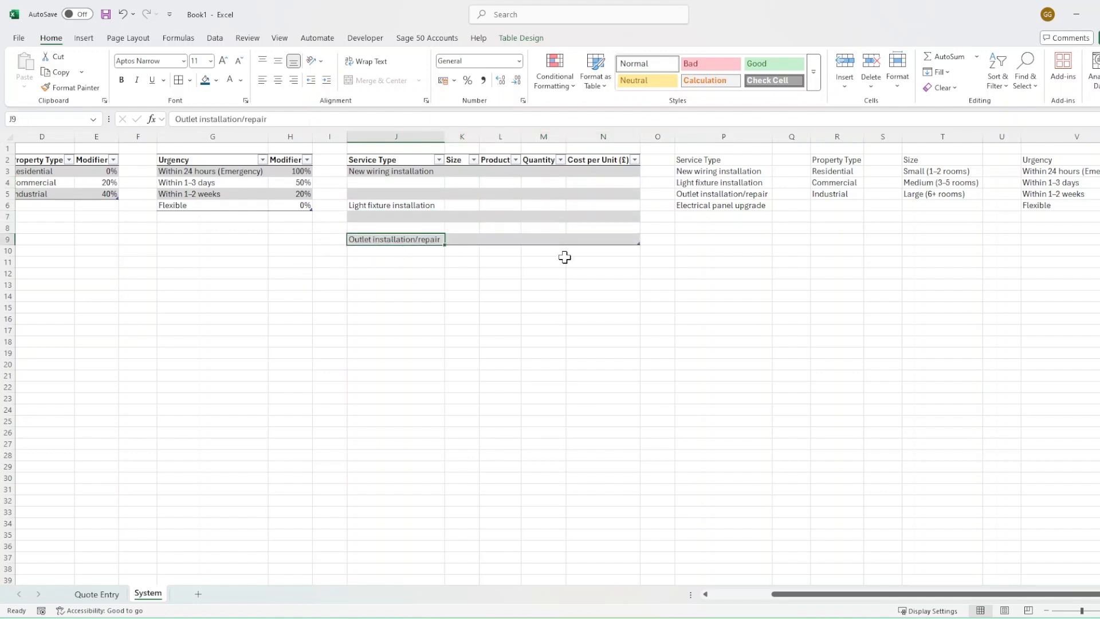
pyautogui.moveTo(640, 248); pyautogui.dragTo(639, 264)
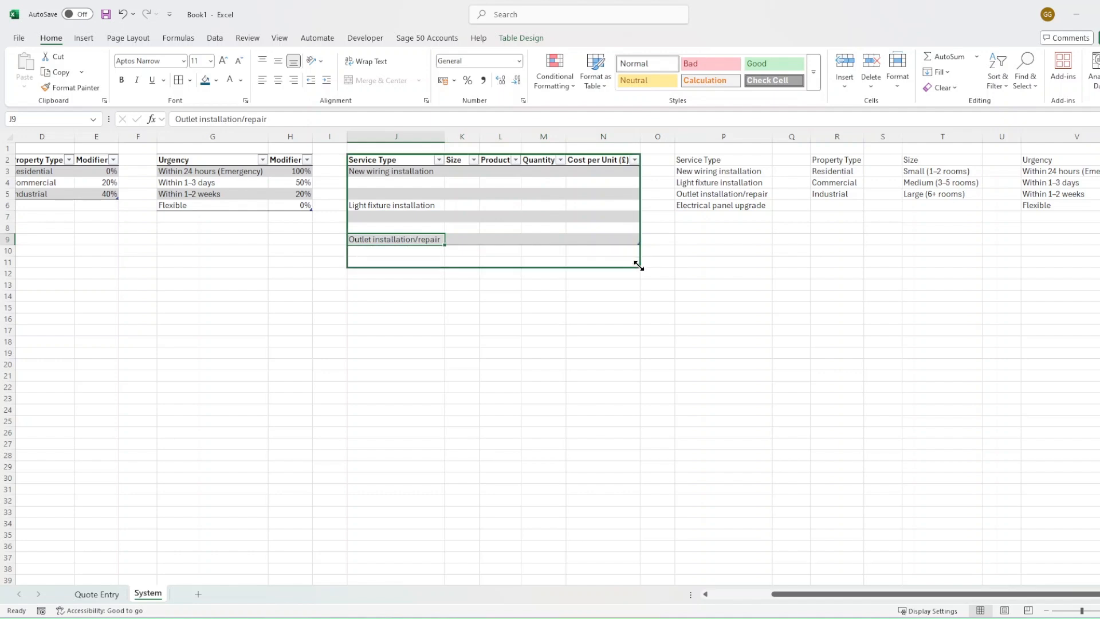
# Step: Copy each service type into the two blank rows beneath it, filling J3:J11 with three rows per service
pyautogui.click(404, 172)
pyautogui.hotkey('ctrl', 'c')
pyautogui.moveTo(403, 182); pyautogui.dragTo(405, 263)
pyautogui.hotkey('ctrl', 'v')
pyautogui.click(401, 205)
pyautogui.hotkey('ctrl', 'c')
pyautogui.hotkey('ctrl', 'v')
pyautogui.click(407, 240)
pyautogui.hotkey('ctrl', 'c')
pyautogui.click(404, 254)
pyautogui.hotkey('ctrl', 'v')
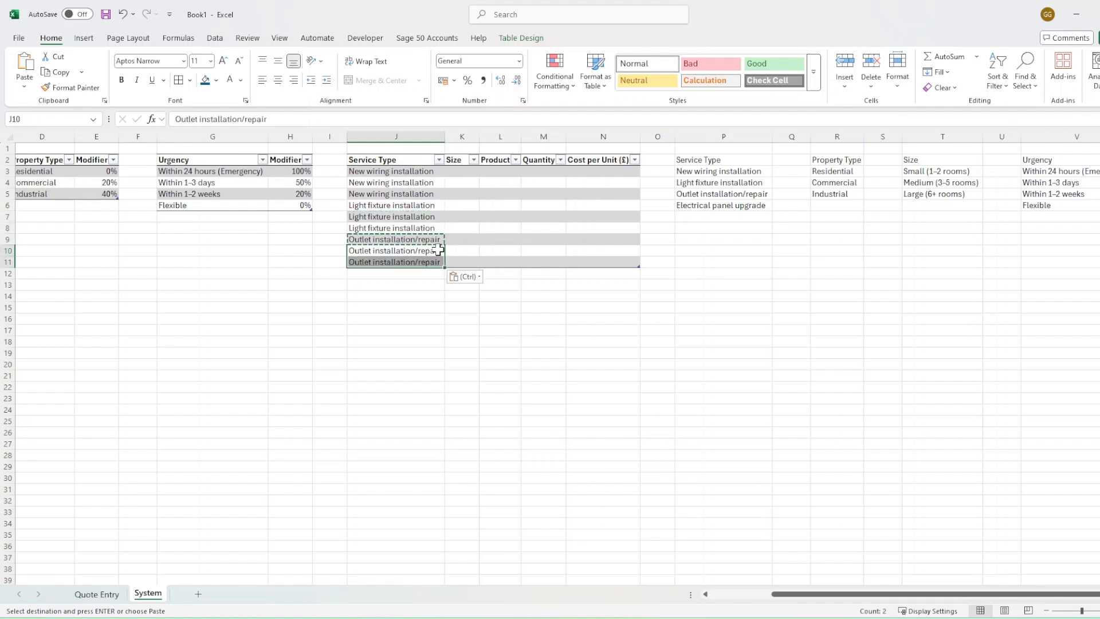
# Step: Copy the three sizes from T3:T5 into K3:K5, K6:K8 and K9:K11, and widen column K to fit them
pyautogui.click(461, 205)
pyautogui.click(462, 171)
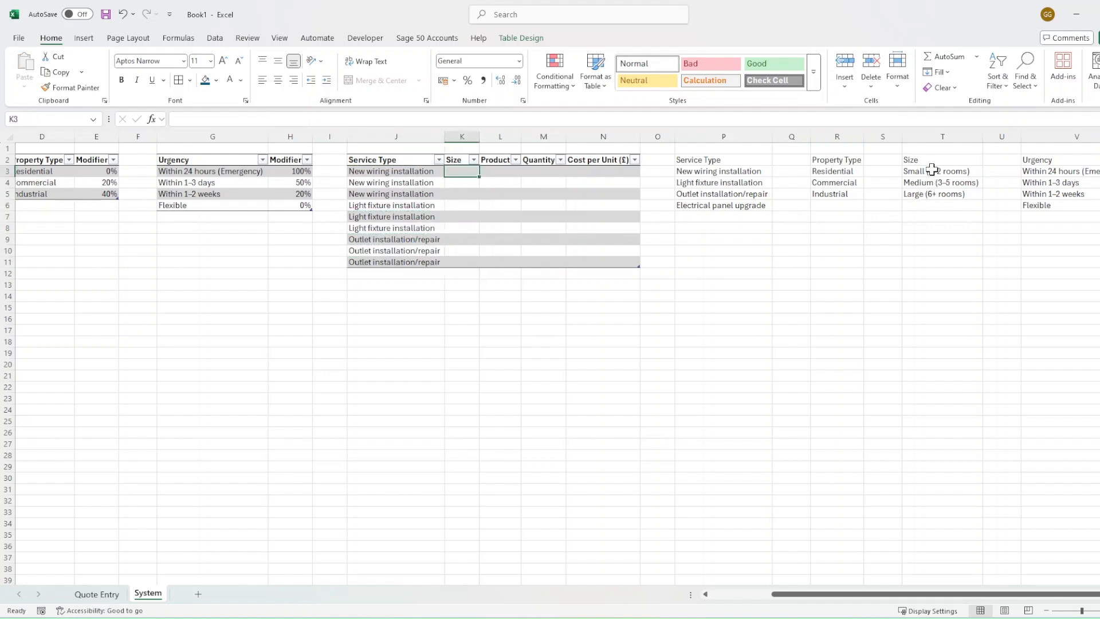
pyautogui.moveTo(933, 171); pyautogui.dragTo(932, 194)
pyautogui.hotkey('ctrl', 'c')
pyautogui.hotkey('ctrl', 'v')
pyautogui.click(457, 205)
pyautogui.hotkey('ctrl', 'v')
pyautogui.click(459, 241)
pyautogui.hotkey('ctrl', 'v')
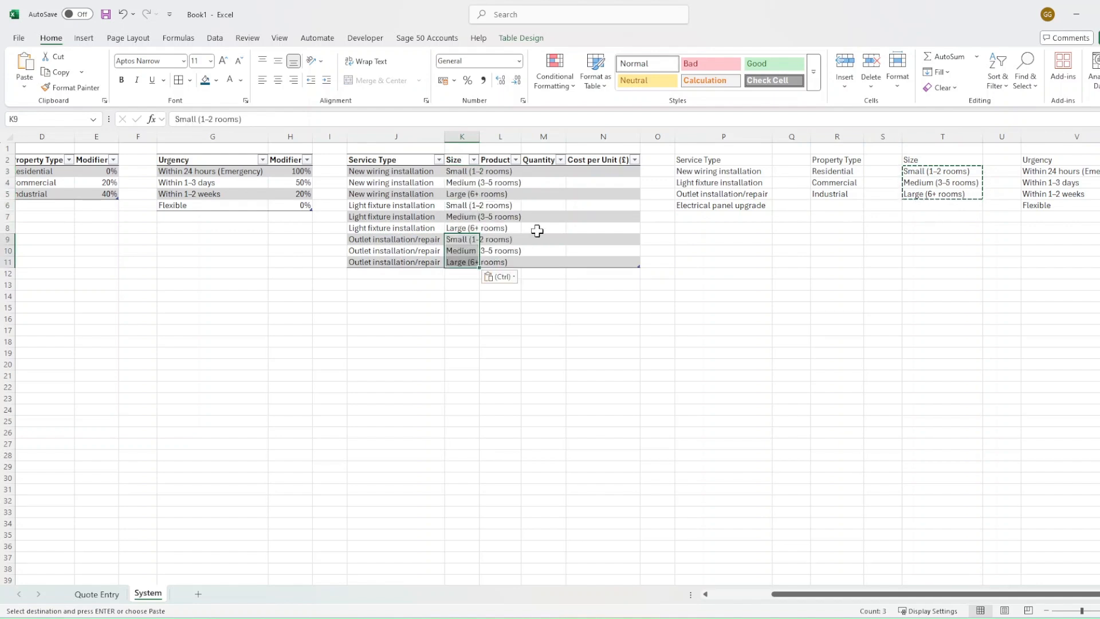
pyautogui.click(535, 229)
pyautogui.moveTo(480, 137); pyautogui.dragTo(569, 136)
pyautogui.click(593, 216)
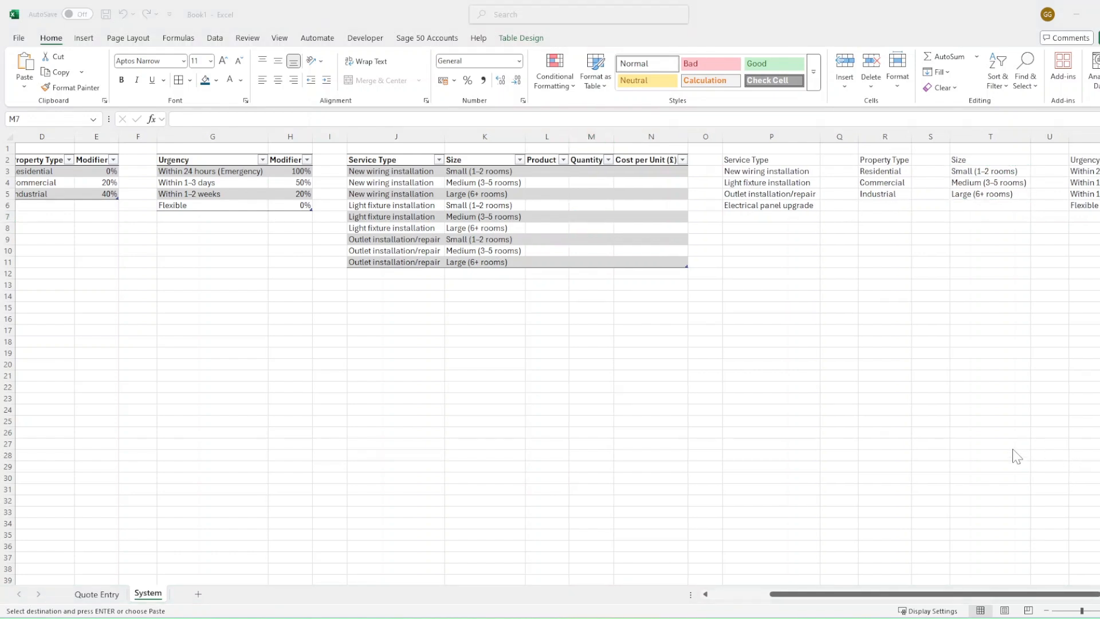
# Step: Enter the product Wiring in L3 and copy it to L4:L5 for the New wiring installation rows
pyautogui.click(549, 172)
pyautogui.write('Wiring')
pyautogui.press('Return')
pyautogui.click(549, 172)
pyautogui.hotkey('ctrl', 'c')
pyautogui.moveTo(544, 182); pyautogui.dragTo(554, 193)
pyautogui.hotkey('ctrl', 'v')
# Step: Enter the product Fixtures in L6 and copy it to L7:L8 for the Light fixture installation rows
pyautogui.click(550, 208)
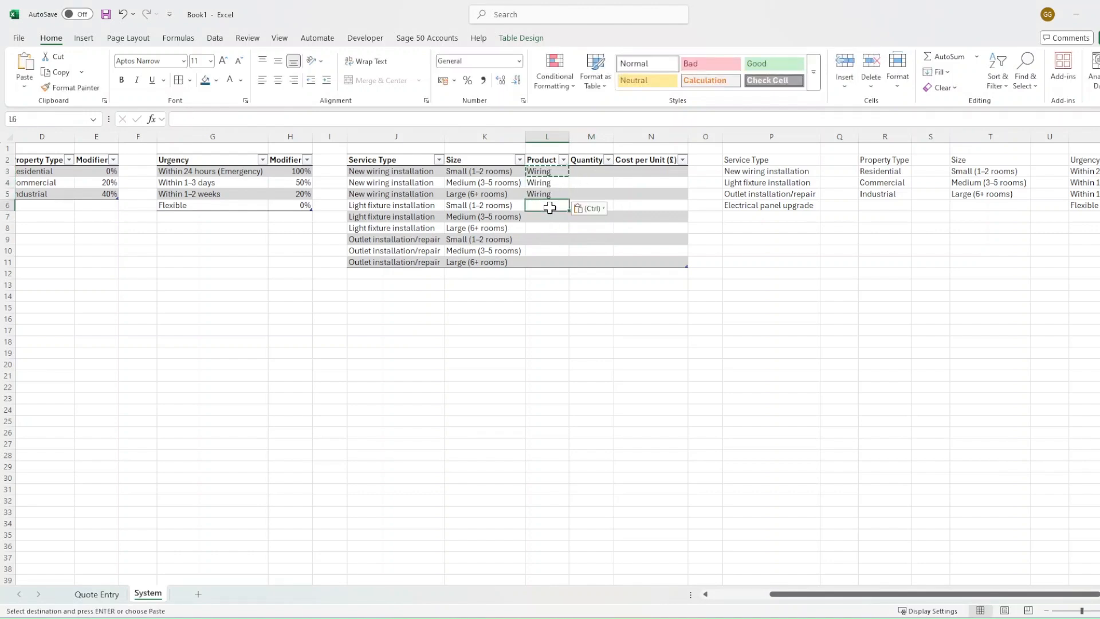
pyautogui.write('L')
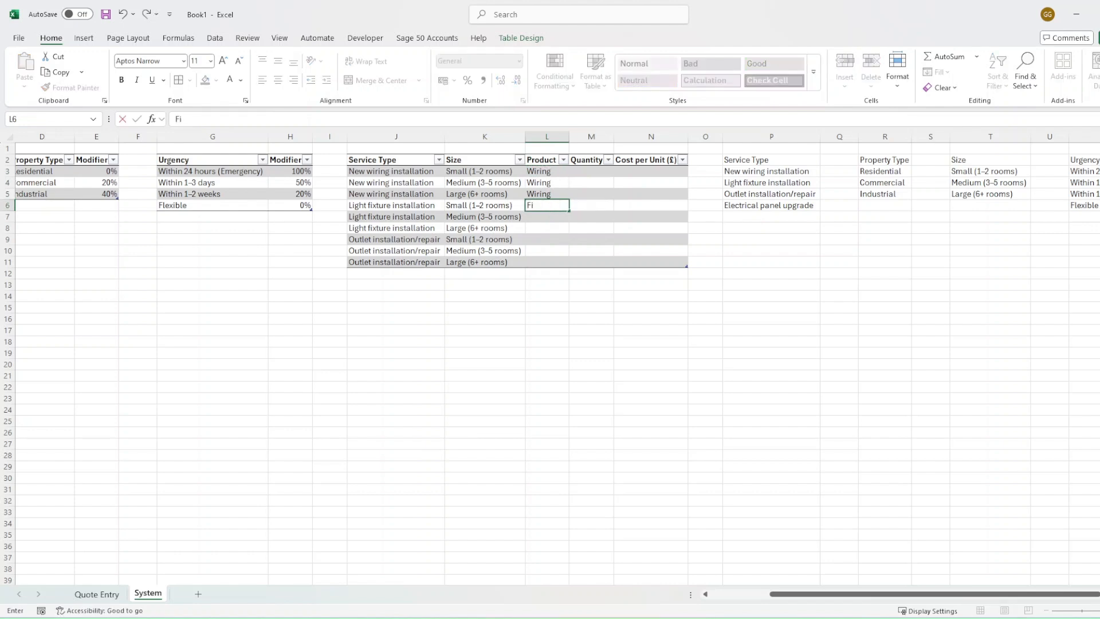
pyautogui.write('Fixtures')
pyautogui.press('Return')
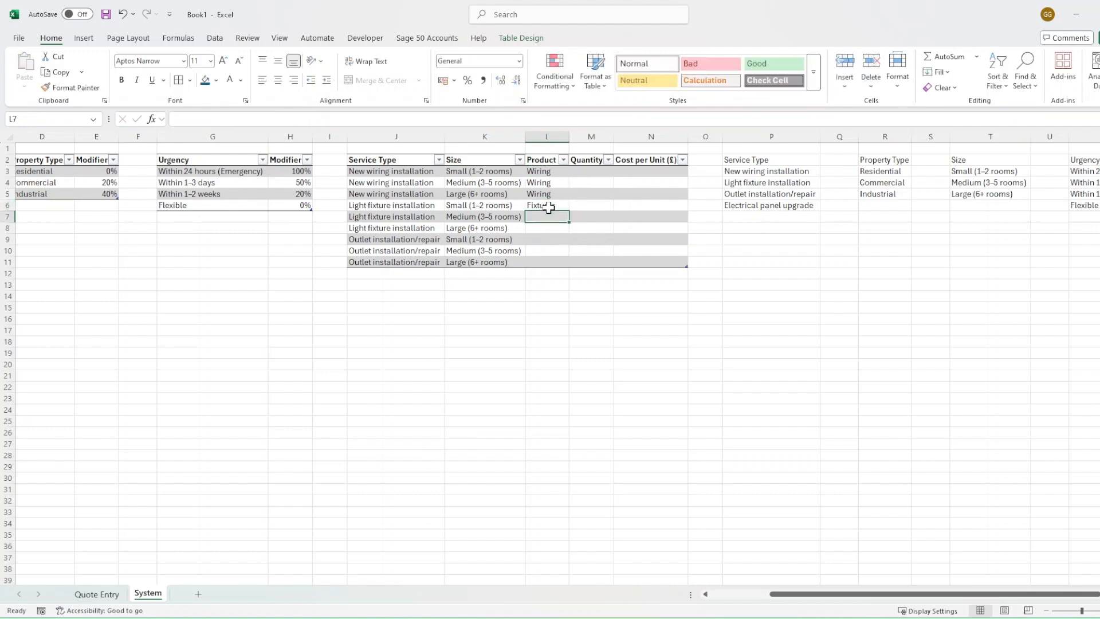
pyautogui.moveTo(558, 212); pyautogui.dragTo(555, 228)
pyautogui.press('Escape')
pyautogui.hotkey('ctrl', 'c')
pyautogui.hotkey('ctrl', 'v')
# Step: Enter the product Covers in L9 and copy it to L10:L11 for the Outlet installation/repair rows
pyautogui.click(551, 239)
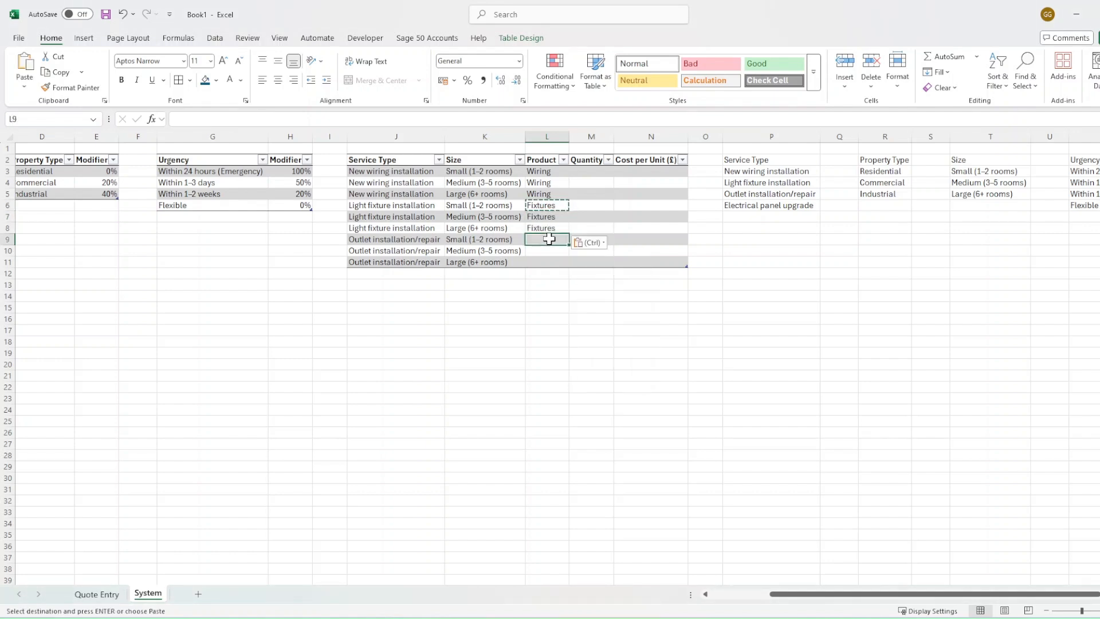
pyautogui.write('Covers')
pyautogui.press('Return')
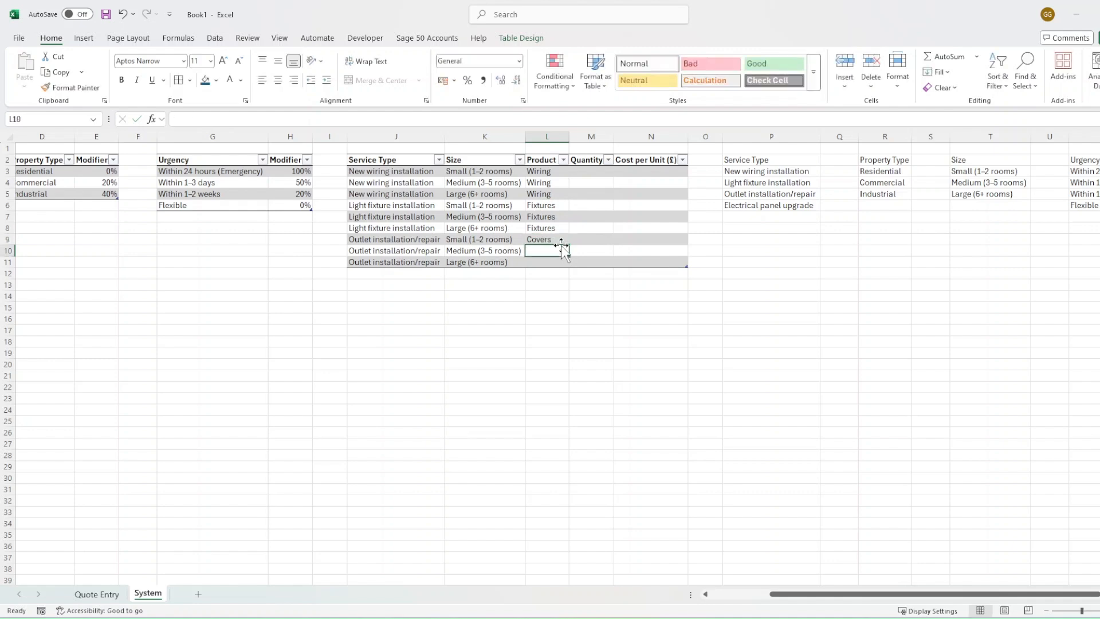
pyautogui.click(559, 239)
pyautogui.hotkey('ctrl', 'c')
pyautogui.moveTo(556, 253); pyautogui.dragTo(557, 262)
pyautogui.press('Return')
# Step: Paste the quantities 50, 150, 300, 3, 5, 10, 2, 5 and 10 from another window into M3:M11
pyautogui.click(590, 171)
pyautogui.hotkey('alt', 'Tab')
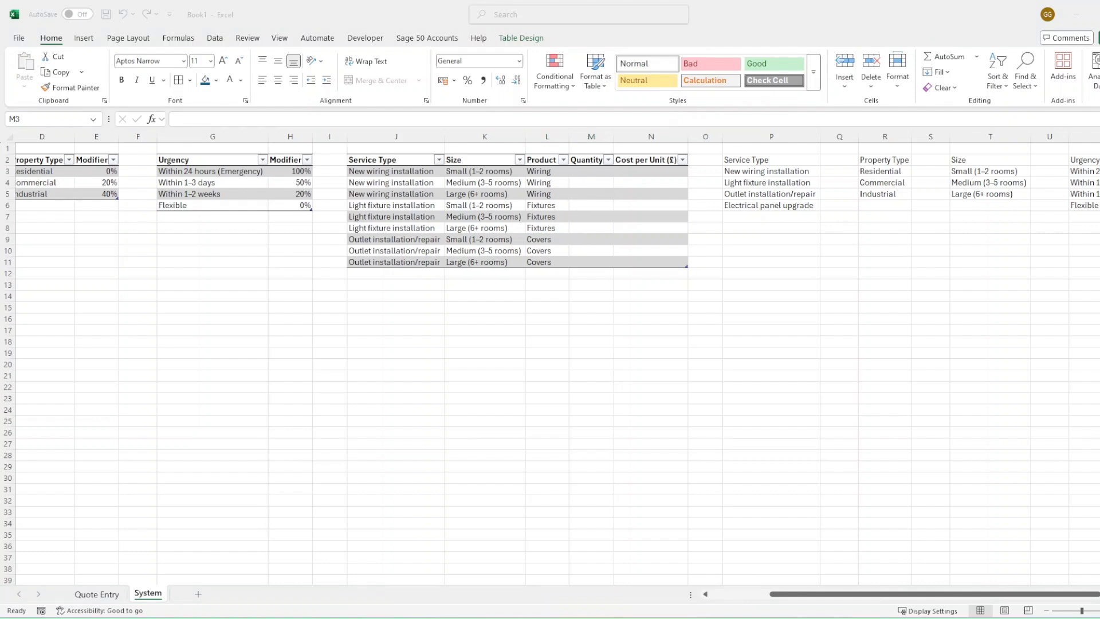
pyautogui.click(594, 173)
pyautogui.hotkey('ctrl', 'v')
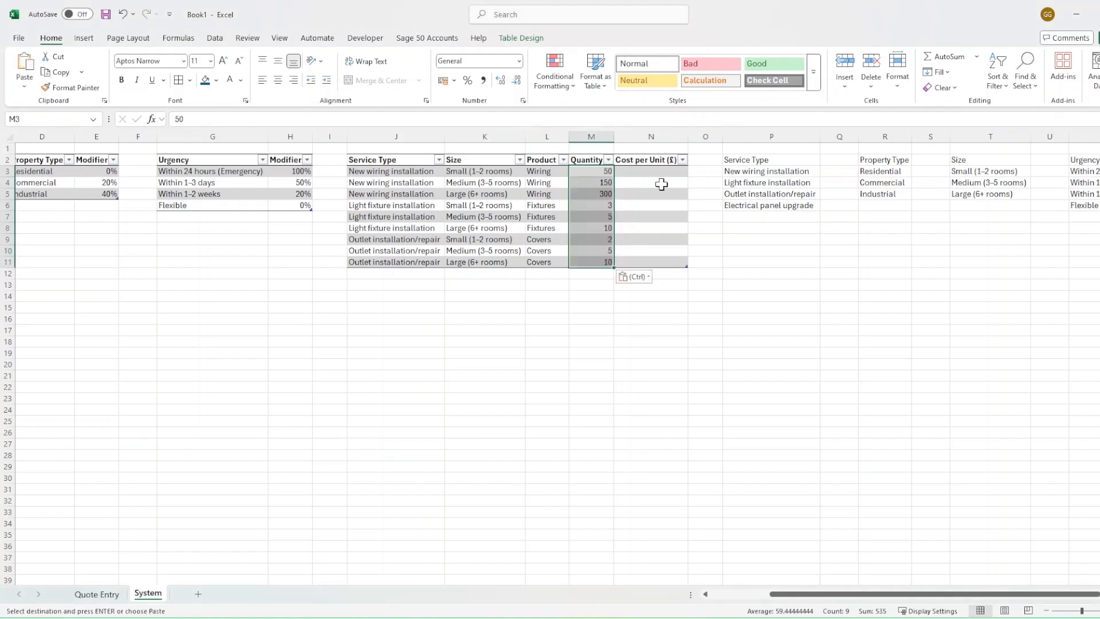
# Step: Paste unit costs from another window into N3:N11: 1.5 for Wiring, 30 for Fixtures and 5 for Covers
pyautogui.hotkey('alt', 'Tab')
pyautogui.hotkey('alt', 'Tab')
pyautogui.moveTo(652, 172); pyautogui.dragTo(652, 262)
pyautogui.hotkey('ctrl', 'v')
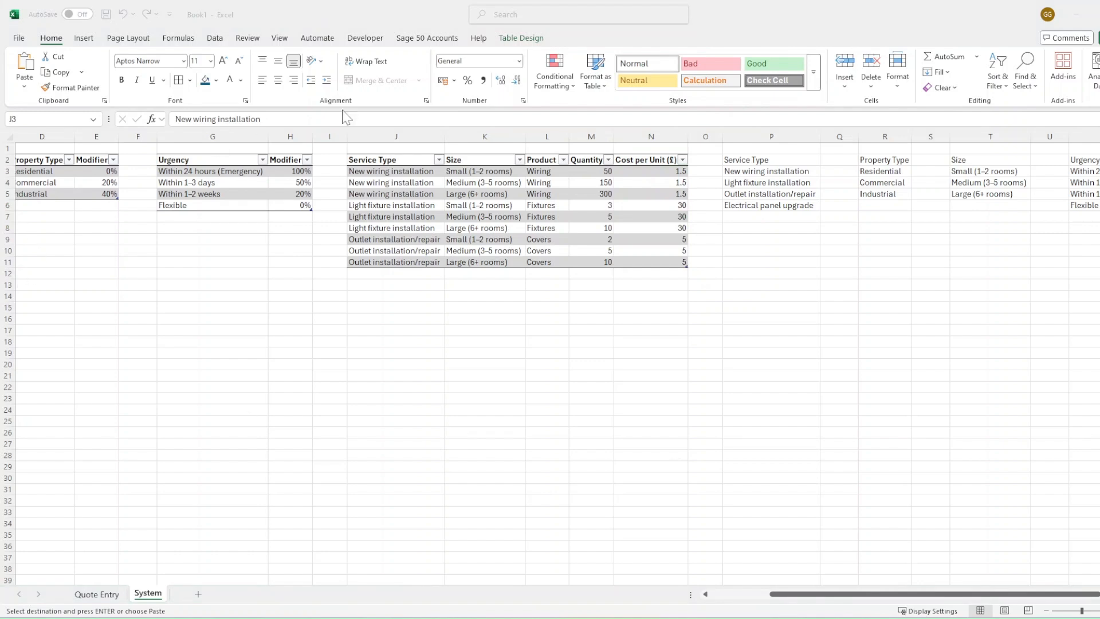
# Step: Rename the table holding the service products, quantities and unit costs as ProductTable
pyautogui.click(382, 188)
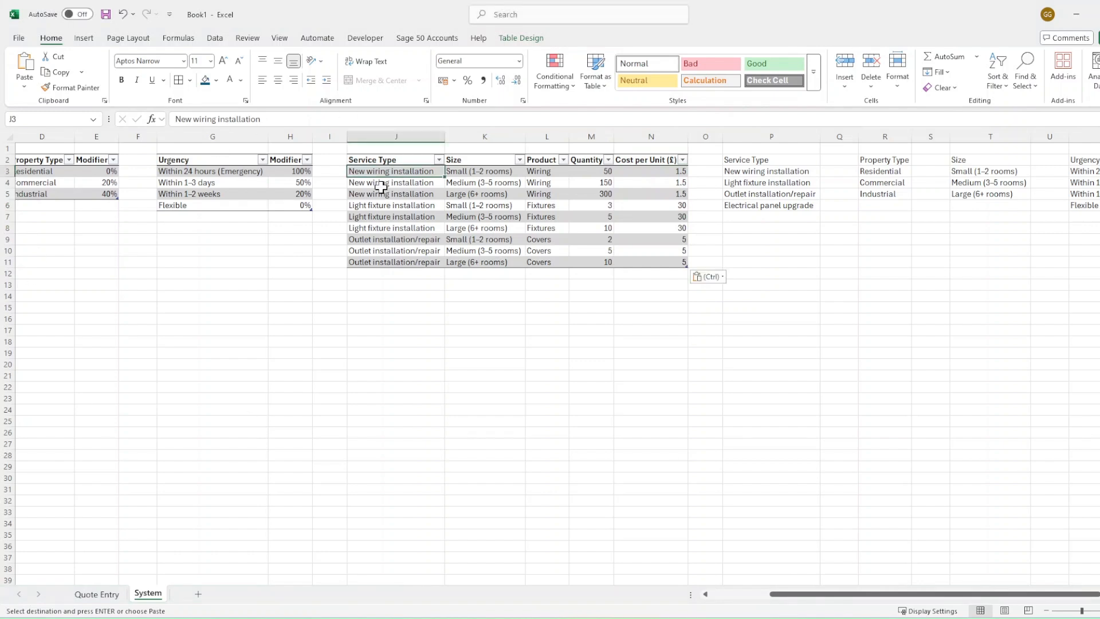
pyautogui.click(510, 38)
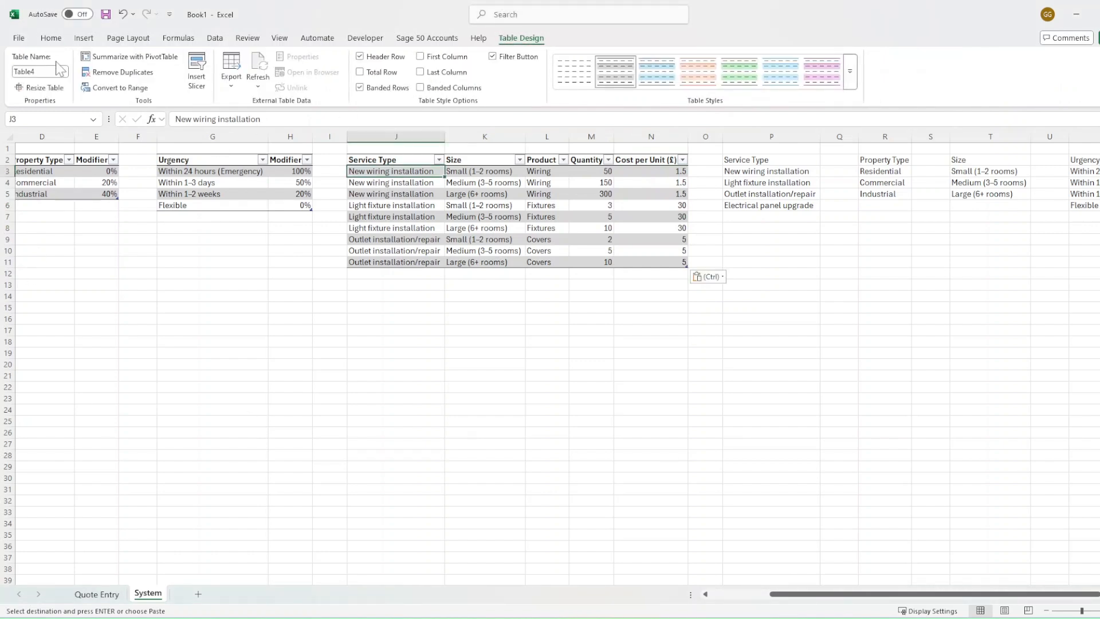
pyautogui.click(39, 71)
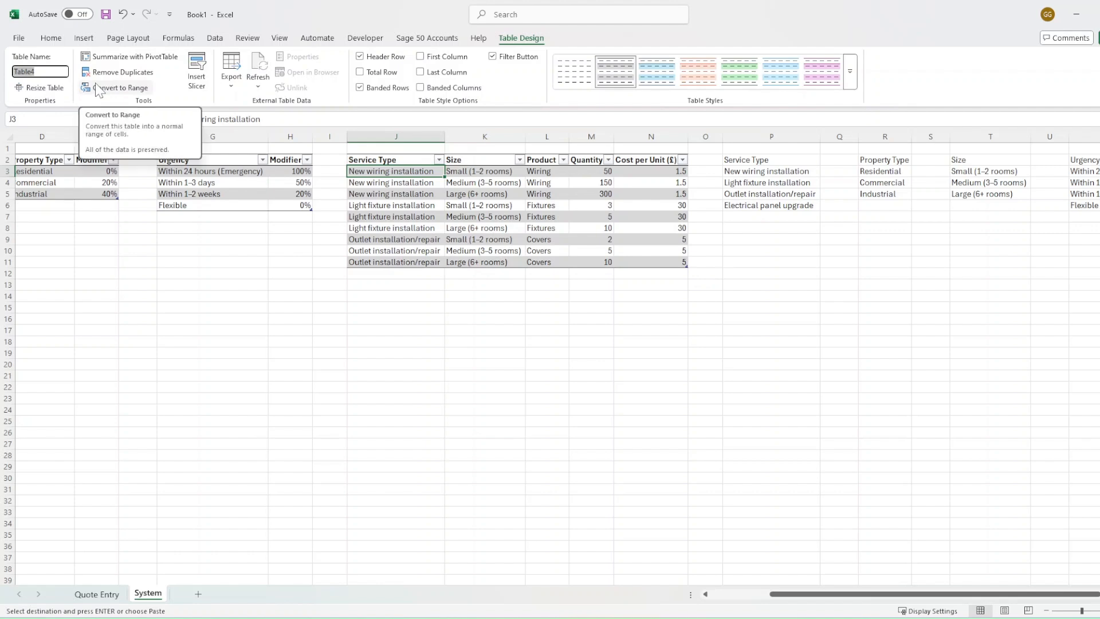
pyautogui.write('Product')
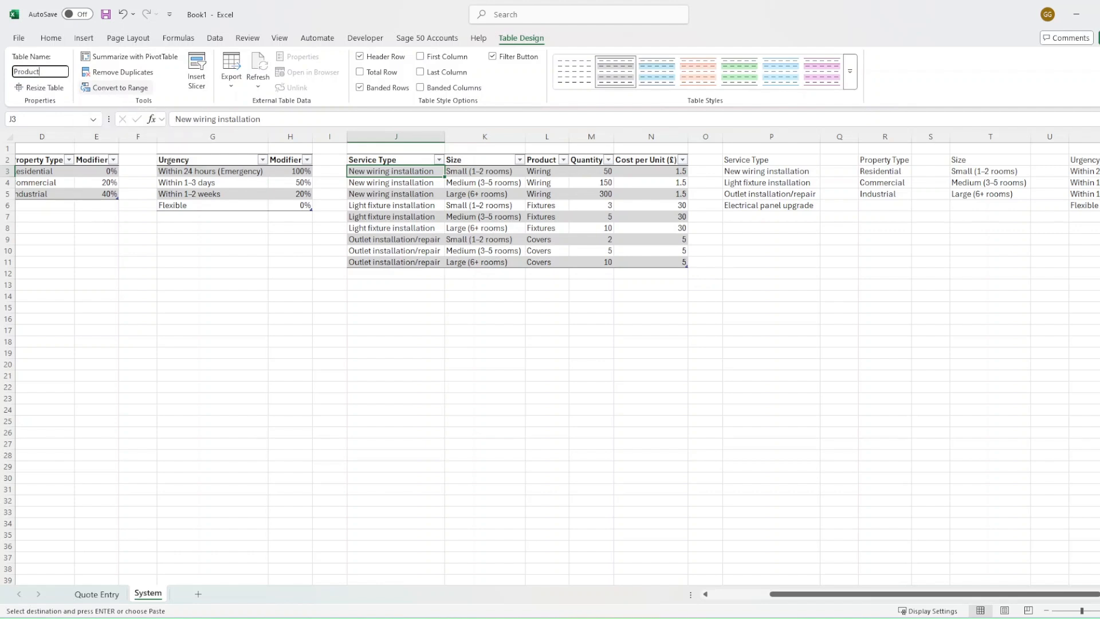
pyautogui.press('Return')
# Step: Copy the Product, Quantity and Cost per Unit (£) headers from the System sheet to H2:J2 on Quote Entry
pyautogui.click(109, 596)
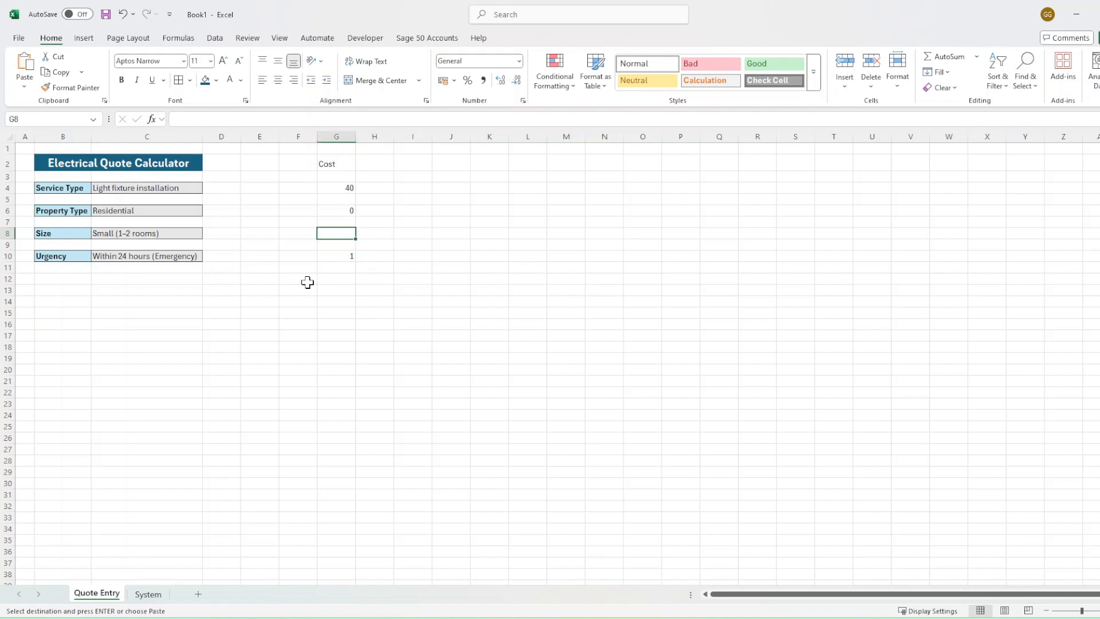
pyautogui.press('Left')
pyautogui.press('Right')
pyautogui.press('Right')
pyautogui.press('Up')
pyautogui.press('Up')
pyautogui.press('Up')
pyautogui.press('Up')
pyautogui.press('Up')
pyautogui.press('Up')
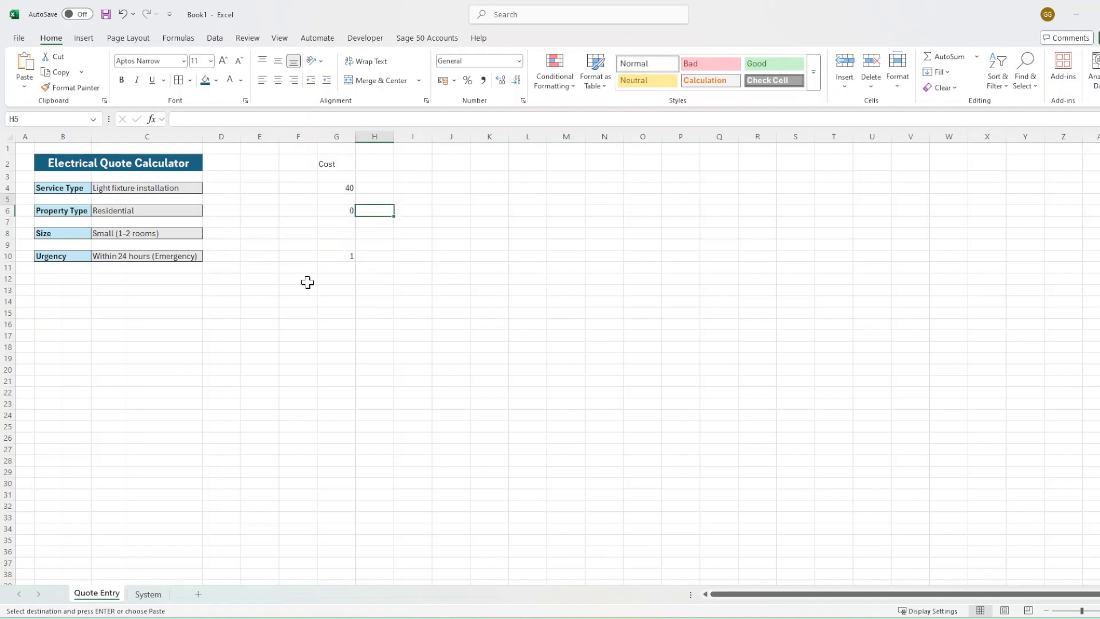
pyautogui.press('Up')
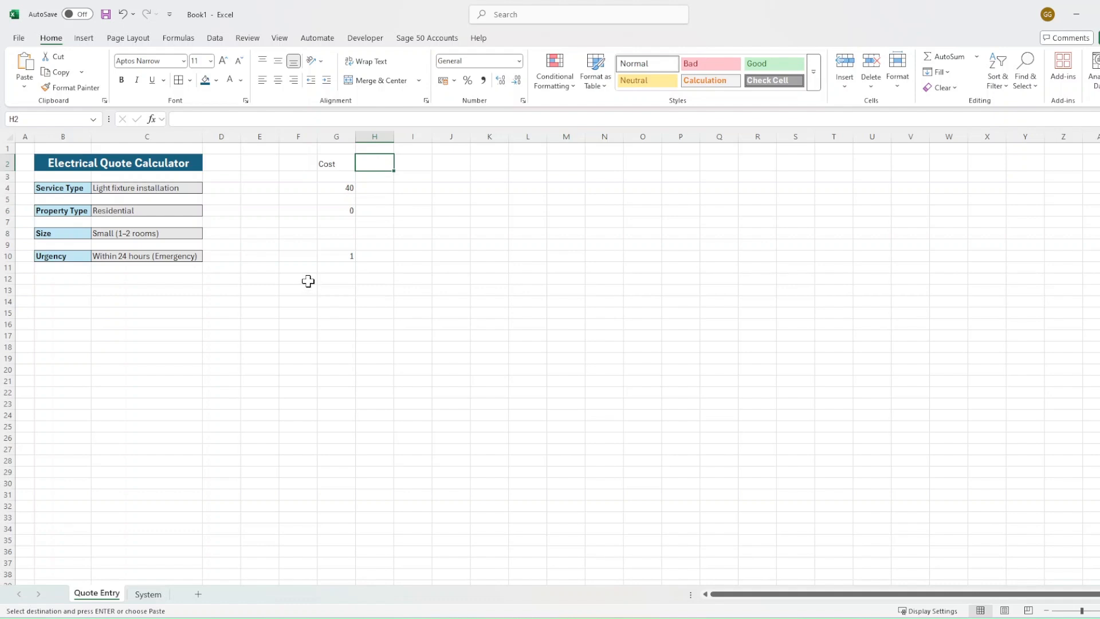
pyautogui.click(148, 594)
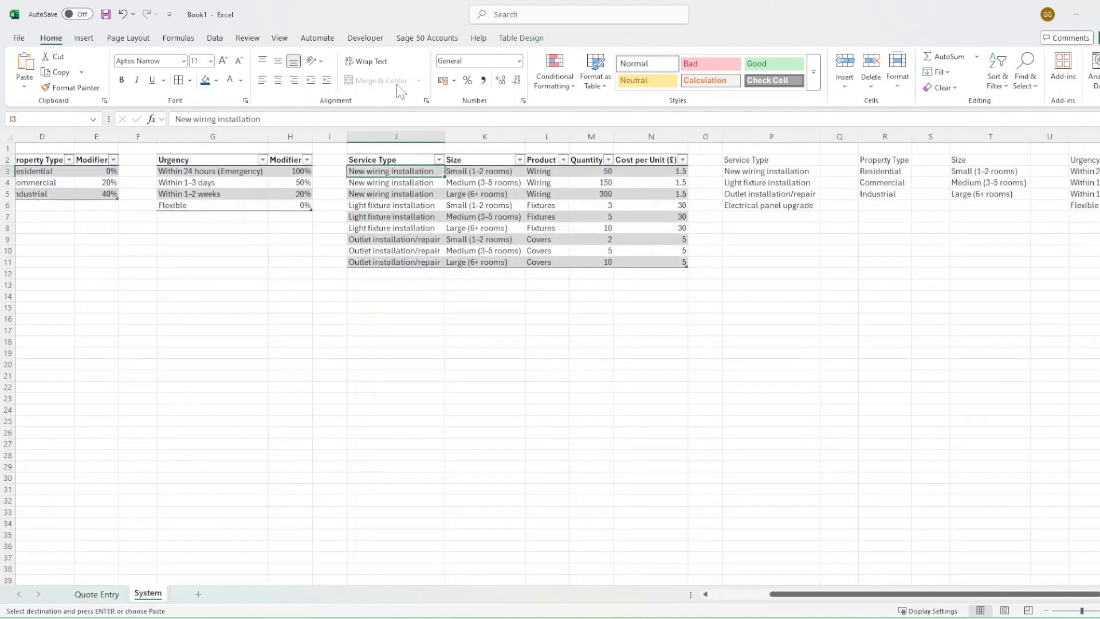
pyautogui.moveTo(544, 160); pyautogui.dragTo(653, 160)
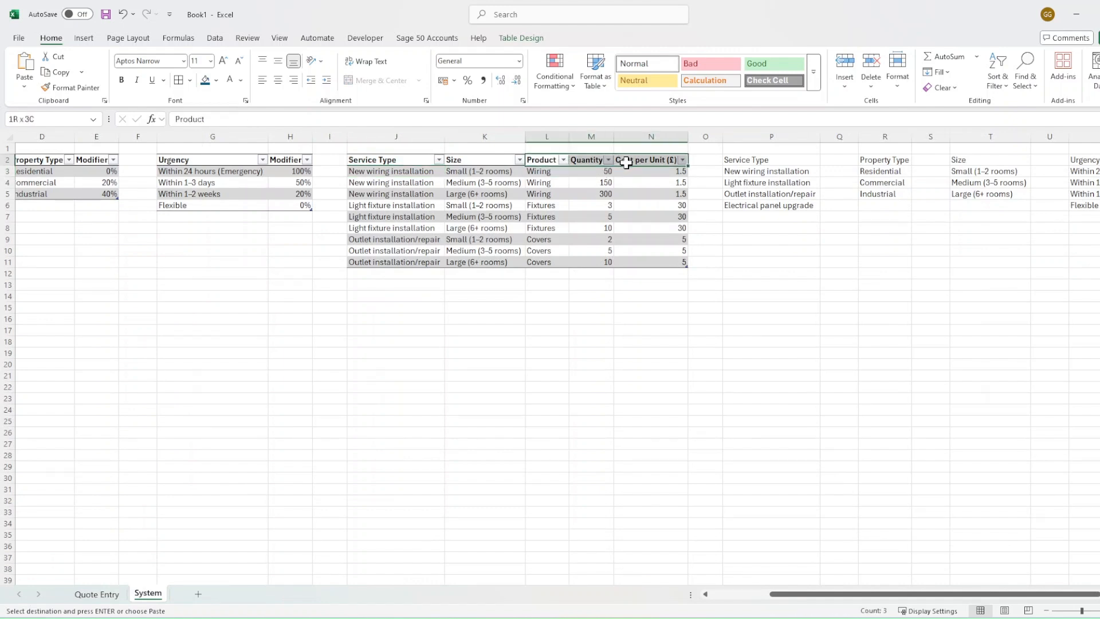
pyautogui.hotkey('ctrl', 'c')
pyautogui.click(108, 595)
pyautogui.click(440, 336)
pyautogui.click(366, 165)
pyautogui.hotkey('ctrl', 'v')
pyautogui.click(406, 228)
pyautogui.press('Escape')
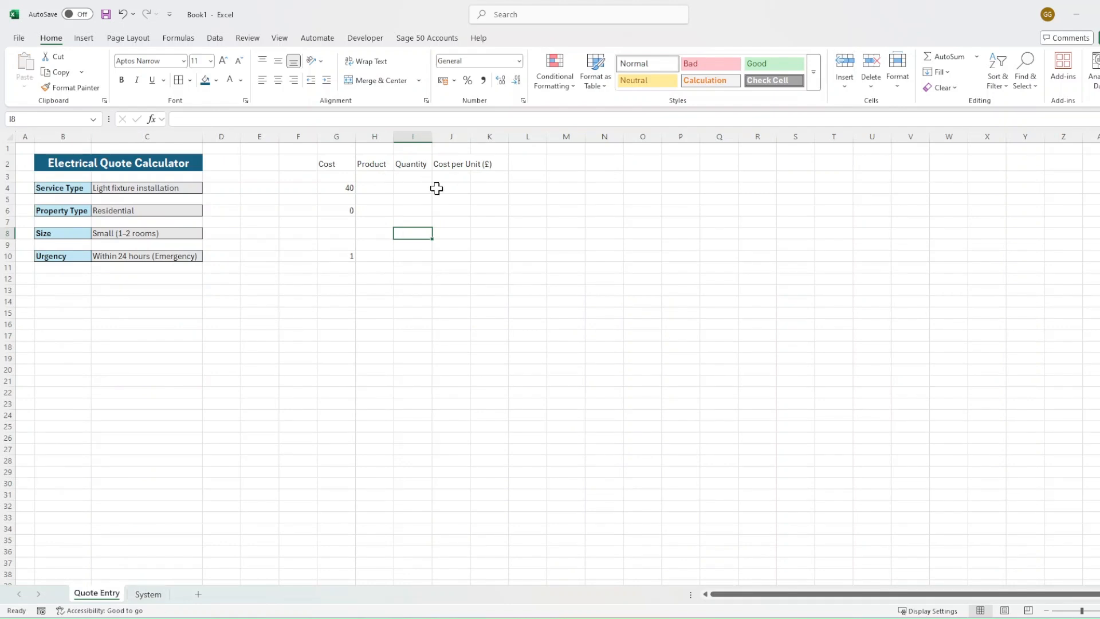
# Step: Autofit column J and shift the Product, Quantity and Cost per Unit (£) headers one column over to I2:K2
pyautogui.doubleClick(471, 136)
pyautogui.click(374, 189)
pyautogui.click(374, 242)
pyautogui.click(376, 187)
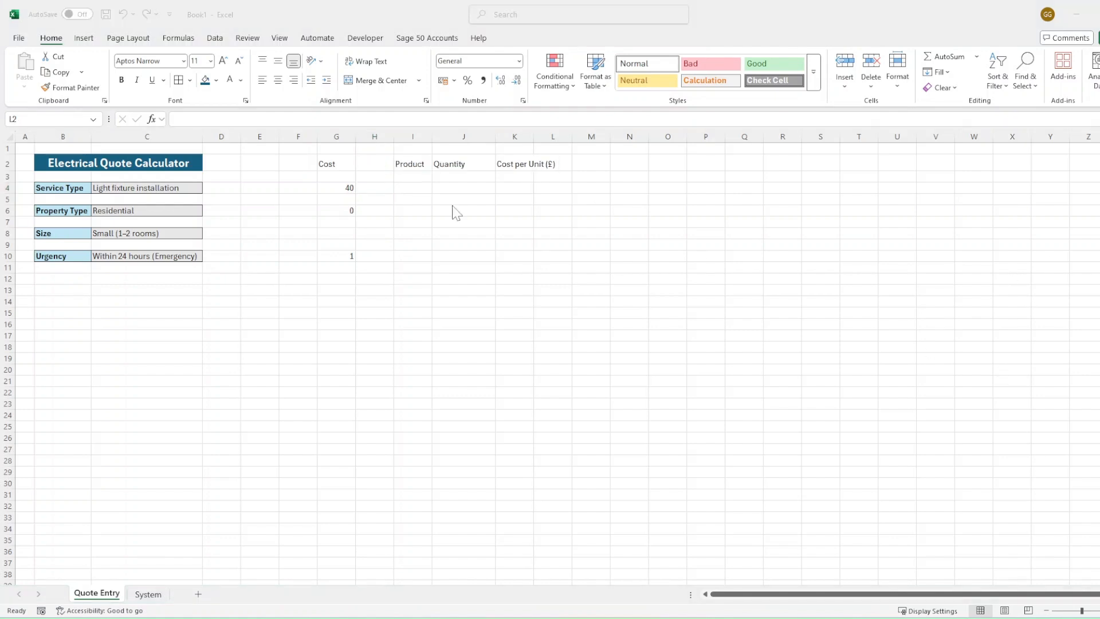
# Step: Start a SUMIFS formula in I4 that sums ProductTable[Quantity] where ProductTable[Service Type] matches Quote Entry C4
pyautogui.click(420, 189)
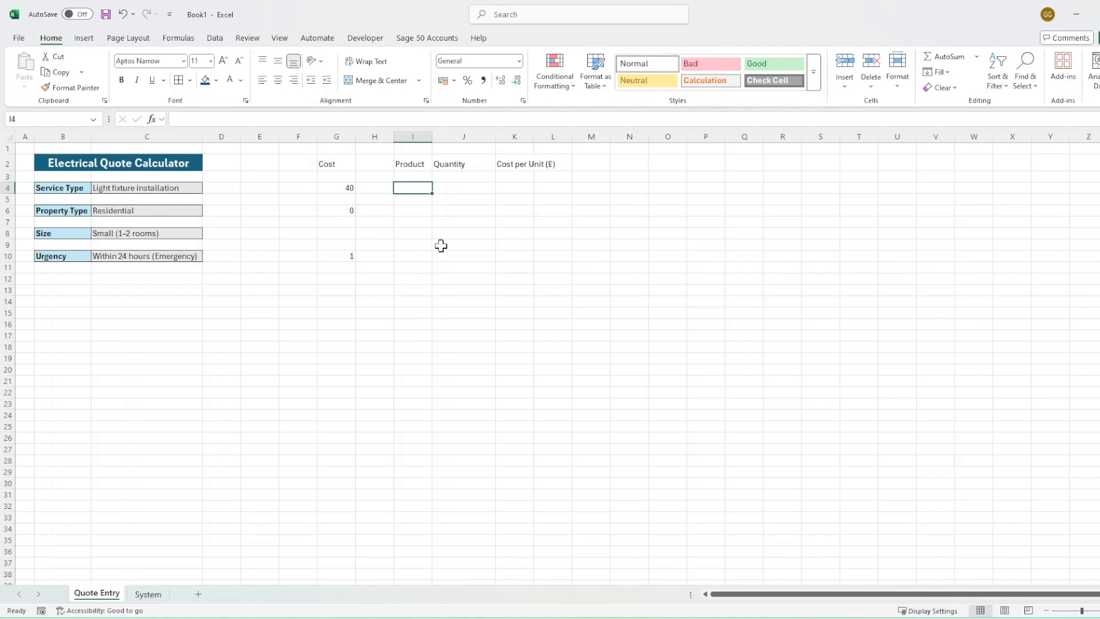
pyautogui.write('=s')
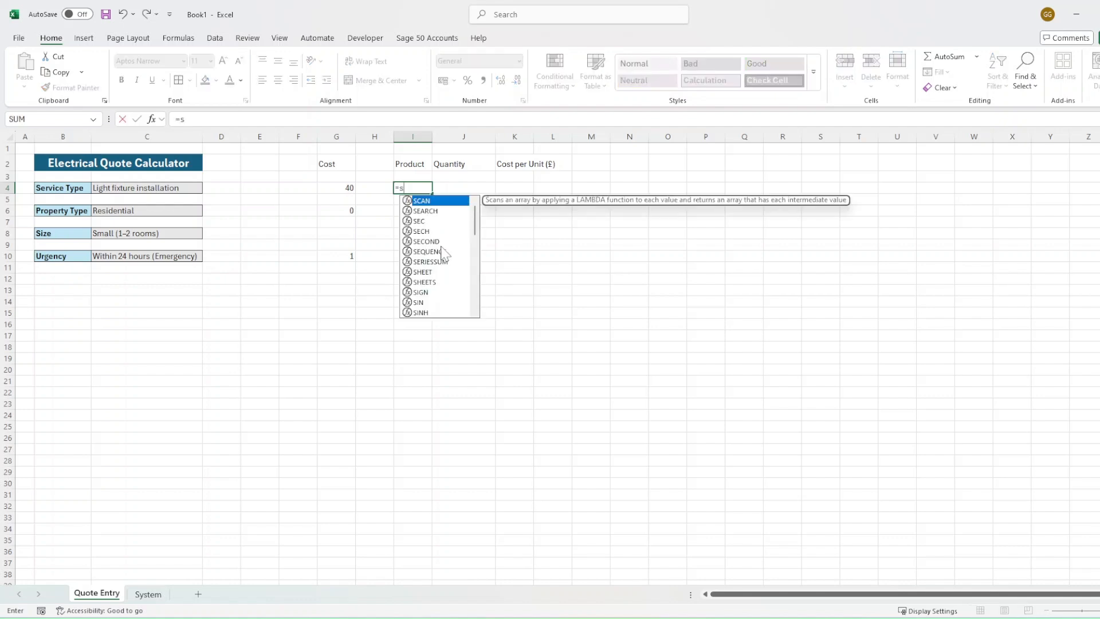
pyautogui.write('umifs(')
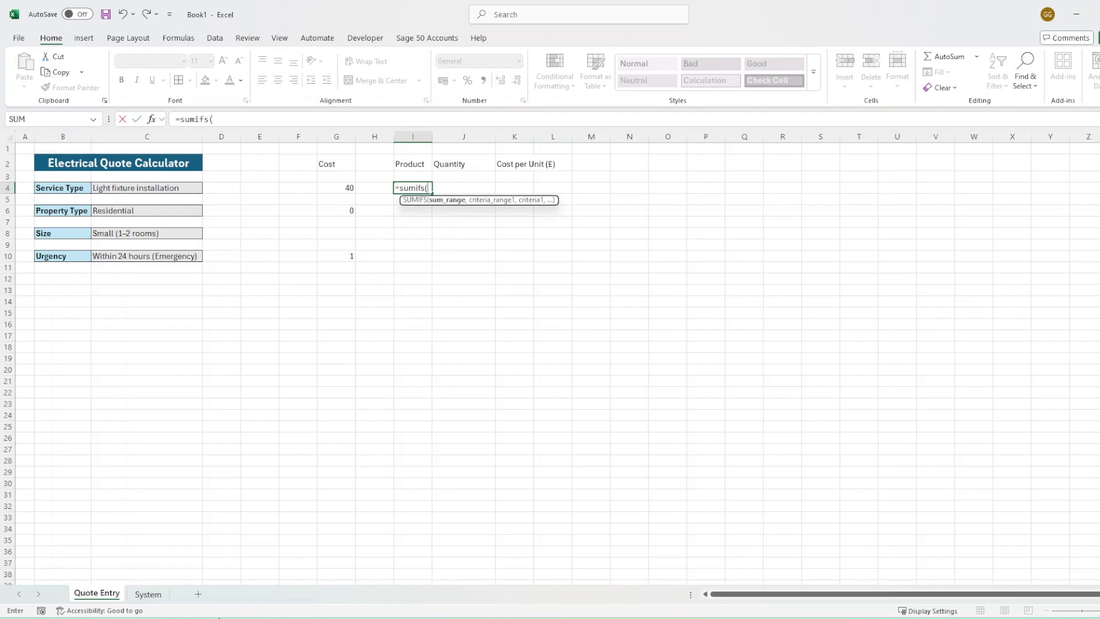
pyautogui.click(147, 595)
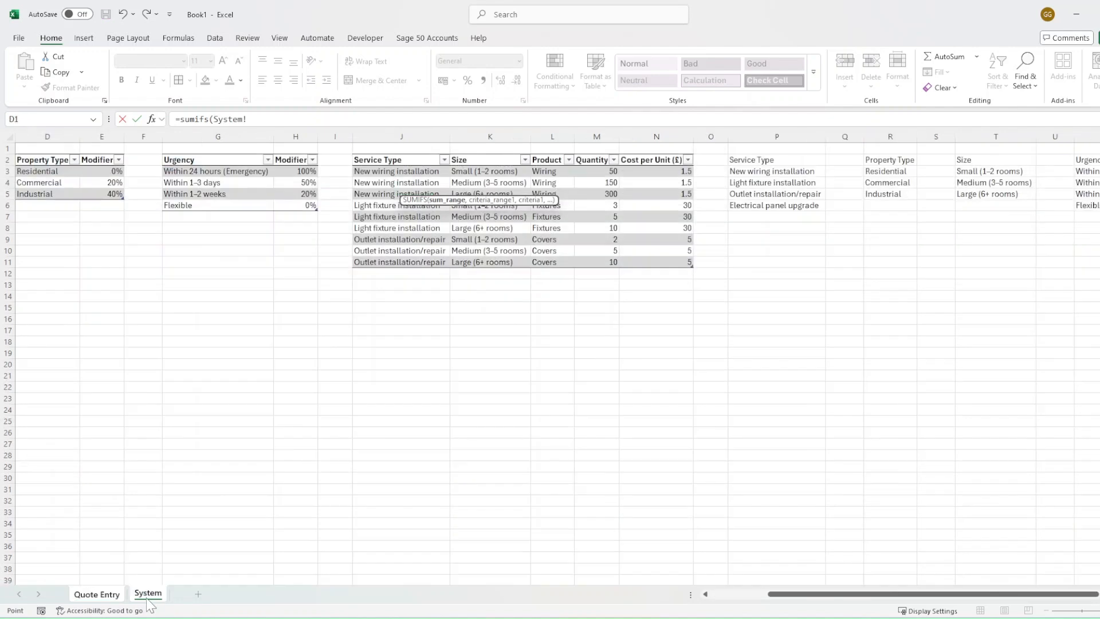
pyautogui.click(596, 155)
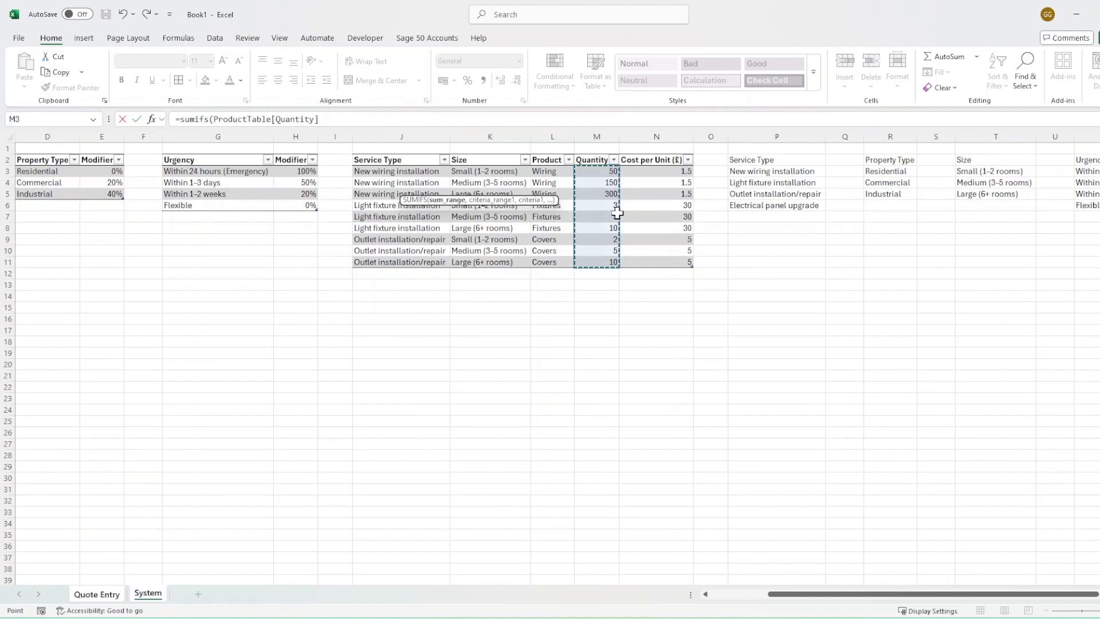
pyautogui.write(',')
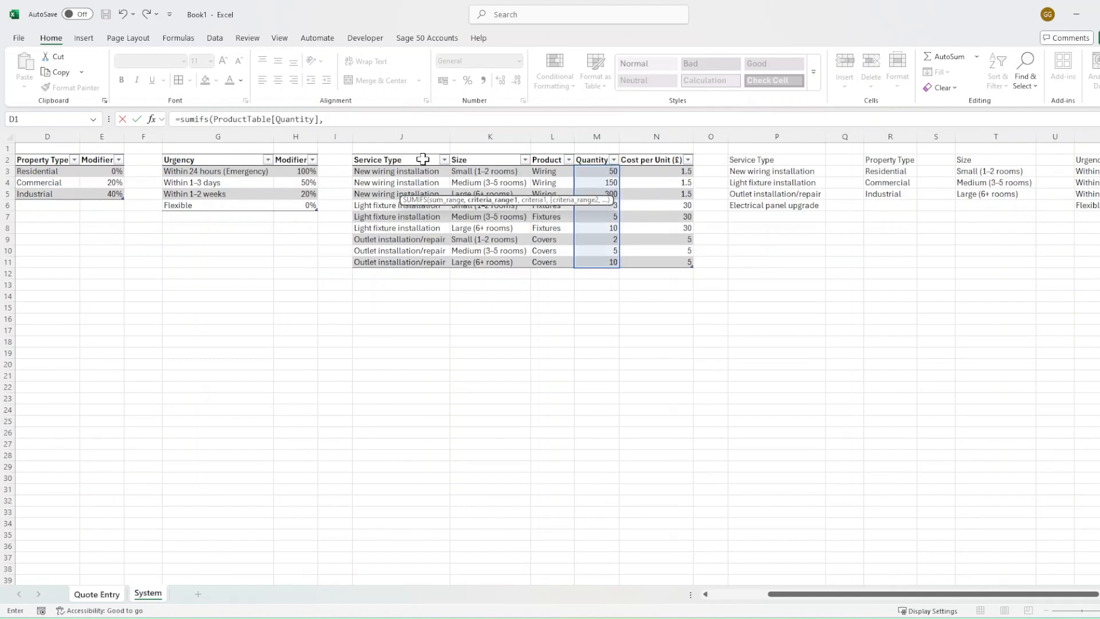
pyautogui.click(415, 151)
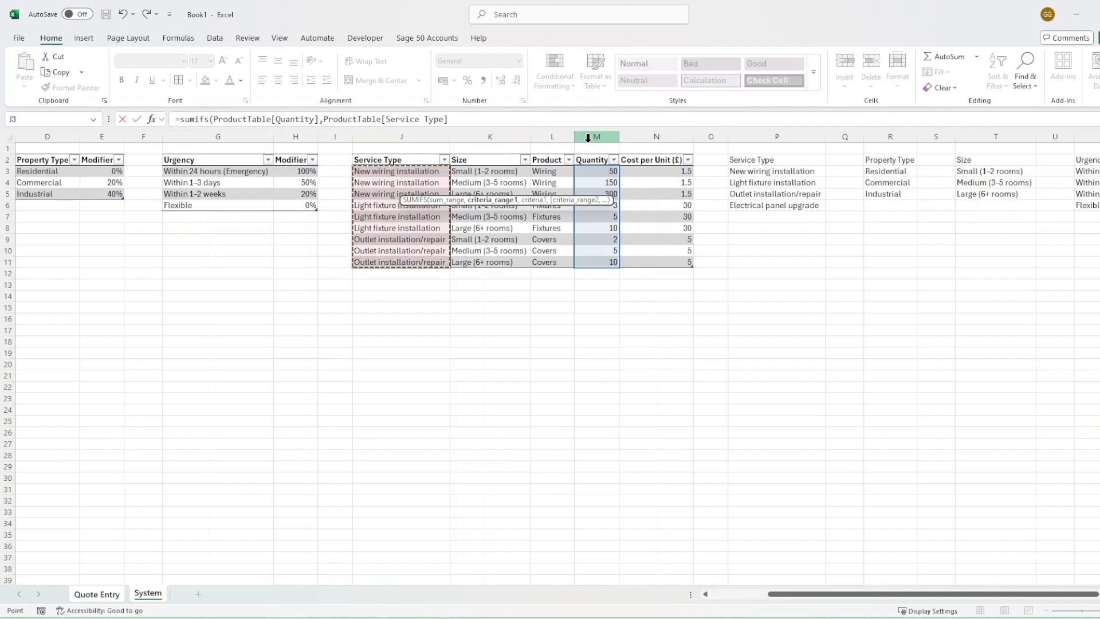
pyautogui.write(',')
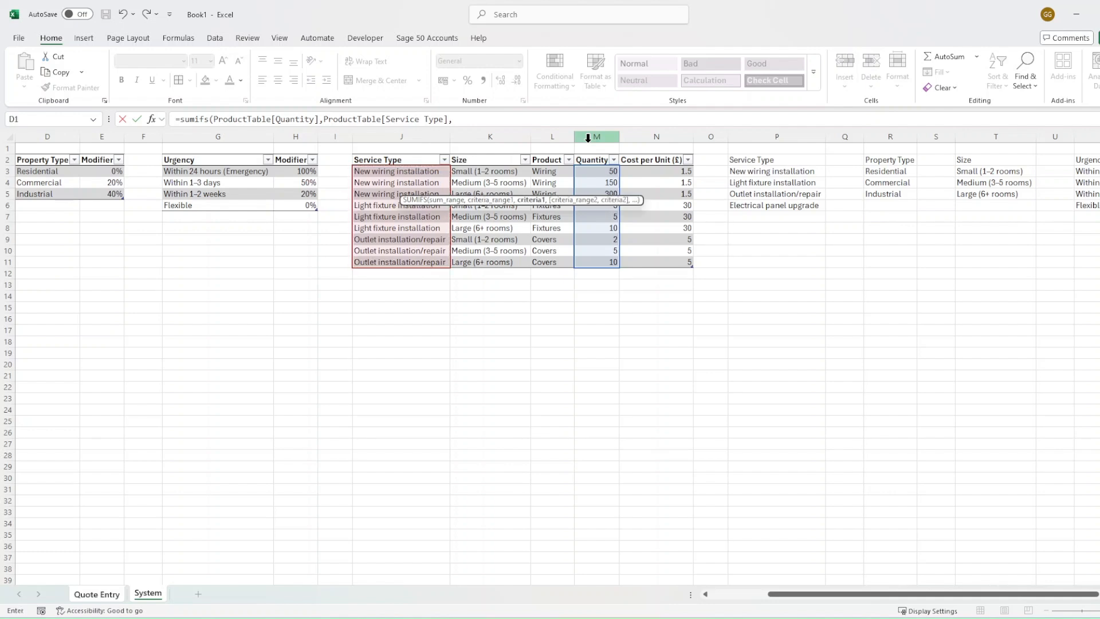
pyautogui.click(97, 595)
pyautogui.click(136, 188)
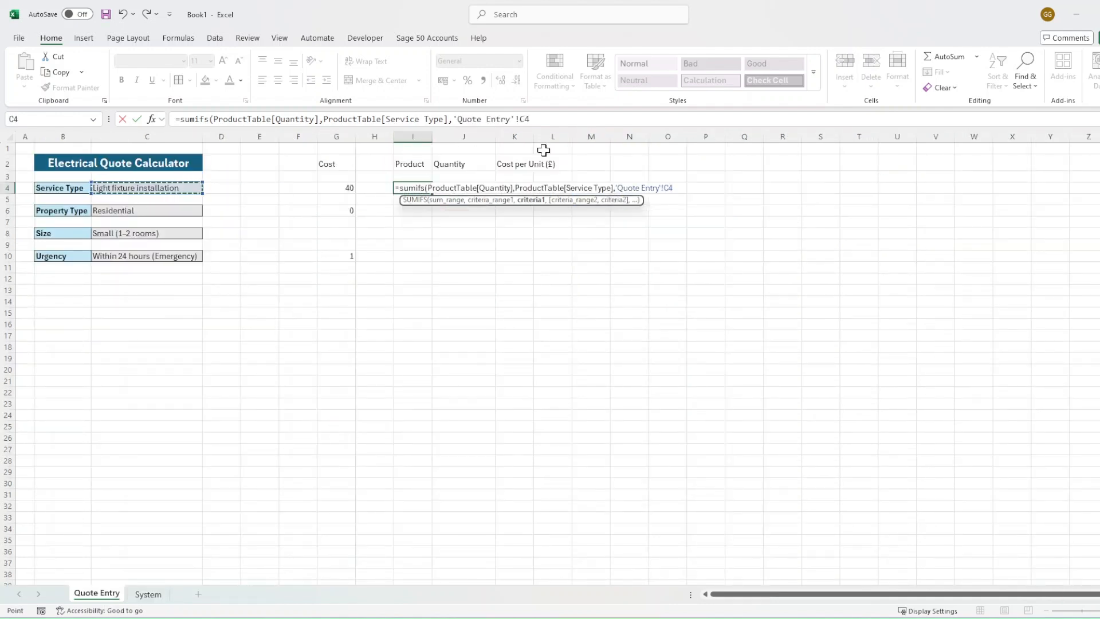
pyautogui.click(532, 119)
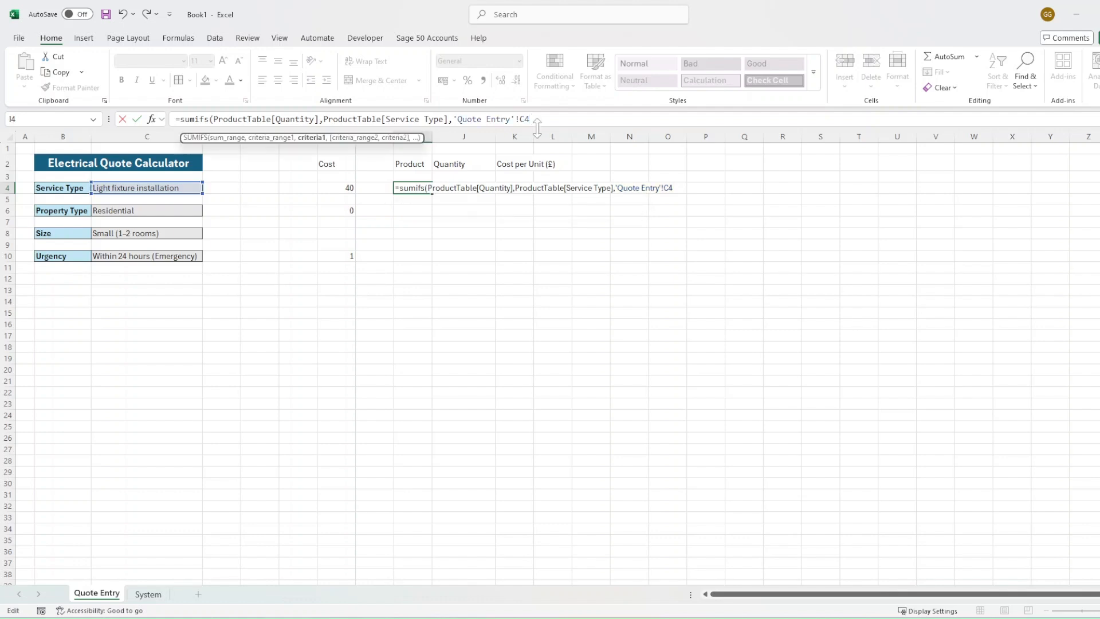
# Step: Complete the SUMIFS formula with ProductTable[Size] matching Quote Entry C8, and move it from I4 to J4 under Quantity
pyautogui.write(',')
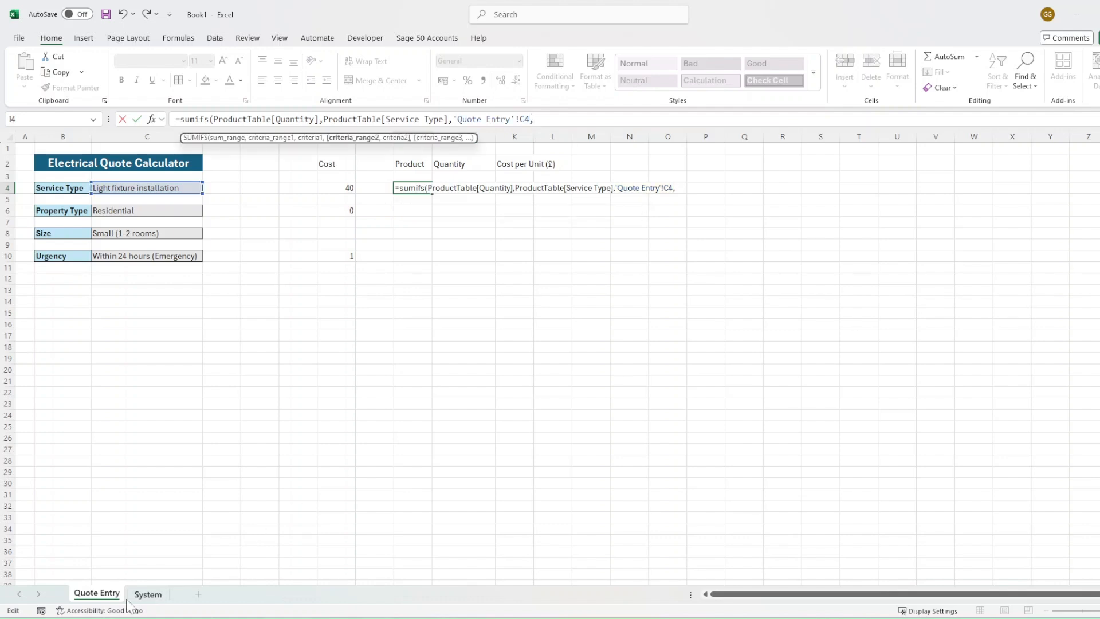
pyautogui.click(140, 597)
pyautogui.click(480, 155)
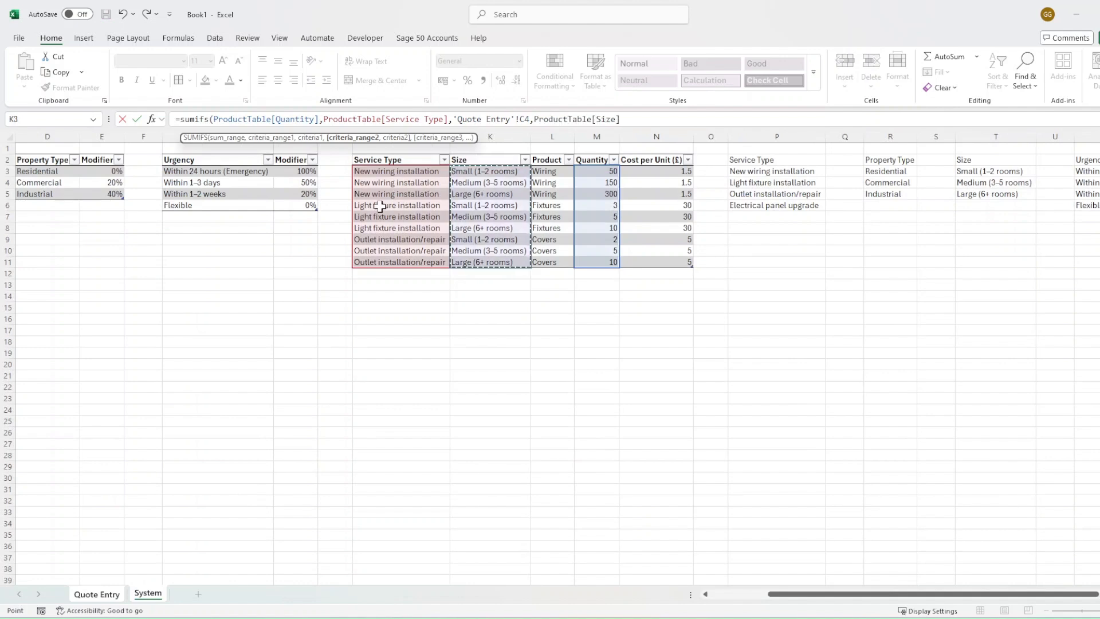
pyautogui.write(',')
pyautogui.click(110, 597)
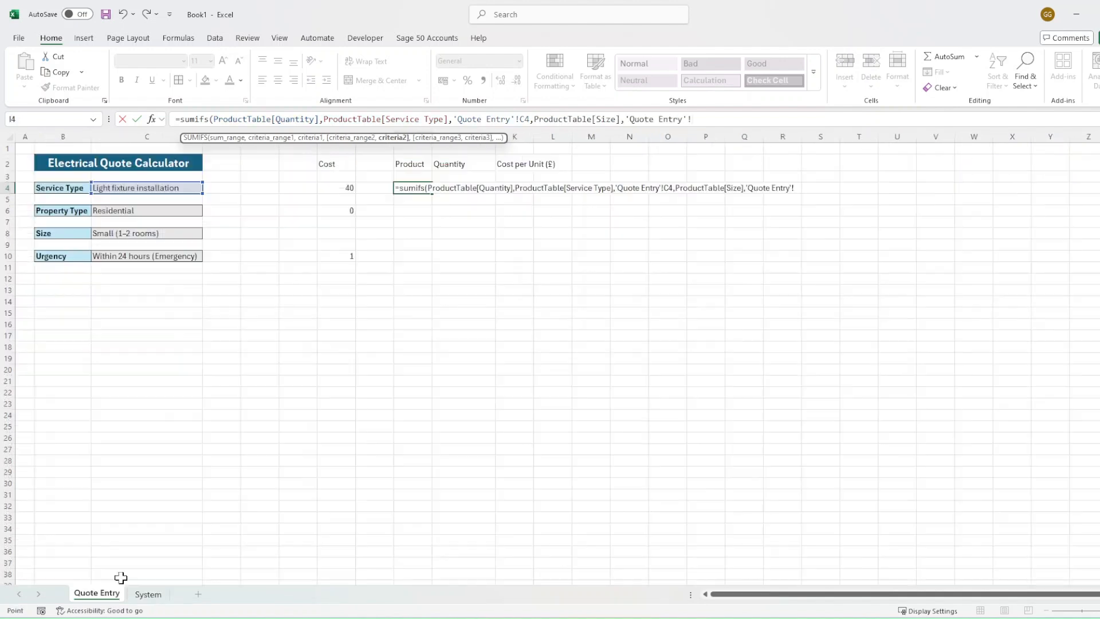
pyautogui.click(139, 234)
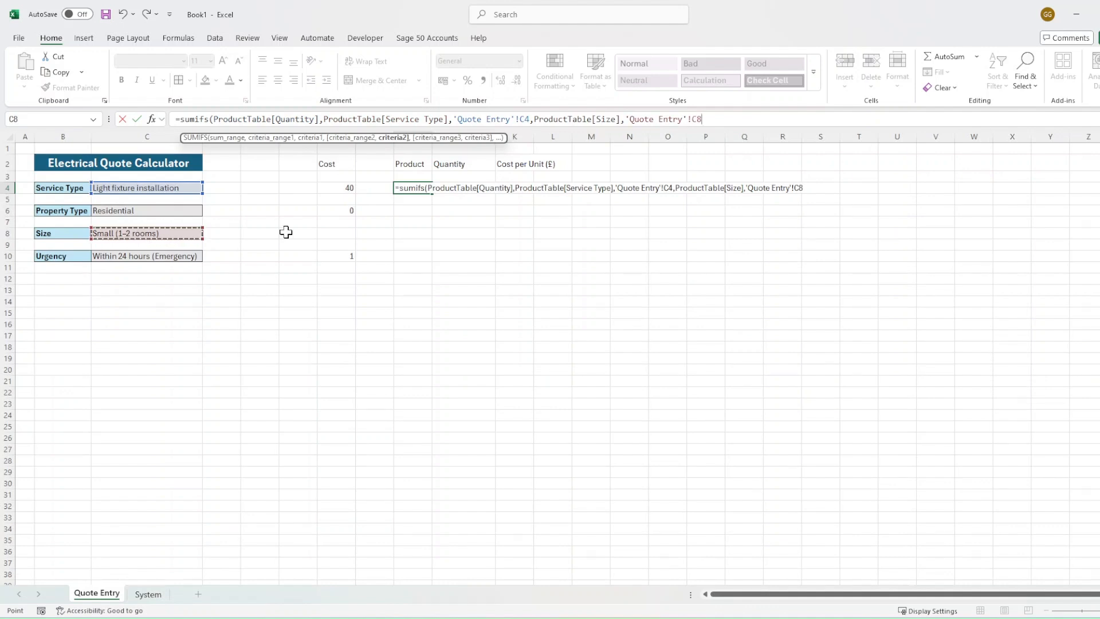
pyautogui.press('Return')
pyautogui.click(427, 187)
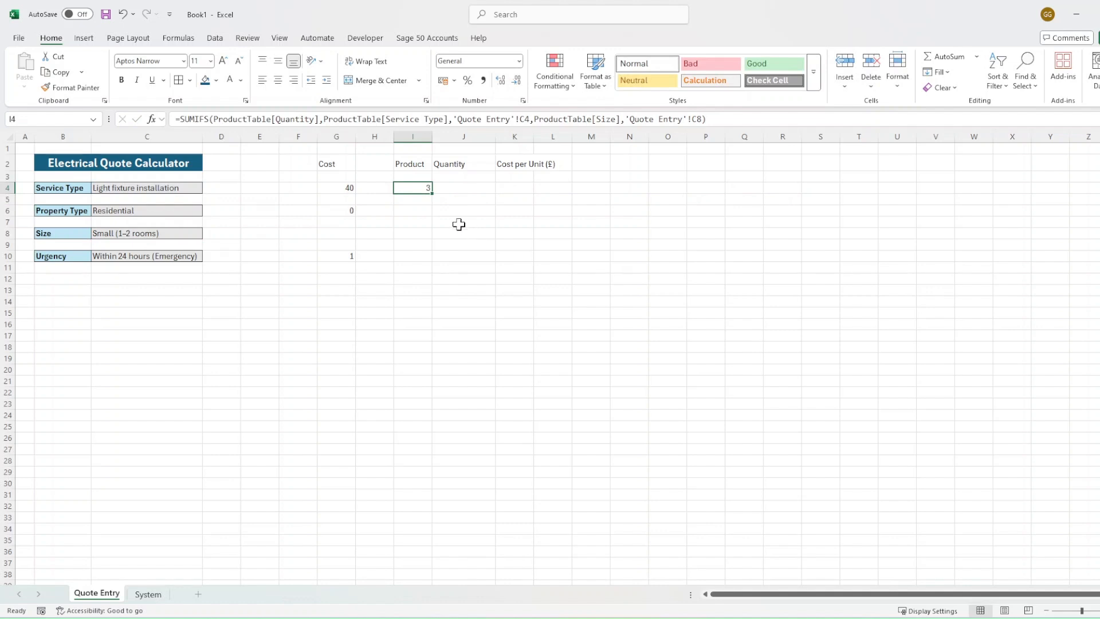
pyautogui.moveTo(411, 182); pyautogui.dragTo(462, 189)
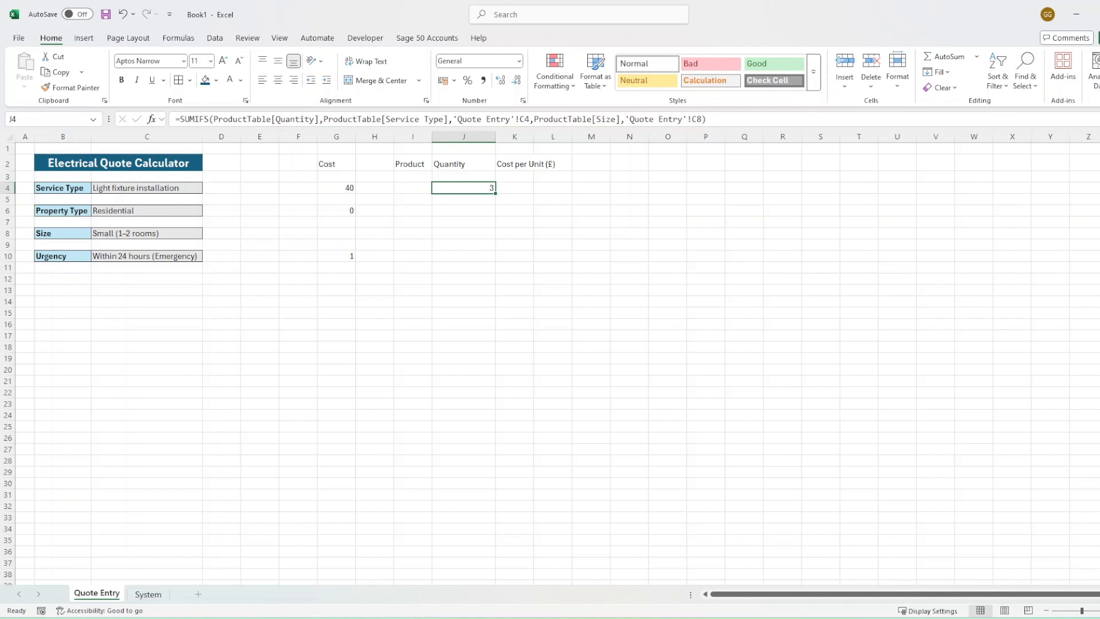
# Step: Enter =VLOOKUP(C4,ProductTable,3,FALSE) in I4 to return the product for the selected service type
pyautogui.click(407, 188)
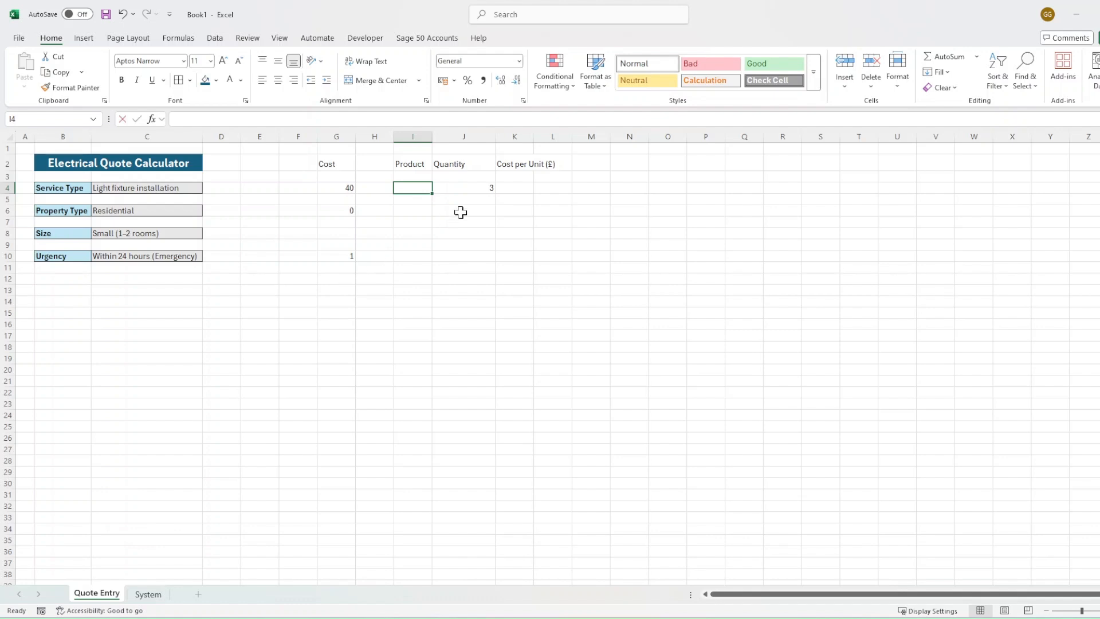
pyautogui.write('=vlookup(')
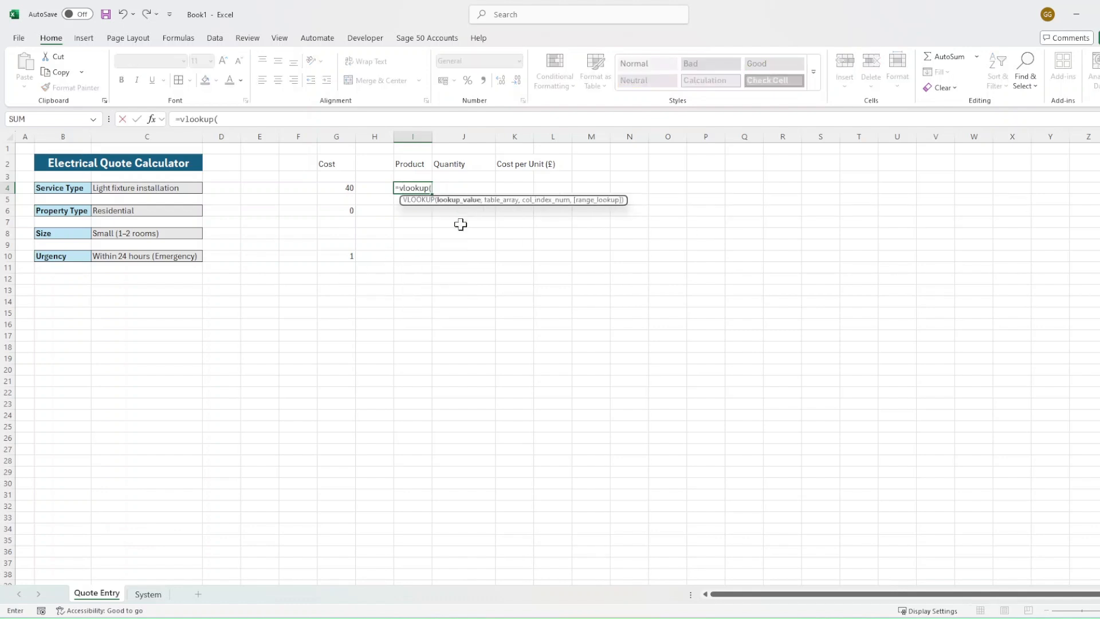
pyautogui.click(175, 189)
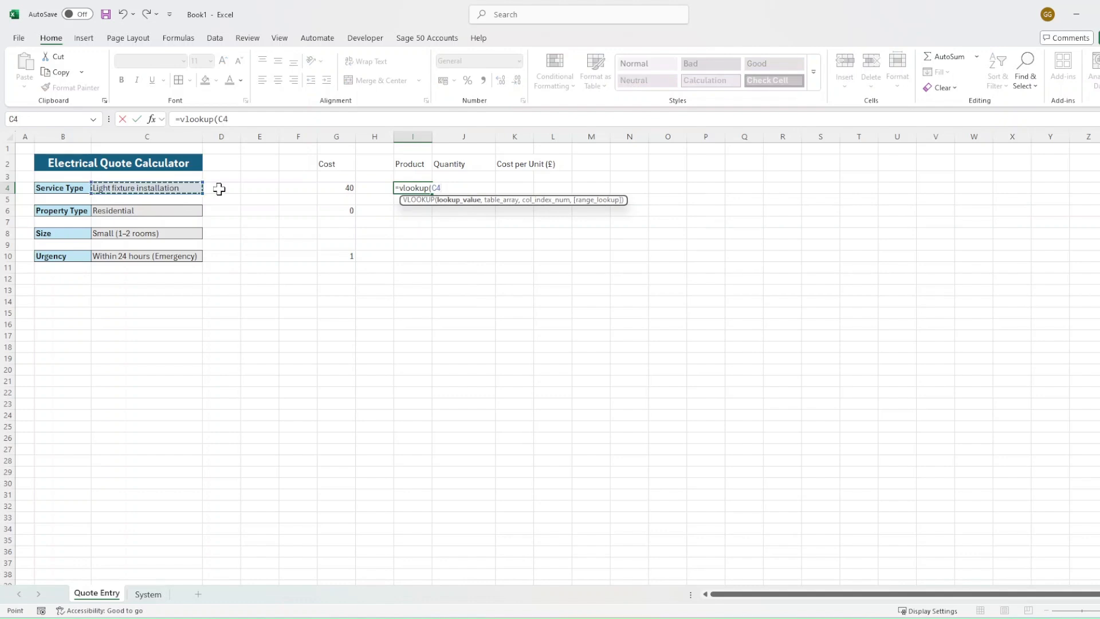
pyautogui.write(',')
pyautogui.click(148, 595)
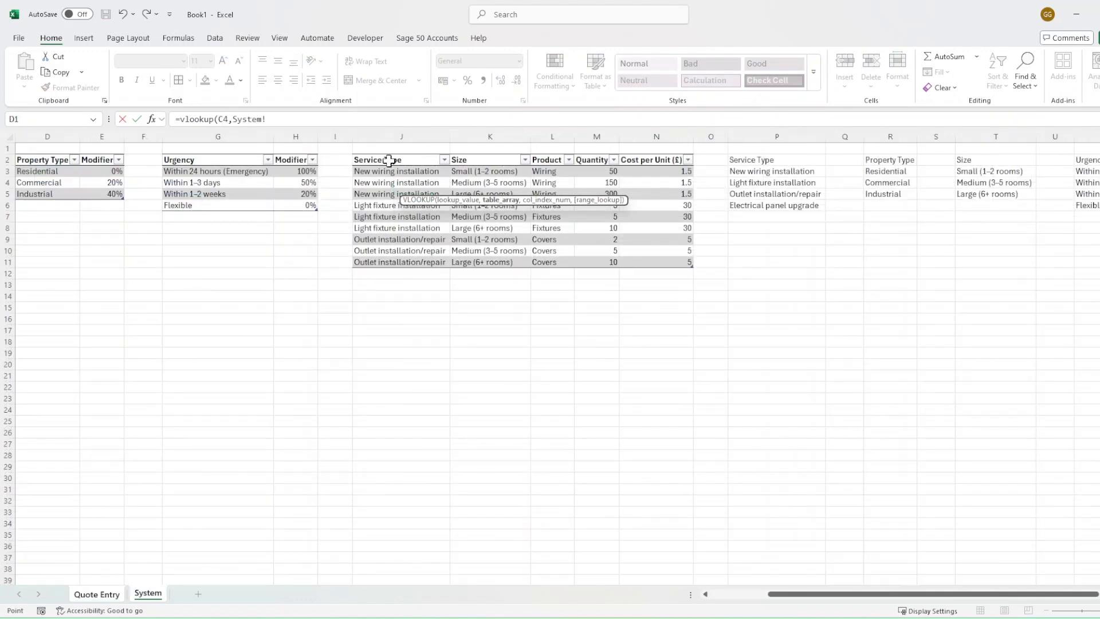
pyautogui.click(352, 151)
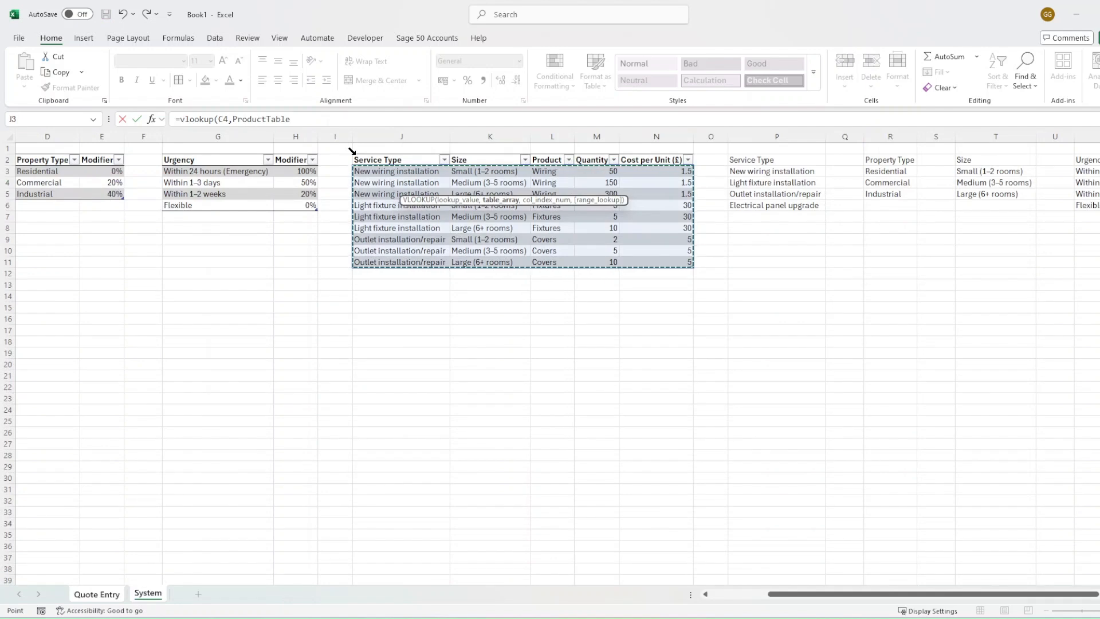
pyautogui.write(',')
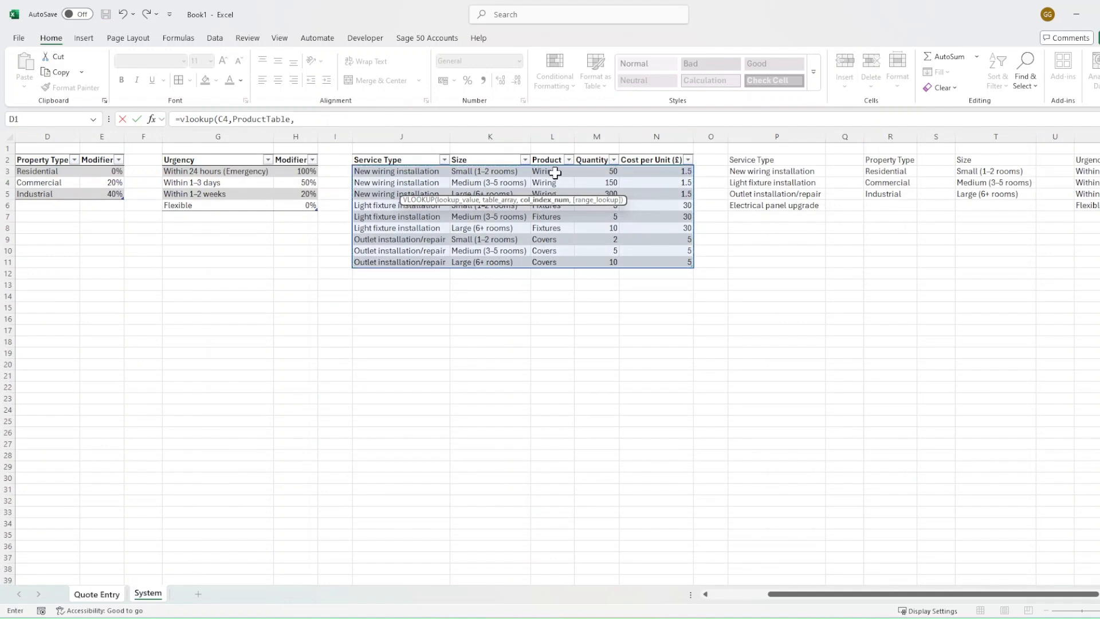
pyautogui.write('3,false')
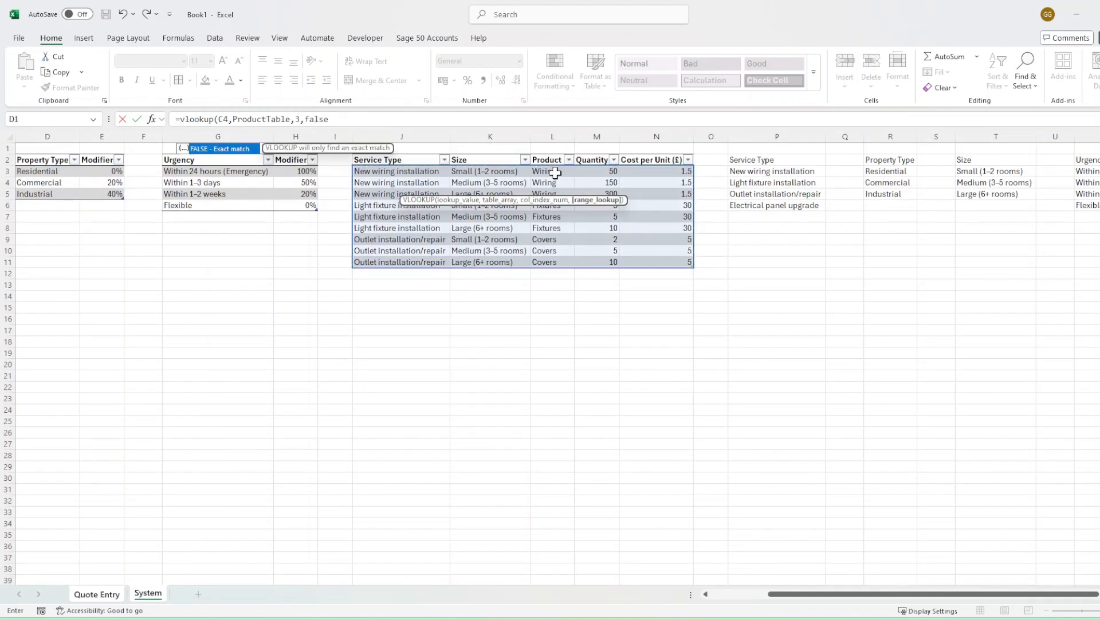
pyautogui.press('Return')
pyautogui.click(421, 188)
pyautogui.click(480, 187)
pyautogui.click(417, 187)
pyautogui.click(501, 190)
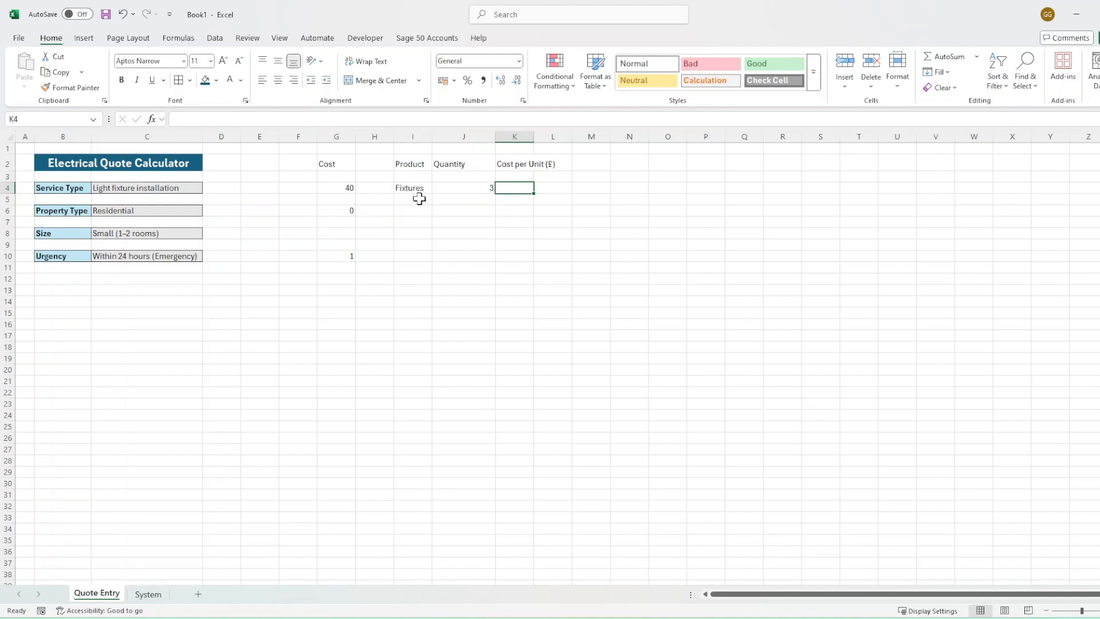
# Step: Reuse the Product lookup from I4 in K4 with column index 5, giving =VLOOKUP(C4,ProductTable,5,FALSE) for Cost per Unit
pyautogui.click(403, 187)
pyautogui.moveTo(338, 119); pyautogui.dragTo(173, 119)
pyautogui.hotkey('ctrl', 'c')
pyautogui.press('Escape')
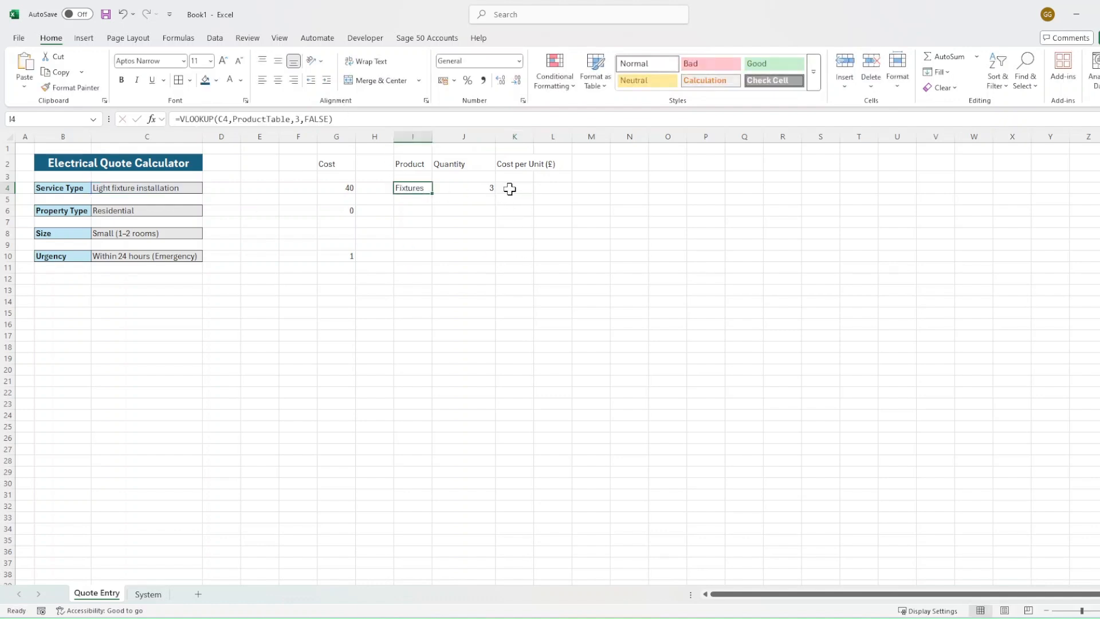
pyautogui.click(511, 190)
pyautogui.click(341, 120)
pyautogui.hotkey('ctrl', 'v')
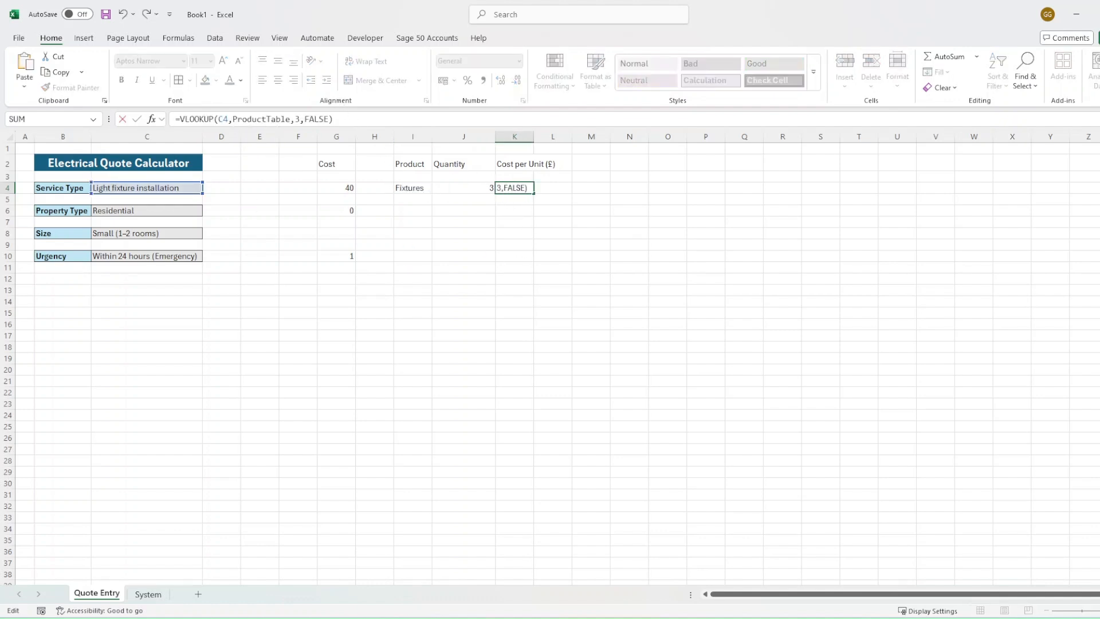
pyautogui.click(299, 120)
pyautogui.press('BackSpace')
pyautogui.write('5')
pyautogui.press('Return')
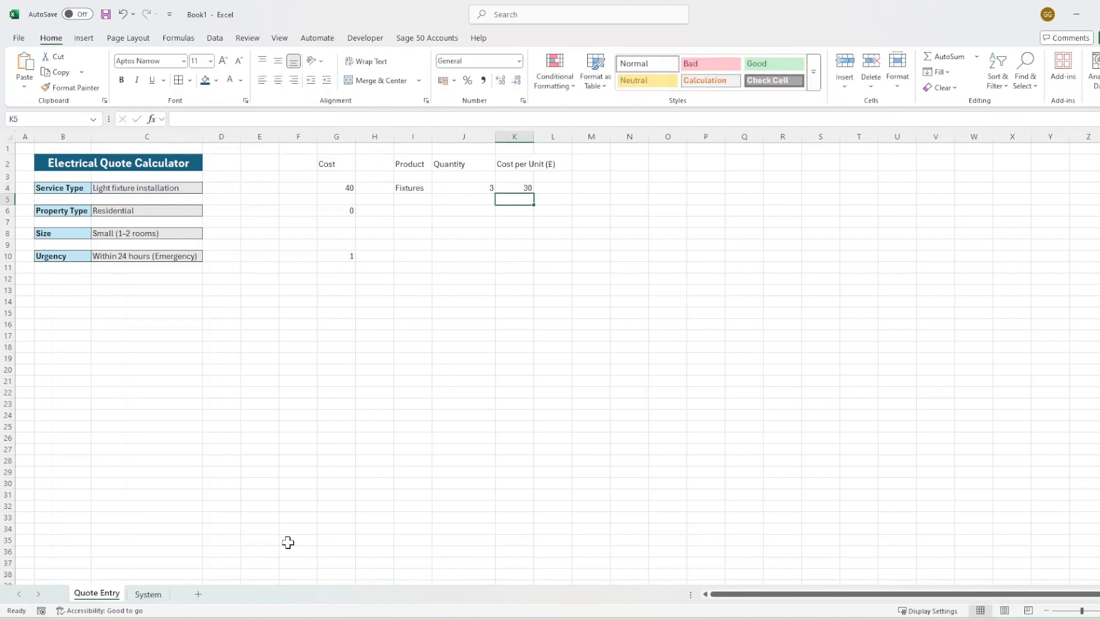
# Step: Check the product, quantity and unit cost lookups on Quote Entry against the product table on System
pyautogui.click(149, 596)
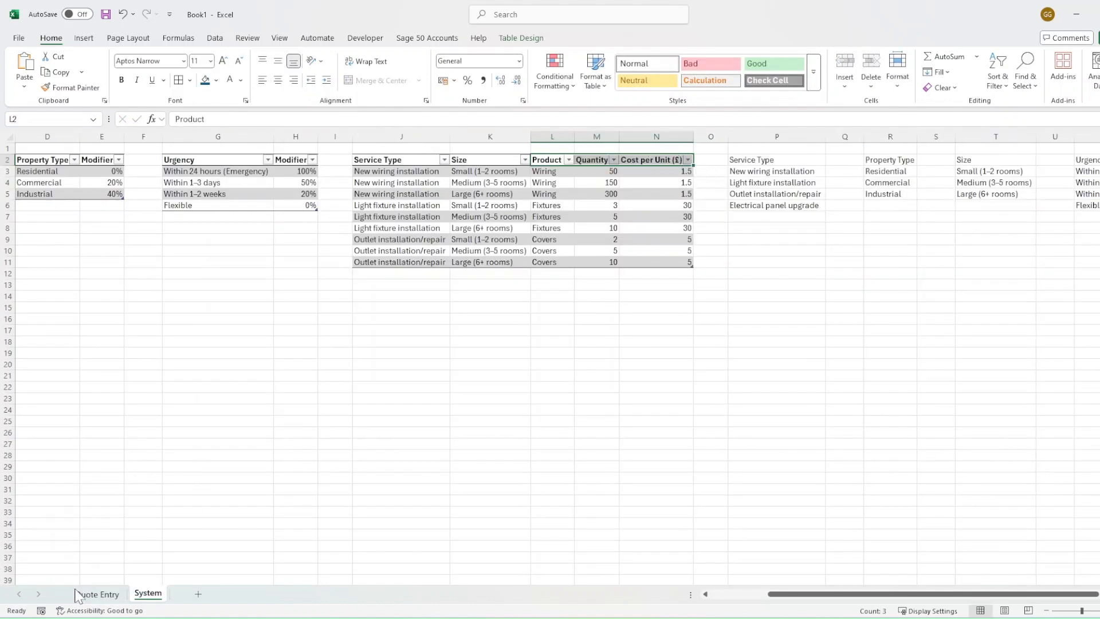
pyautogui.click(96, 593)
pyautogui.click(513, 186)
pyautogui.click(608, 263)
pyautogui.moveTo(413, 188); pyautogui.dragTo(513, 189)
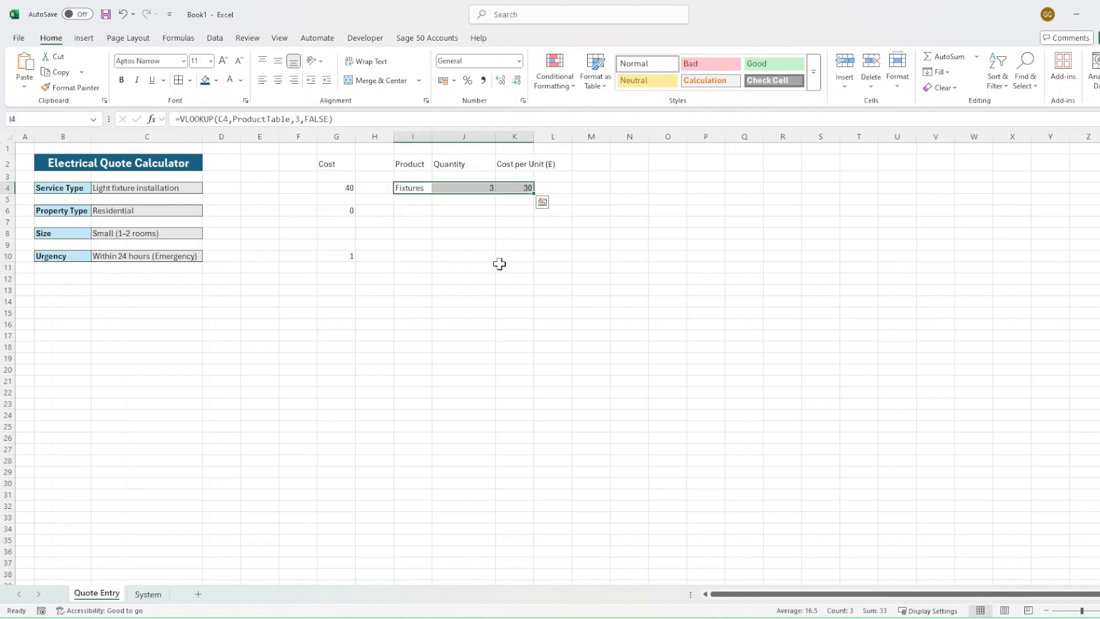
pyautogui.click(456, 300)
pyautogui.click(341, 259)
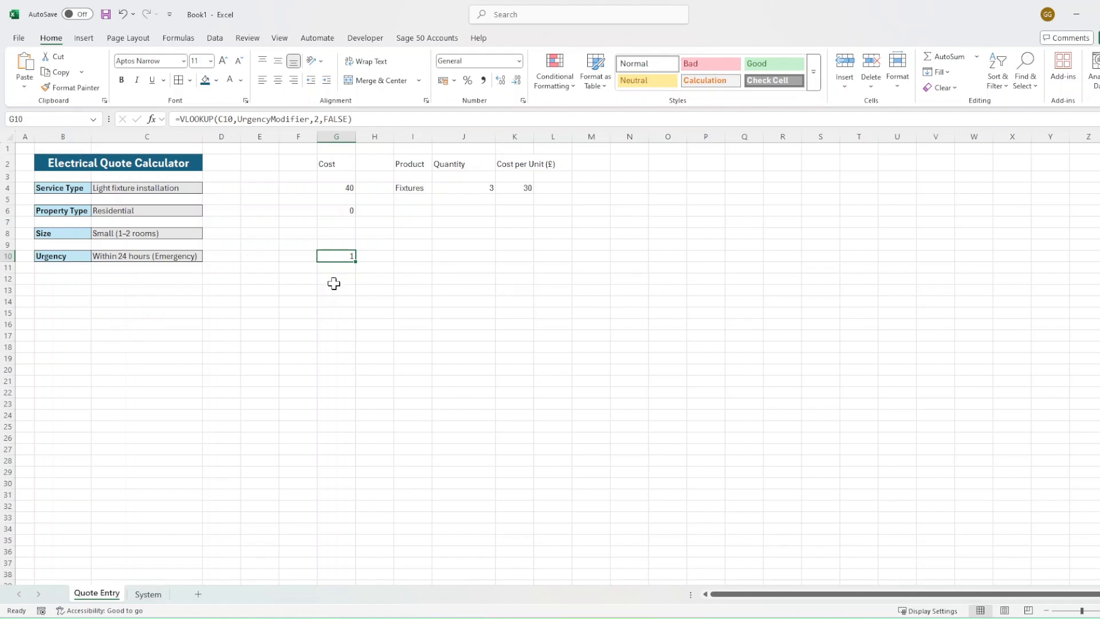
# Step: Add a Total Cost label in B12 and format it bold at font size 12
pyautogui.click(78, 276)
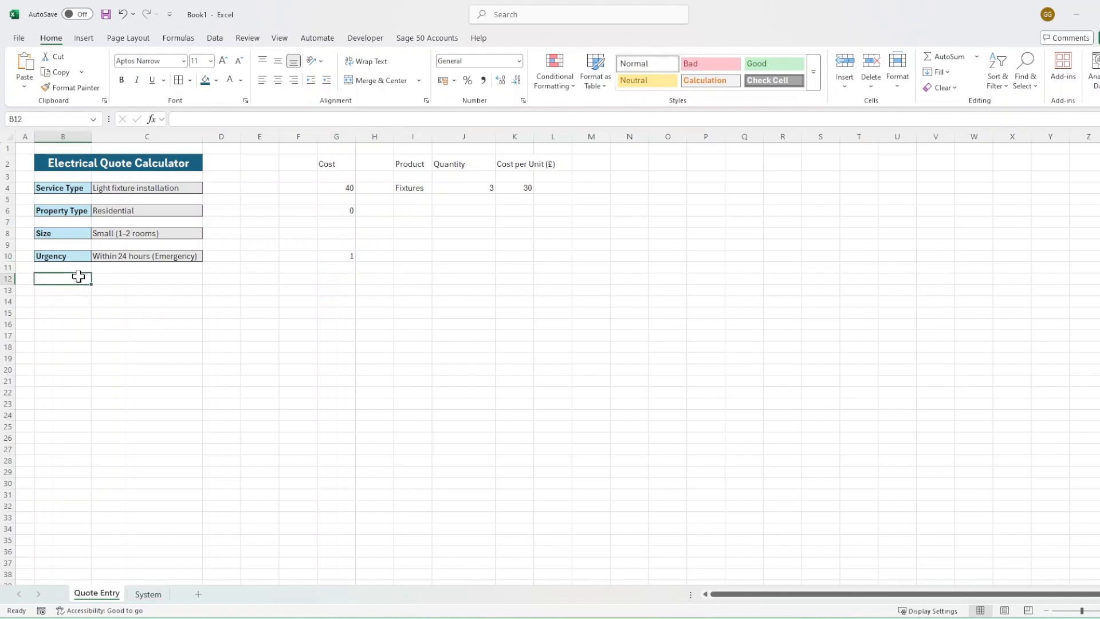
pyautogui.write('Tot')
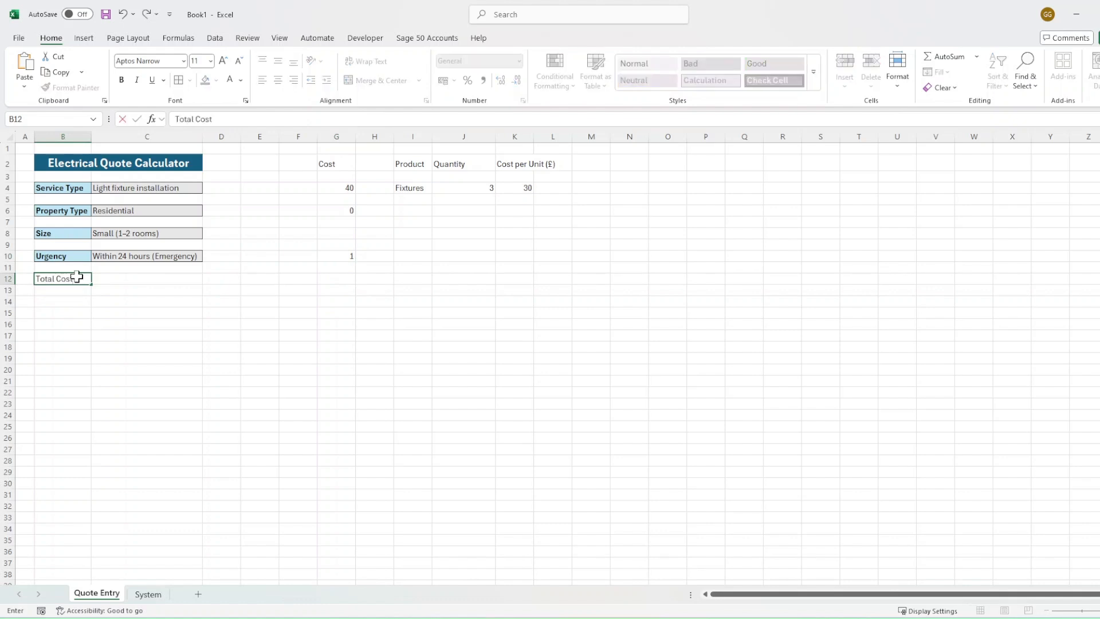
pyautogui.write('al Cost')
pyautogui.press('Return')
pyautogui.click(73, 278)
pyautogui.hotkey('ctrl', 'b')
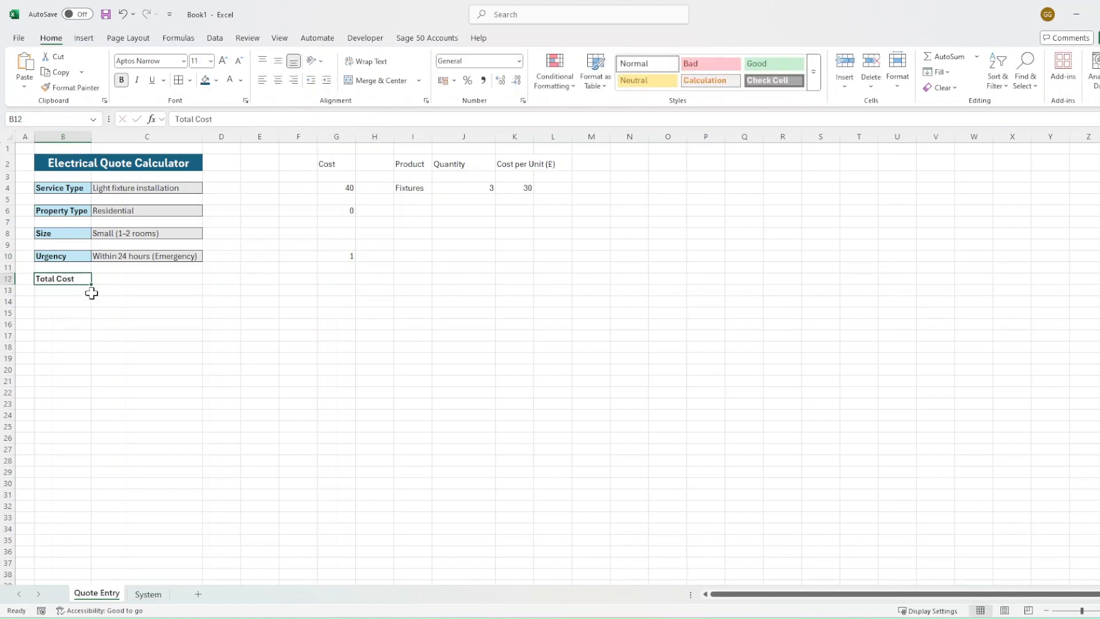
pyautogui.click(223, 61)
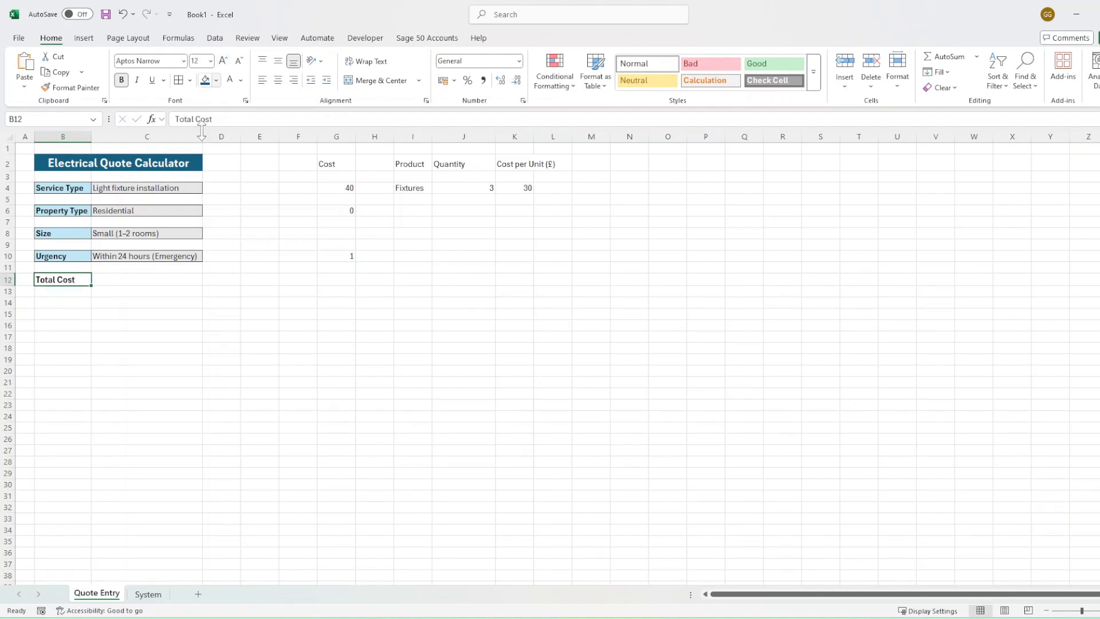
# Step: Enter =G4*(1+G6)*(1+G10) in C12 to apply the property type and urgency modifiers to the service cost
pyautogui.click(138, 284)
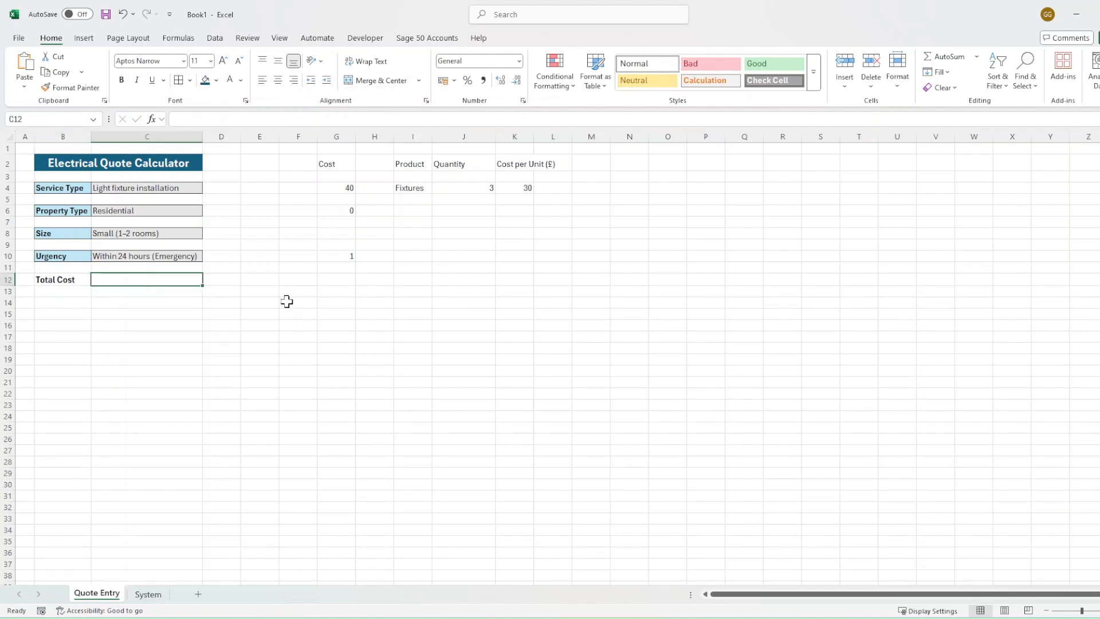
pyautogui.write('=')
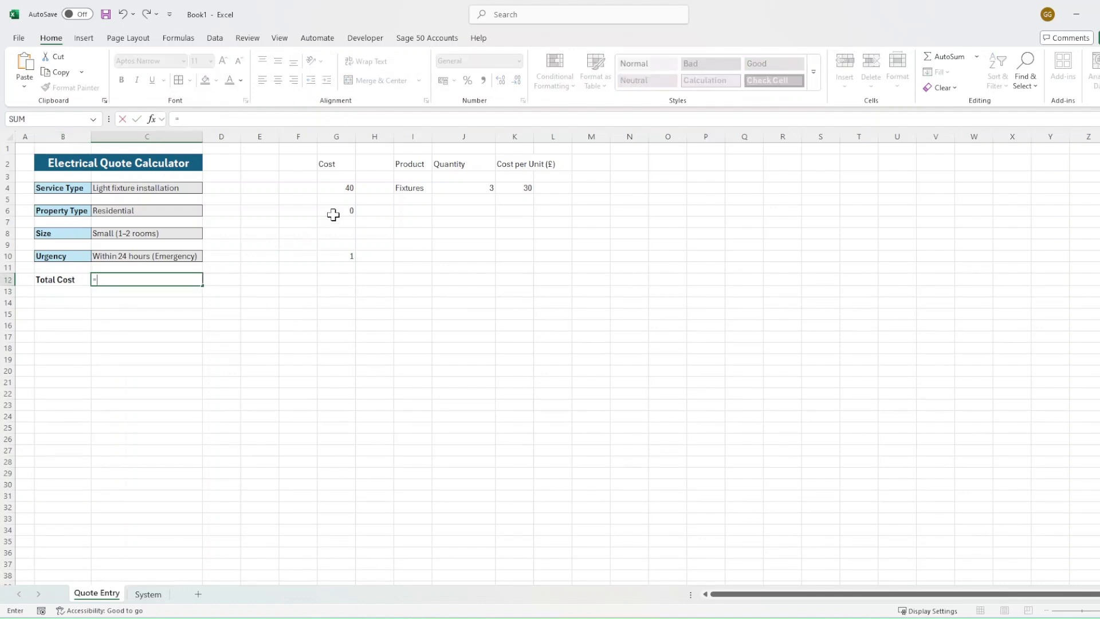
pyautogui.click(348, 185)
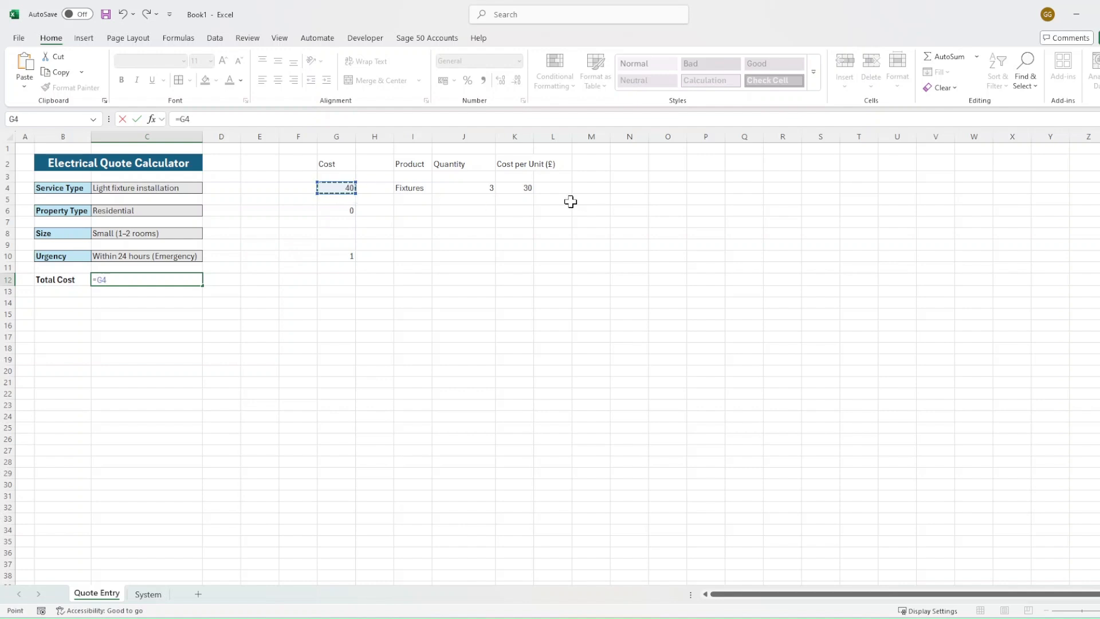
pyautogui.write('+')
pyautogui.click(339, 214)
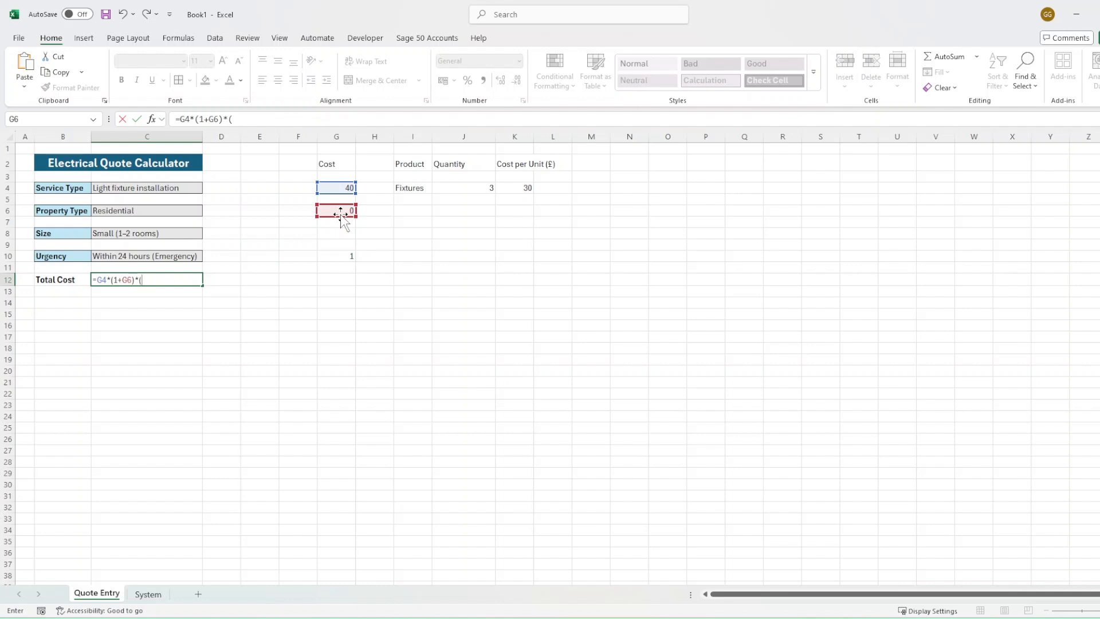
pyautogui.write(')*(1+')
pyautogui.click(337, 256)
pyautogui.write(')')
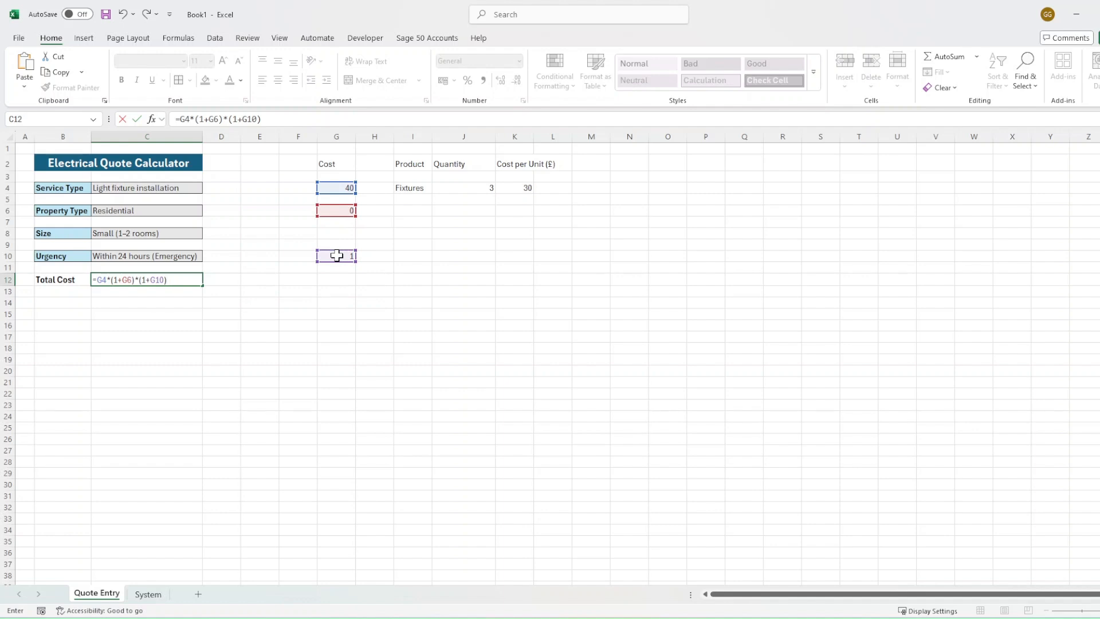
pyautogui.hotkey('ctrl', 'Return')
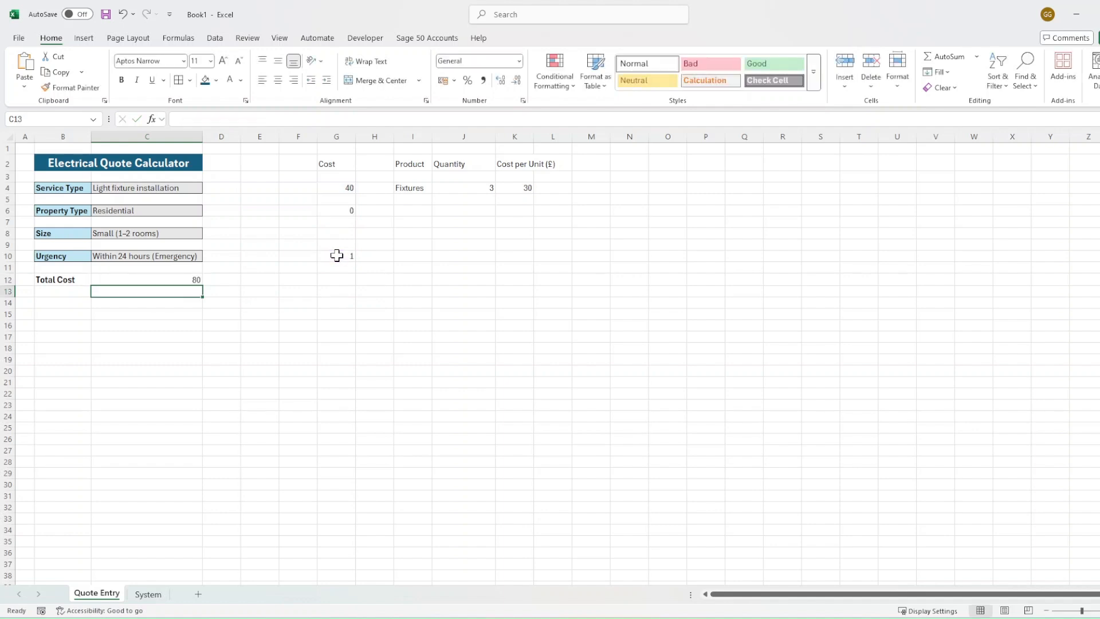
pyautogui.moveTo(265, 119); pyautogui.dragTo(175, 119)
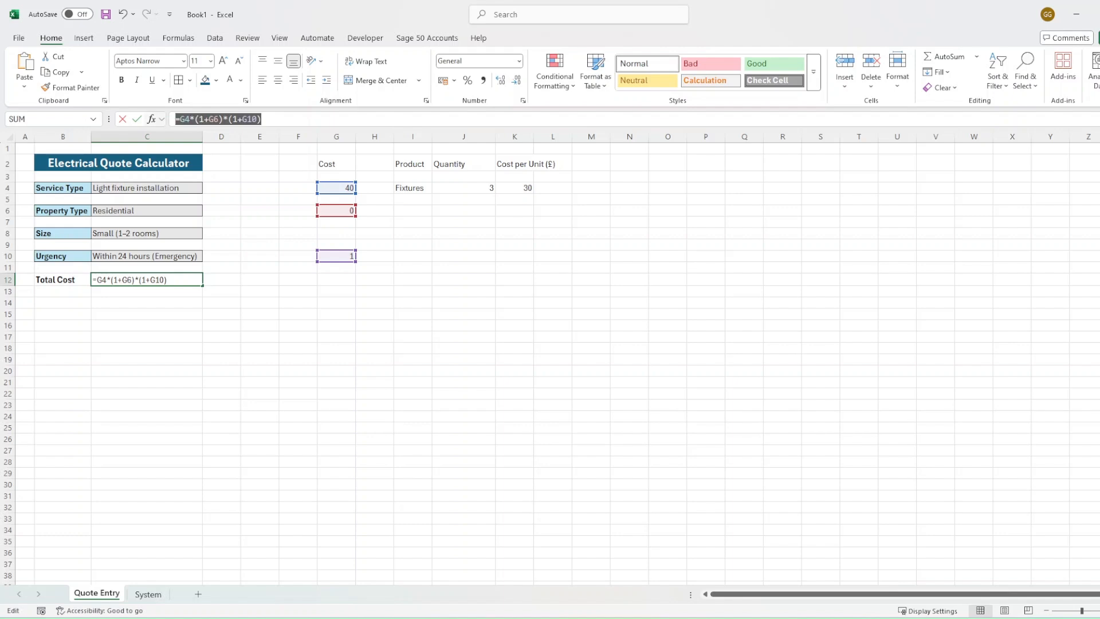
pyautogui.click(221, 120)
pyautogui.press('Escape')
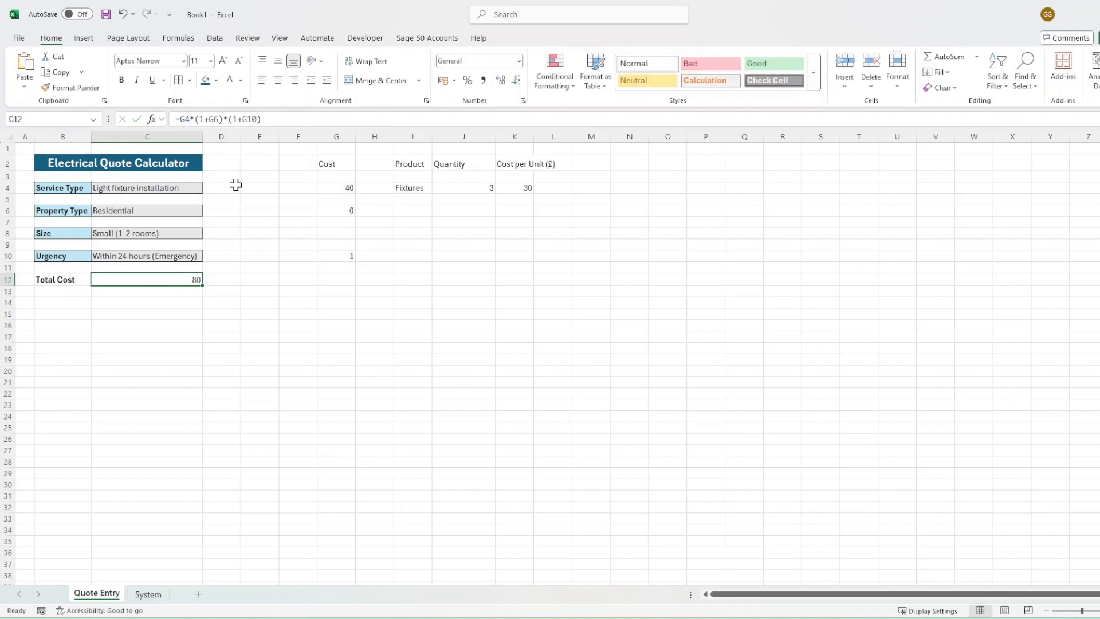
# Step: Relabel B12 as Base Cost and add a bold Materials Cost label in B14
pyautogui.click(83, 283)
pyautogui.write('Bs')
pyautogui.write('se Cost')
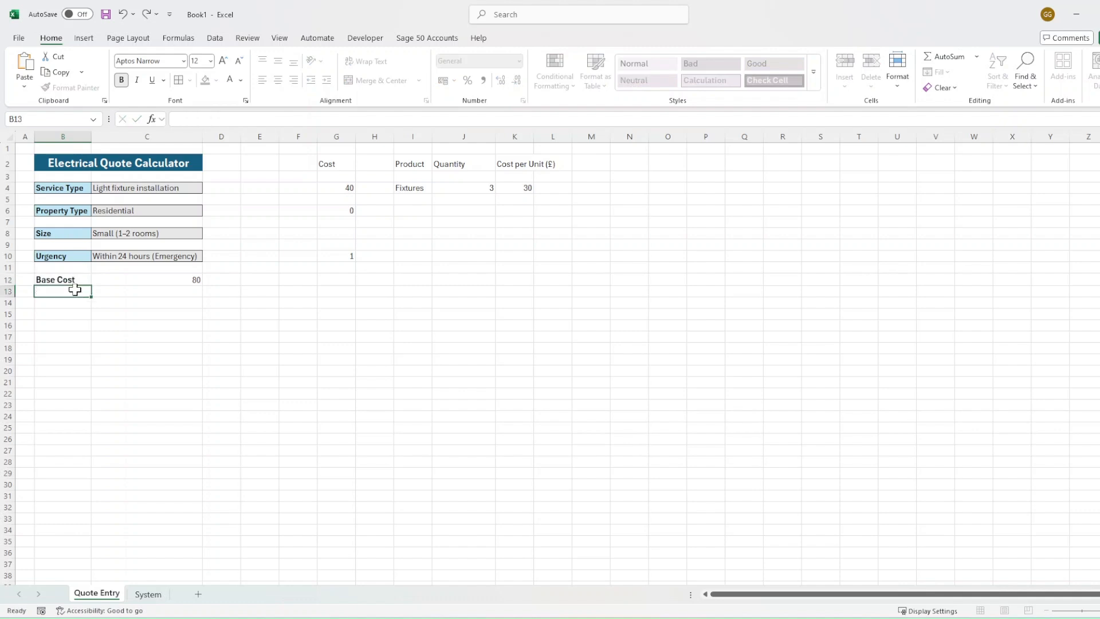
pyautogui.press('Return')
pyautogui.press('Return')
pyautogui.write('Materials Cost')
pyautogui.press('Return')
pyautogui.click(87, 304)
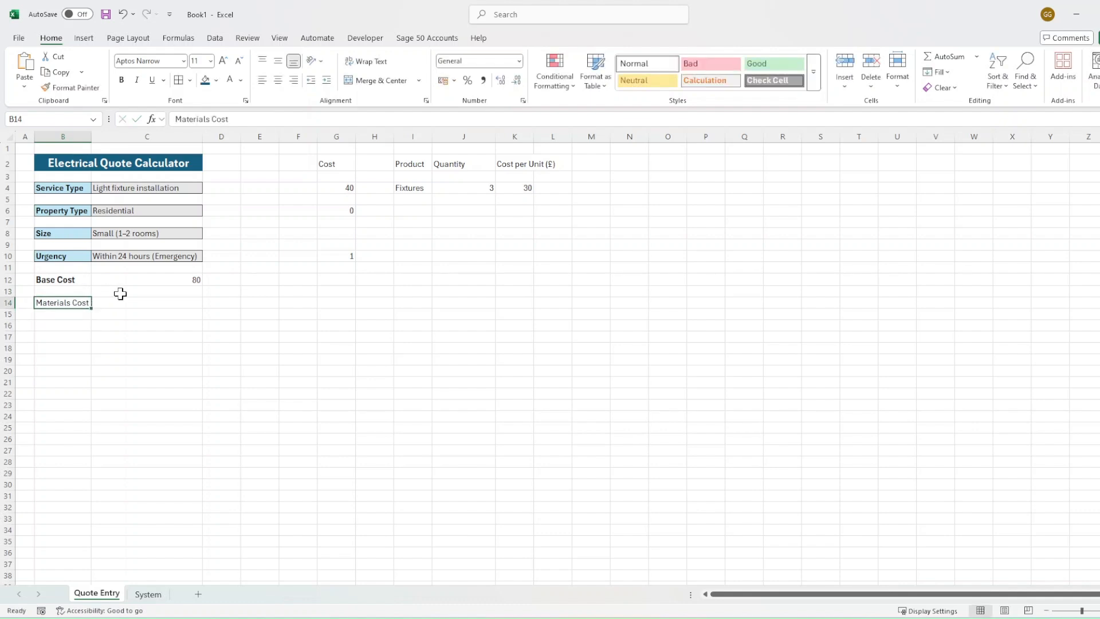
pyautogui.click(121, 79)
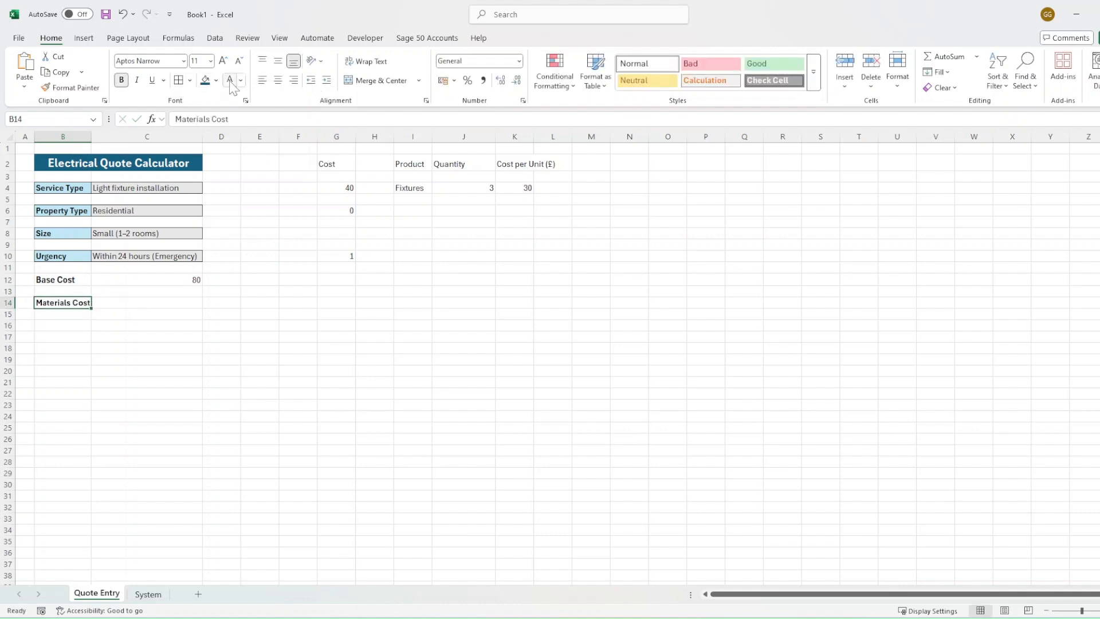
# Step: Enter =J4*K4 in C14 to multiply the quantity by the cost per unit
pyautogui.click(151, 302)
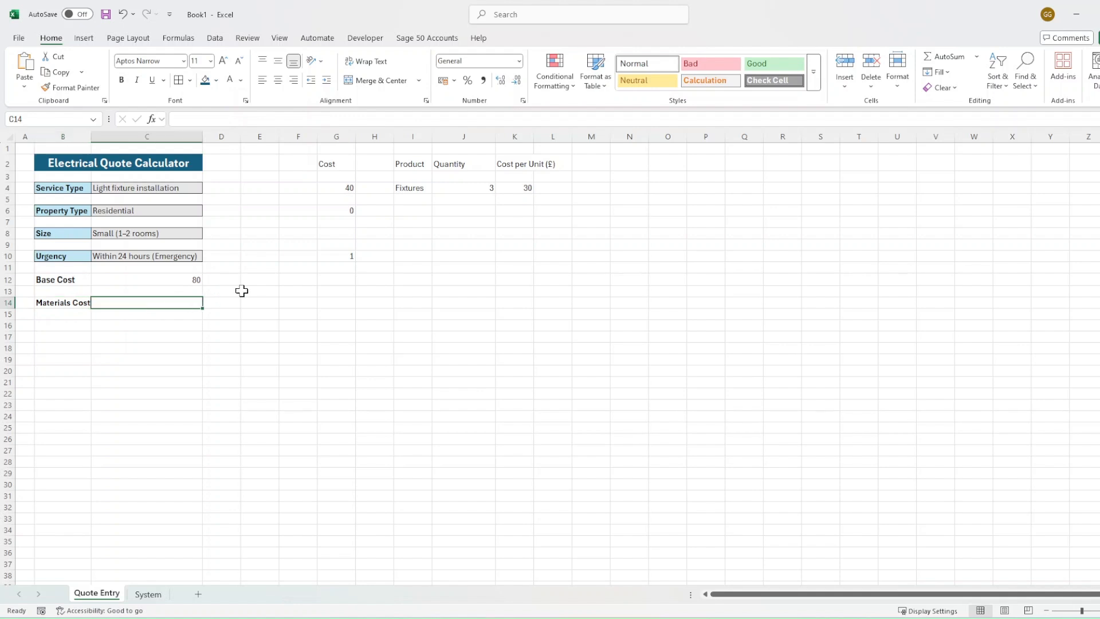
pyautogui.write('=')
pyautogui.click(491, 189)
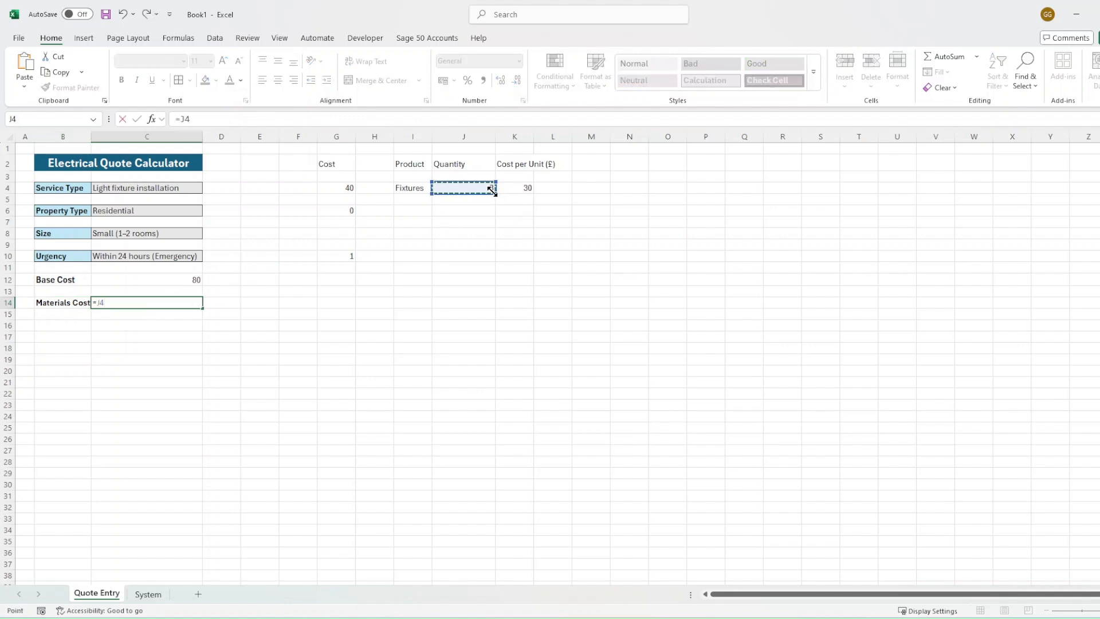
pyautogui.write('*')
pyautogui.click(517, 188)
pyautogui.press('Return')
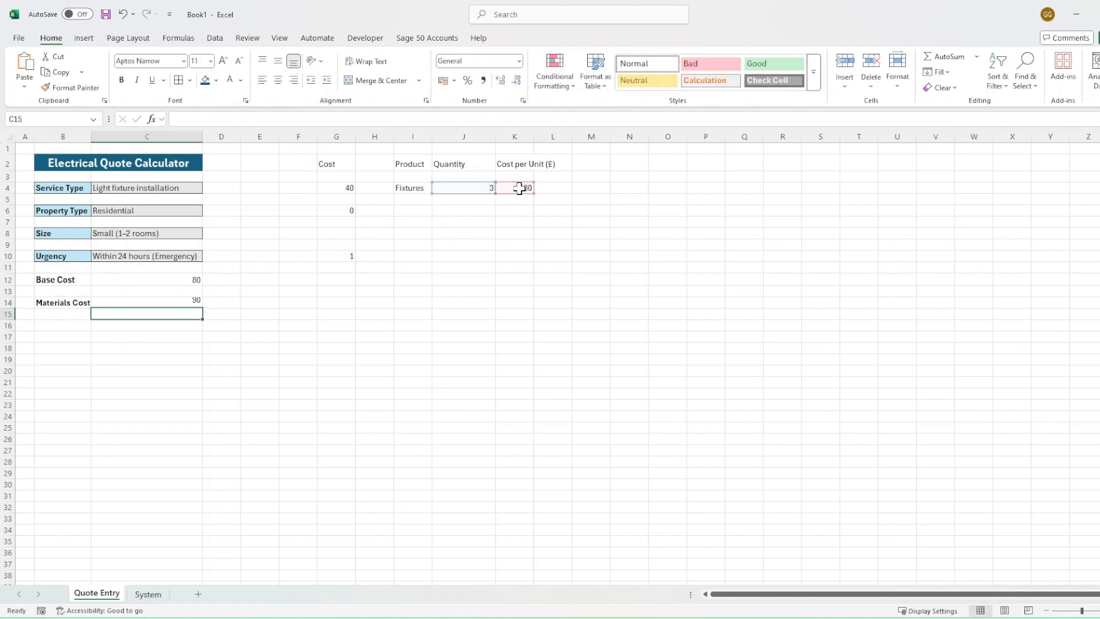
pyautogui.click(167, 302)
# Step: Label B16 Required Materials and link C16 to the product name with =I4
pyautogui.click(59, 314)
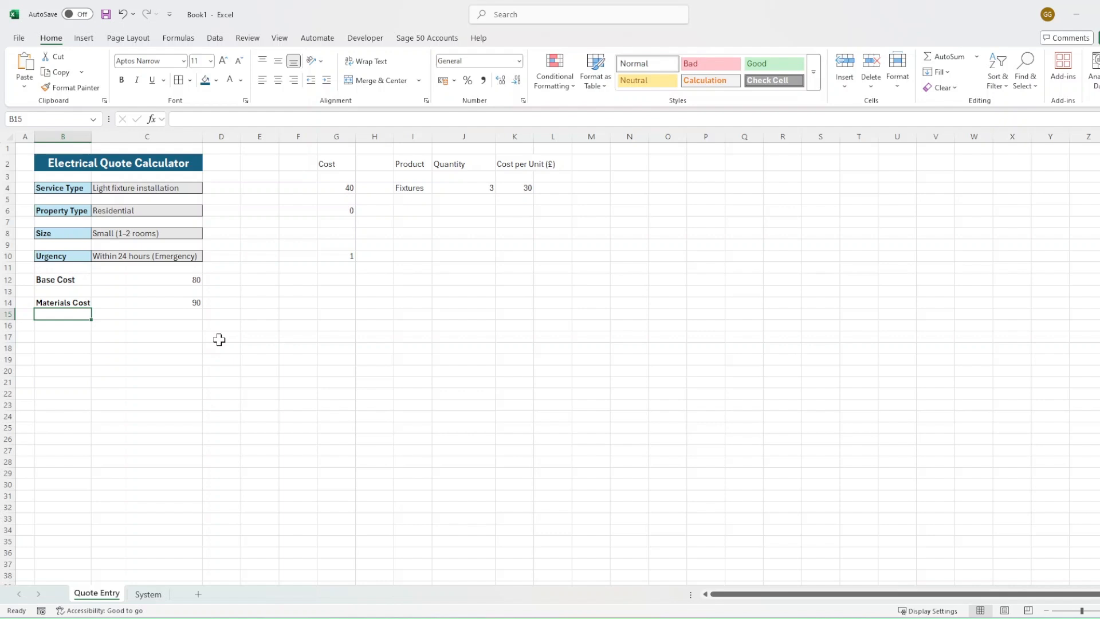
pyautogui.press('Down')
pyautogui.write('Requ')
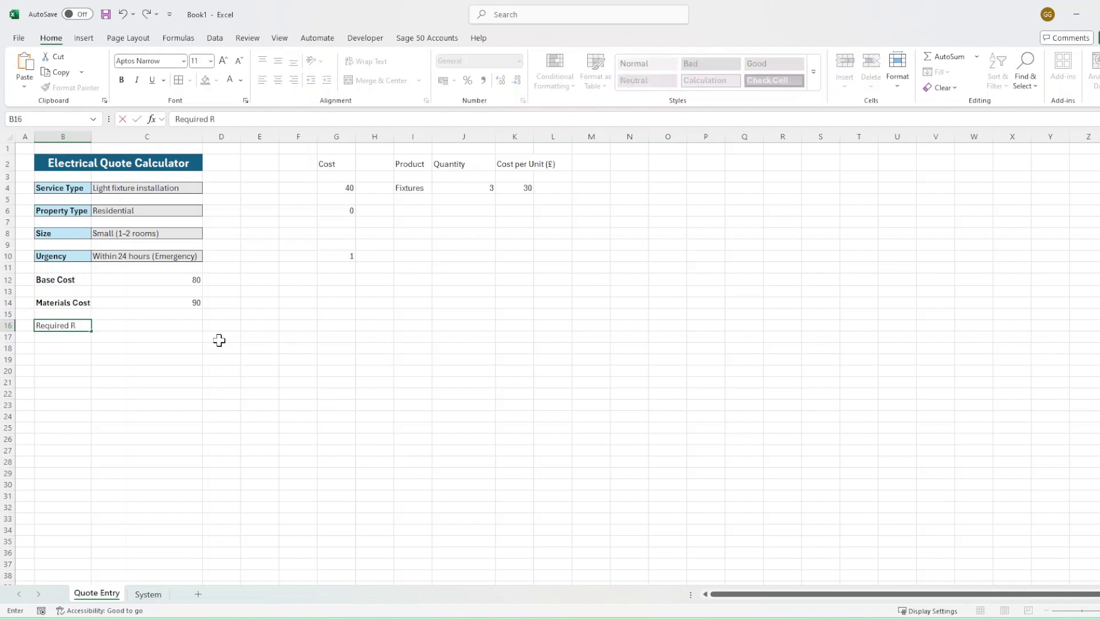
pyautogui.write('ired Materials')
pyautogui.press('Tab')
pyautogui.write('=')
pyautogui.click(412, 187)
pyautogui.press('Return')
# Step: Copy only the formatting of the Materials Cost label to B16 and autofit column B
pyautogui.click(77, 325)
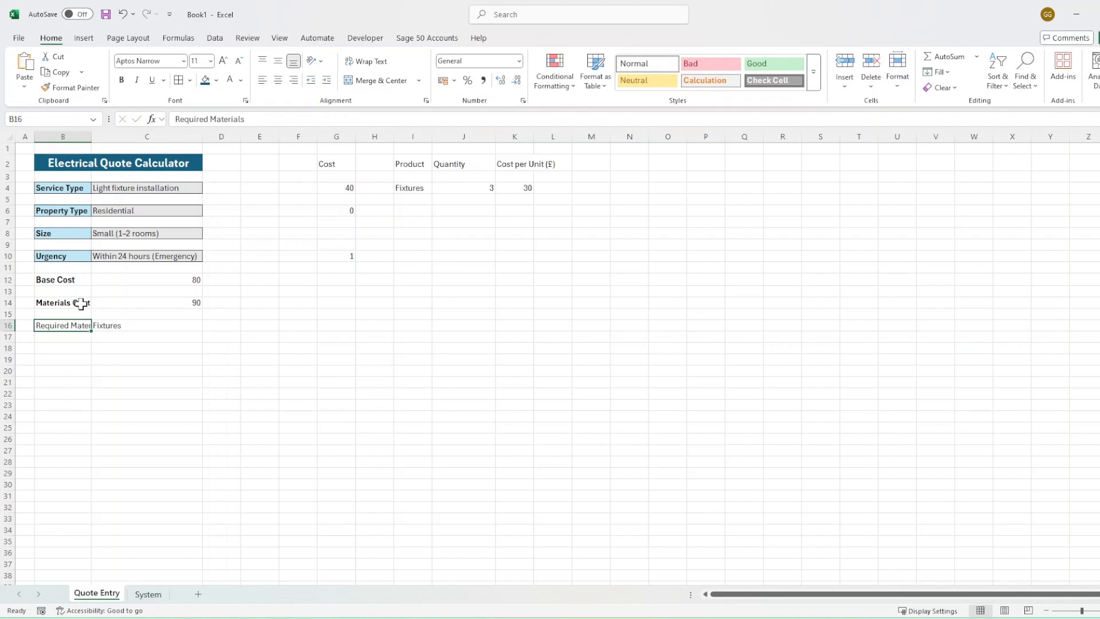
pyautogui.click(82, 306)
pyautogui.hotkey('ctrl', 'c')
pyautogui.rightClick(81, 324)
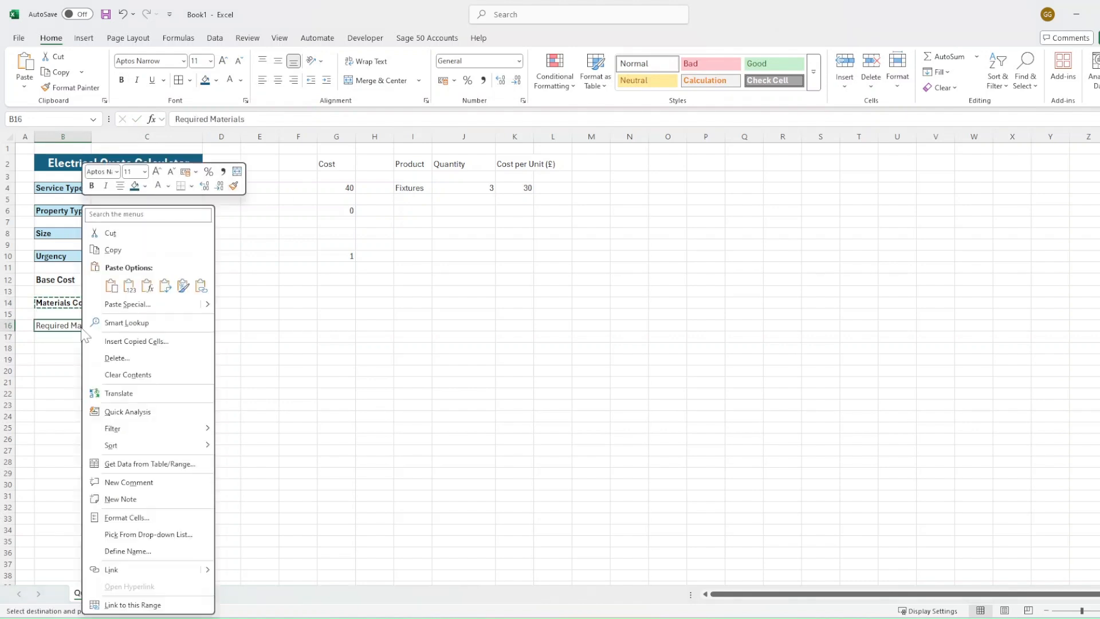
pyautogui.click(129, 285)
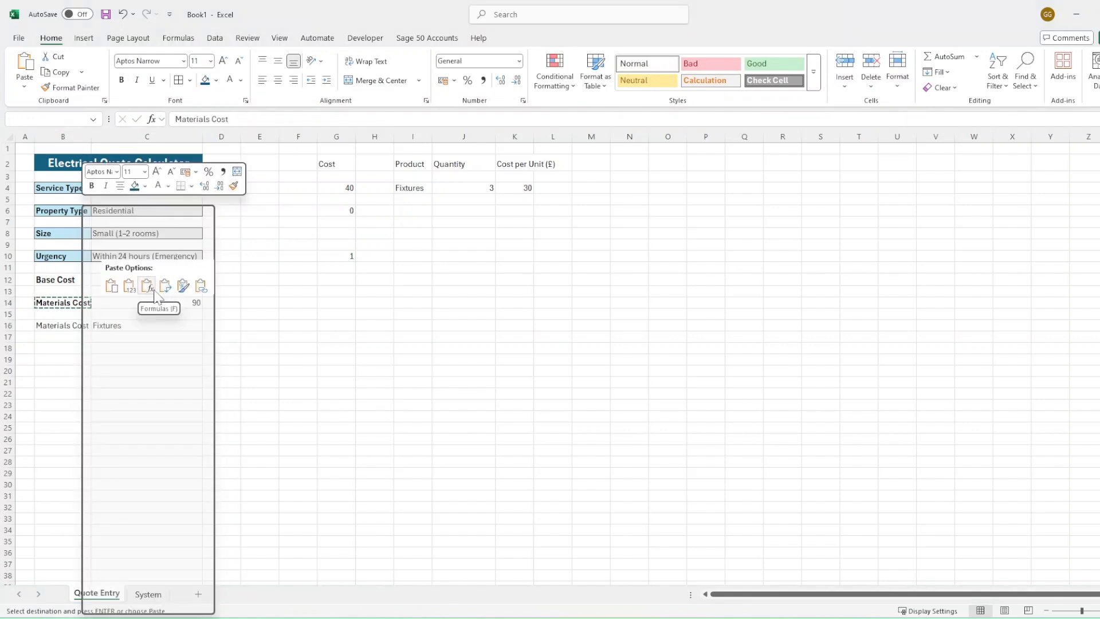
pyautogui.click(183, 286)
pyautogui.click(149, 398)
pyautogui.doubleClick(91, 136)
pyautogui.click(136, 327)
pyautogui.click(127, 347)
pyautogui.click(171, 283)
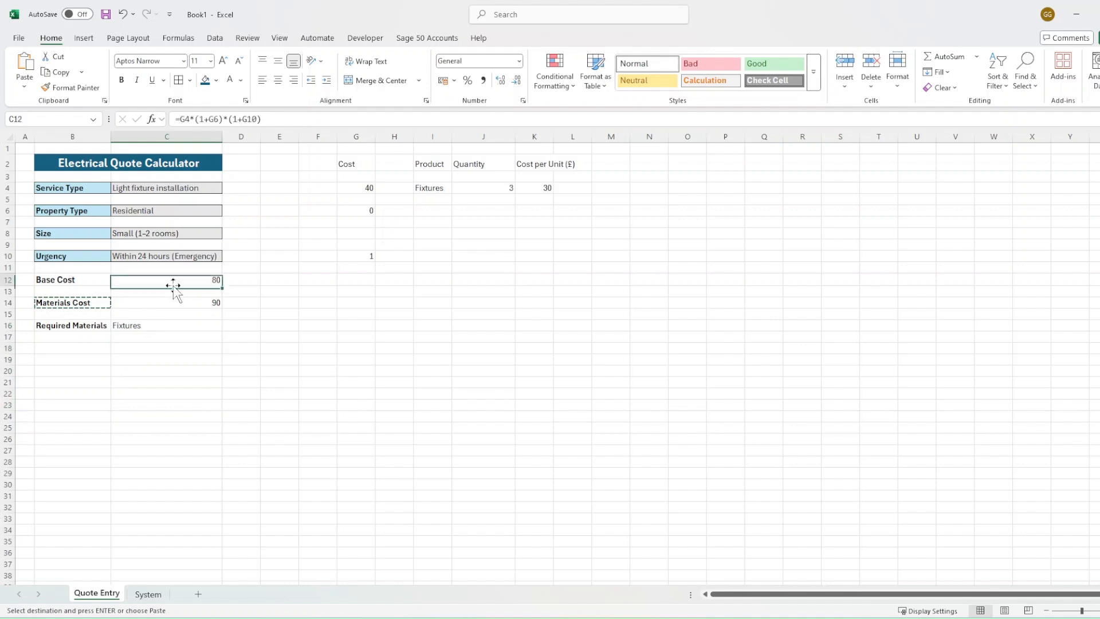
# Step: Add a Total Cost label in B18 below Required Materials
pyautogui.click(108, 348)
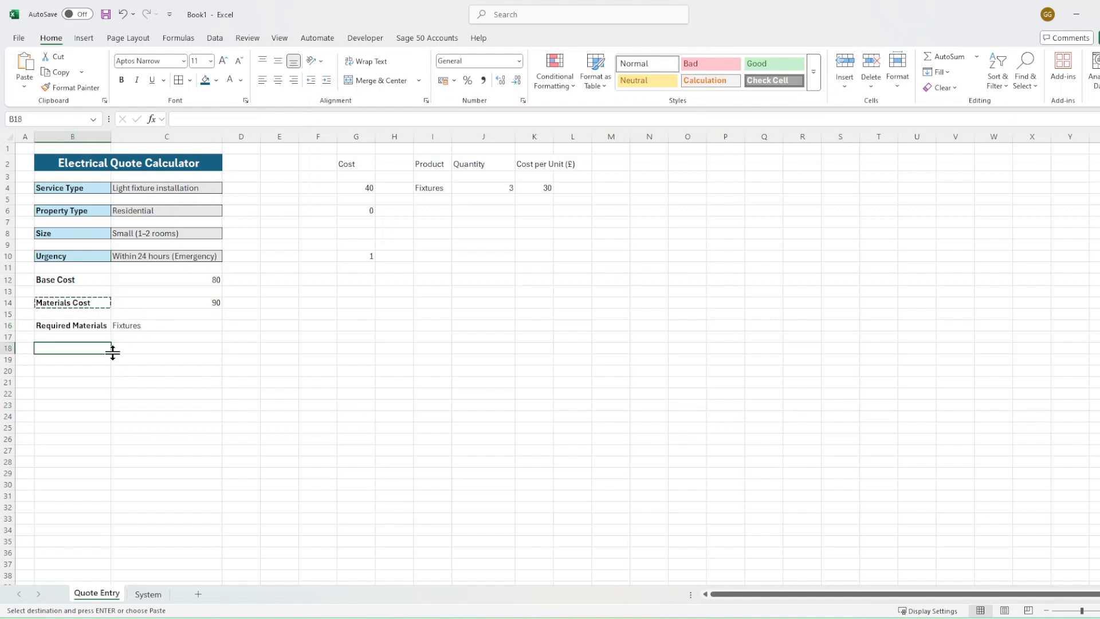
pyautogui.write('Total Cost')
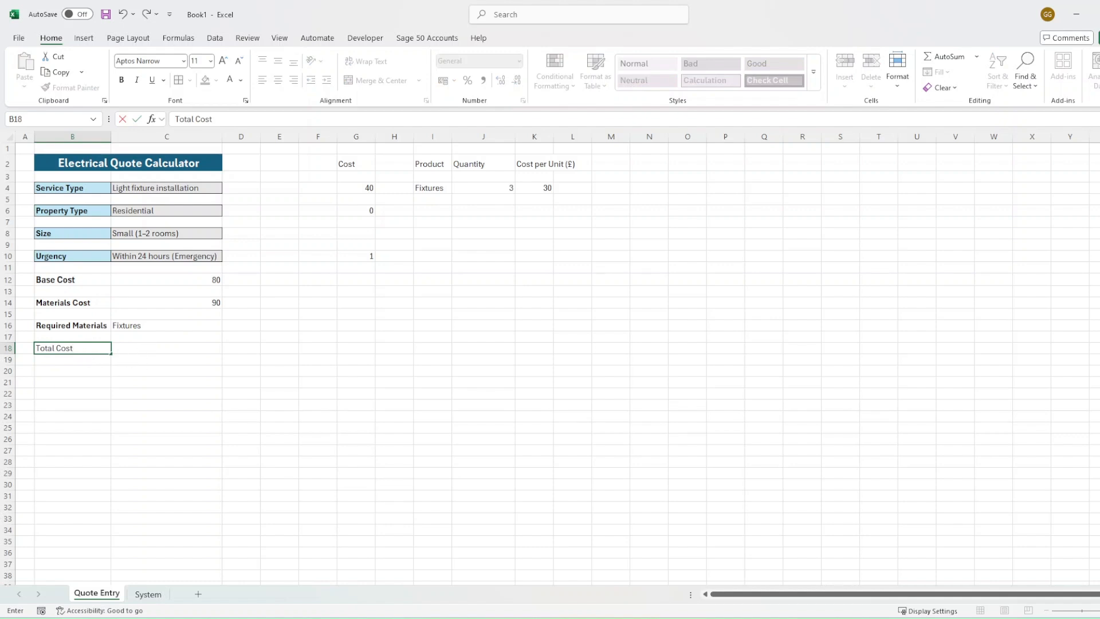
pyautogui.click(117, 347)
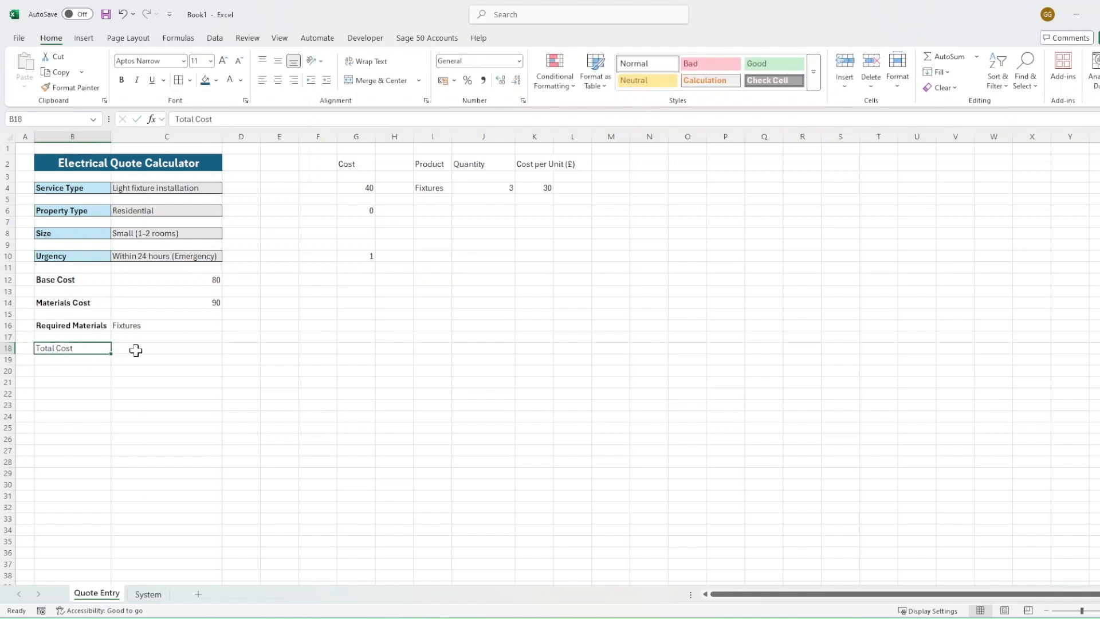
pyautogui.click(89, 348)
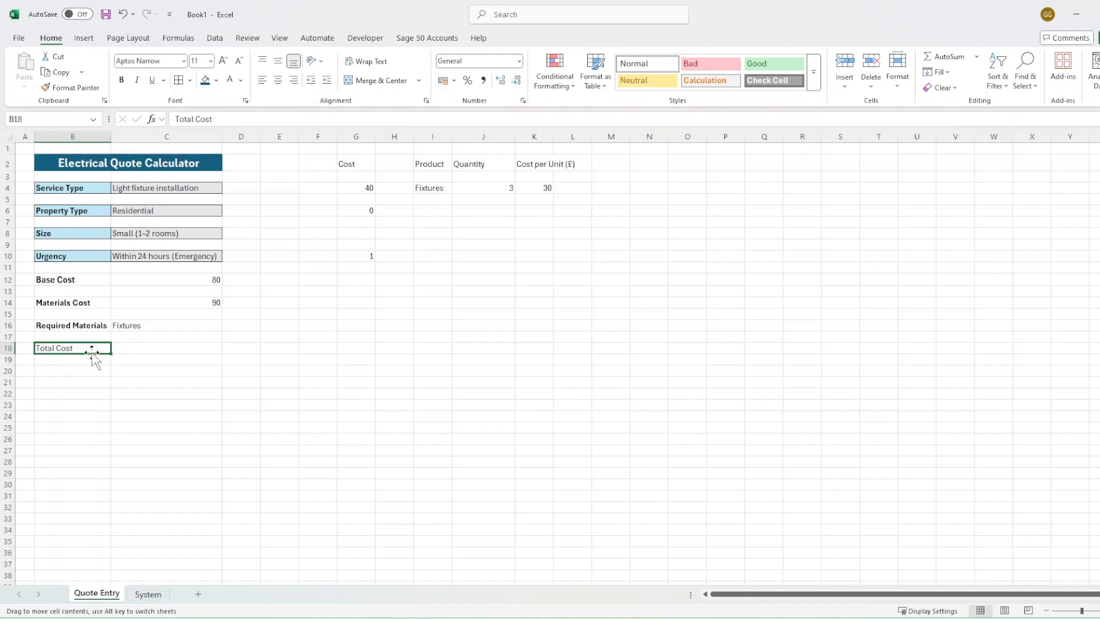
# Step: Enter =C12+C14 in C18 to add the base cost and the materials cost
pyautogui.click(130, 348)
pyautogui.write('=')
pyautogui.click(165, 278)
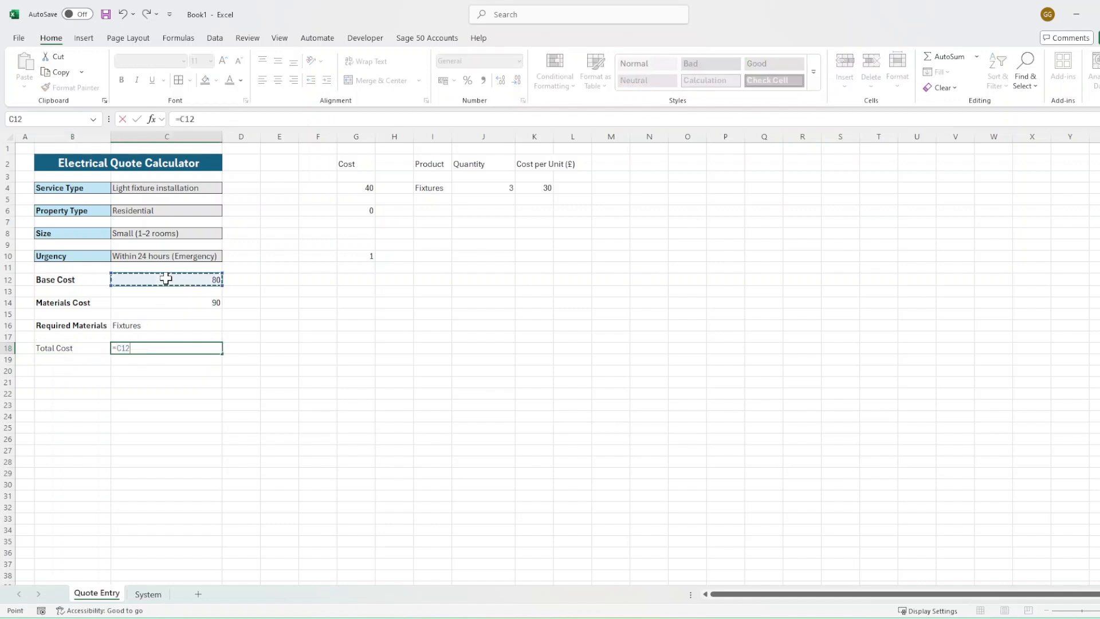
pyautogui.write('+')
pyautogui.click(124, 304)
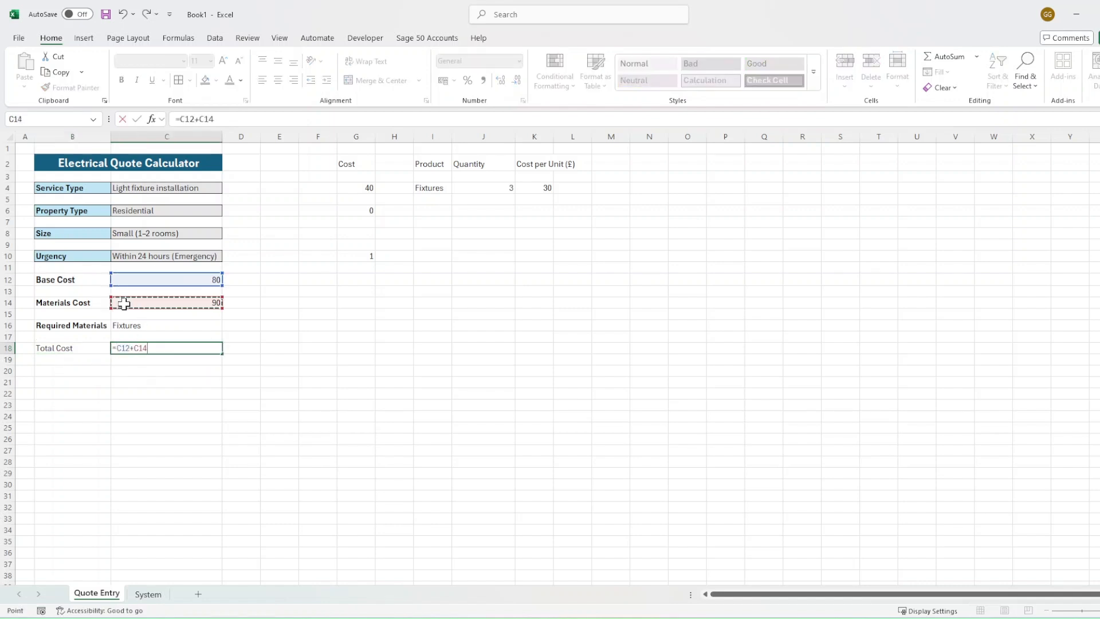
pyautogui.press('Return')
pyautogui.click(155, 347)
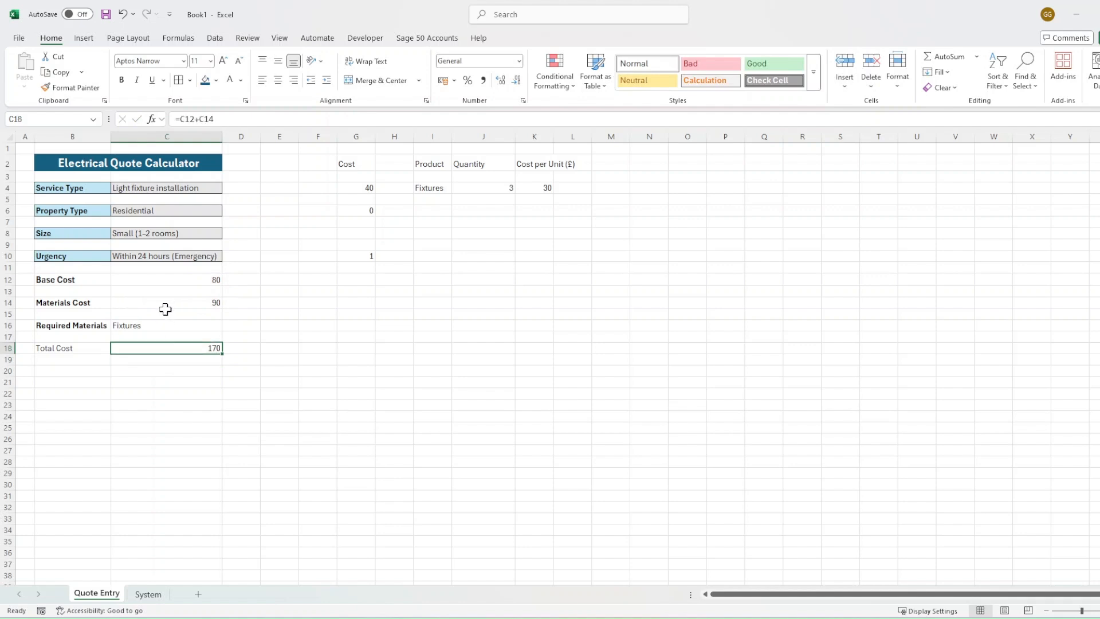
# Step: Make the Total Cost label in B18 bold with a dark blue fill and white text
pyautogui.click(70, 352)
pyautogui.hotkey('ctrl', 'b')
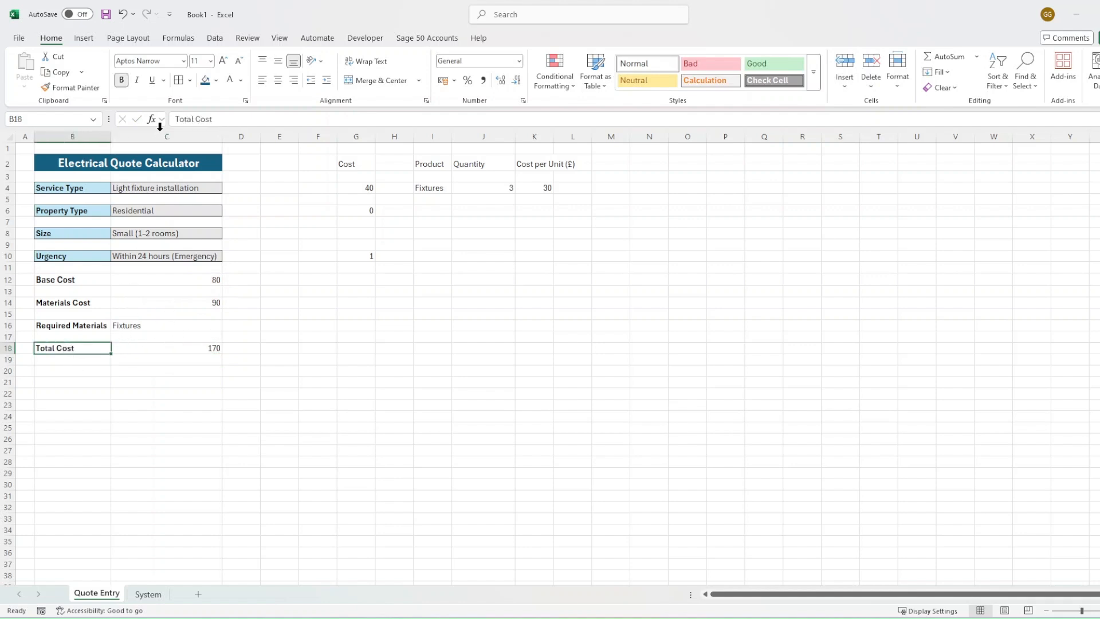
pyautogui.click(206, 81)
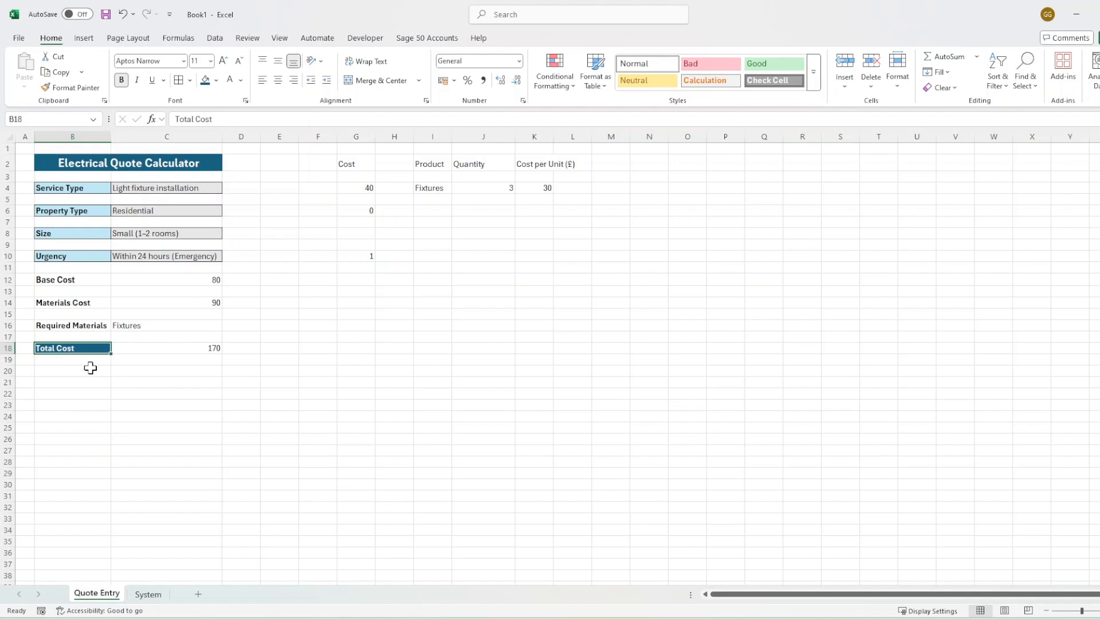
# Step: Try right alignment on the Total Cost label and return it to left alignment
pyautogui.click(294, 80)
pyautogui.click(123, 348)
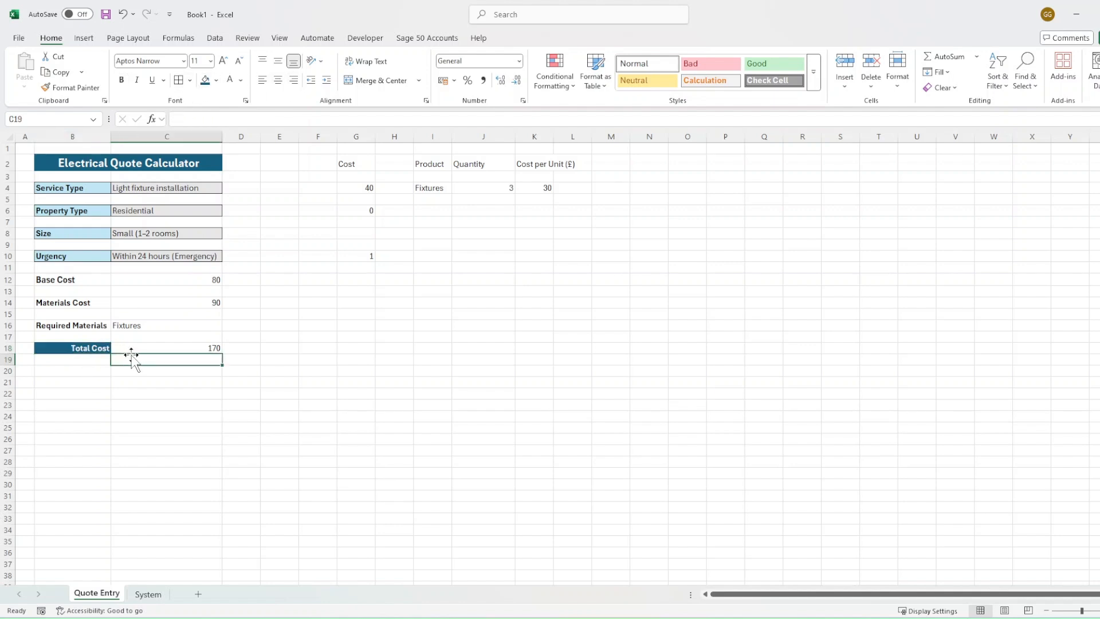
pyautogui.click(94, 281)
pyautogui.keyDown('ctrl'); pyautogui.click(93, 305); pyautogui.keyUp('ctrl')
pyautogui.keyDown('ctrl'); pyautogui.click(91, 326); pyautogui.keyUp('ctrl')
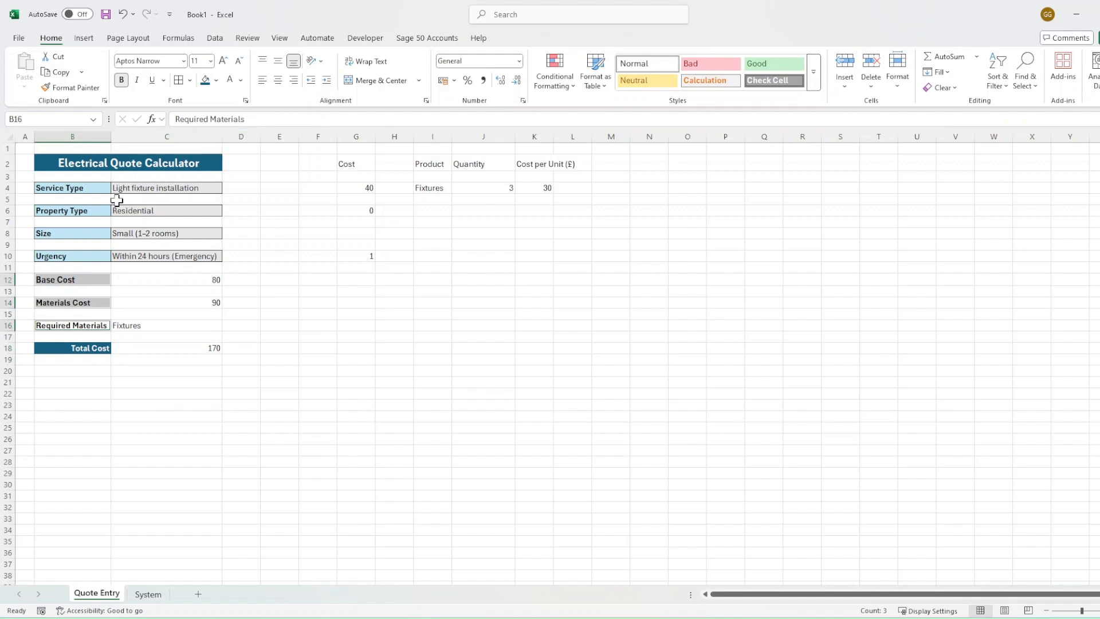
pyautogui.click(92, 346)
pyautogui.click(267, 81)
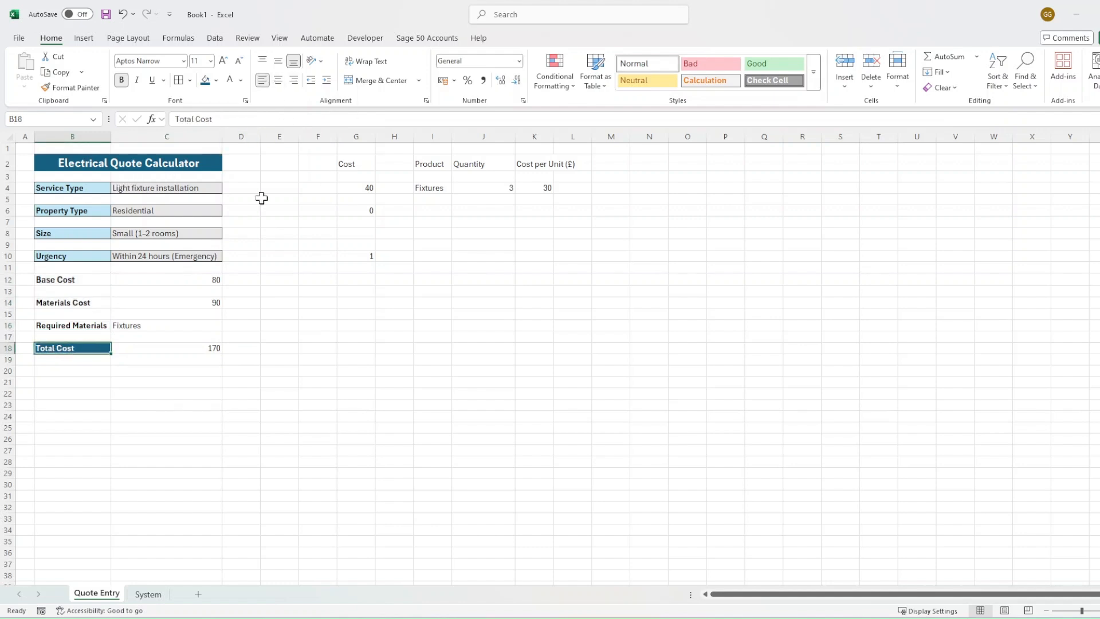
# Step: Outline C18 with a border and apply the £ English (United Kingdom) accounting format to C12, C14 and C18
pyautogui.click(195, 349)
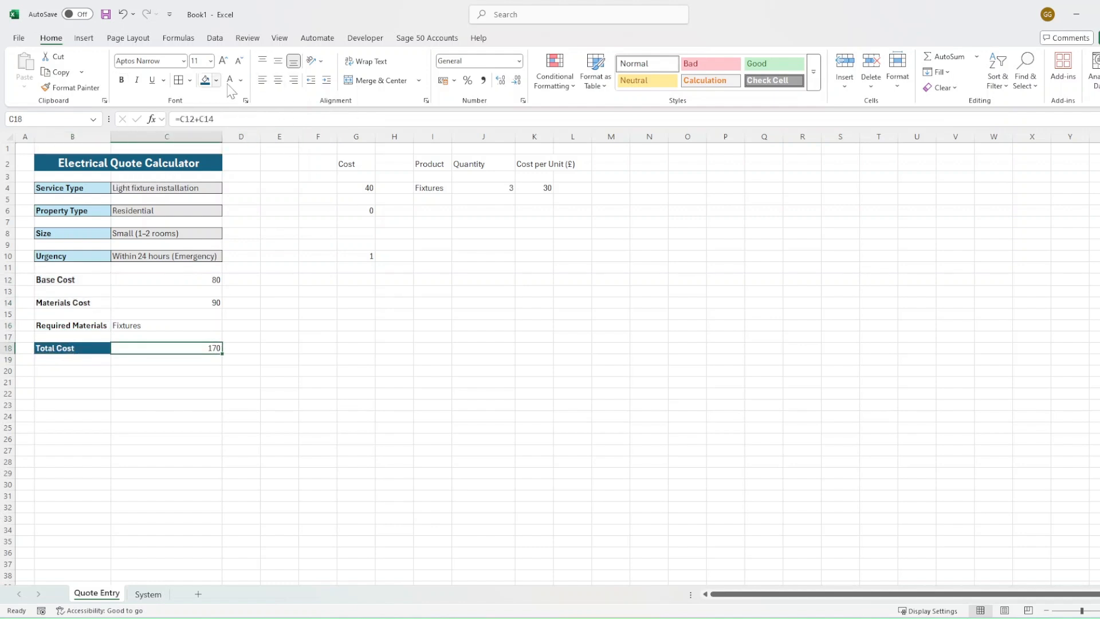
pyautogui.click(88, 350)
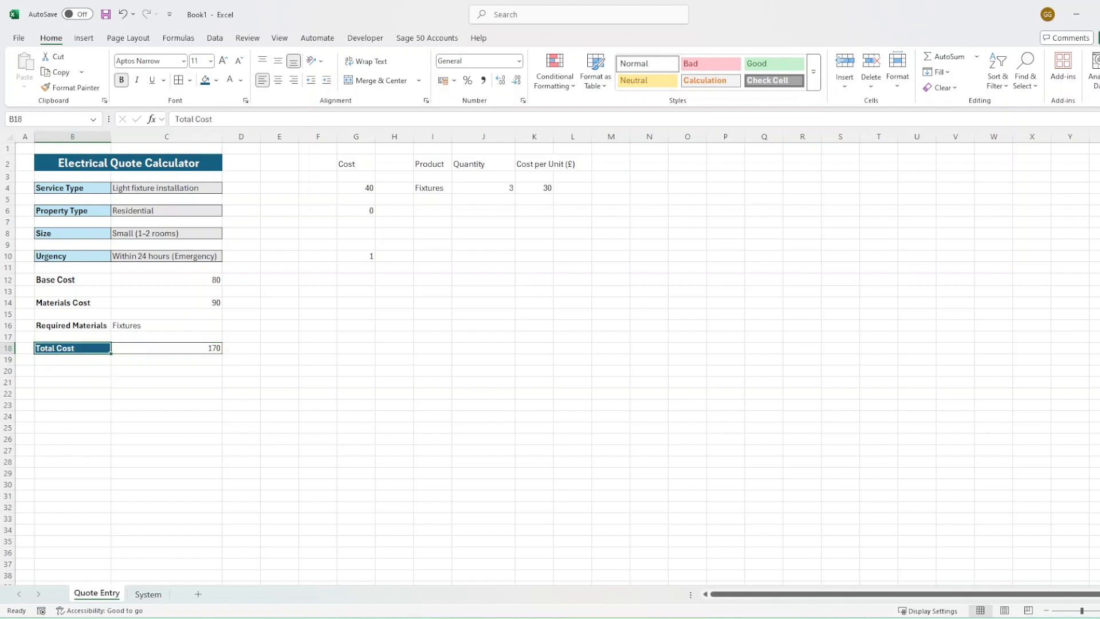
pyautogui.click(208, 348)
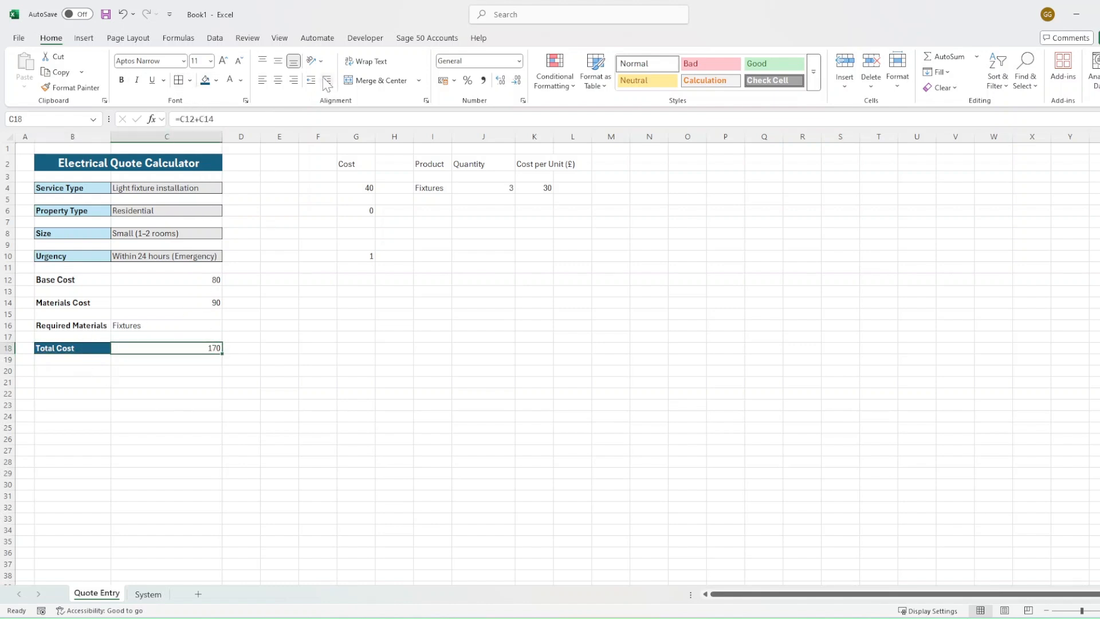
pyautogui.keyDown('ctrl'); pyautogui.click(178, 304); pyautogui.keyUp('ctrl')
pyautogui.keyDown('ctrl'); pyautogui.click(179, 280); pyautogui.keyUp('ctrl')
pyautogui.click(454, 80)
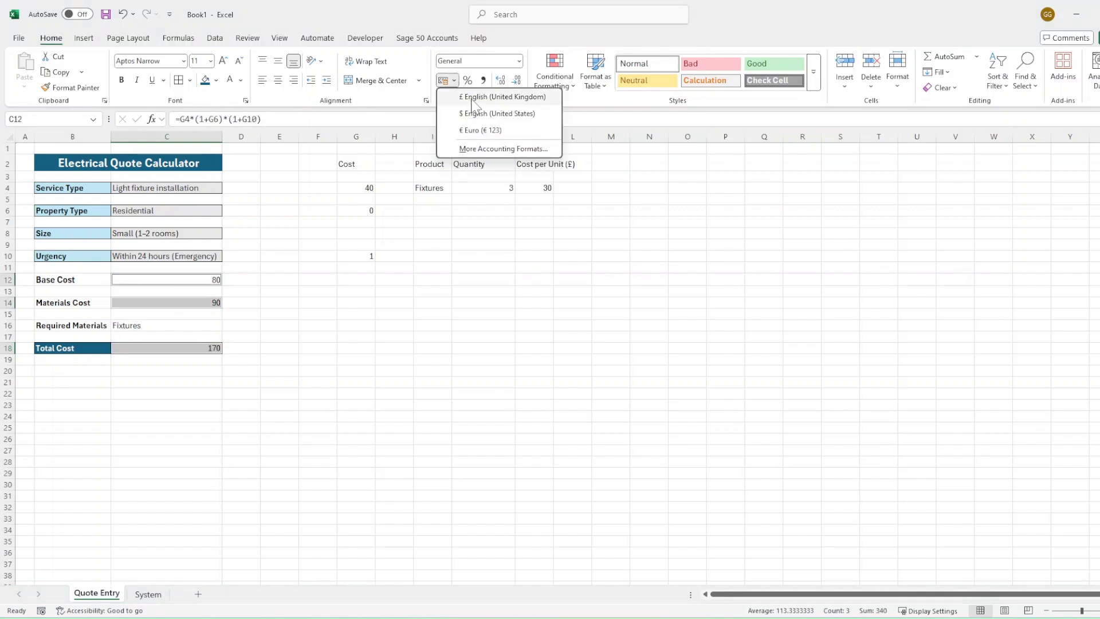
pyautogui.click(471, 99)
pyautogui.click(317, 313)
pyautogui.click(254, 279)
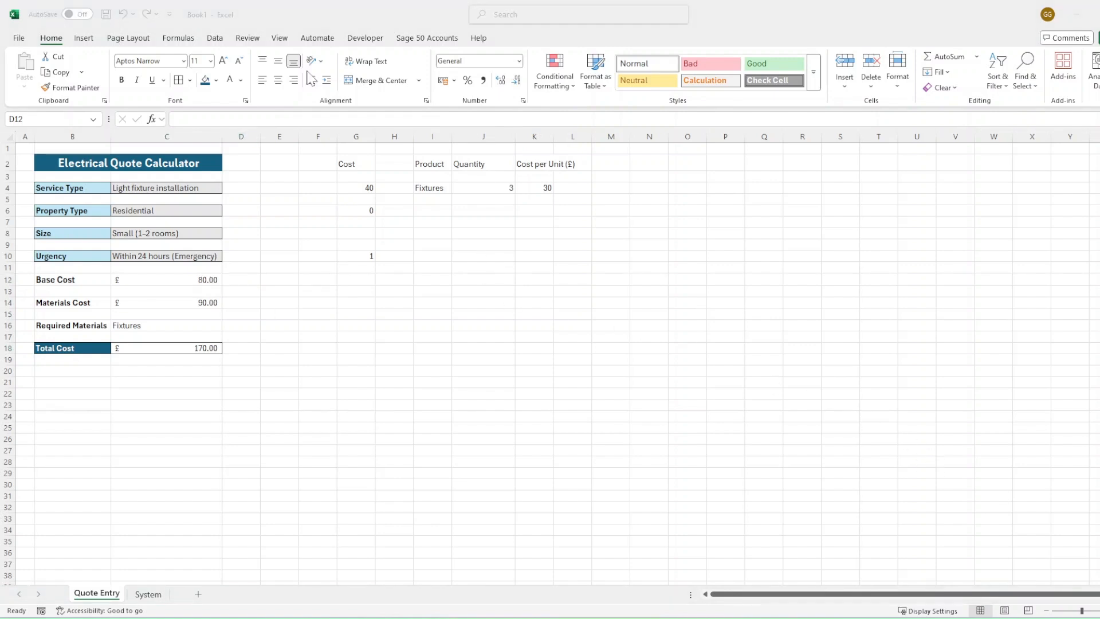
# Step: Hide the row and column headings and the gridlines on the Quote Entry sheet
pyautogui.click(279, 38)
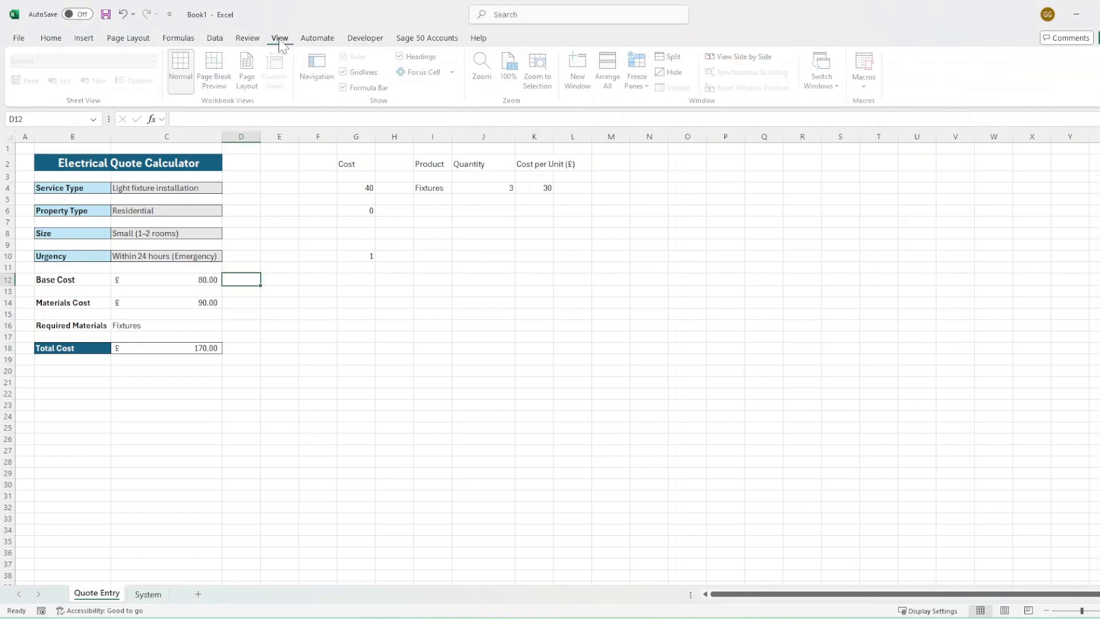
pyautogui.click(246, 39)
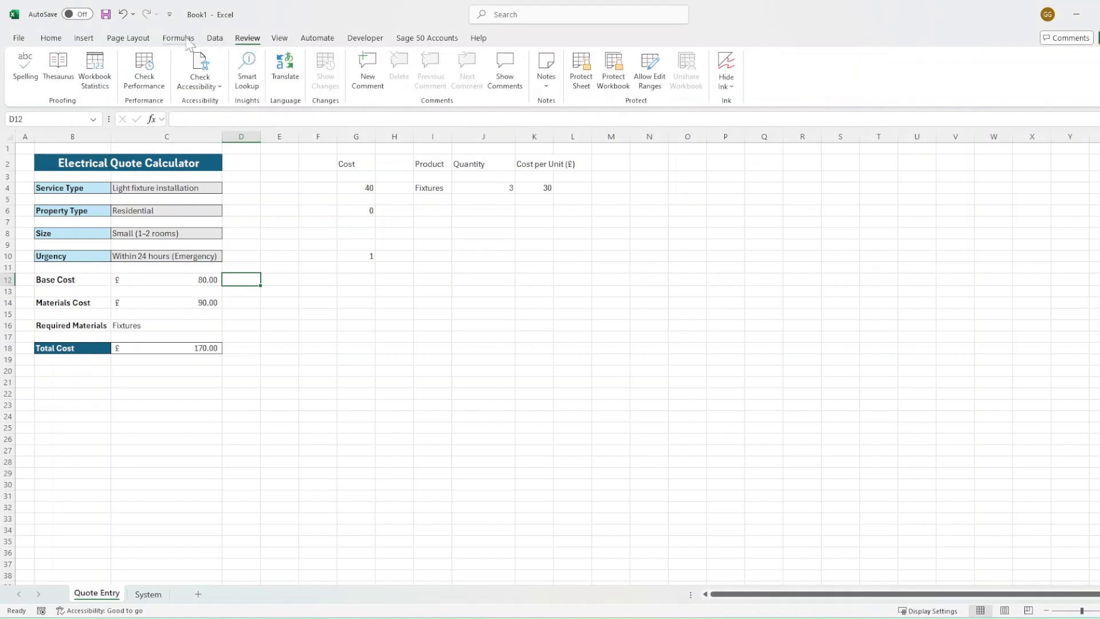
pyautogui.click(180, 39)
pyautogui.click(245, 39)
pyautogui.click(317, 39)
pyautogui.click(288, 40)
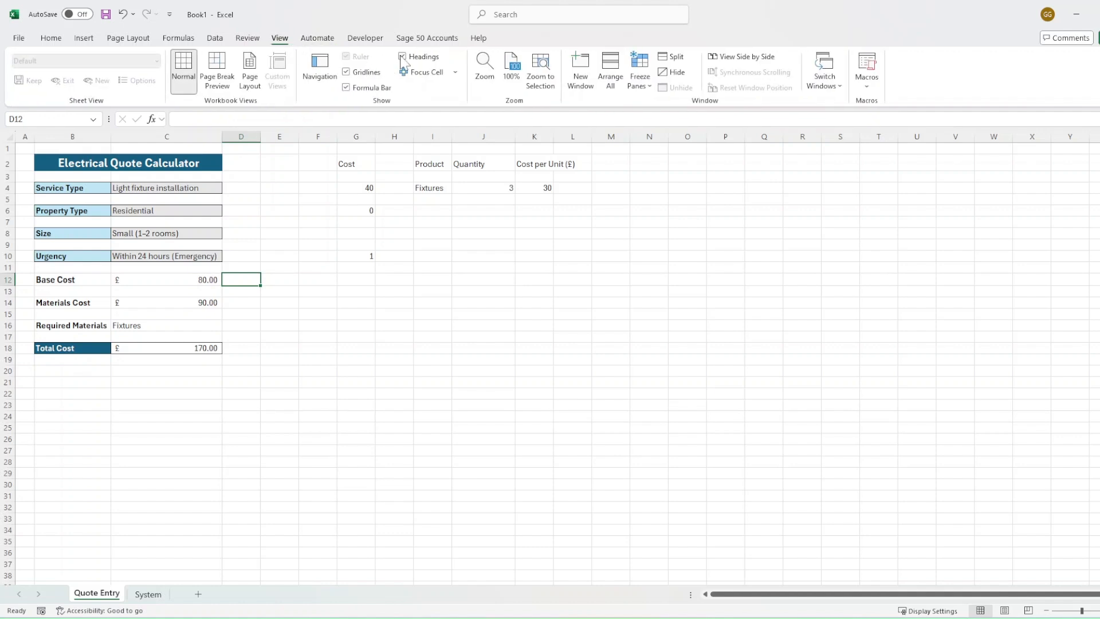
pyautogui.click(402, 57)
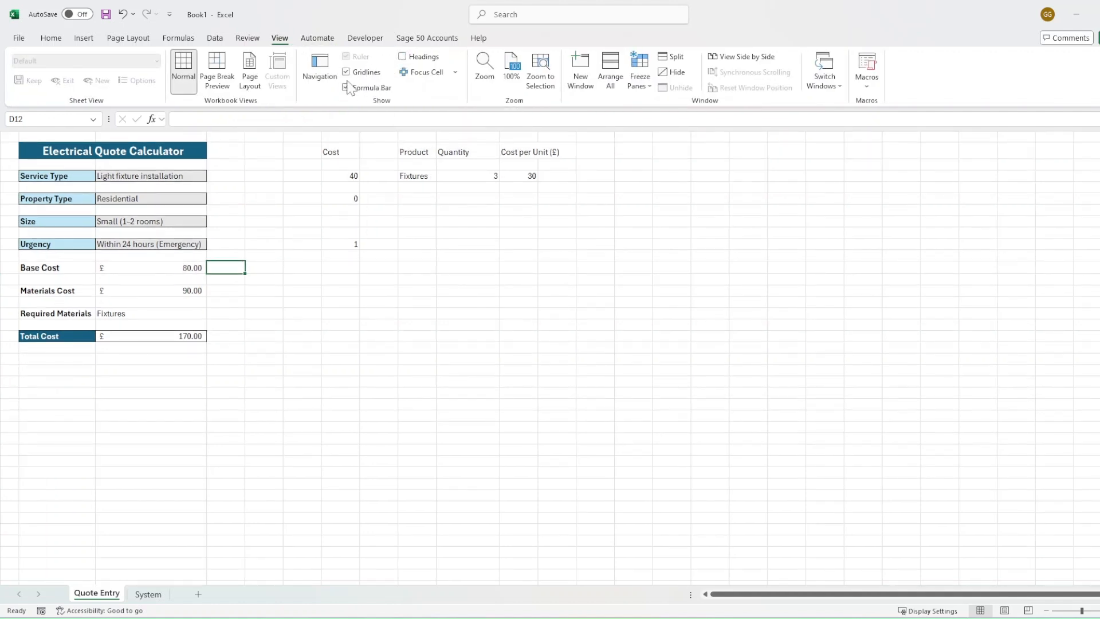
pyautogui.click(346, 72)
pyautogui.click(303, 182)
pyautogui.click(131, 314)
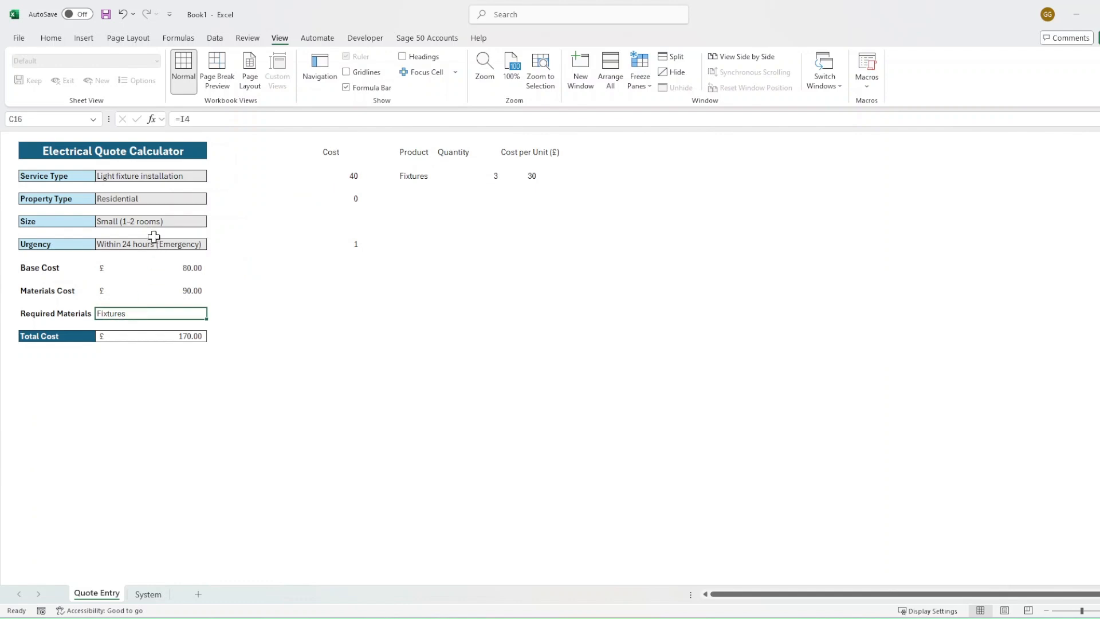
# Step: Set Service Type to New wiring installation and Property Type to Commercial to test the calculator
pyautogui.click(152, 179)
pyautogui.click(212, 176)
pyautogui.click(201, 188)
pyautogui.click(195, 199)
pyautogui.click(212, 199)
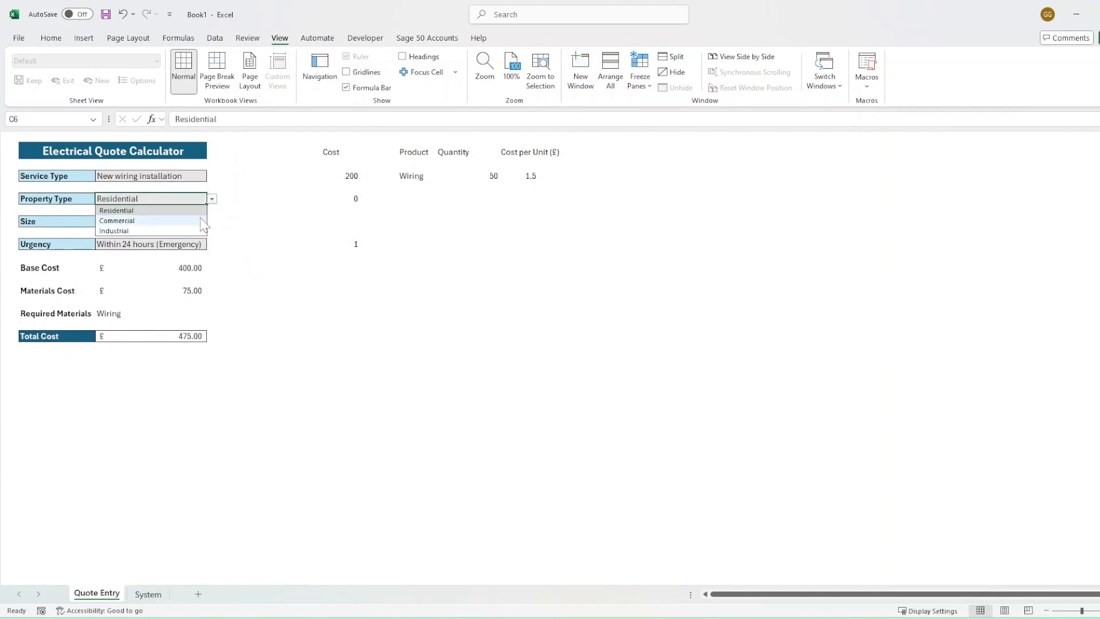
pyautogui.click(200, 220)
# Step: Set Size to Large (6+ rooms) for the test quote
pyautogui.click(172, 221)
pyautogui.click(212, 222)
pyautogui.click(195, 253)
pyautogui.click(213, 222)
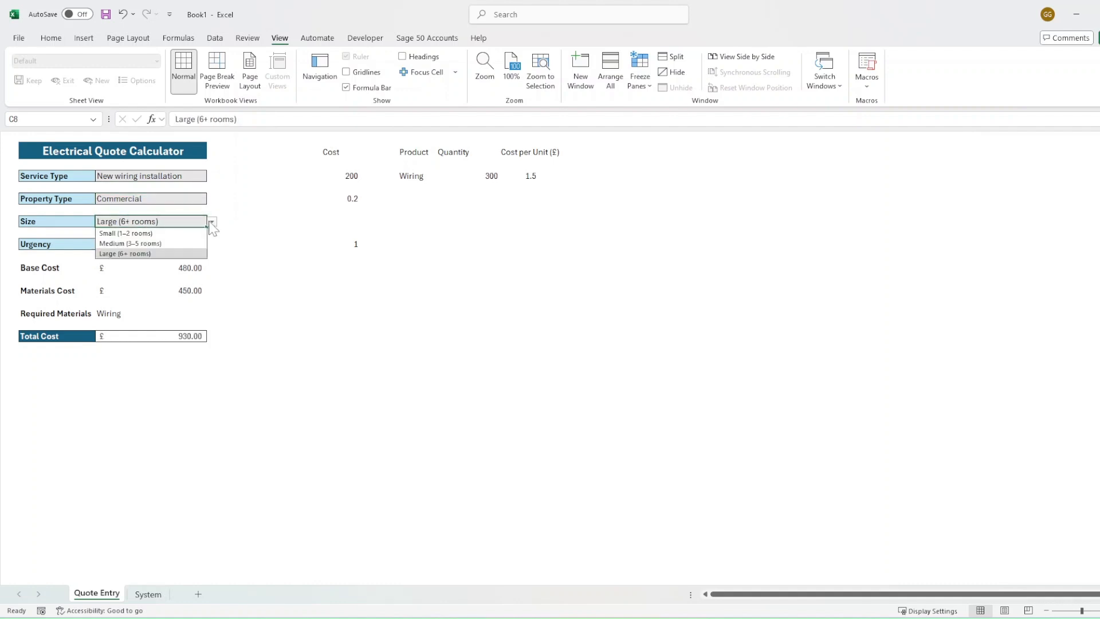
# Step: Change the test quote's Property Type to Residential
pyautogui.click(156, 198)
pyautogui.click(213, 199)
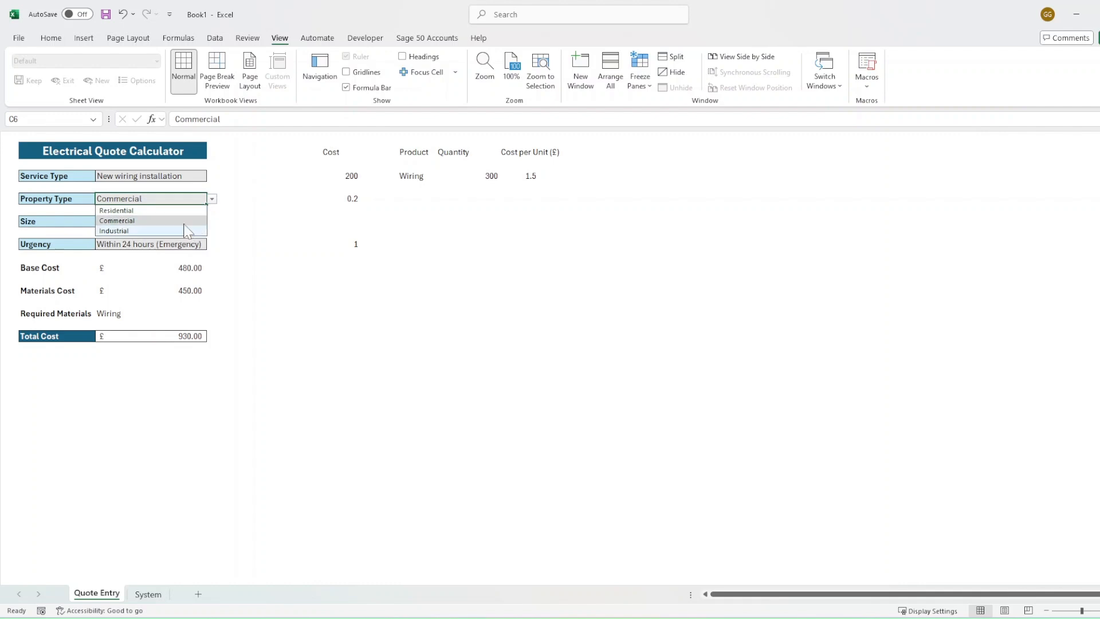
pyautogui.click(143, 210)
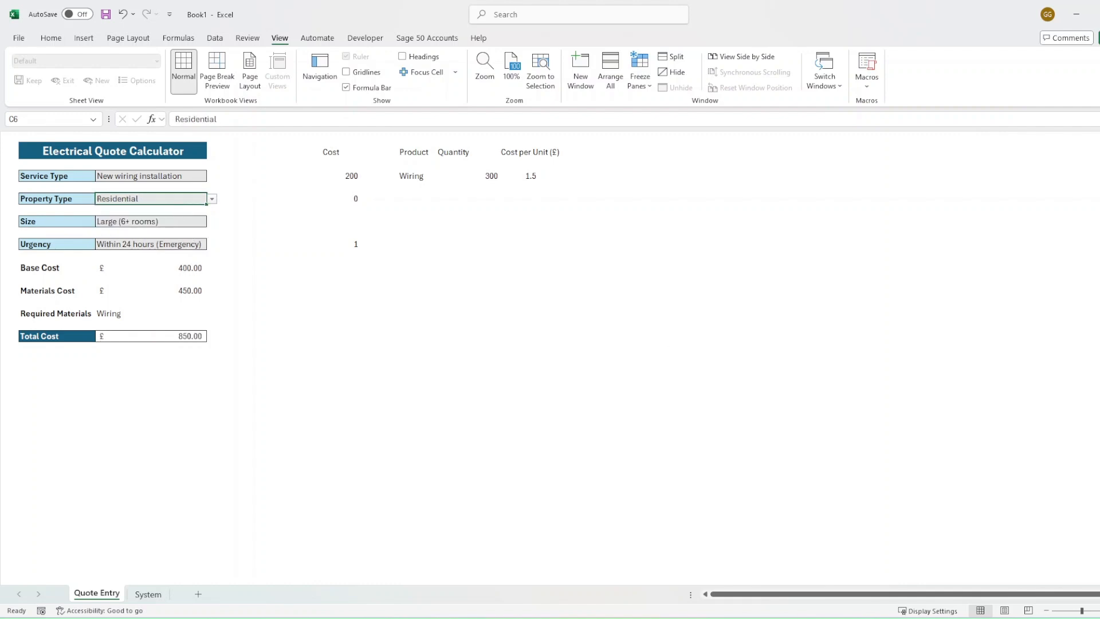